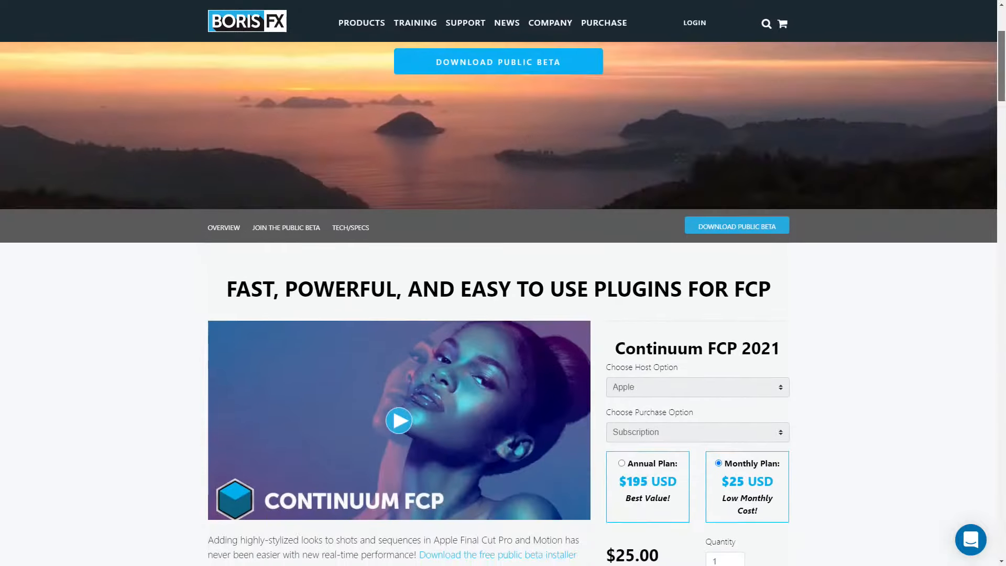
- Look through the Continuum FCP 2021 product page, covering the purchase options, plugin description and public beta instructions
scroll(503, 304, down, 3)
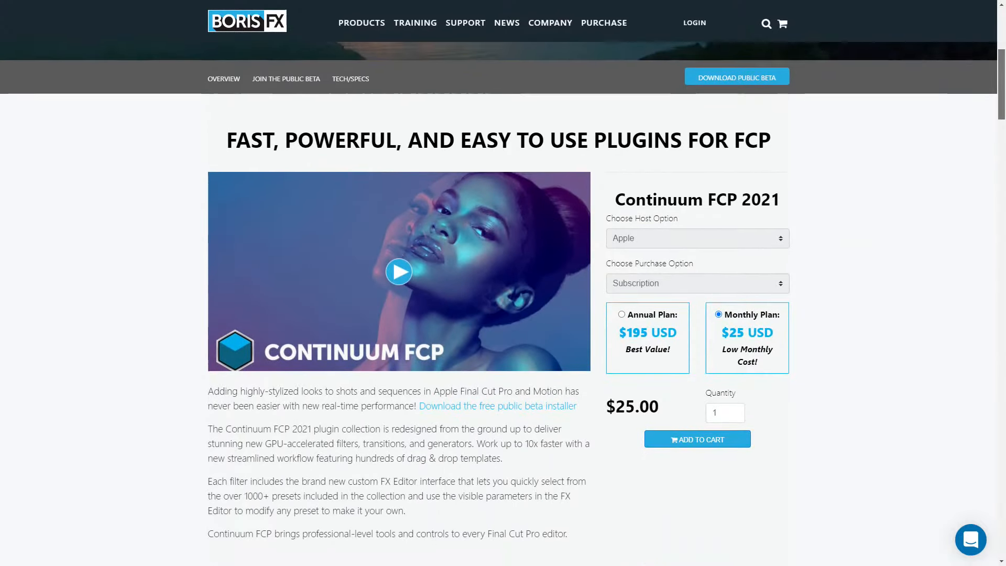
scroll(503, 304, down, 4)
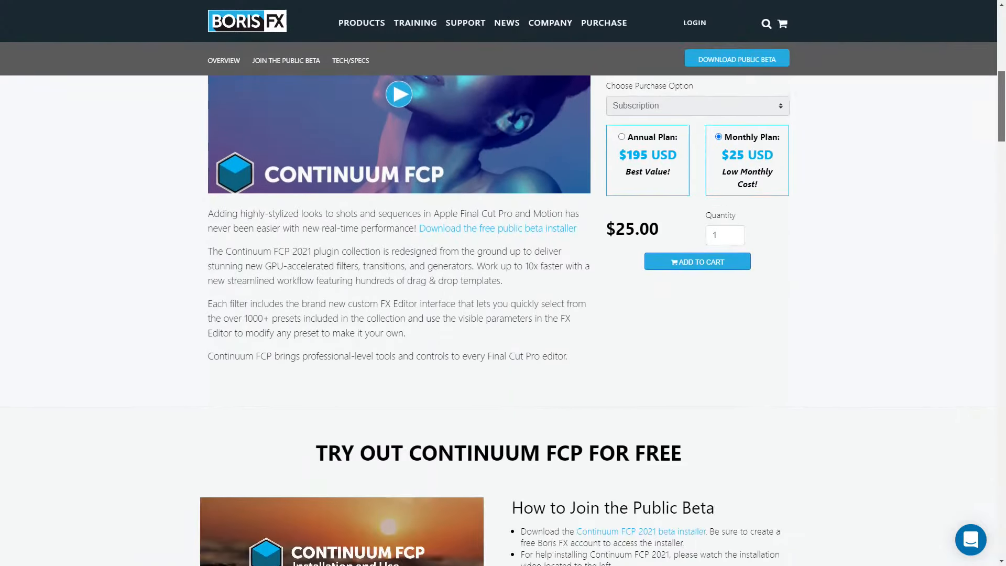
scroll(503, 304, down, 4)
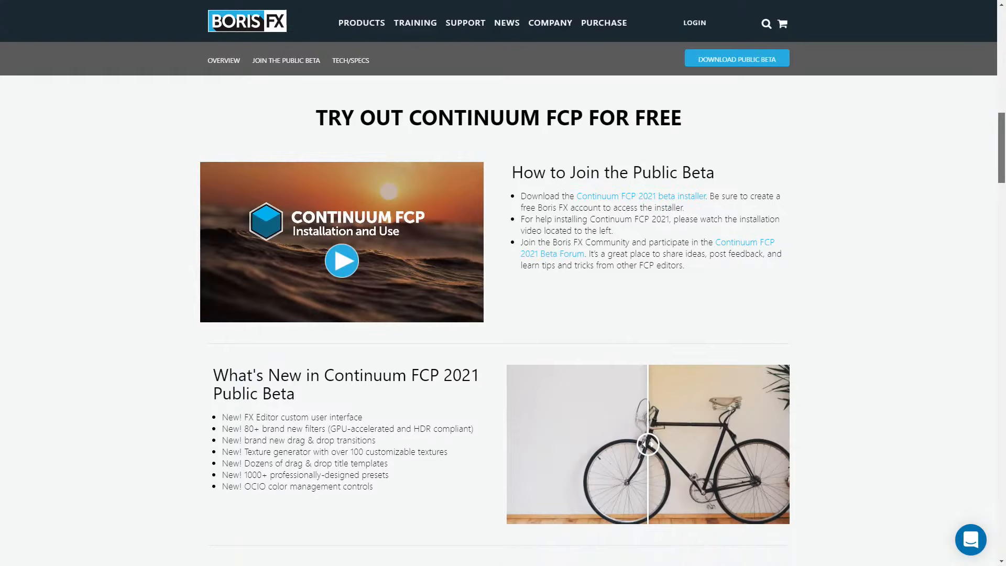
scroll(503, 304, up, 5)
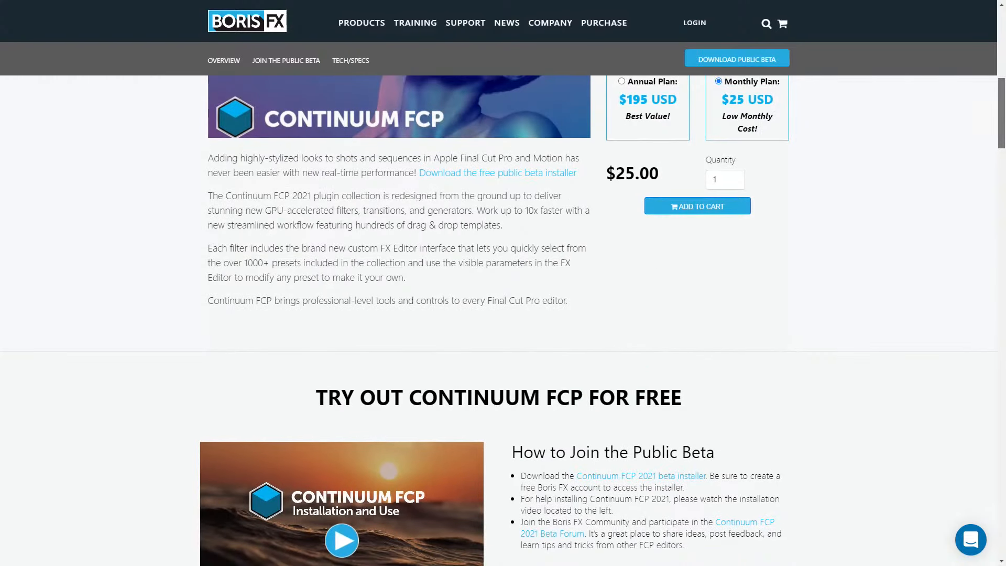
scroll(503, 304, down, 5)
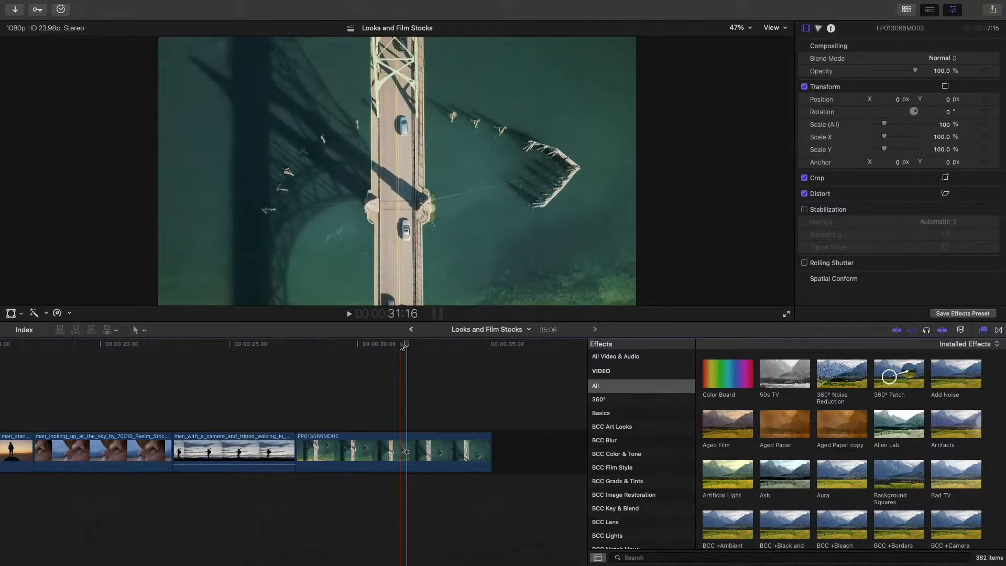
- Switch between the installed effects and installed transitions to view the BCC categories, ending on the effects
click(984, 331)
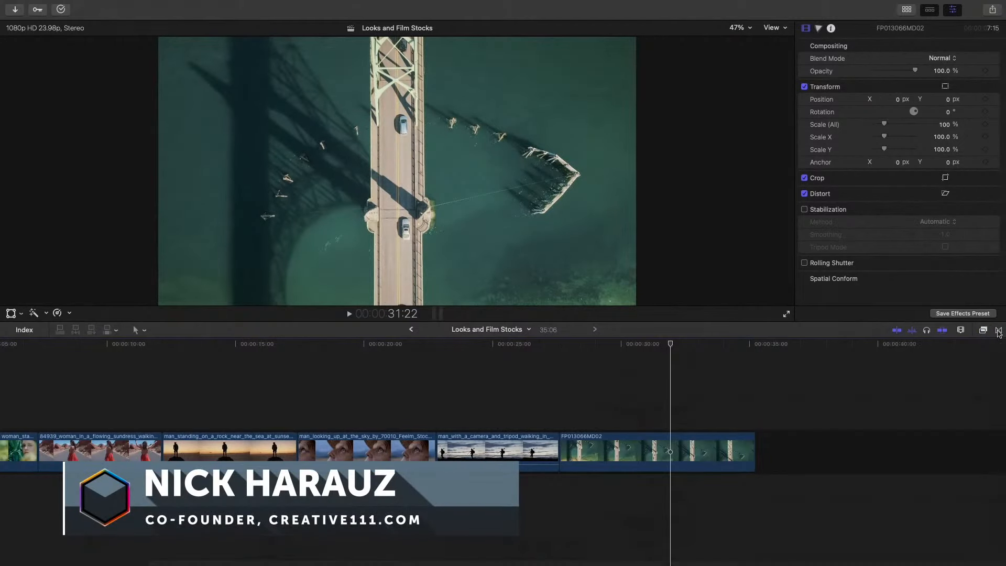
click(998, 331)
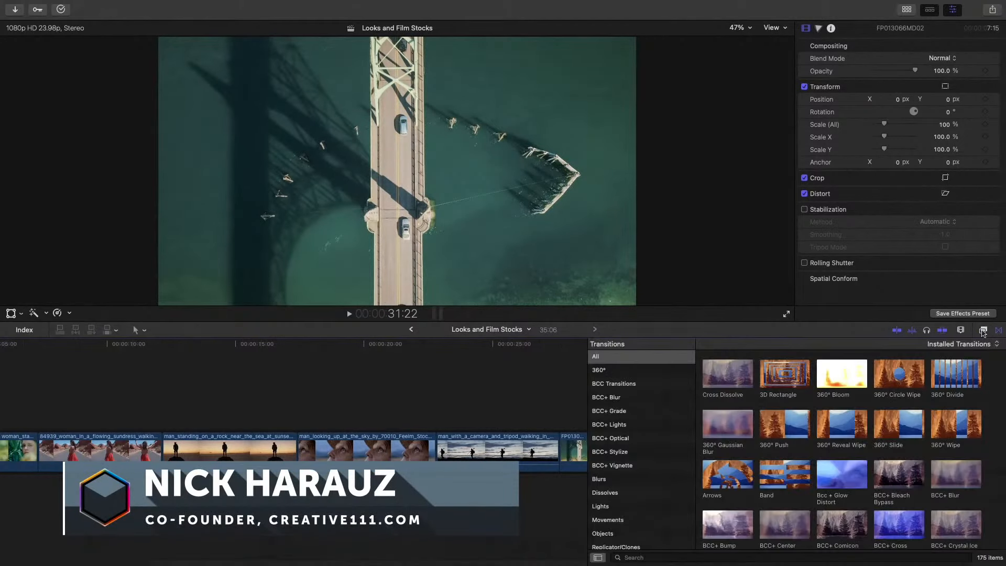
click(984, 331)
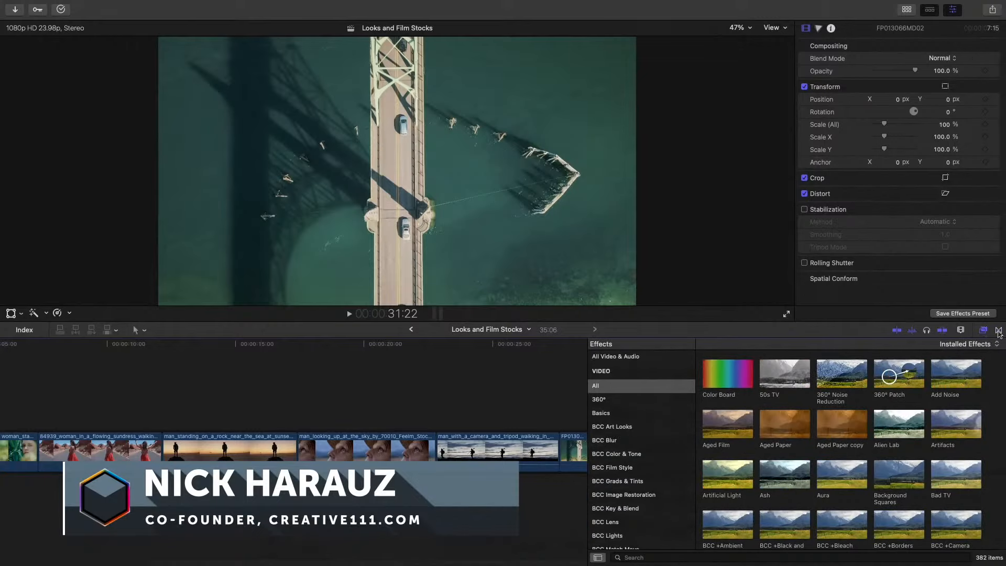
click(1000, 333)
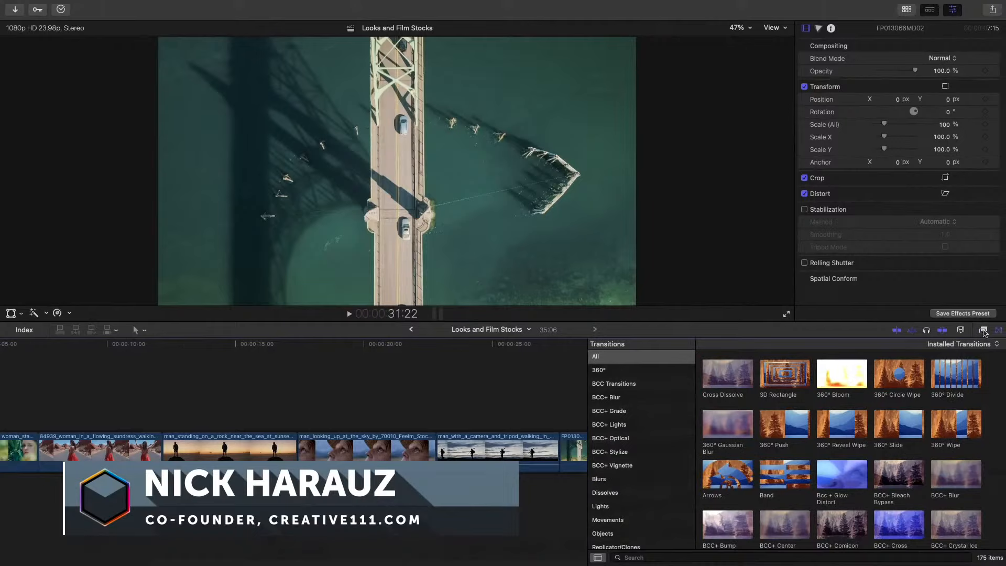
click(985, 331)
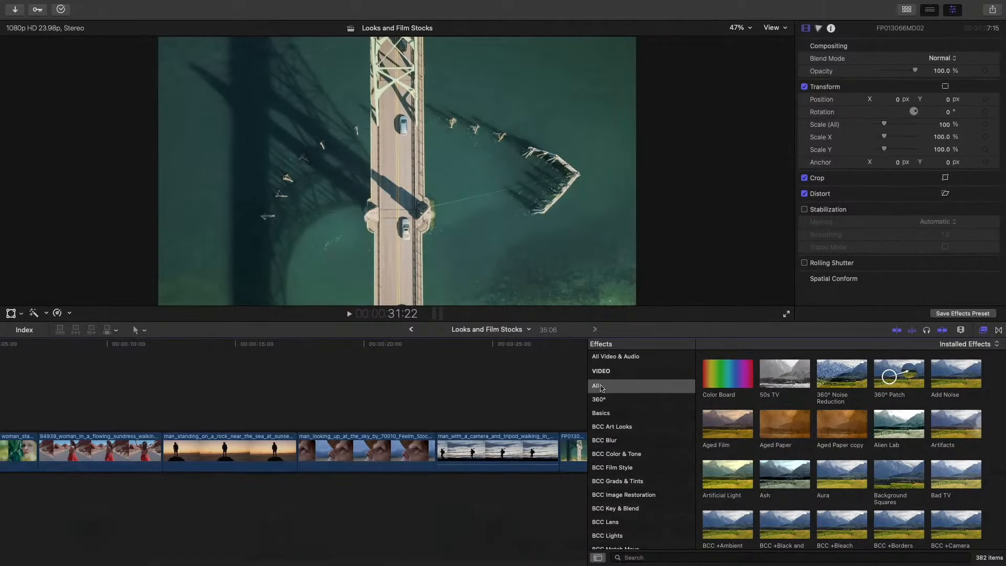
- Filter the installed effects by "bcc +" and look through the BCC+ filters
scroll(782, 408, down, 3)
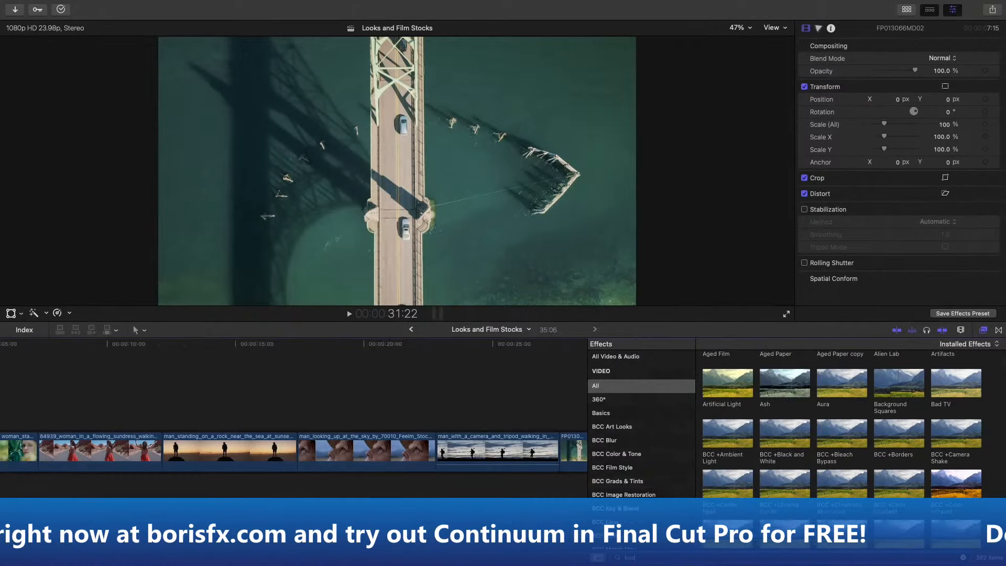
scroll(842, 424, down, 4)
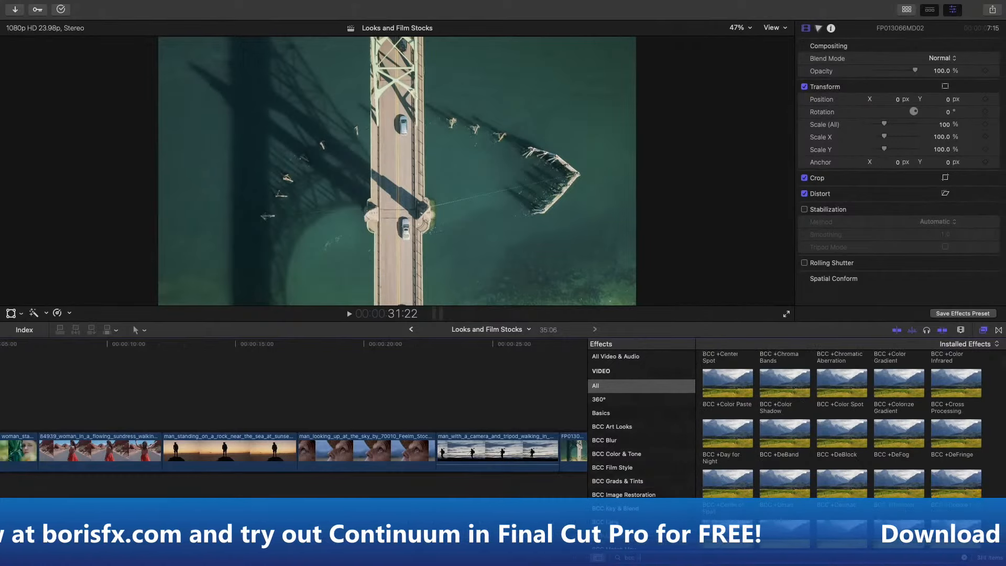
scroll(756, 468, up, 2)
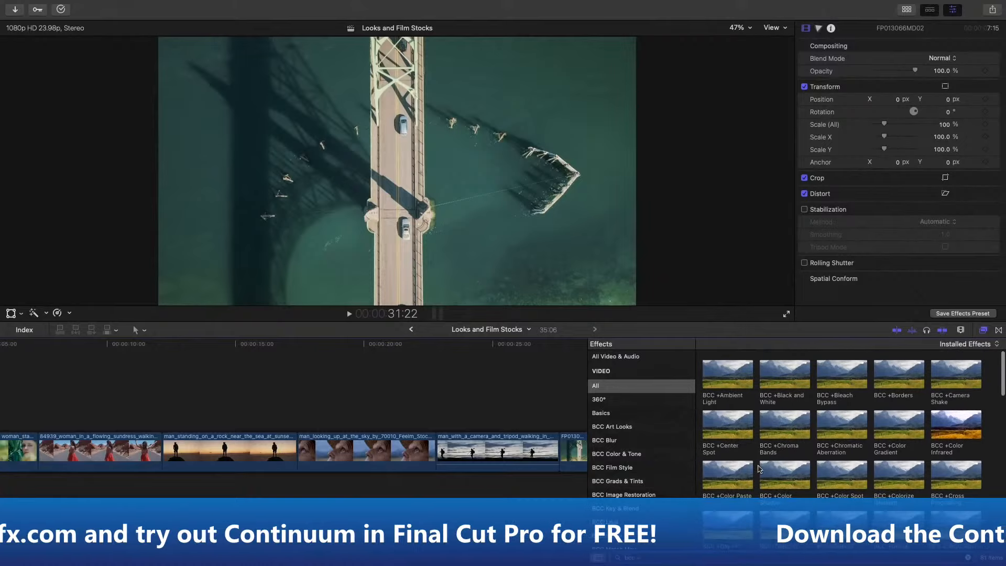
scroll(767, 476, down, 5)
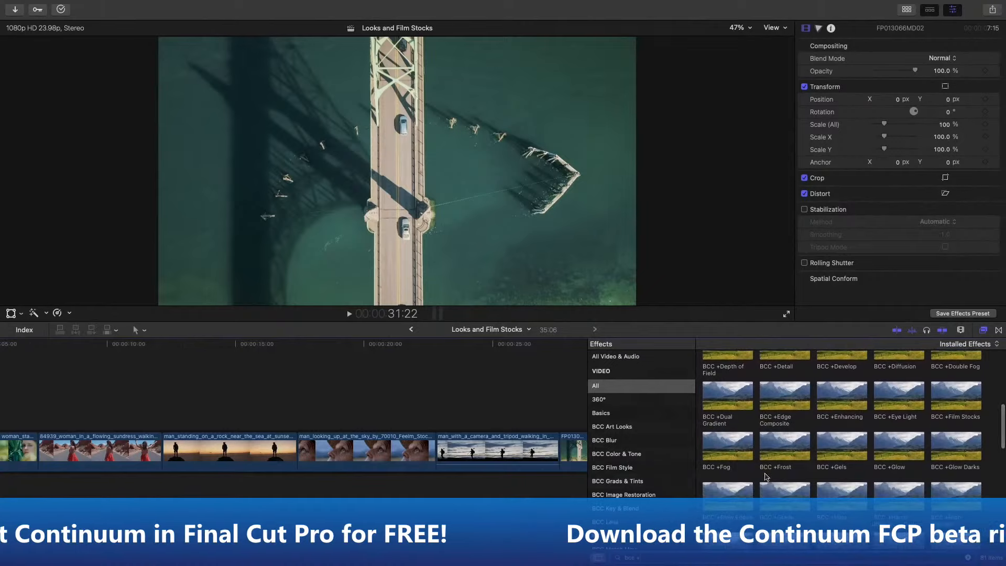
scroll(766, 476, down, 3)
scroll(766, 476, down, 2)
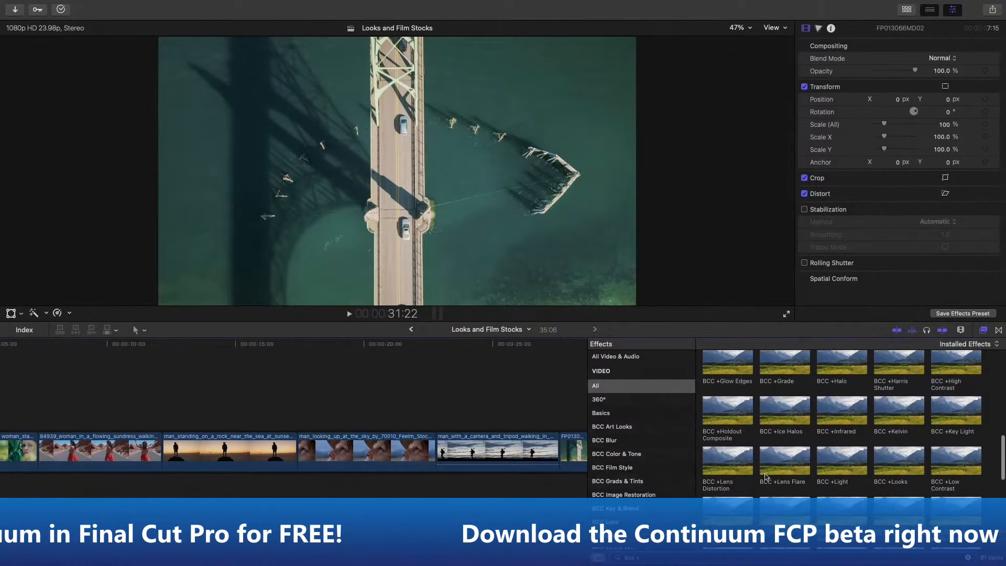
scroll(766, 477, down, 6)
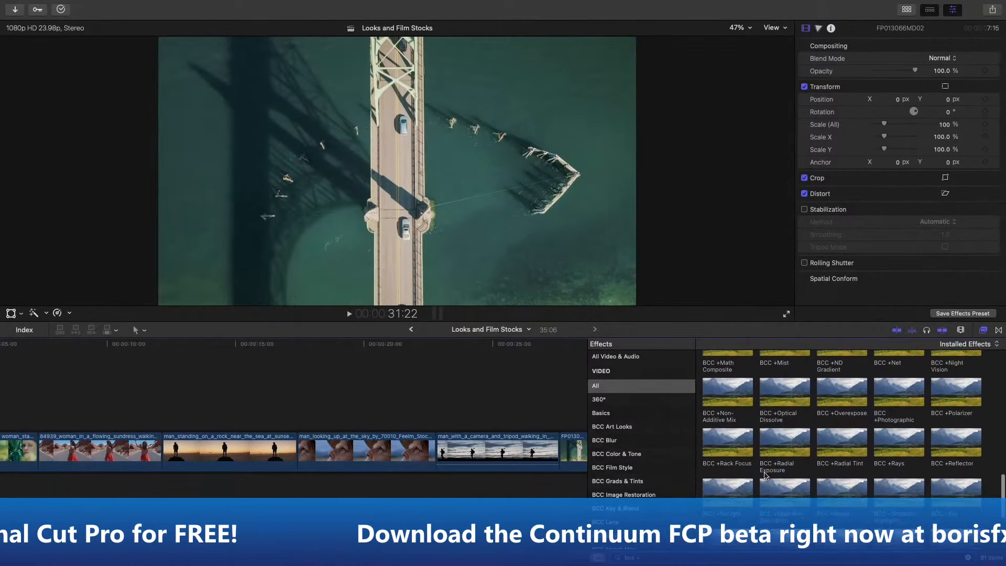
scroll(763, 474, down, 5)
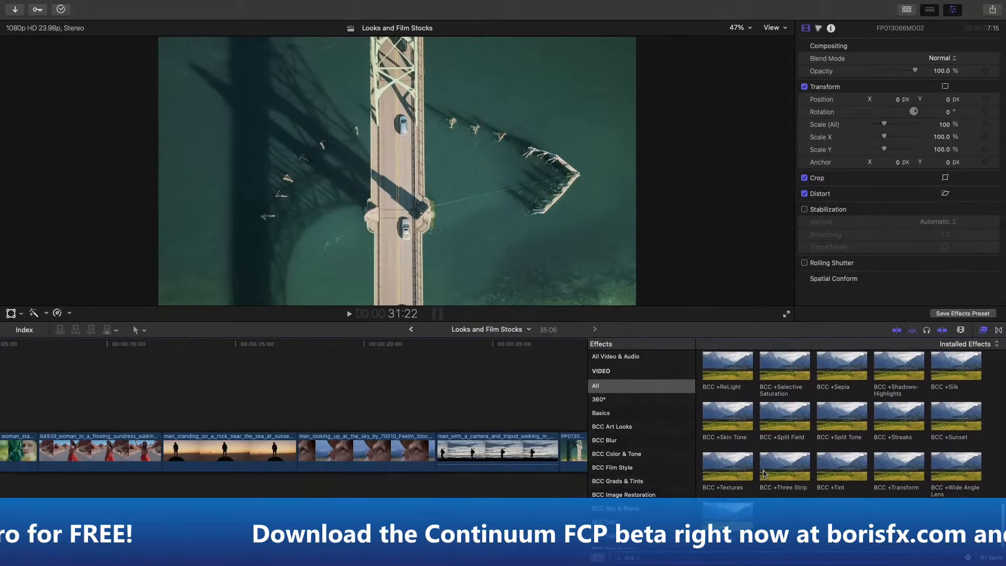
scroll(764, 474, up, 4)
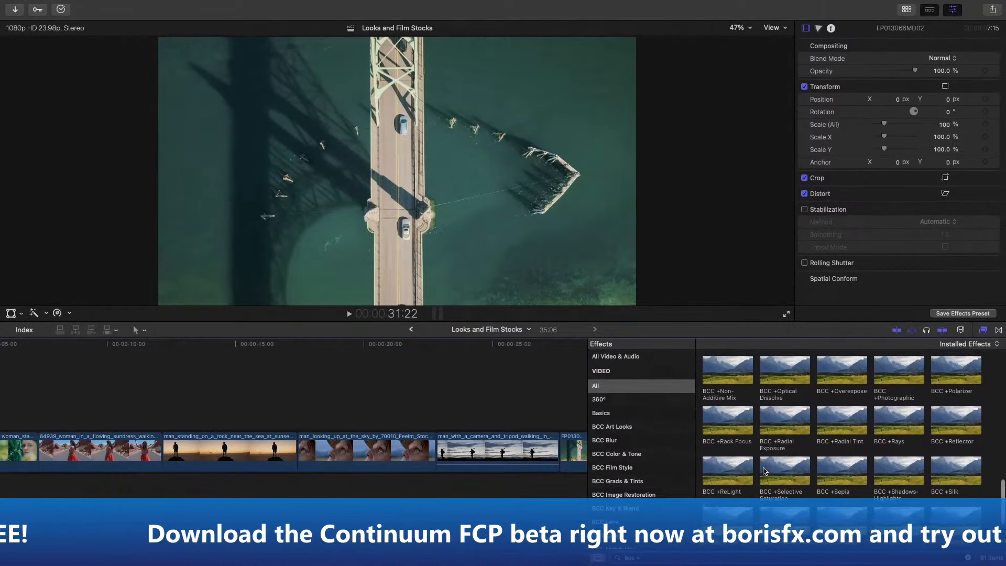
scroll(765, 471, up, 10)
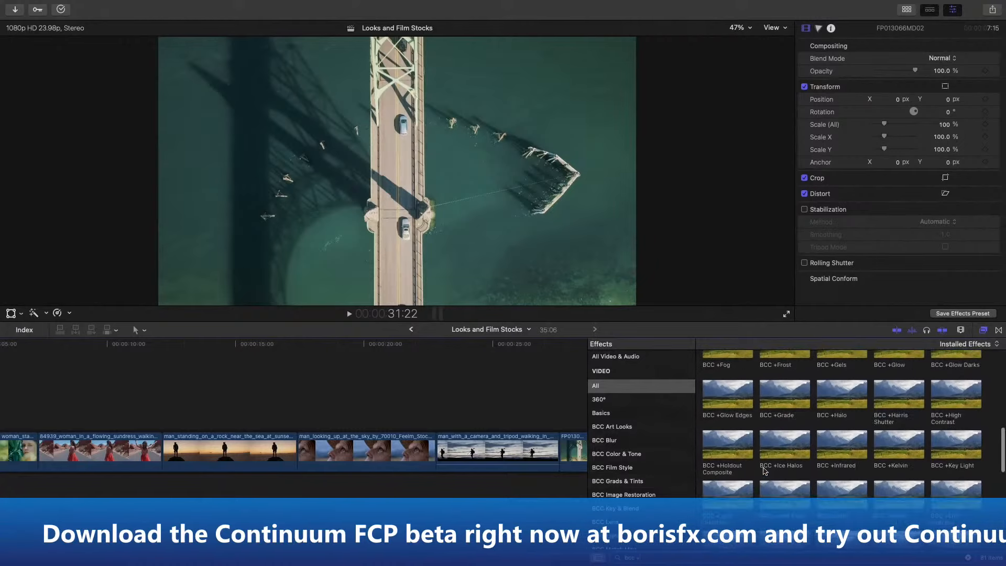
scroll(763, 471, up, 4)
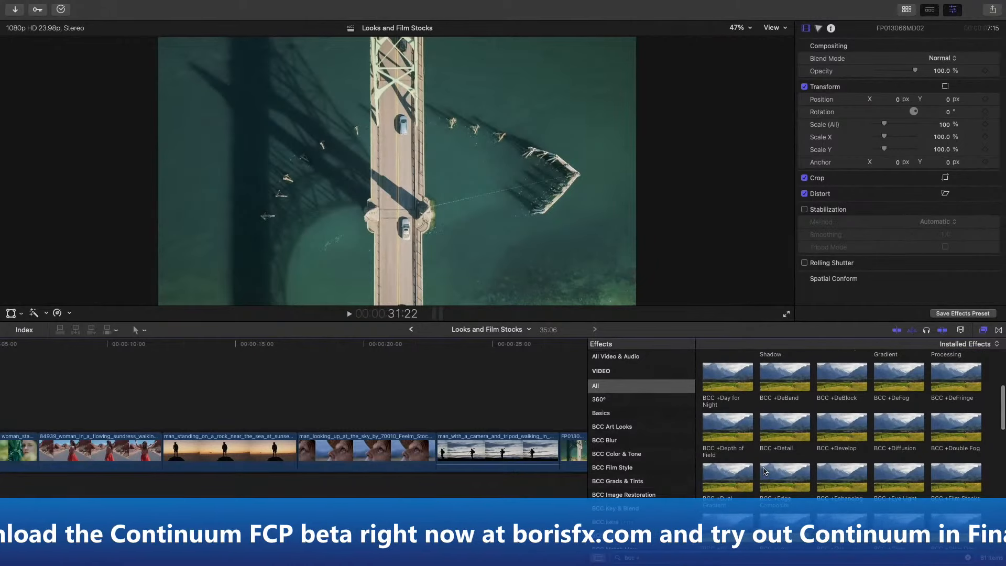
scroll(764, 471, up, 2)
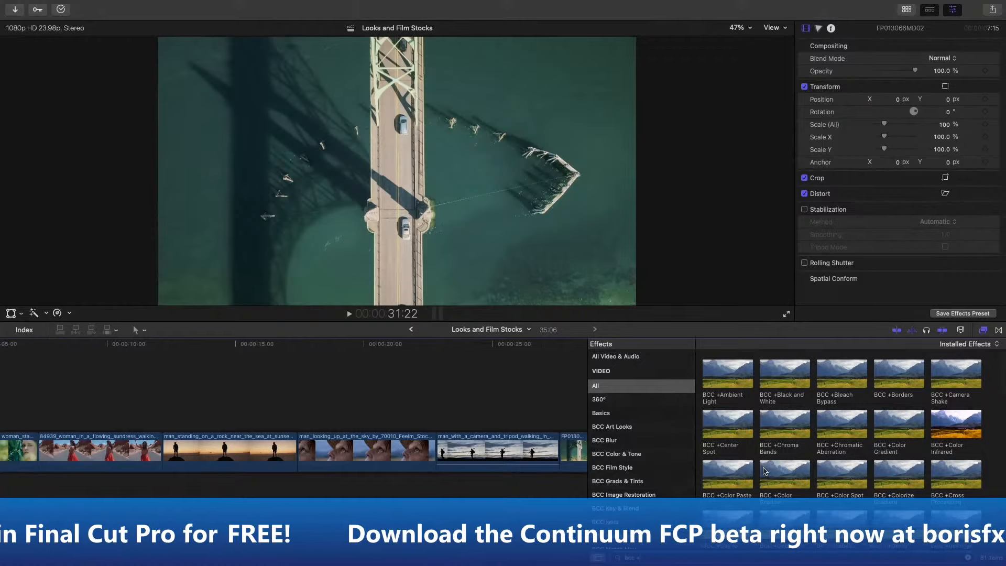
- Apply the BCC +Sunset effect to the aerial bridge clip FP013066MD02 at the end of the timeline
scroll(554, 455, right, 4)
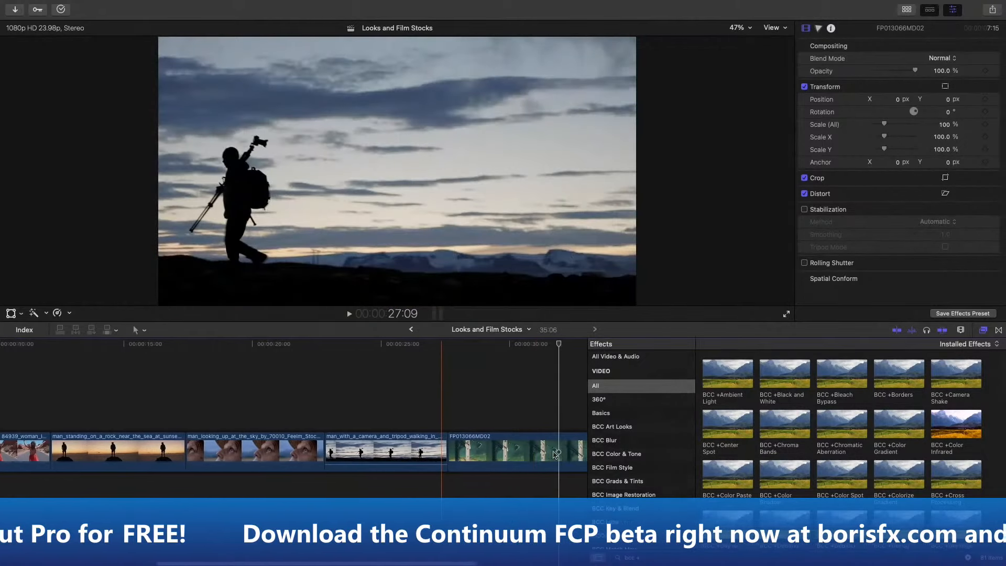
scroll(808, 475, down, 2)
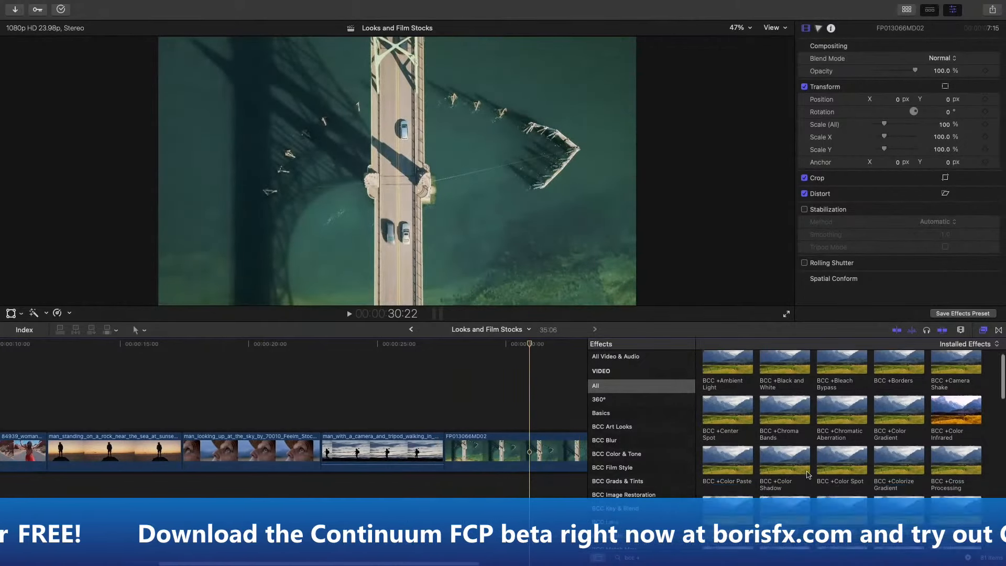
scroll(808, 475, down, 10)
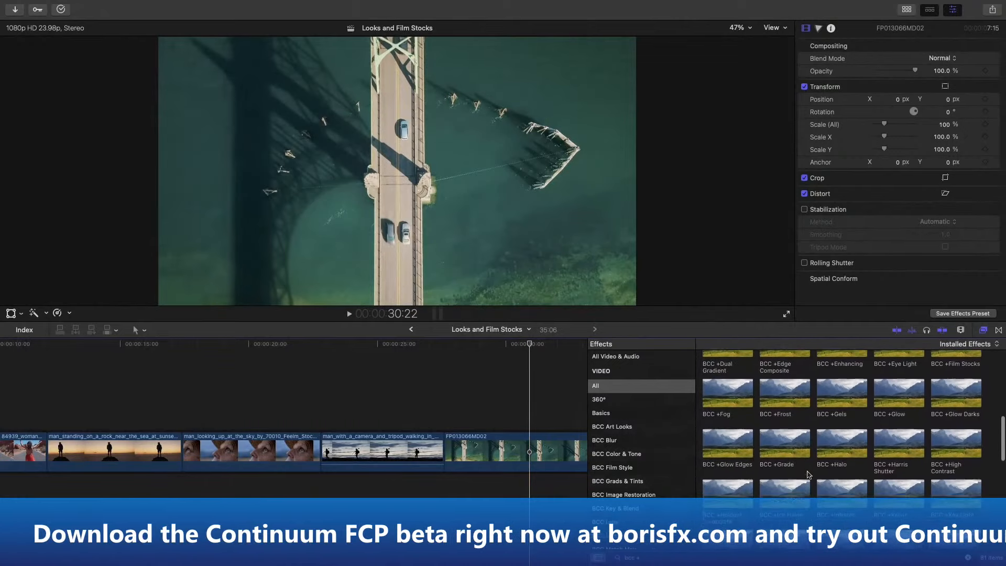
scroll(808, 474, down, 10)
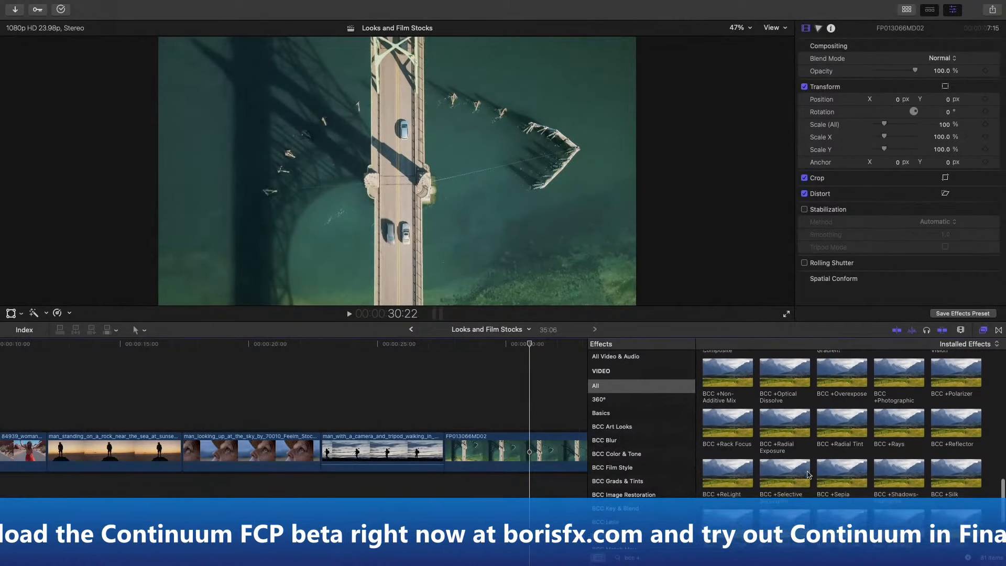
scroll(807, 475, down, 4)
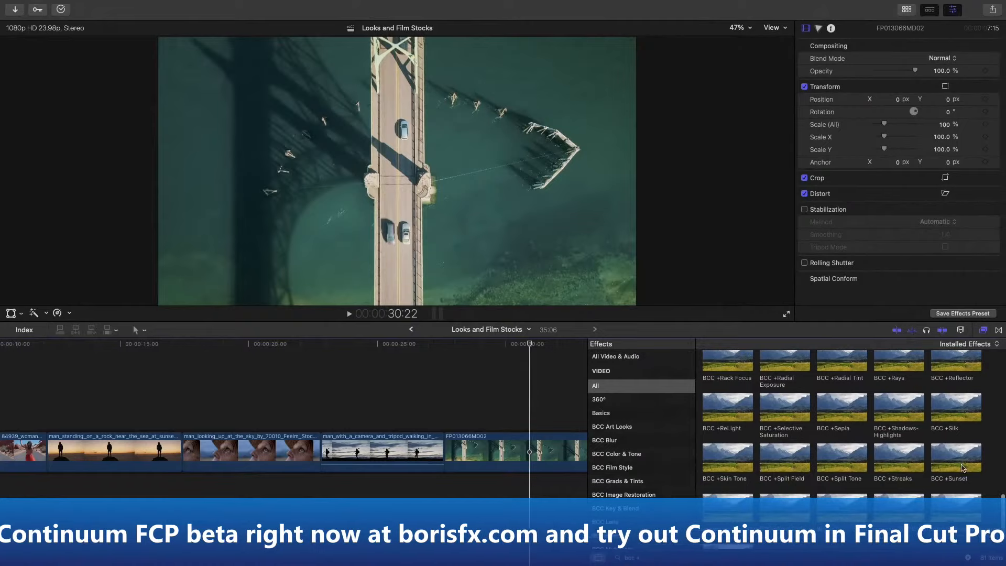
drag(963, 468, 533, 448)
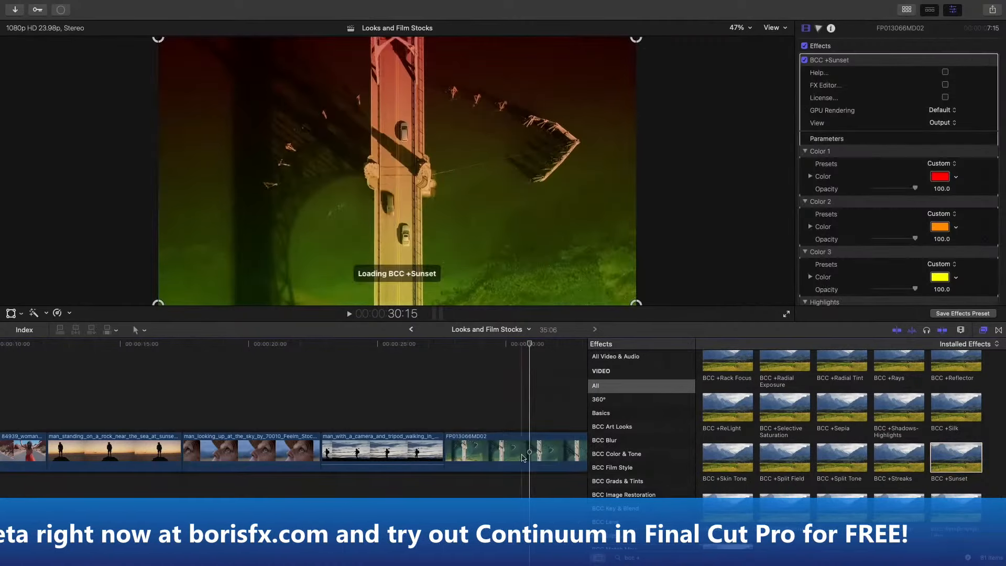
scroll(547, 397, right, 3)
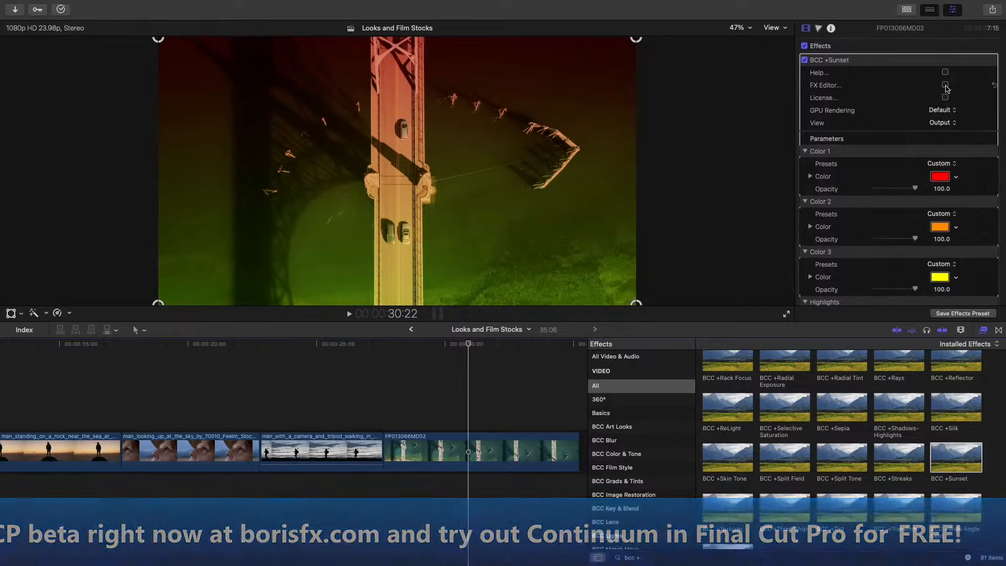
- Open the Sunset effect in the FX Editor, preview the Sunset 3 and Twilight 1 presets, and choose Twilight 2
click(946, 85)
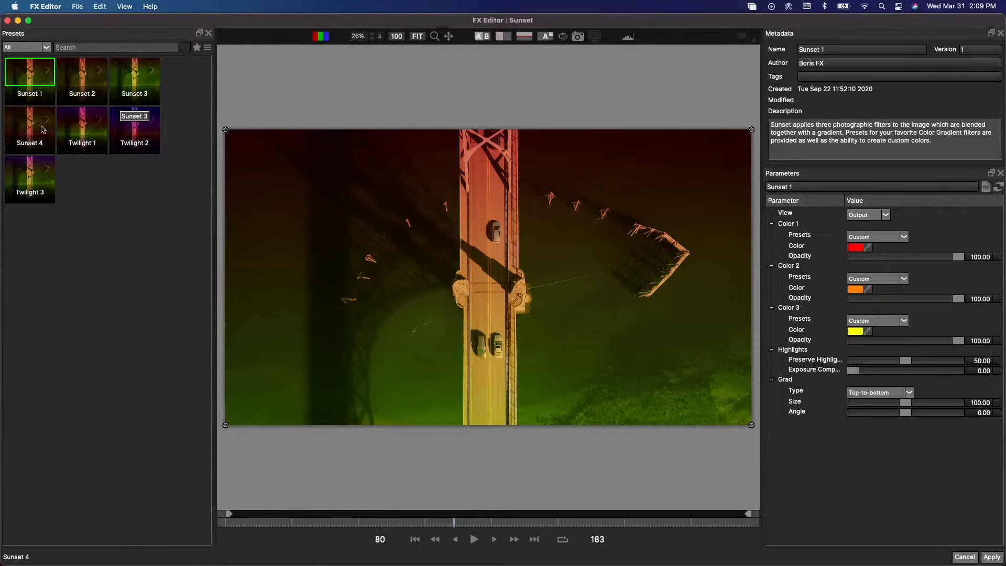
click(148, 74)
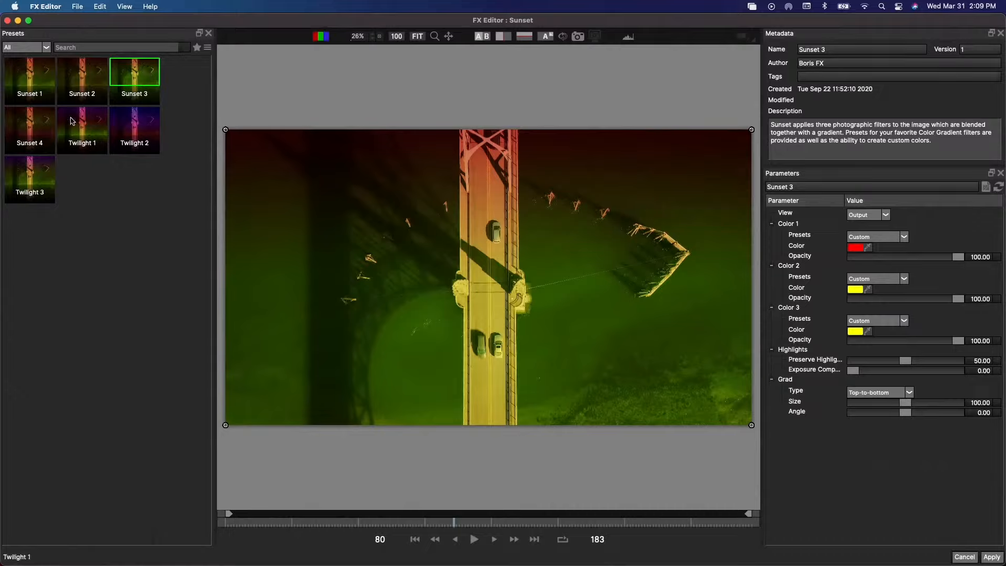
click(80, 131)
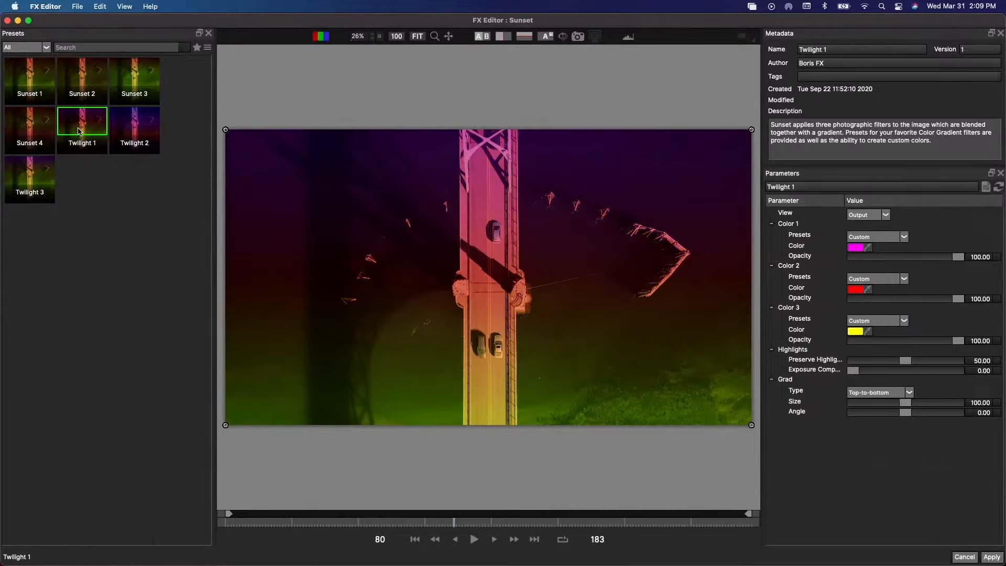
click(143, 122)
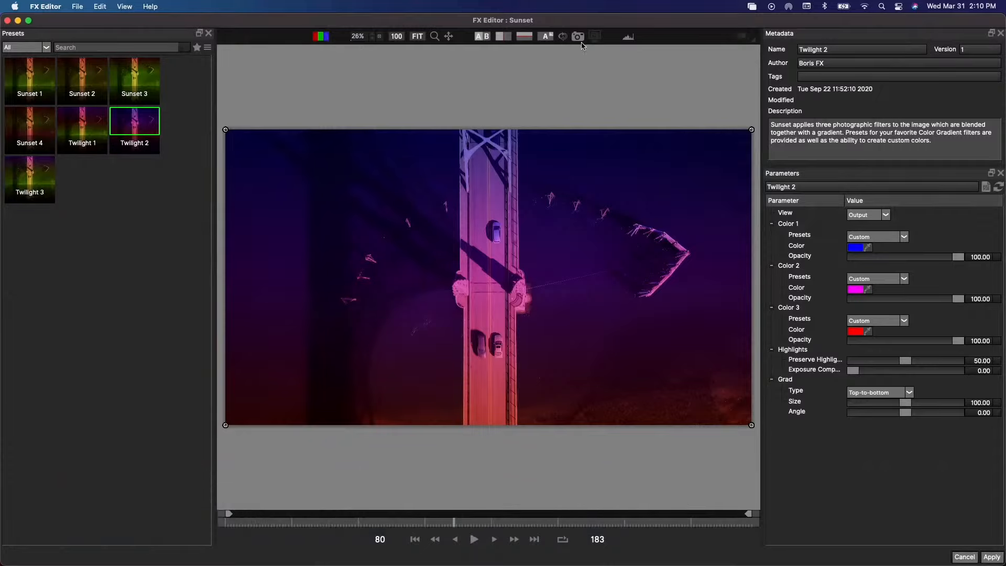
- Lower the Color 1 opacity to about 36.32 while comparing side by side with the original, and return to the single view
click(484, 40)
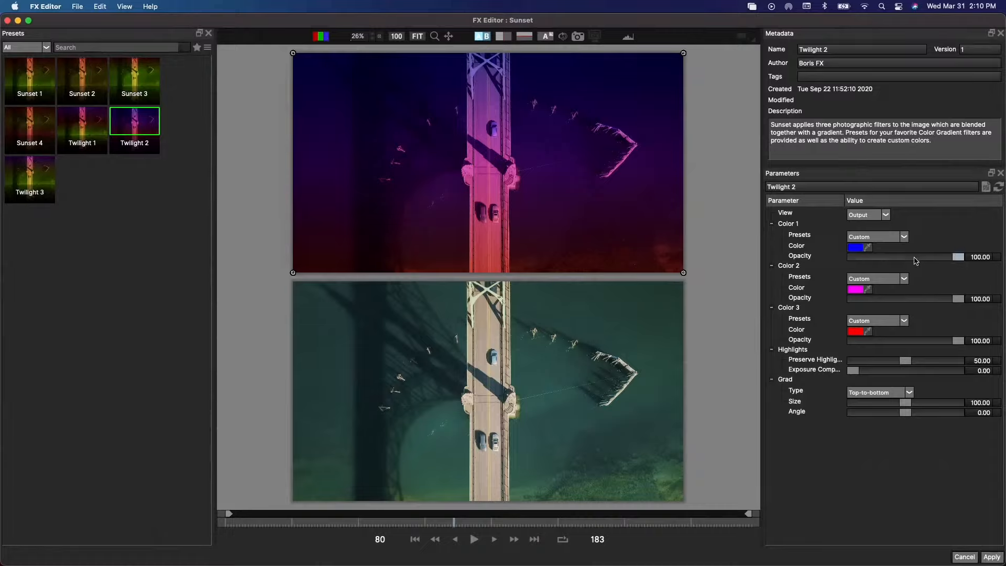
drag(967, 262, 891, 255)
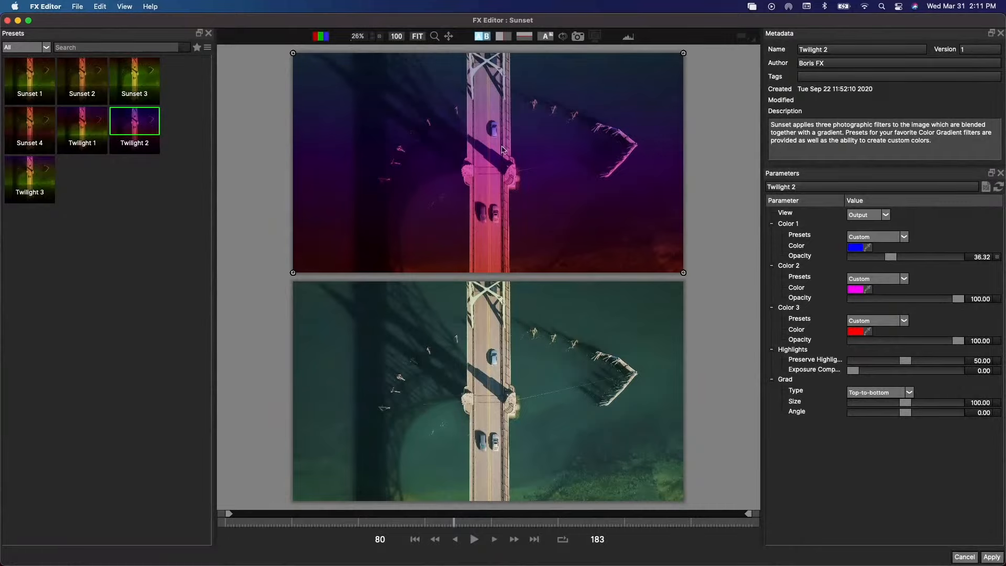
click(482, 36)
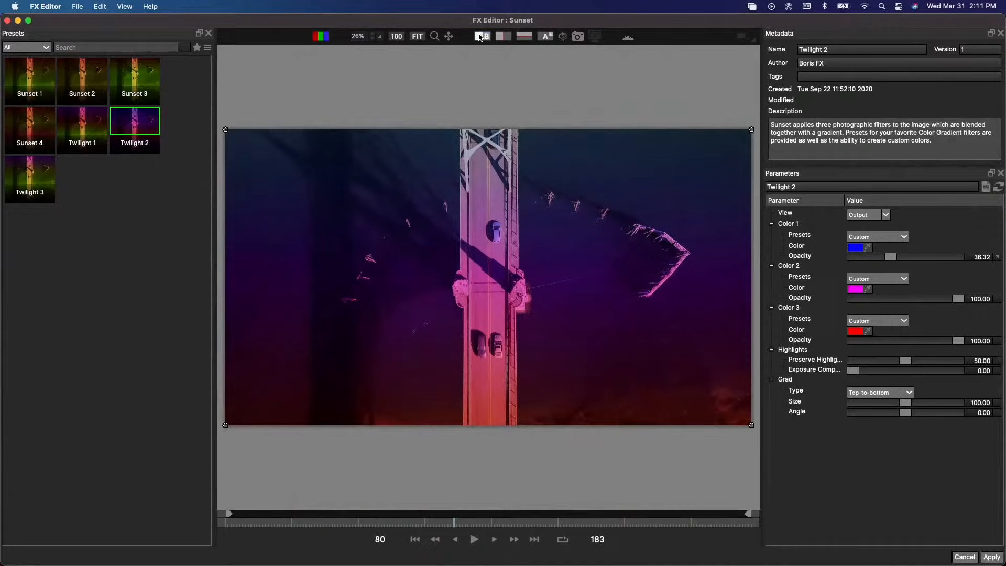
- Take a snapshot of the current look, preview the Sunset 2 preset, and choose Sunset 3
click(578, 38)
click(92, 82)
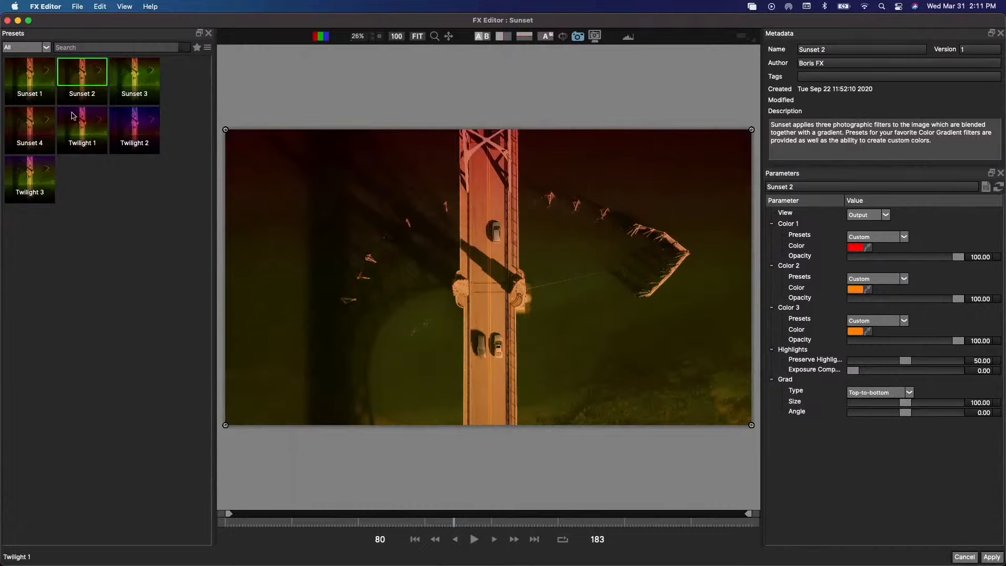
click(143, 78)
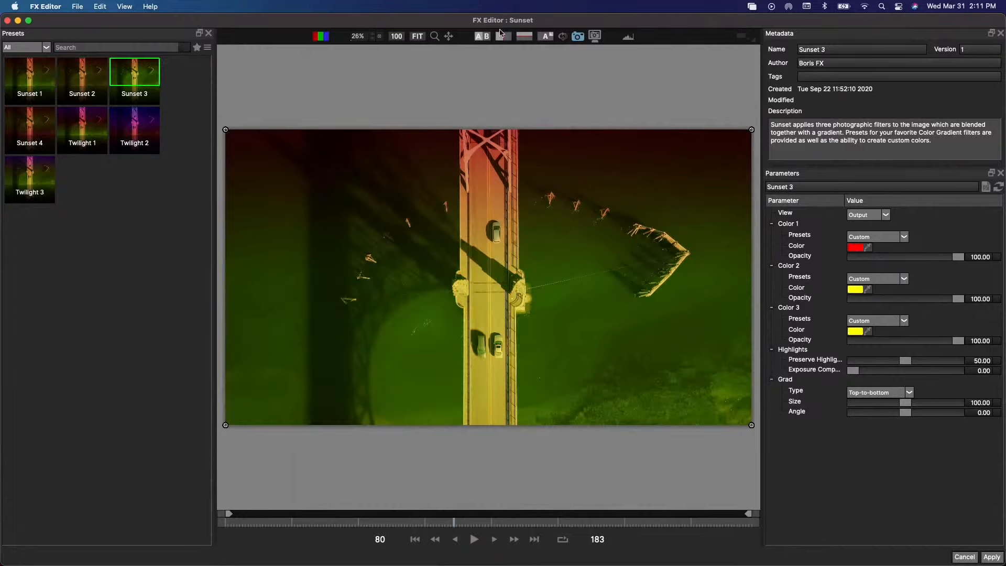
- Compare the Sunset 3 look with the original clip, and display a new snapshot of it in the same comparison
click(478, 38)
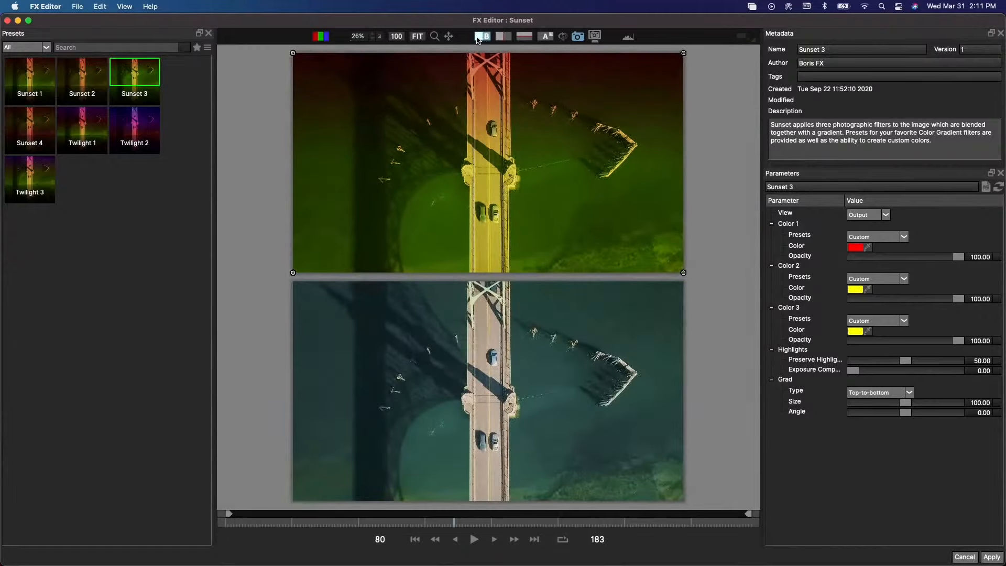
click(578, 39)
click(595, 36)
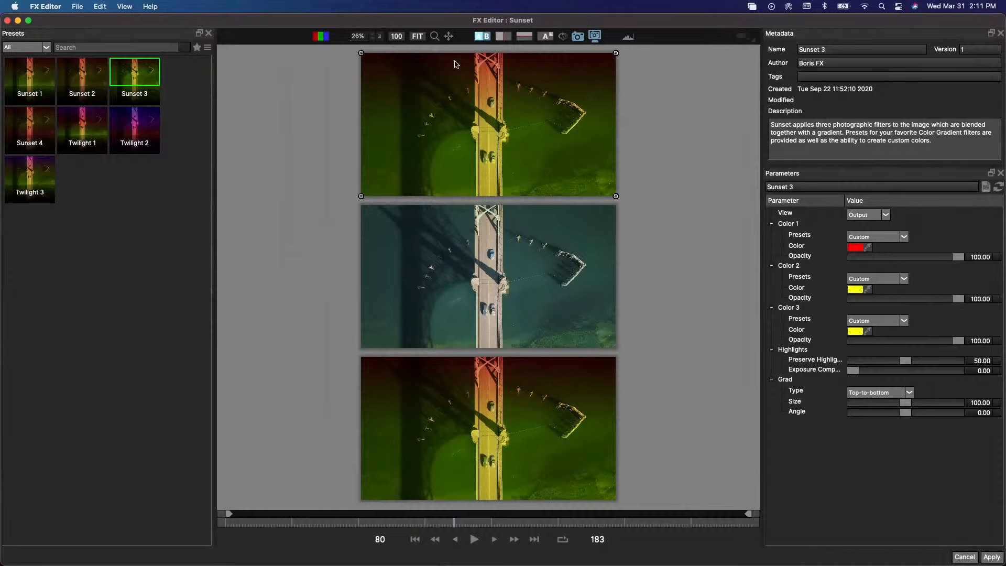
- Choose the Twilight 2 preset and compare it with the original clip and the stored Sunset 3 snapshot
click(488, 37)
click(145, 121)
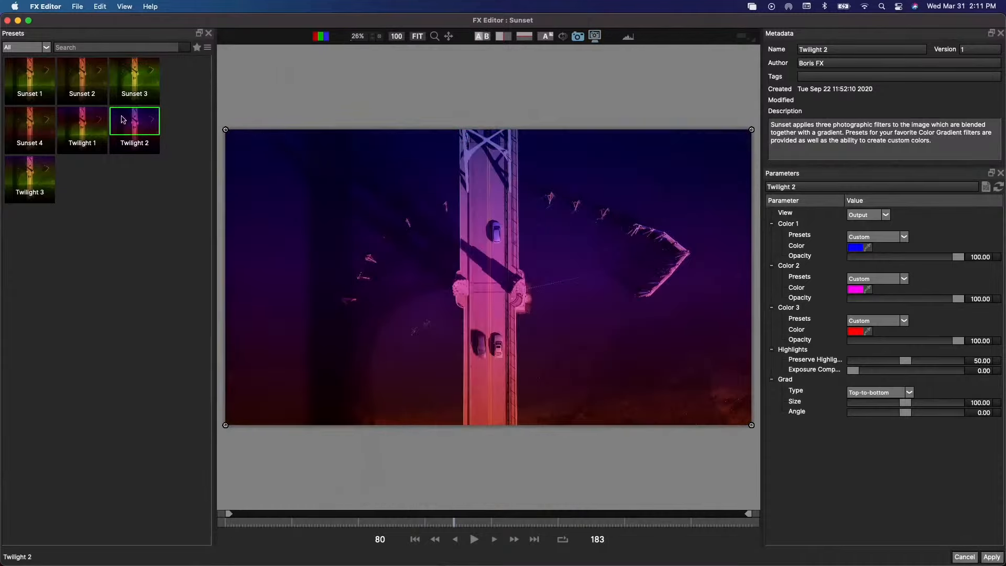
click(483, 37)
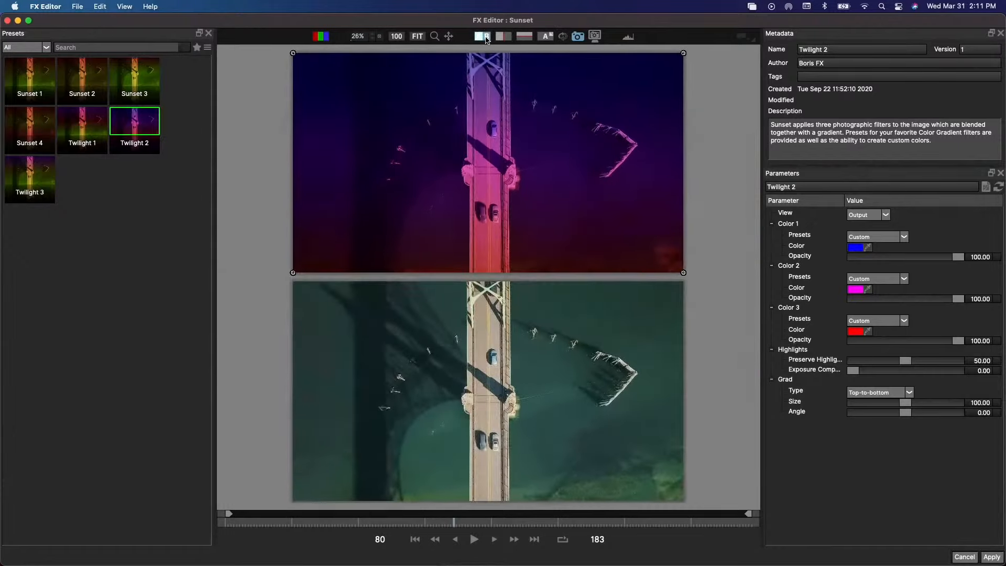
click(595, 36)
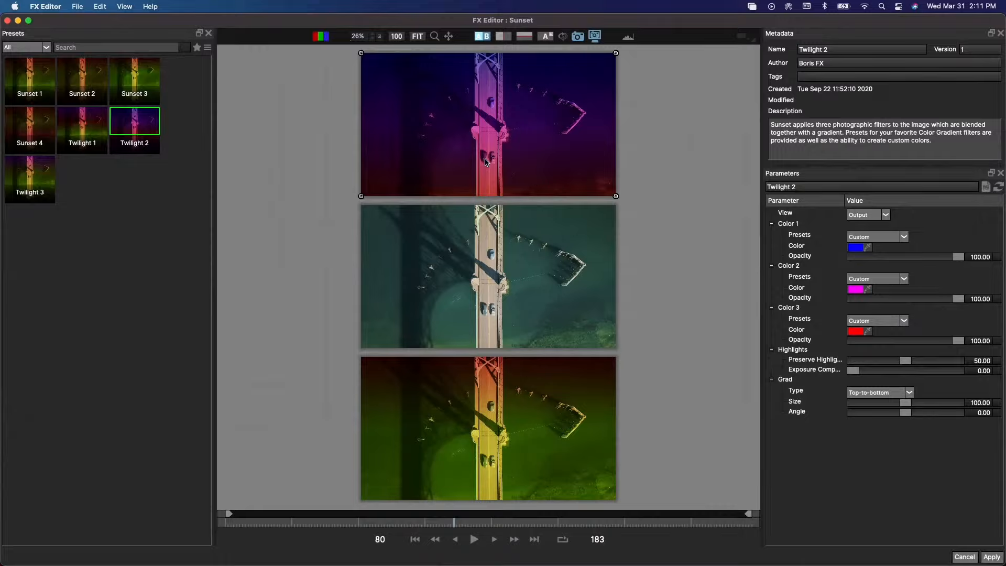
- Try the Edit Layout, and switch the FX Editor workspace to the View Layout
drag(140, 24, 144, 23)
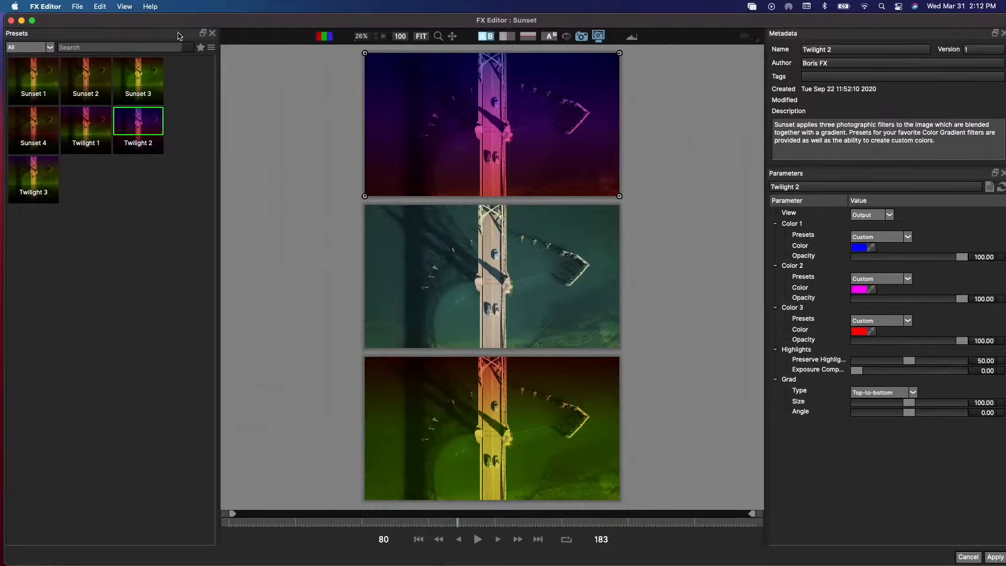
click(76, 7)
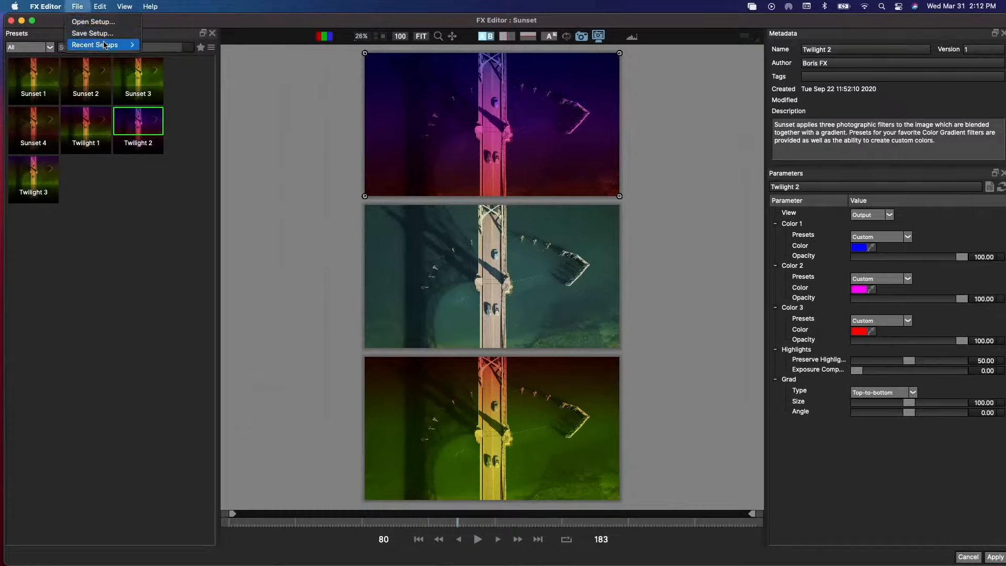
mouse_move(97, 7)
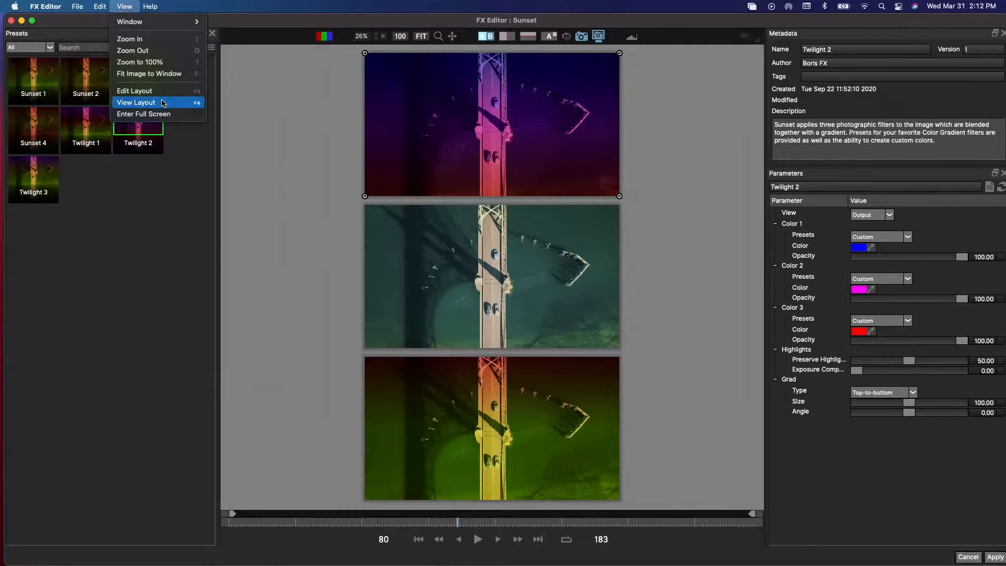
click(135, 91)
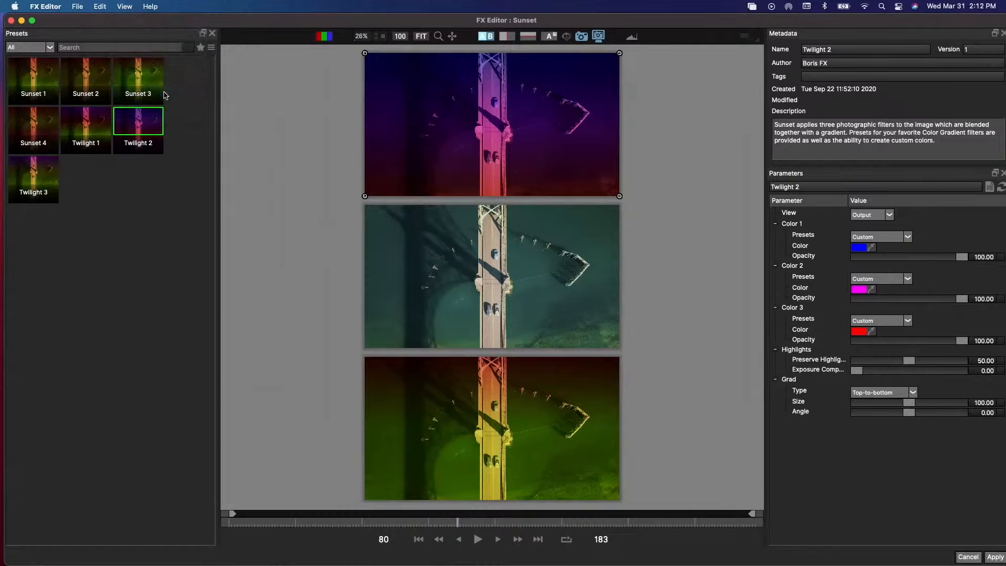
click(128, 10)
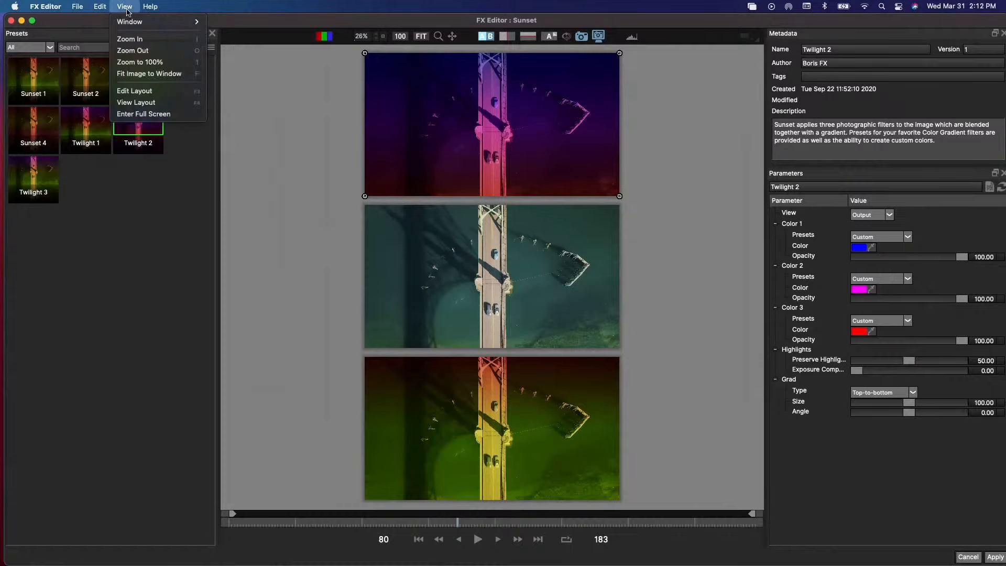
click(157, 103)
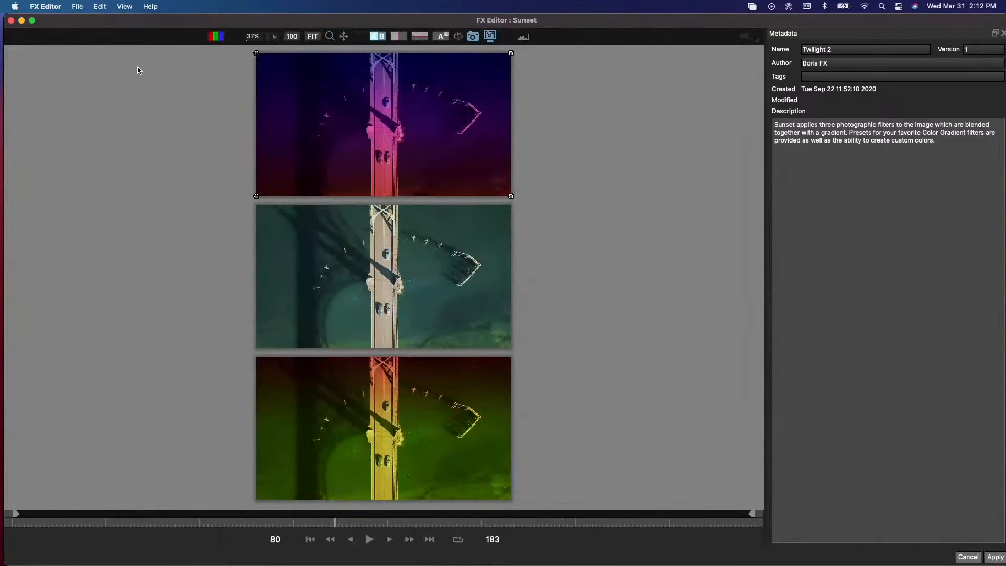
- Enter full screen and switch the FX Editor workspace back to the Edit Layout
click(126, 10)
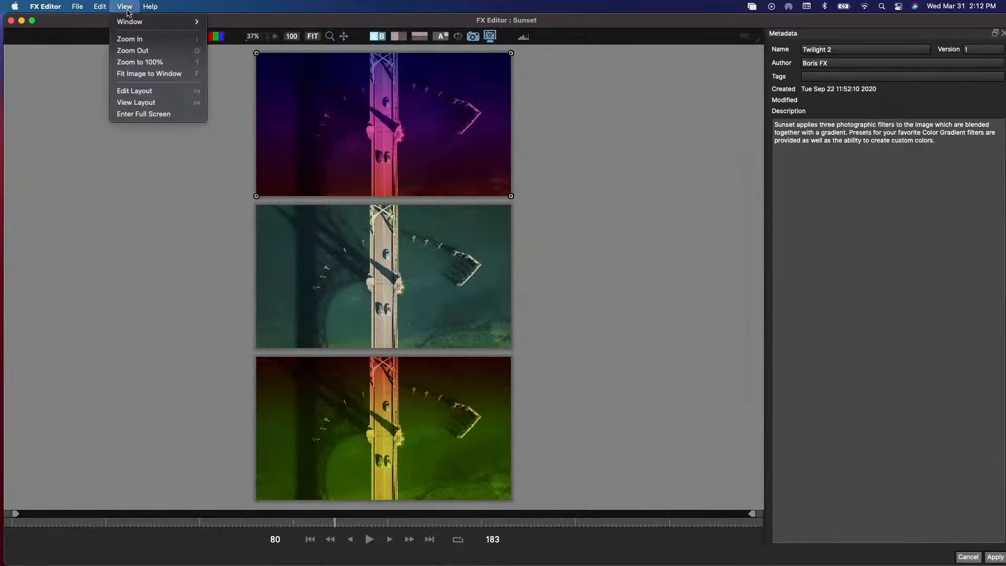
click(154, 114)
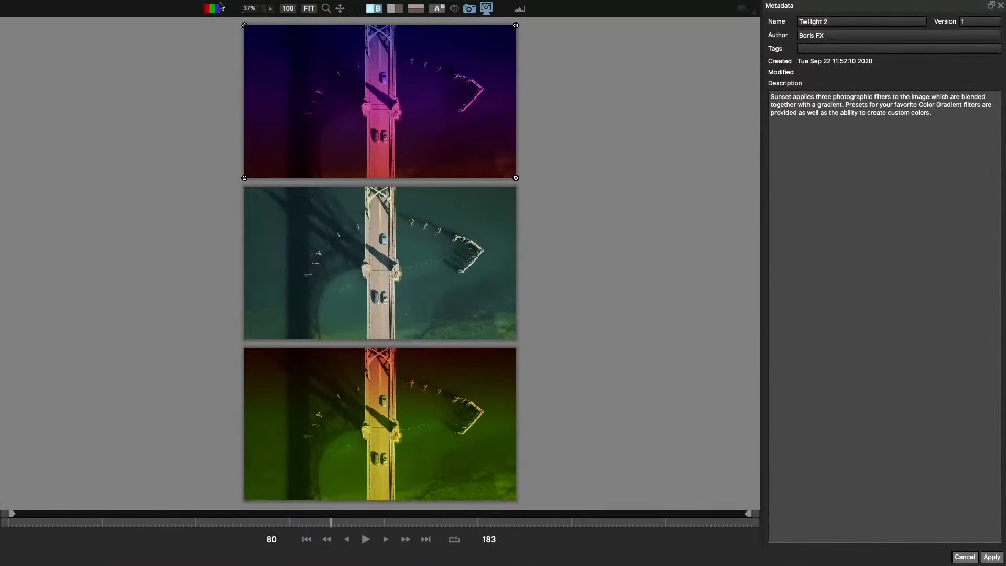
mouse_move(217, 3)
click(123, 6)
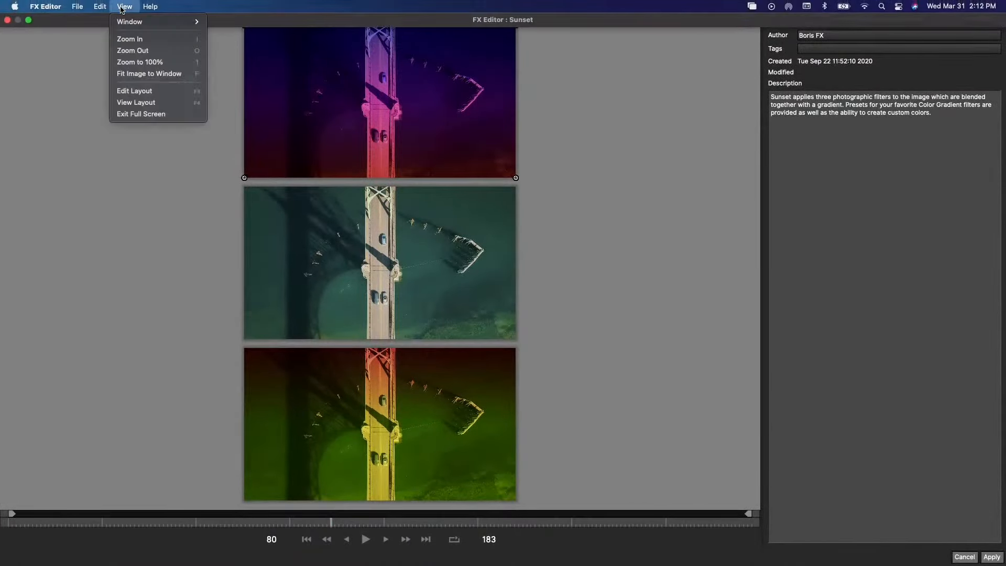
click(157, 91)
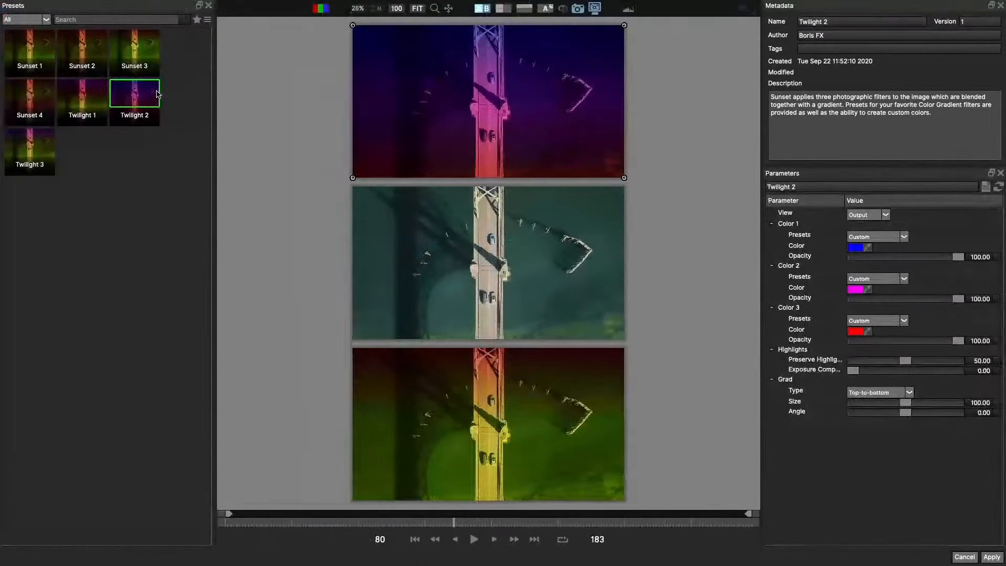
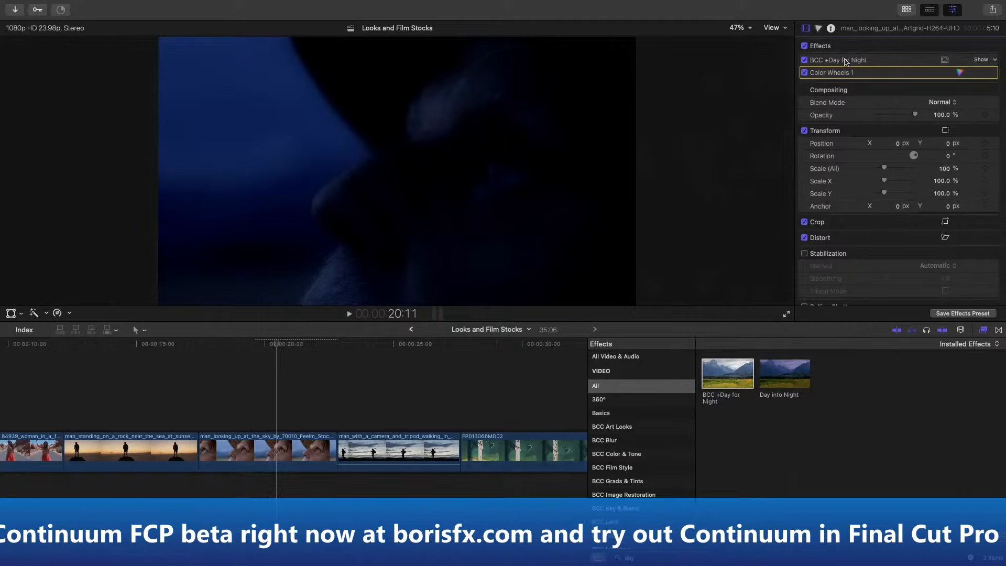
- Apply the Day for Night 6 preset in the FX Editor to the clip of the man looking up, and return to Final Cut Pro
click(248, 458)
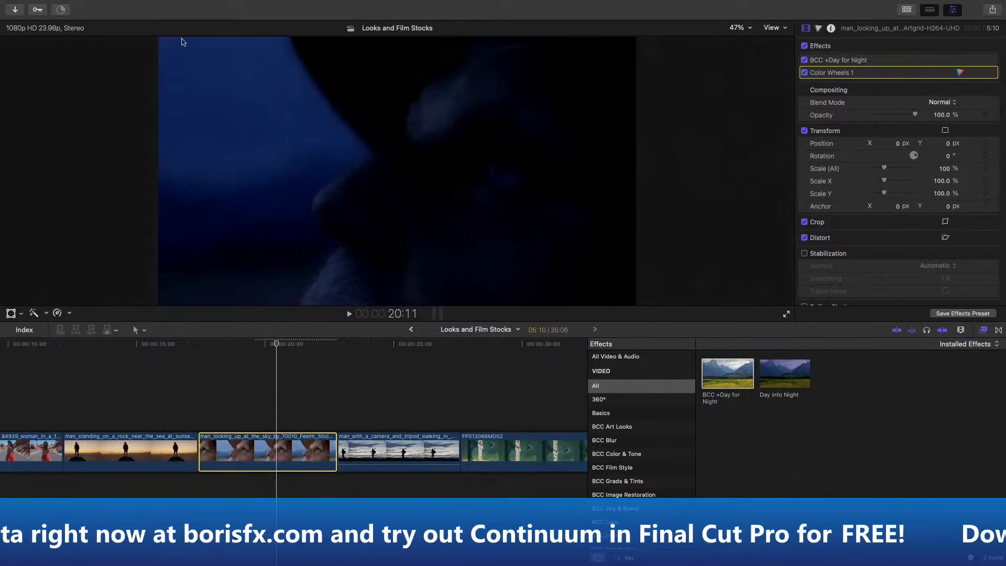
mouse_move(16, 1)
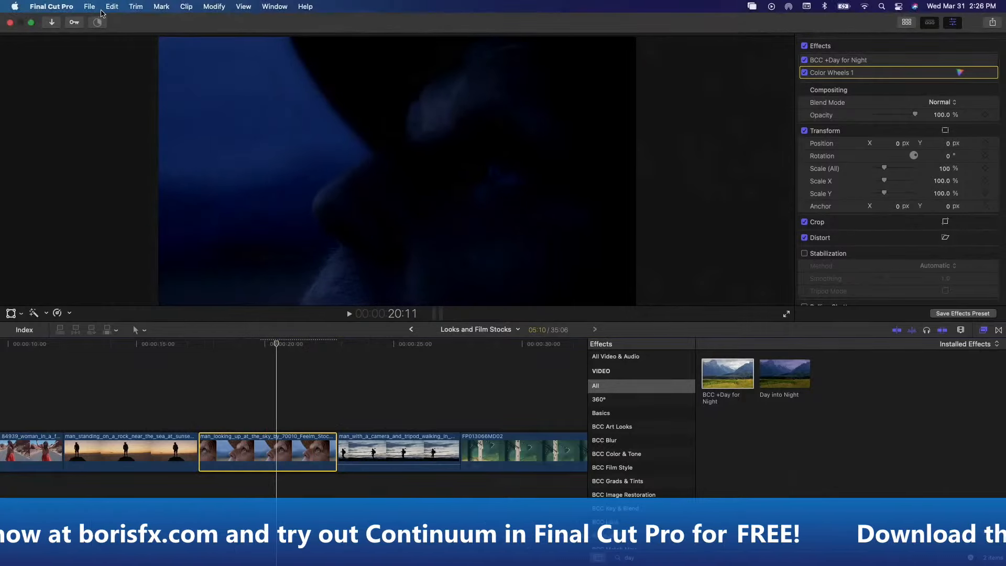
click(93, 9)
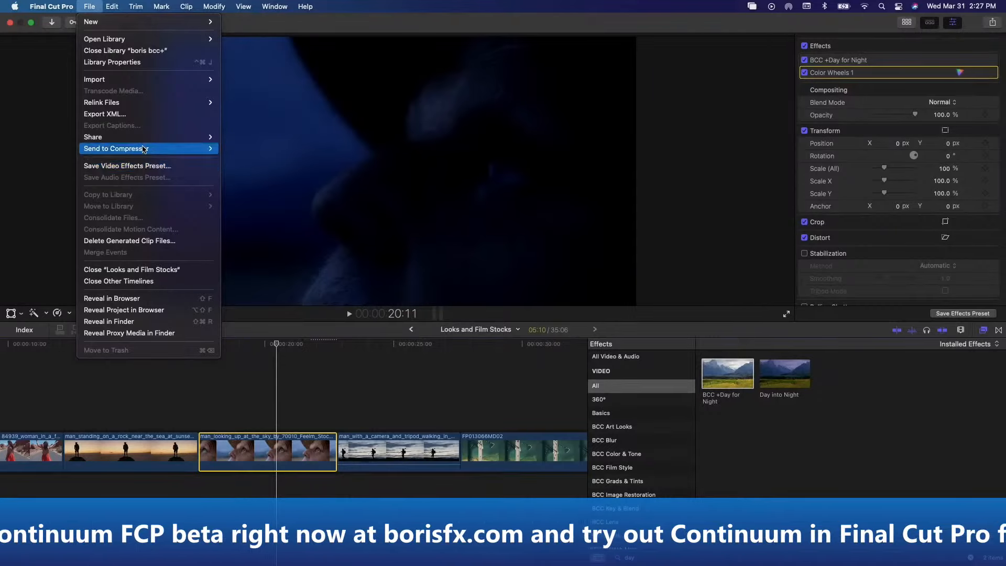
click(282, 398)
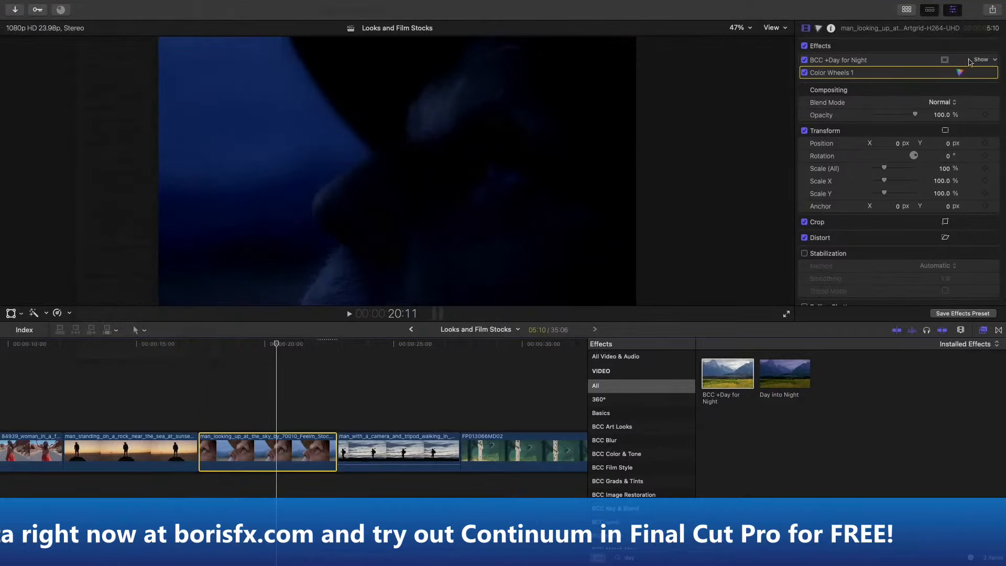
key(Delete)
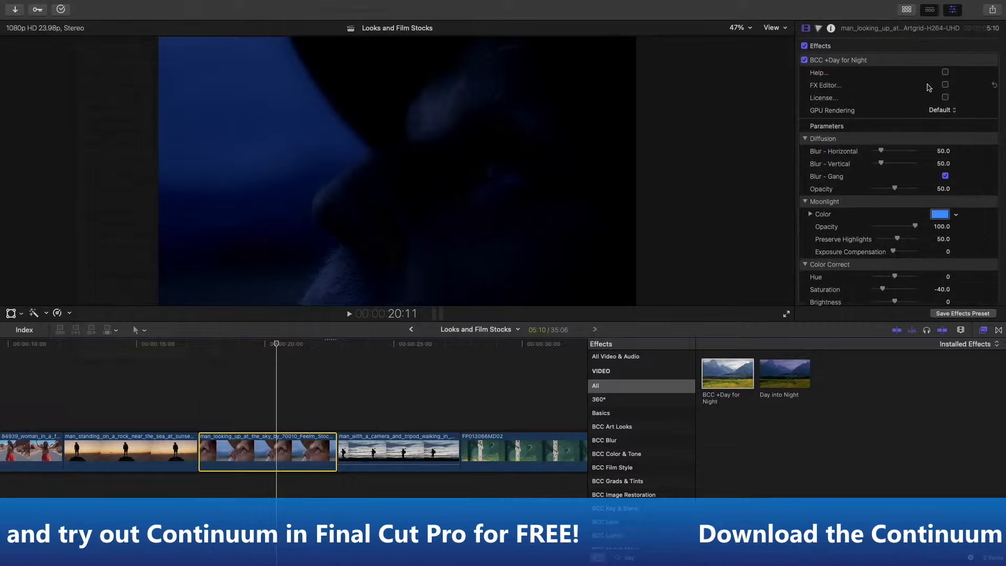
click(945, 85)
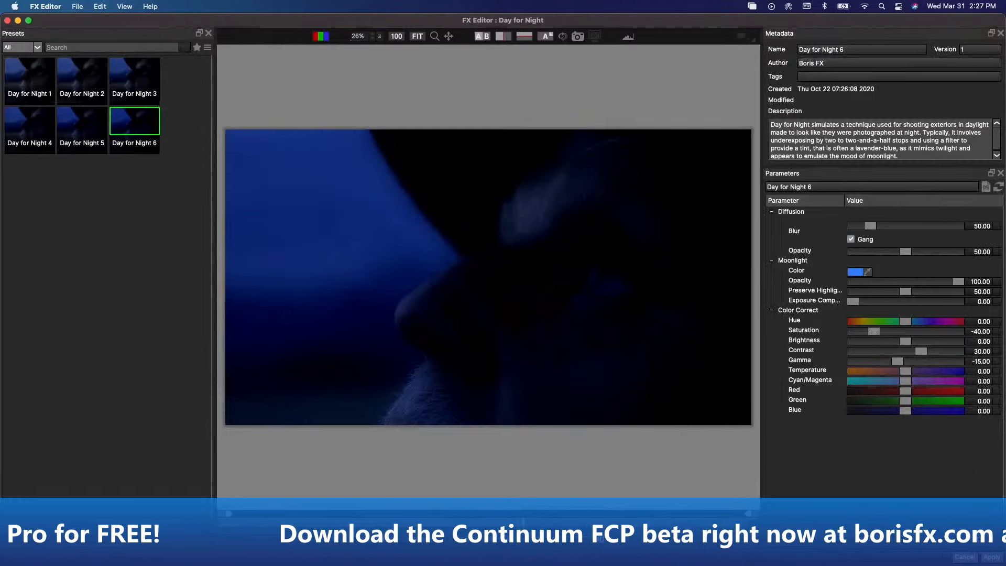
click(993, 558)
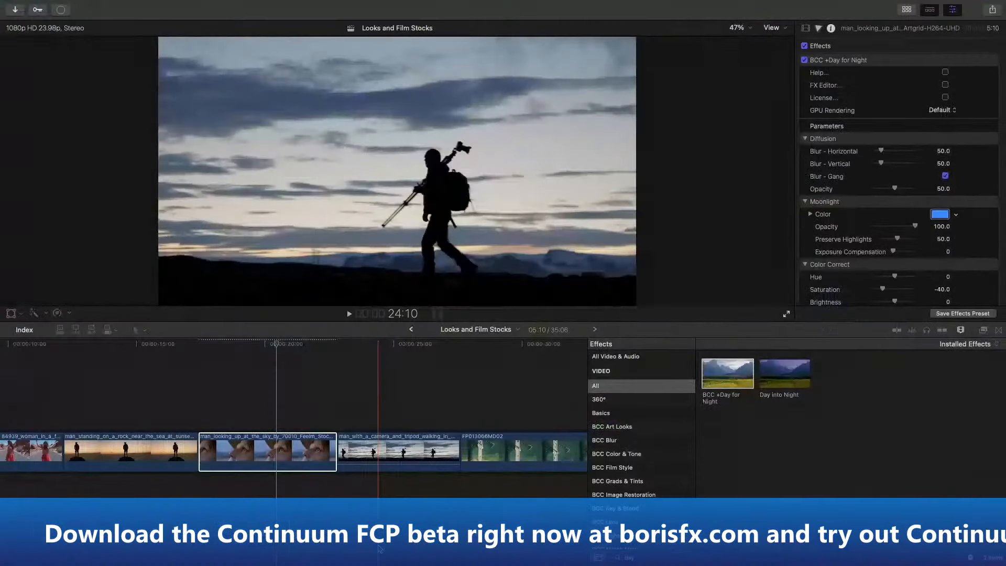
click(378, 452)
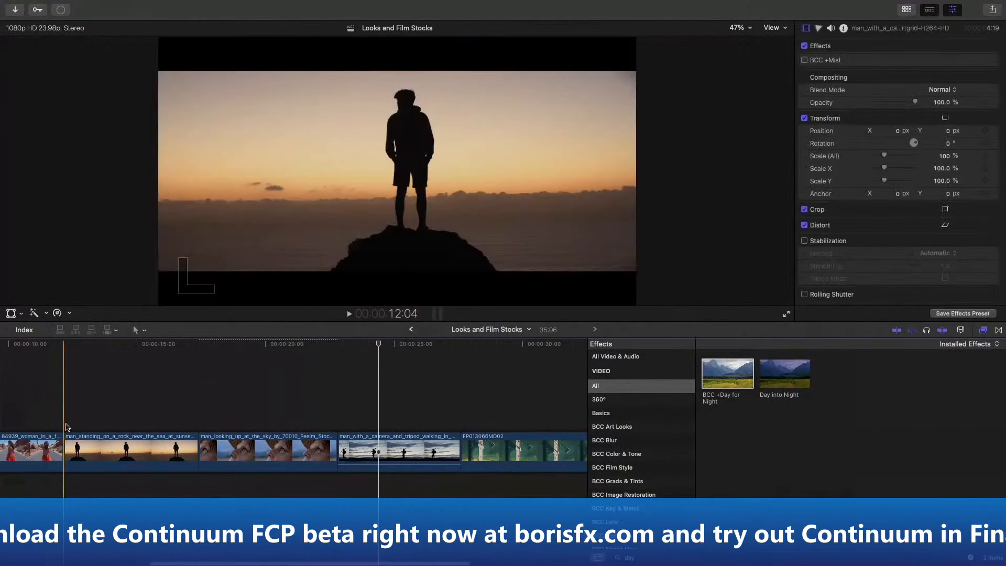
- Place the playhead at 11:07 on the clip of the woman in the red dress, and search all installed effects for "bcc +loo"
click(42, 450)
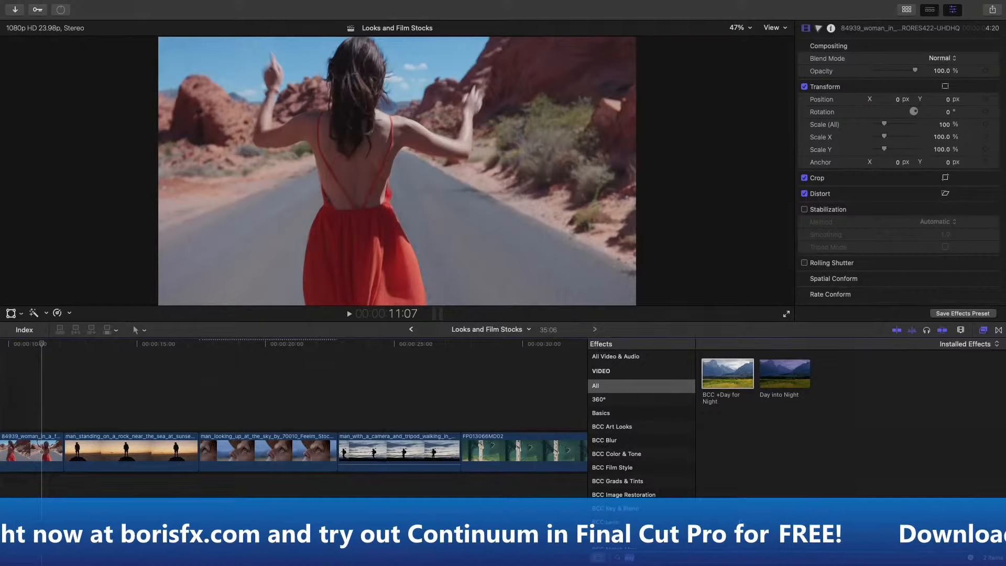
text(bcc)
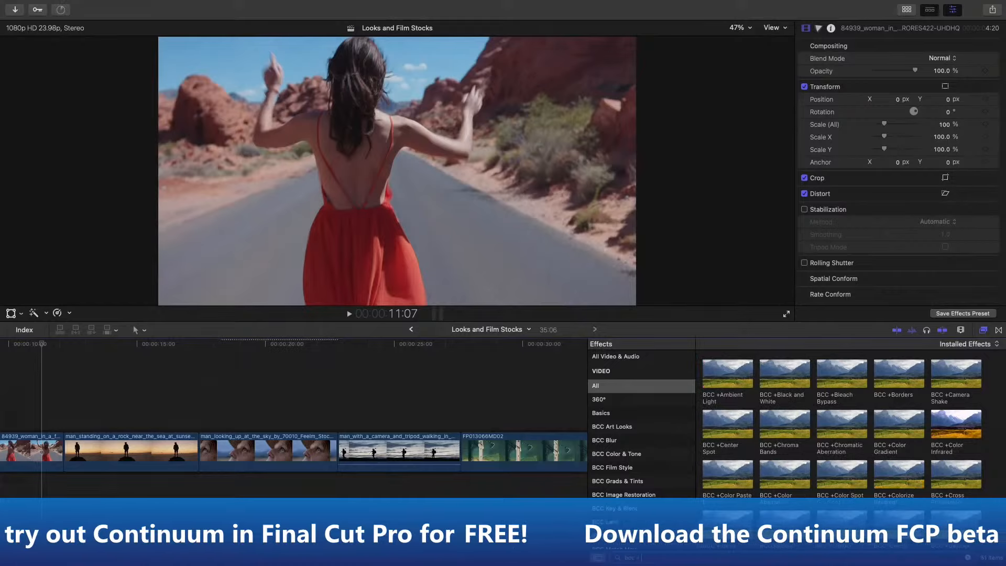
text(f)
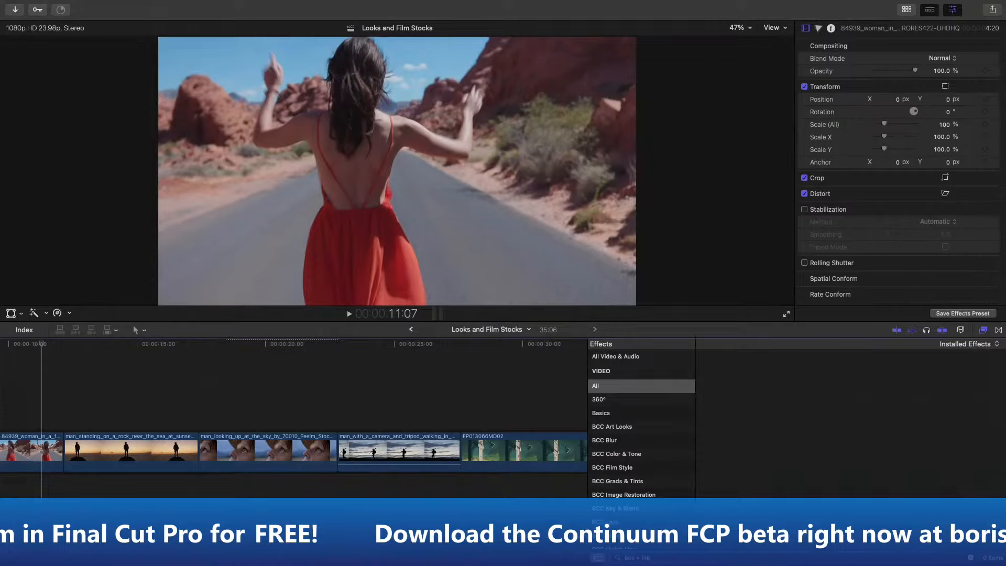
click(649, 428)
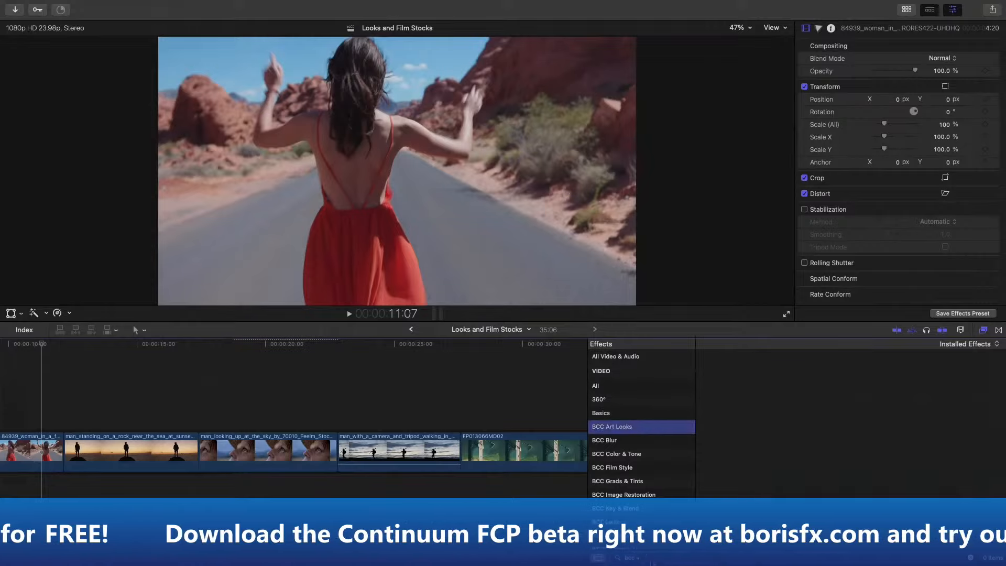
click(652, 556)
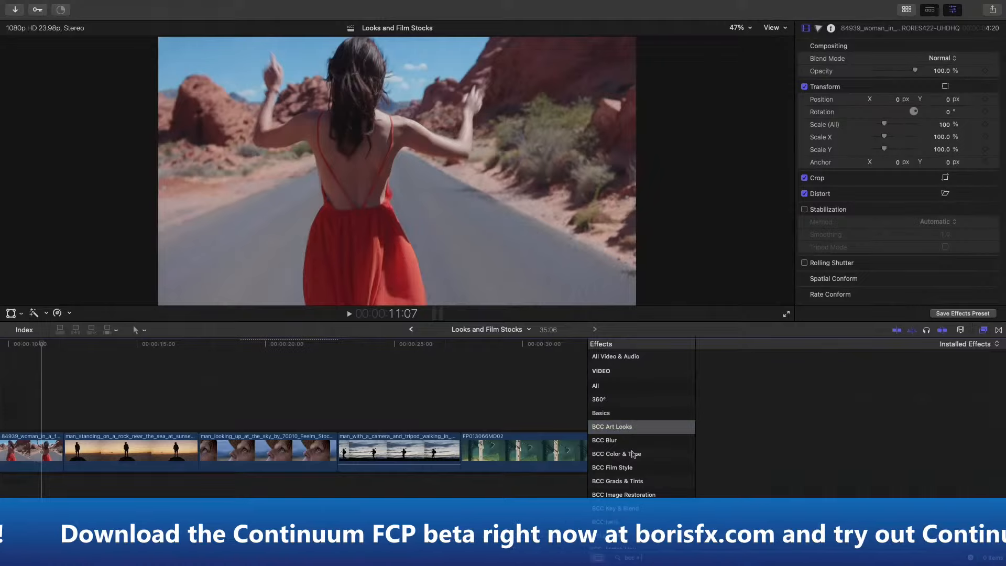
click(602, 387)
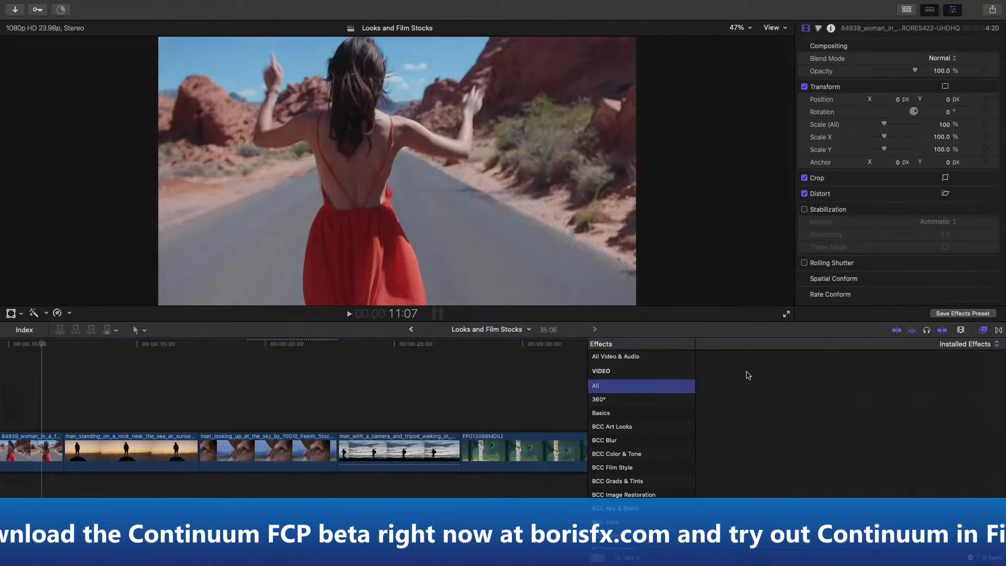
click(651, 555)
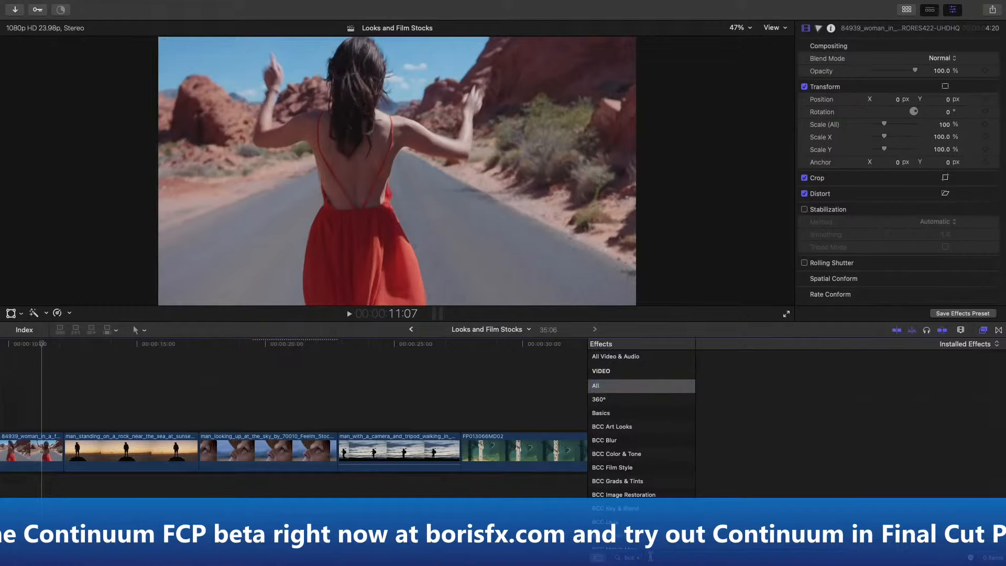
key(BackSpace)
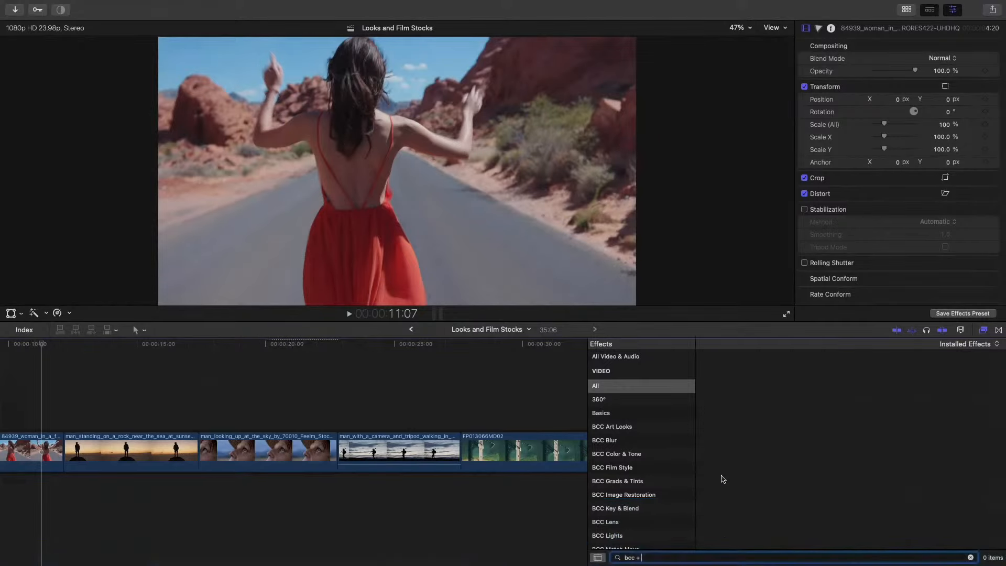
key(BackSpace)
text(loo)
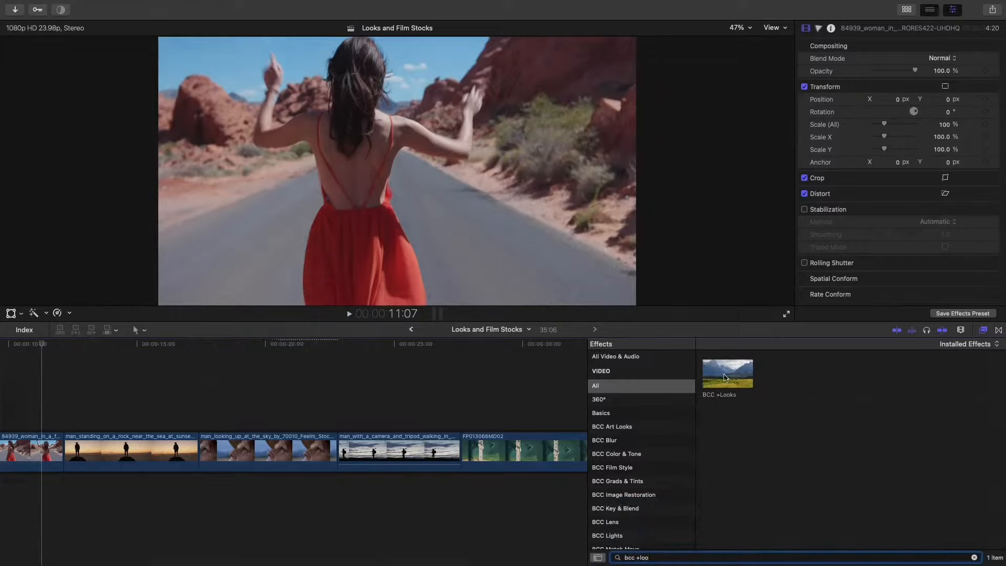
- Add the BCC +Looks effect to the clip of the woman in the red dress, and open it in the FX Editor
drag(732, 380, 45, 457)
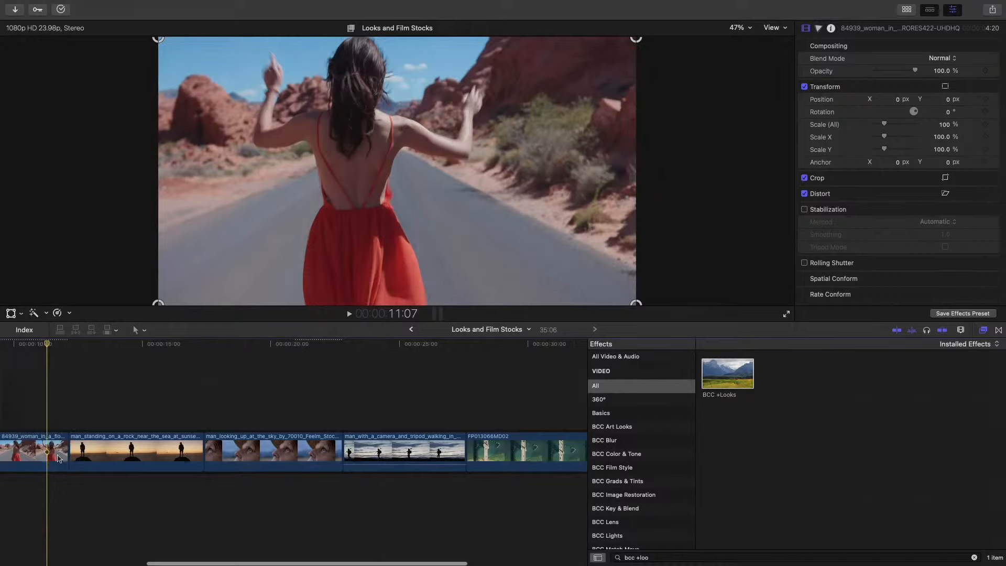
click(58, 460)
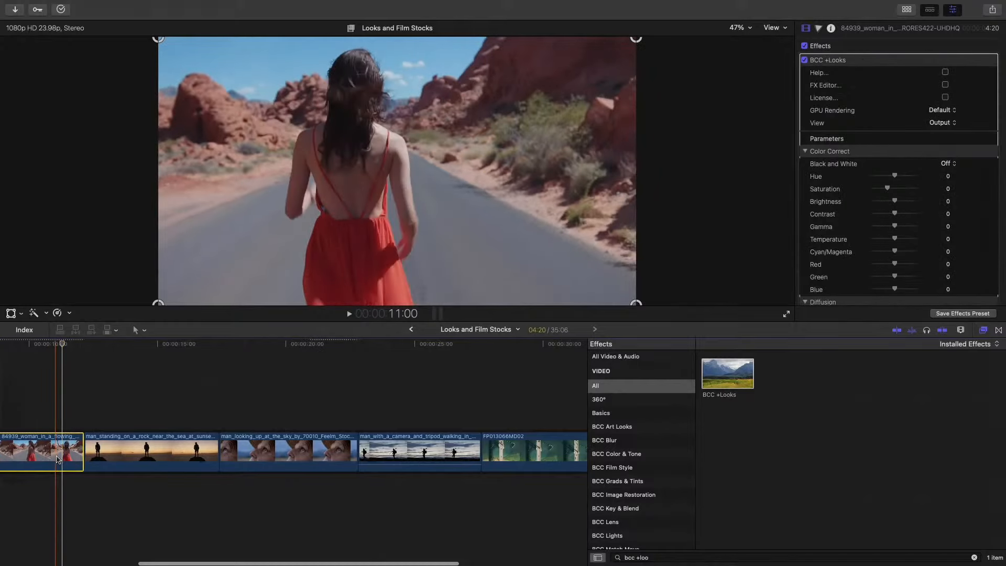
click(863, 71)
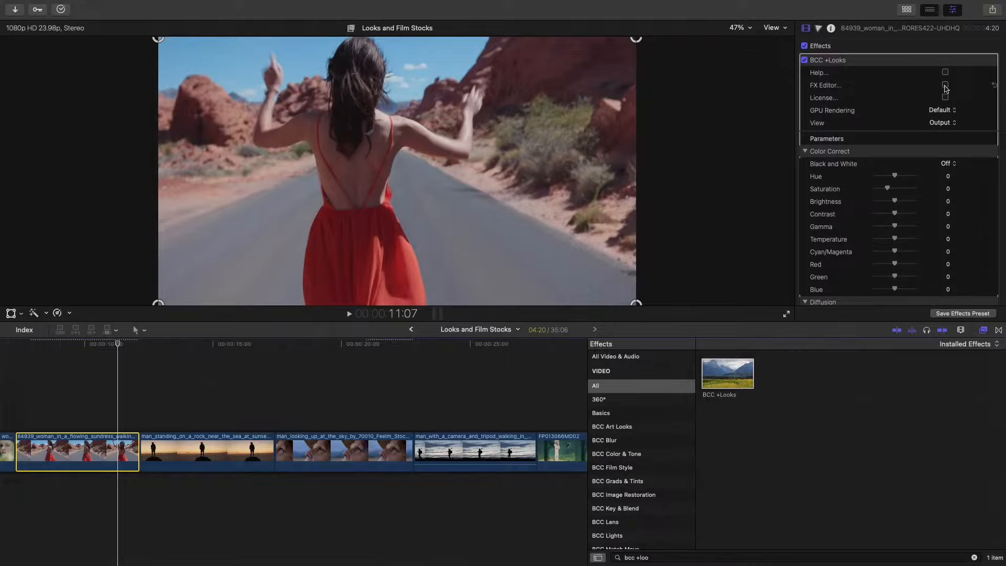
click(946, 85)
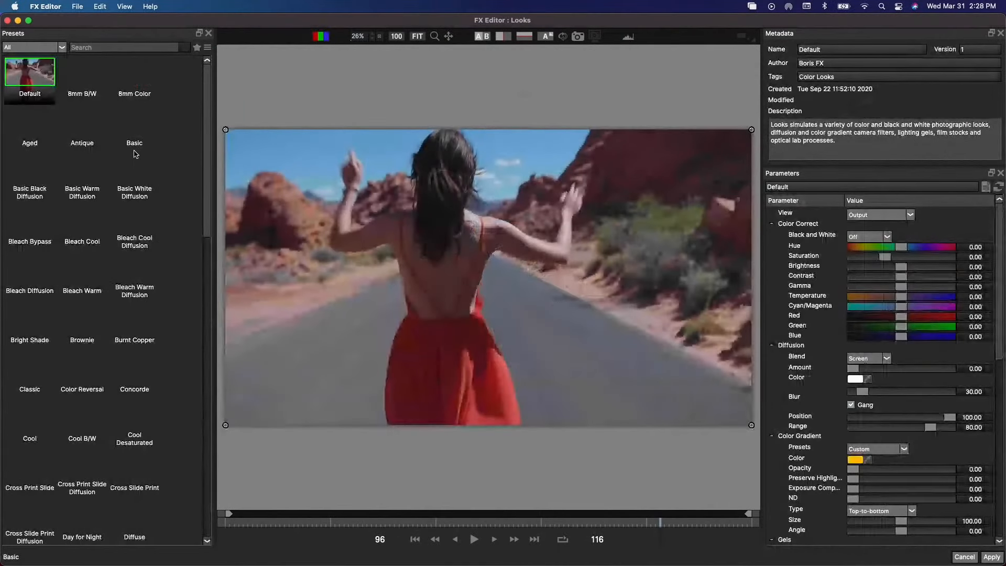
- Widen the preset browser to five columns, and preview the Hicon Cyan, Hicon Purple, Hicon Red and Hicon 3 looks
scroll(183, 162, down, 10)
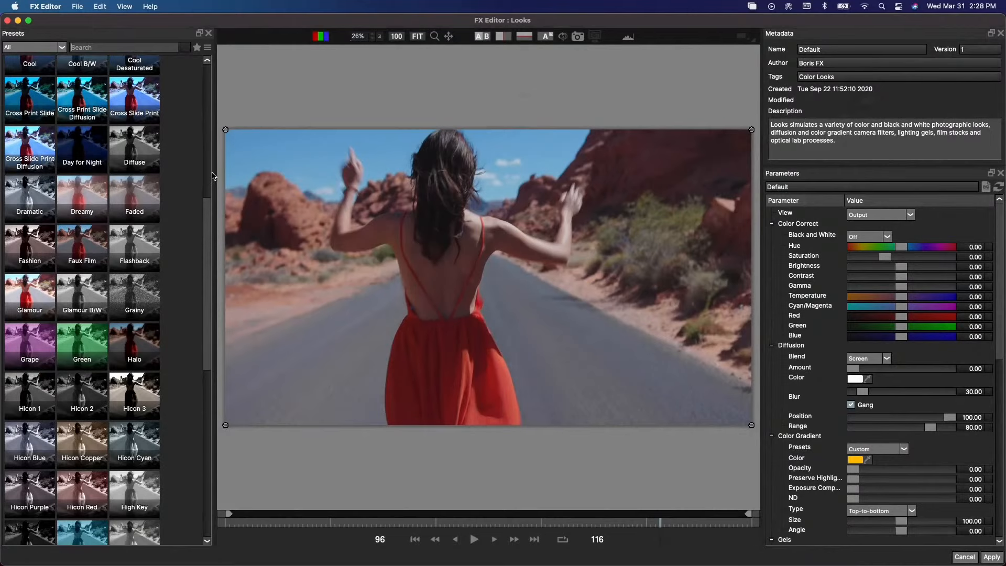
drag(212, 175, 287, 176)
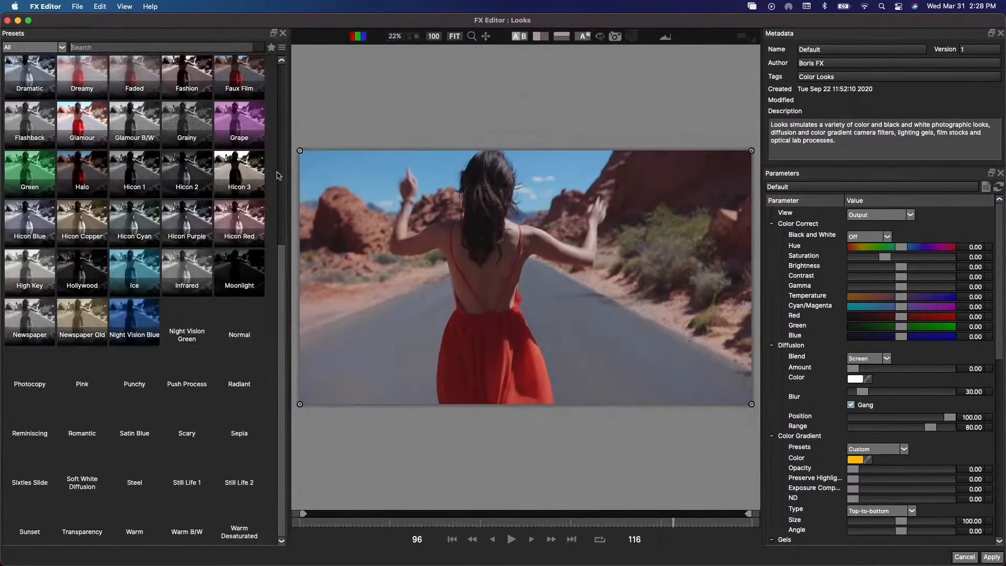
click(131, 215)
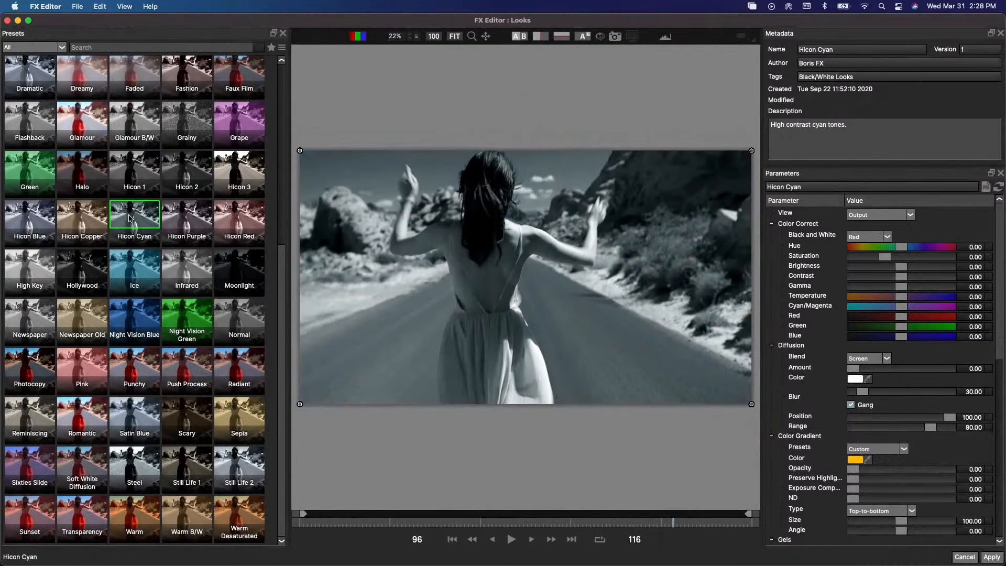
click(181, 213)
click(228, 213)
click(245, 181)
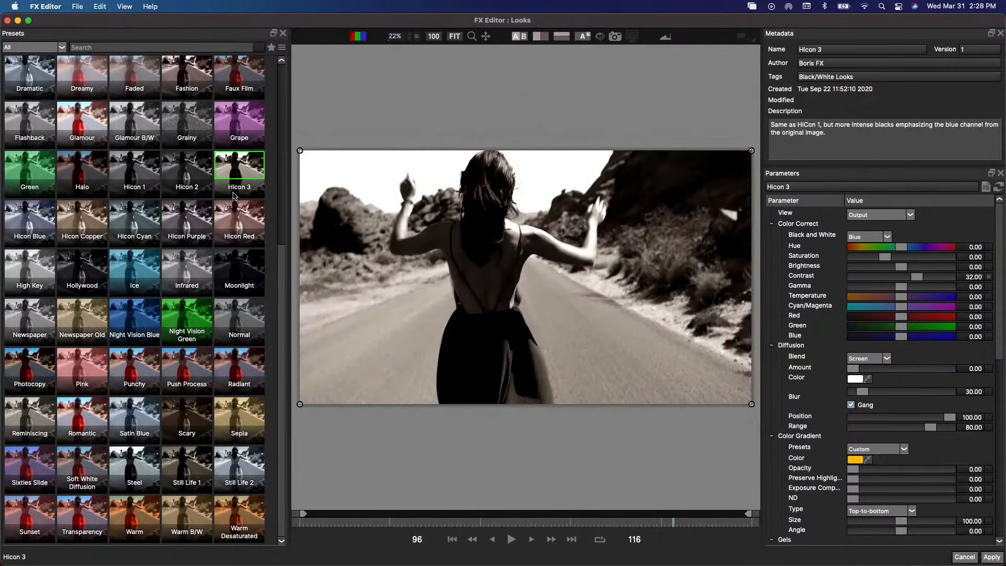
- Preview the Bleach Warm Diffusion, Burnt Copper, Bleach Diffusion, Bleach Cool Diffusion, Bleach Cool, Basic Black Diffusion and Basic Warm Diffusion looks
scroll(235, 203, up, 5)
click(230, 181)
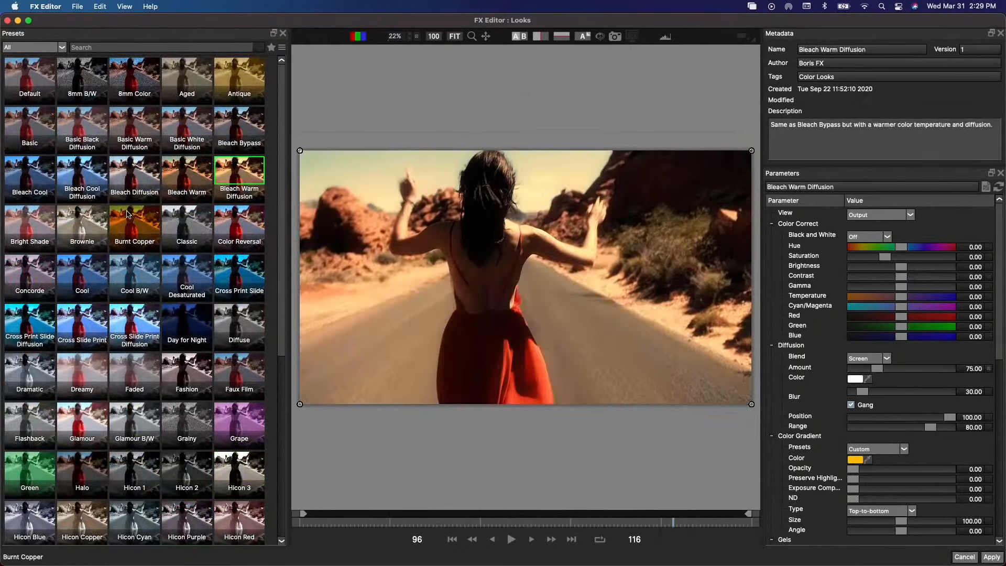
click(131, 216)
click(135, 174)
click(82, 177)
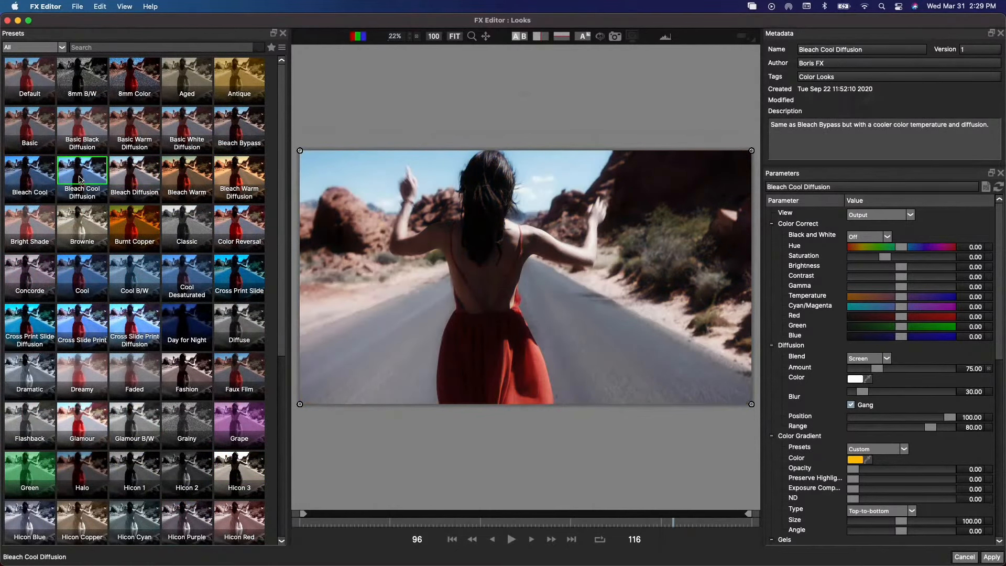
click(32, 172)
click(97, 120)
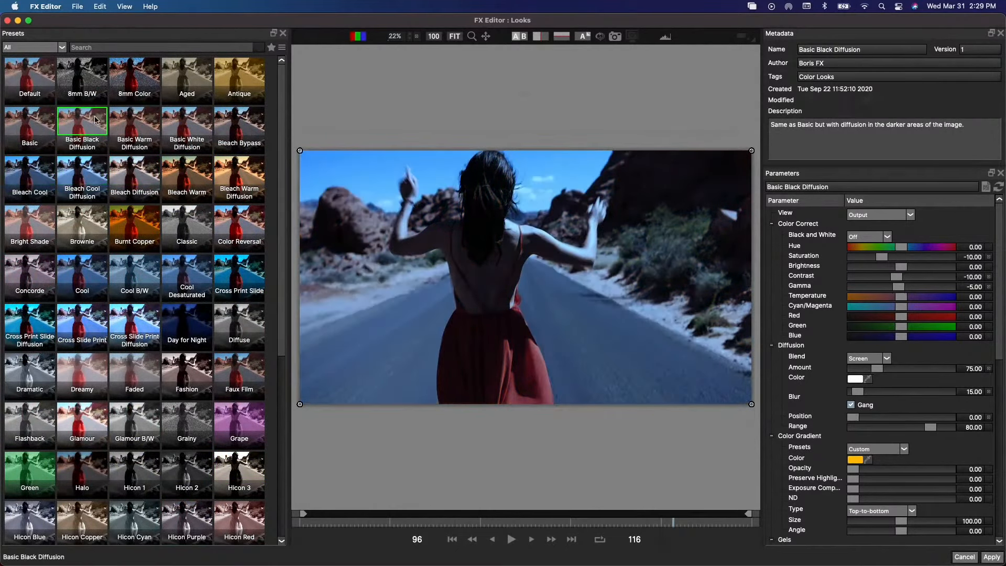
click(150, 120)
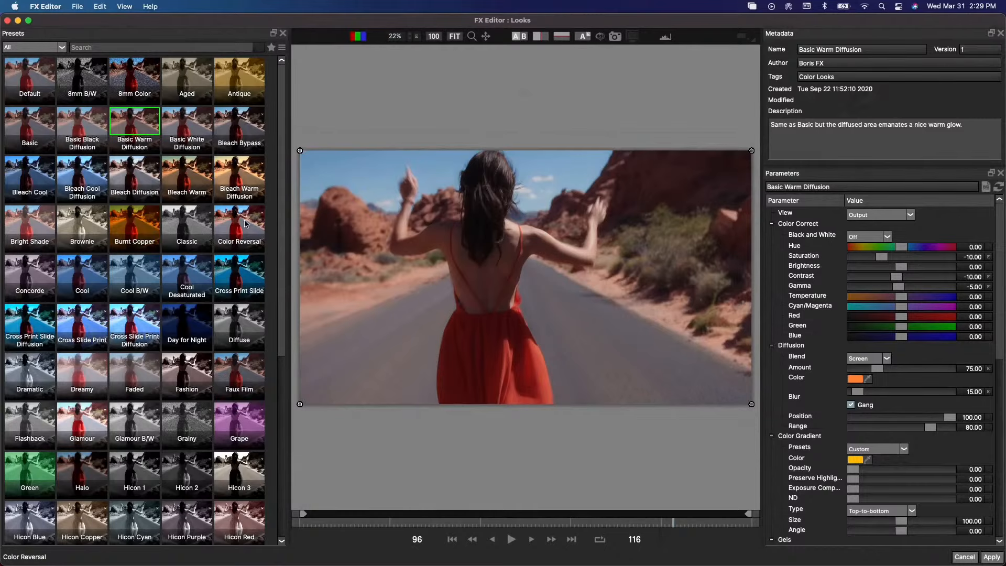
- Preview the Color Reversal, Cross Print Slide, Diffuse and Day for Night looks on the clip
click(232, 178)
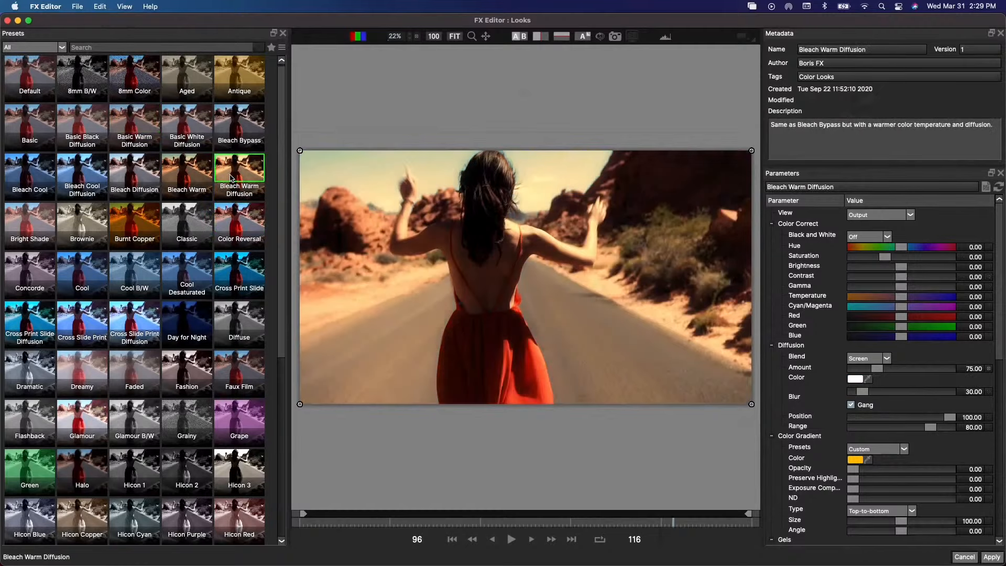
click(237, 275)
click(236, 322)
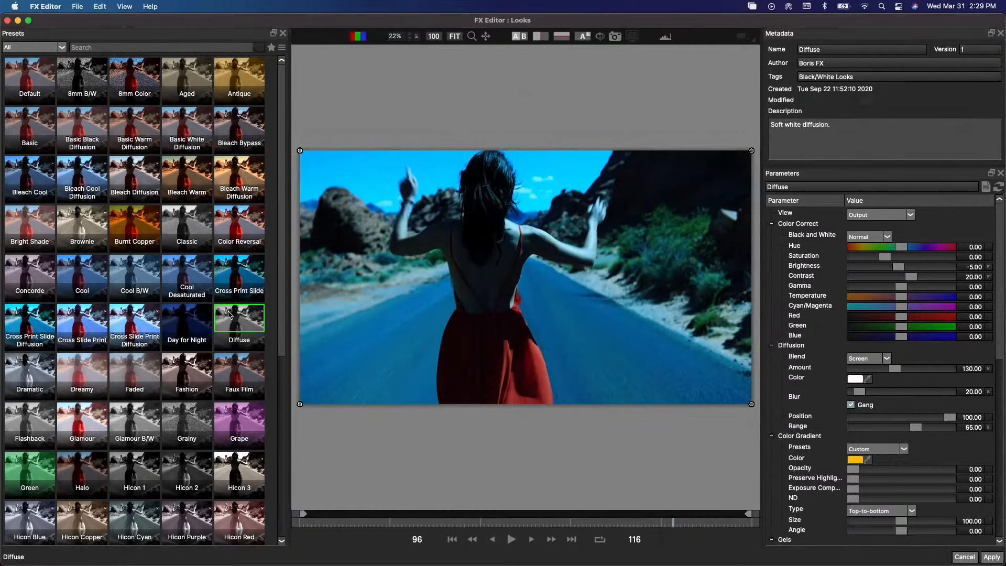
click(195, 316)
- Preview the Ice, Infrared, Night Vision Green and Push Process looks, and choose the Sepia look for the clip
scroll(158, 288, down, 6)
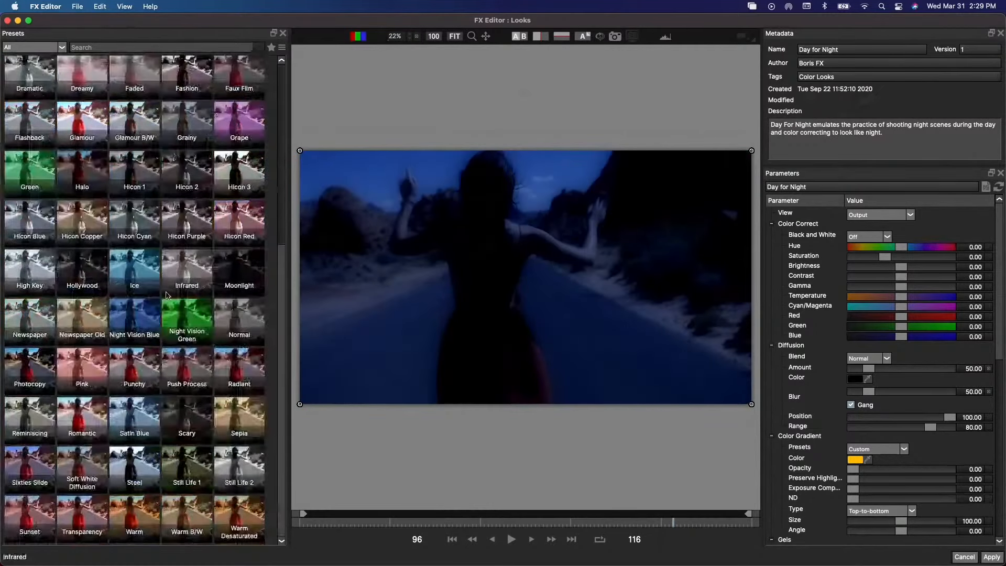
click(141, 261)
click(189, 269)
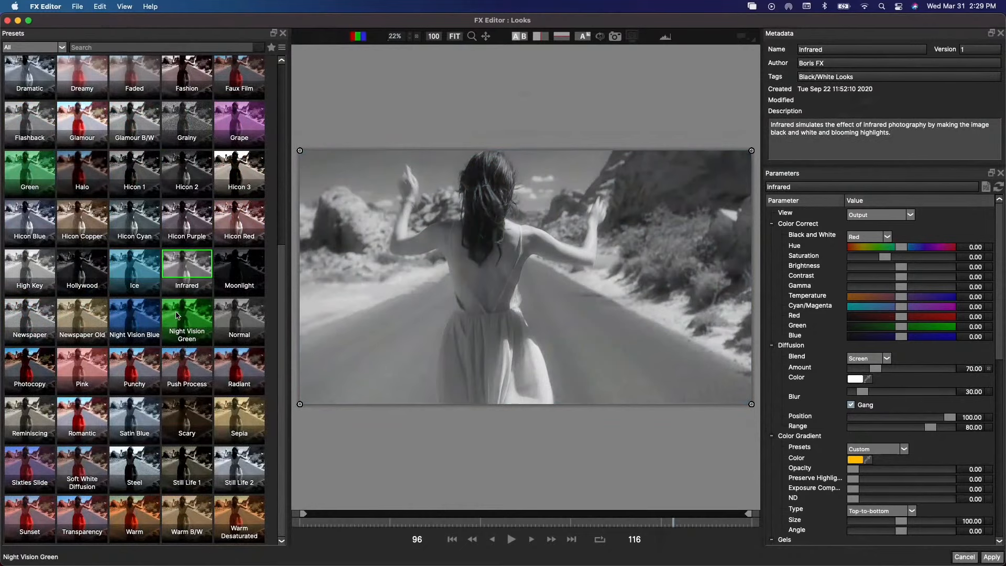
click(173, 317)
click(192, 367)
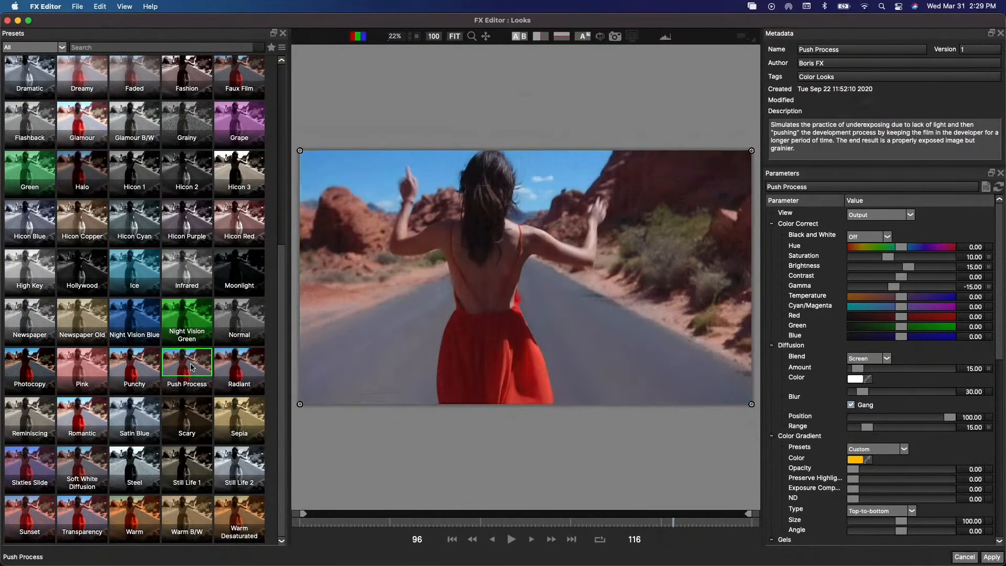
click(238, 453)
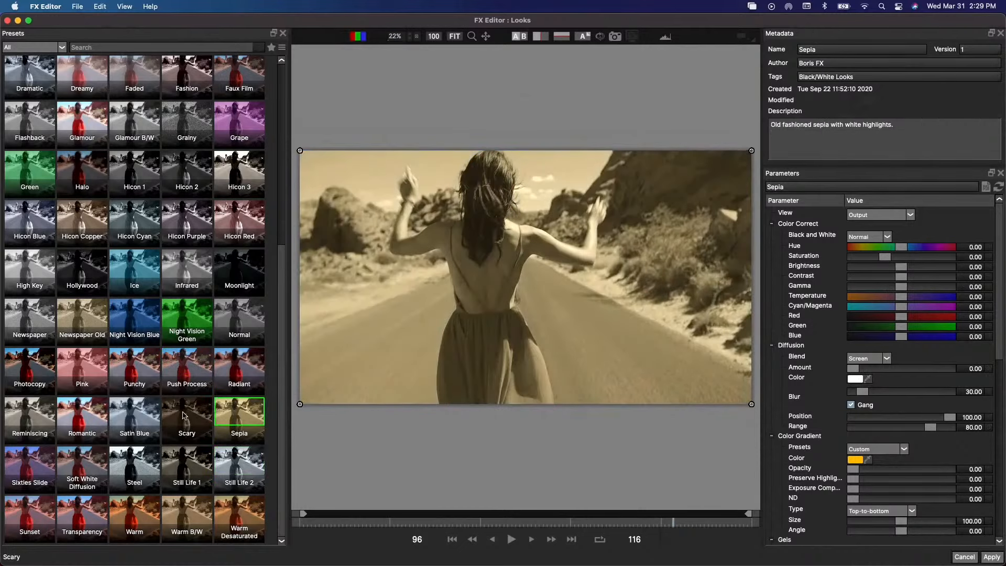
- Preview the Satin Blue, Pink, Punchy and Push Process looks on the clip
click(151, 414)
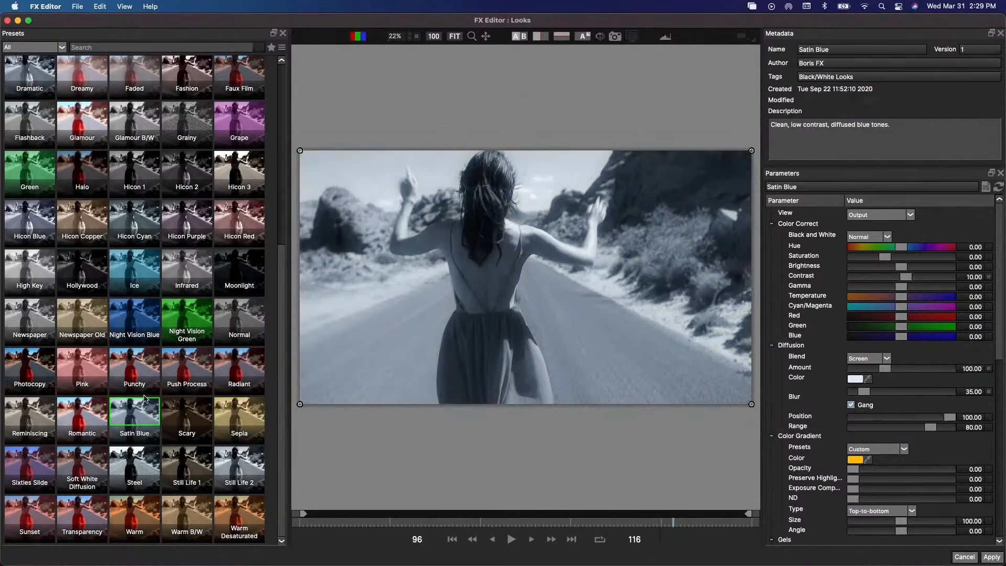
click(140, 369)
key(Left)
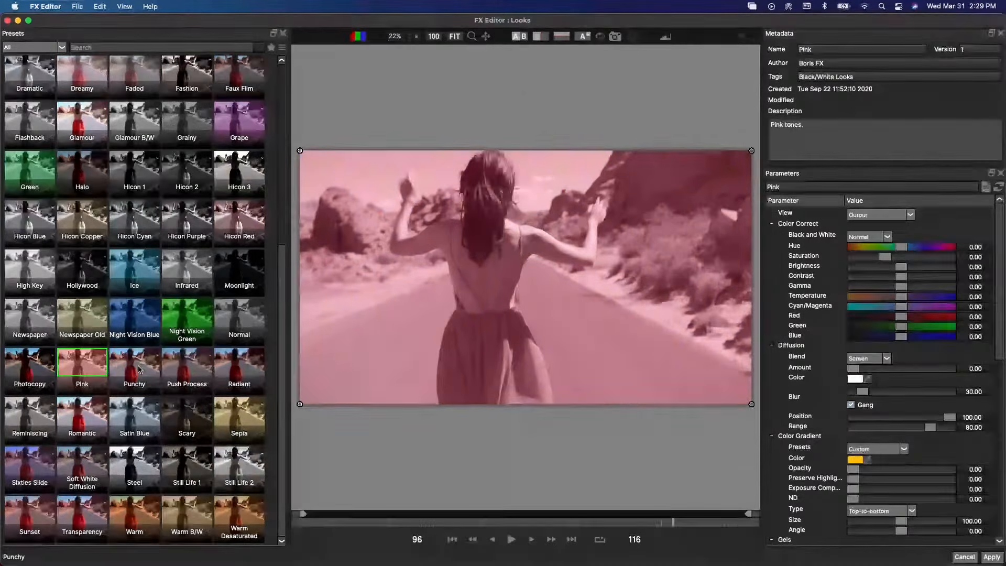
click(140, 370)
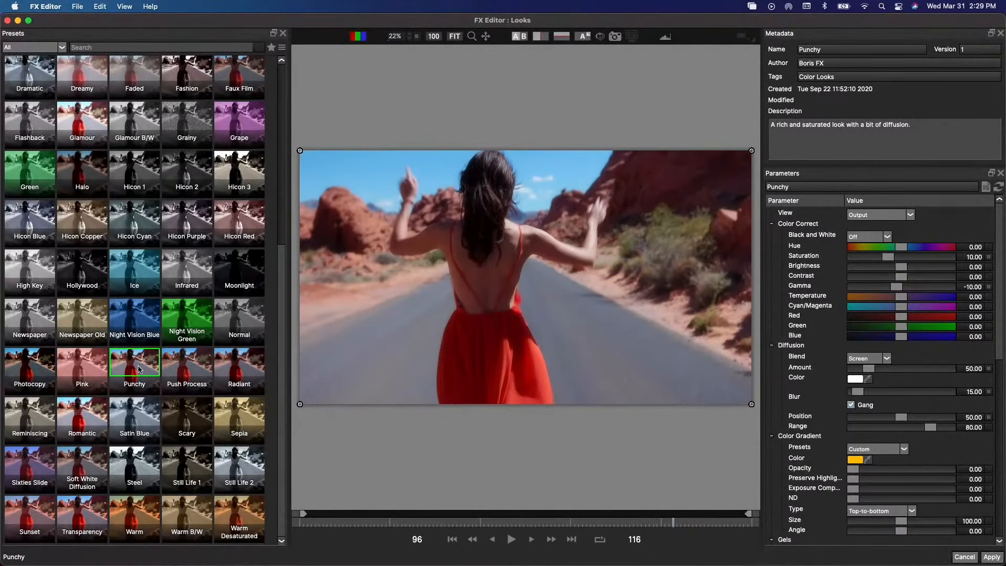
key(Right)
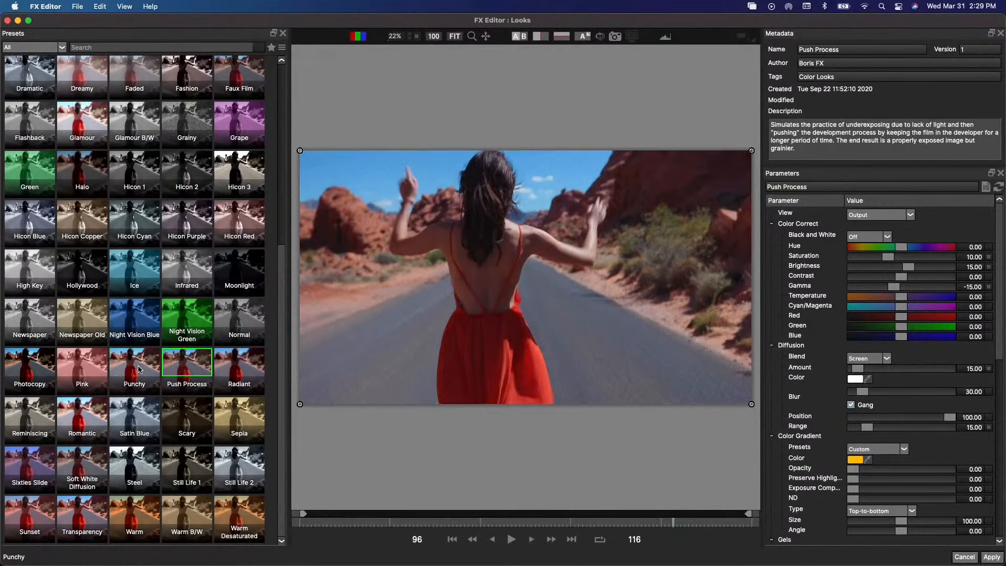
- Preview the Night Vision Green and Scary looks, and choose the Warm Desaturated look for the clip
key(Up)
key(Up)
key(Down)
key(Down)
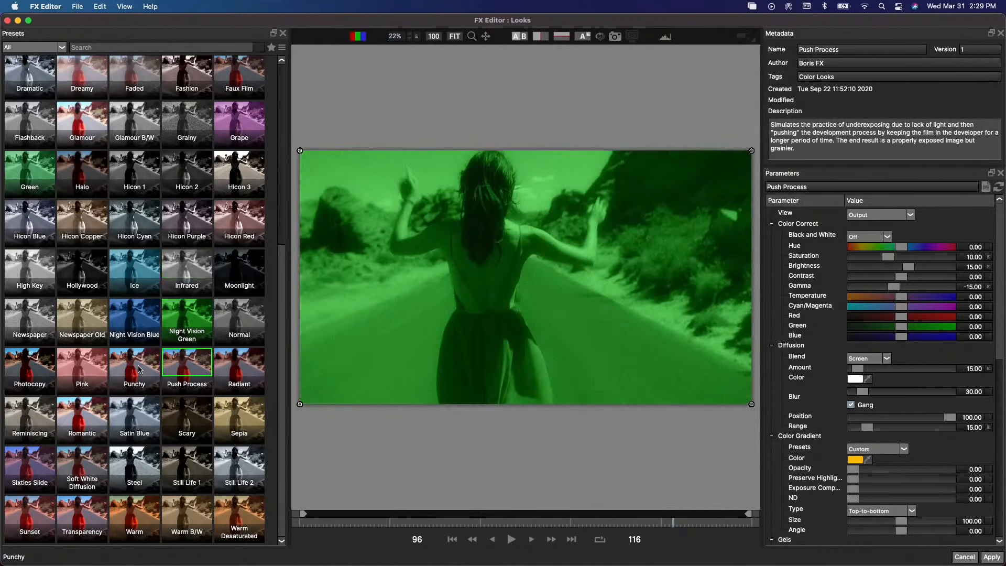
key(Down)
key(Down)
key(Down)
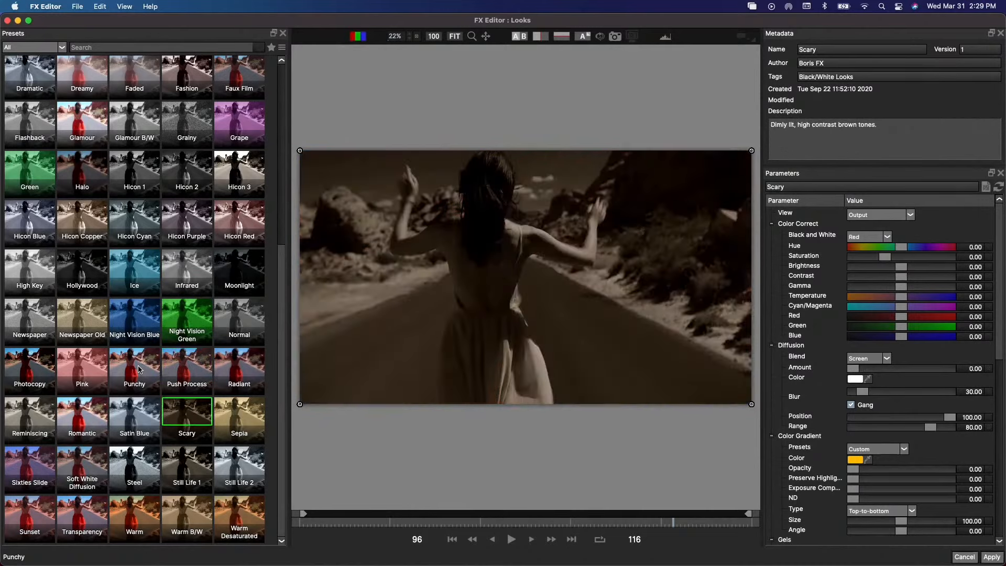
key(Right)
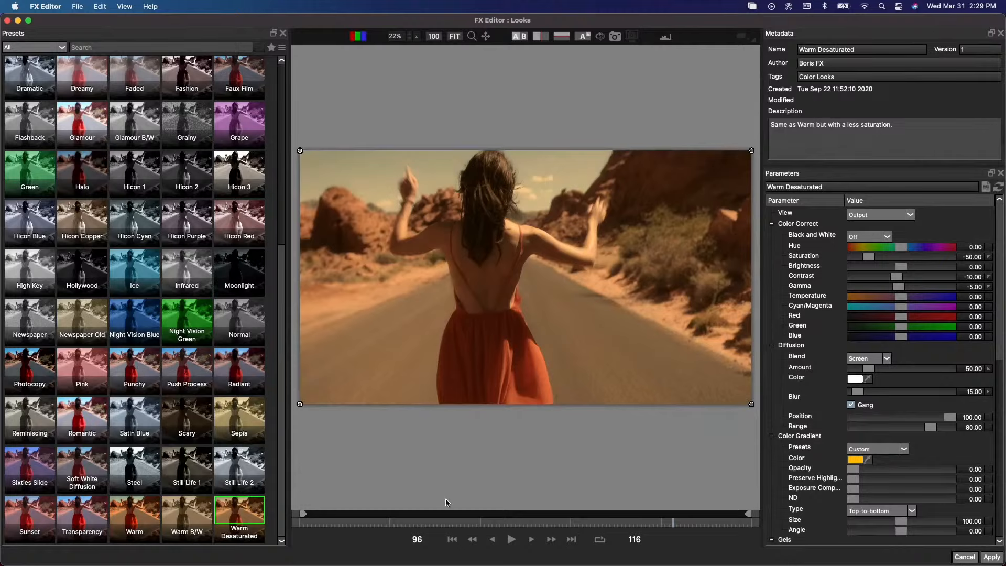
- Play the clip from frame 46 to check the look, then apply it and switch back to Final Cut Pro
click(477, 521)
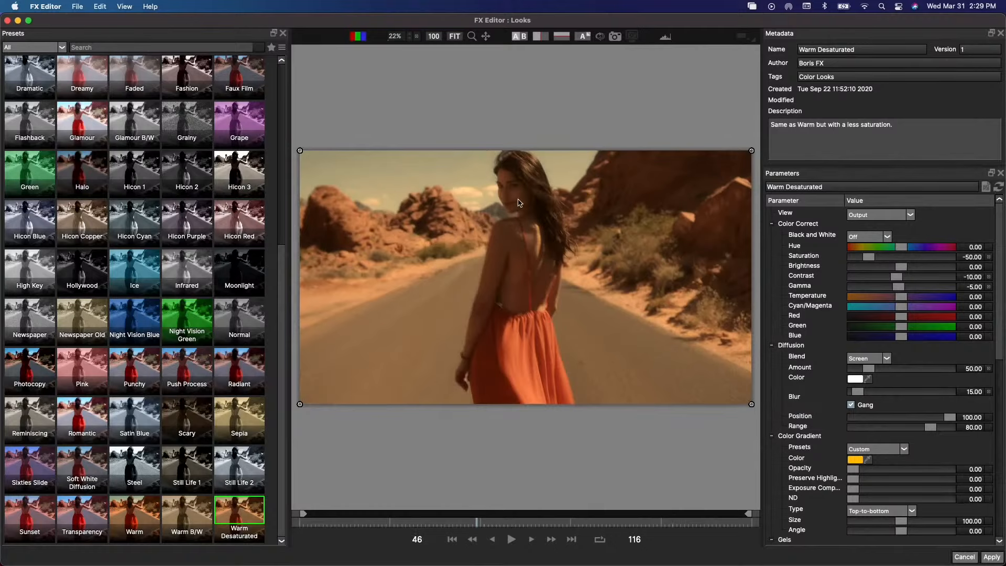
key(space)
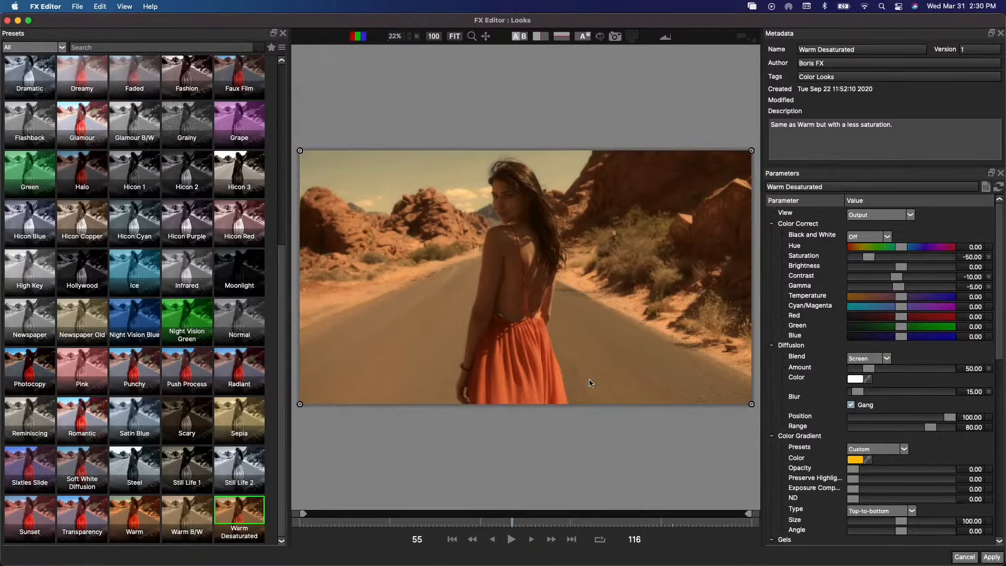
click(992, 559)
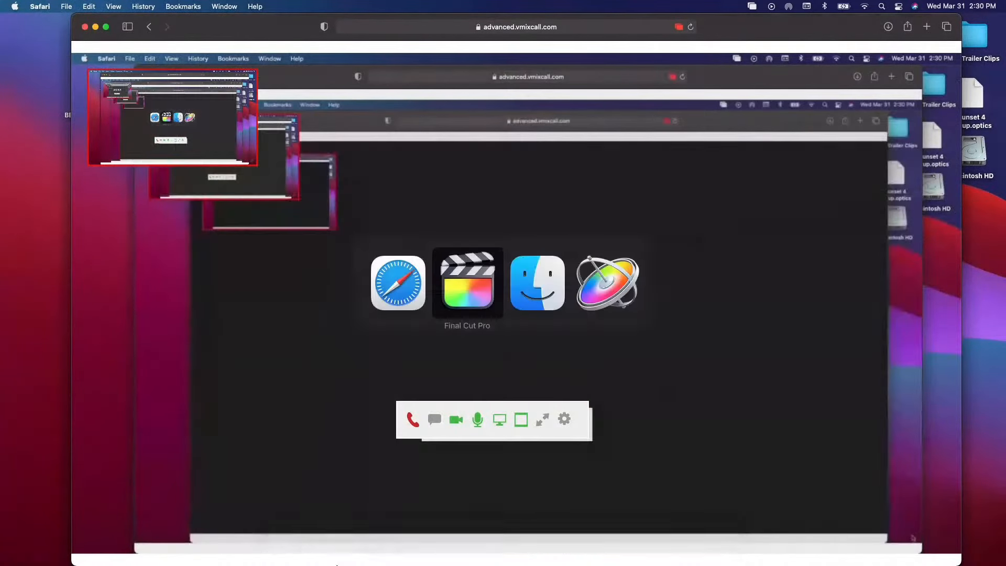
key(super+Tab)
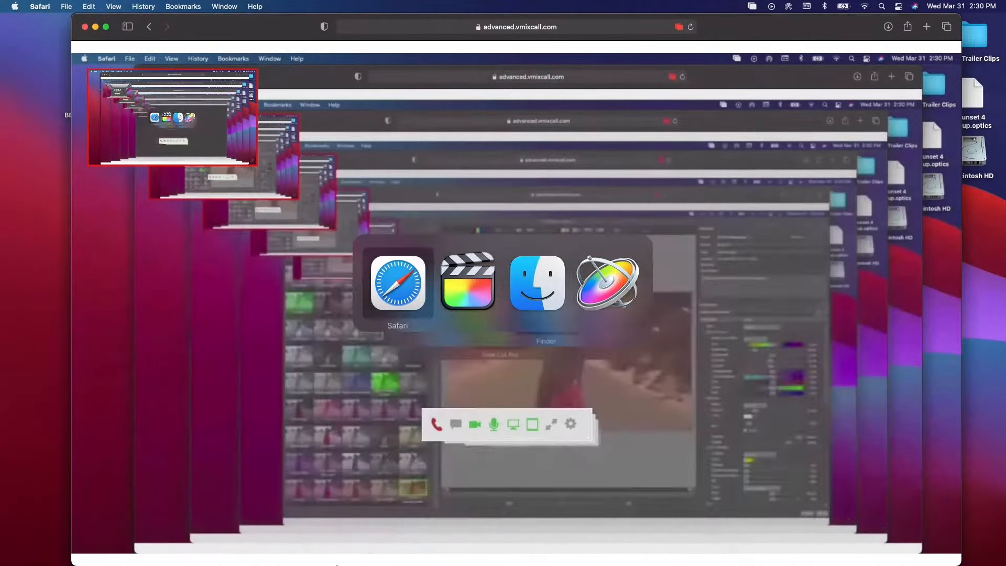
key(super+Tab)
key(super+shift+Tab)
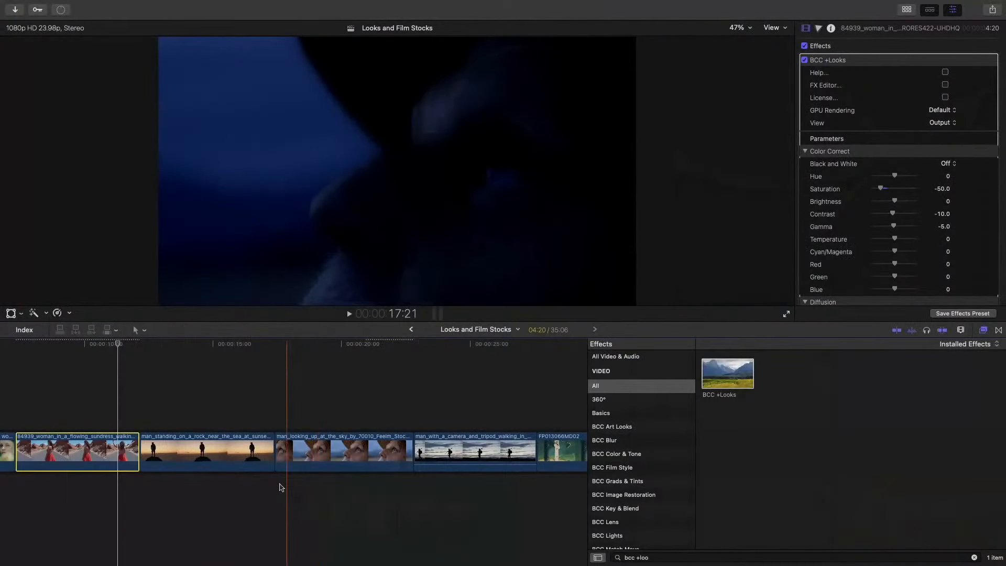
- Create an audition of the selected sundress clip by duplicating it from the original, without effects
scroll(126, 437, left, 3)
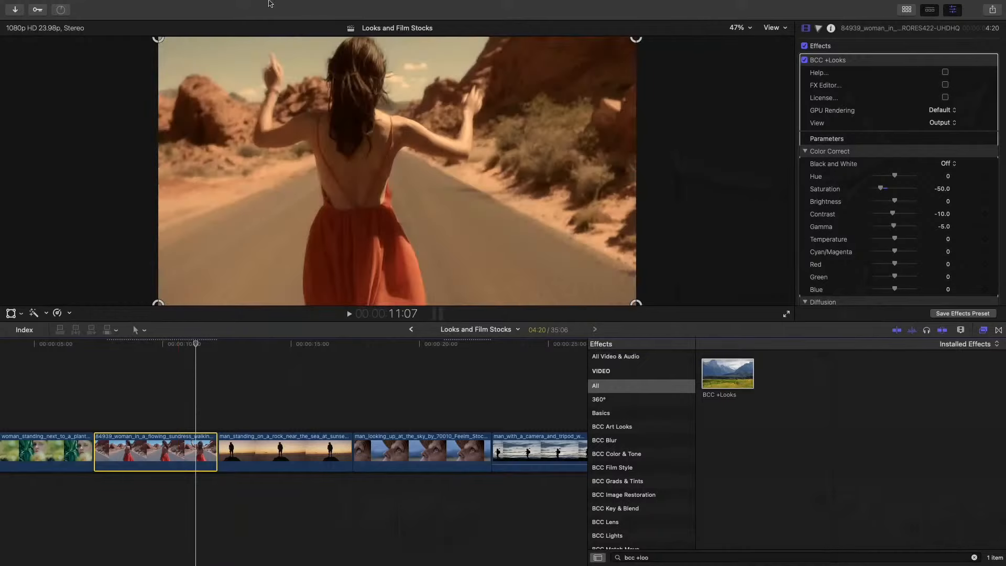
mouse_move(268, 2)
click(215, 6)
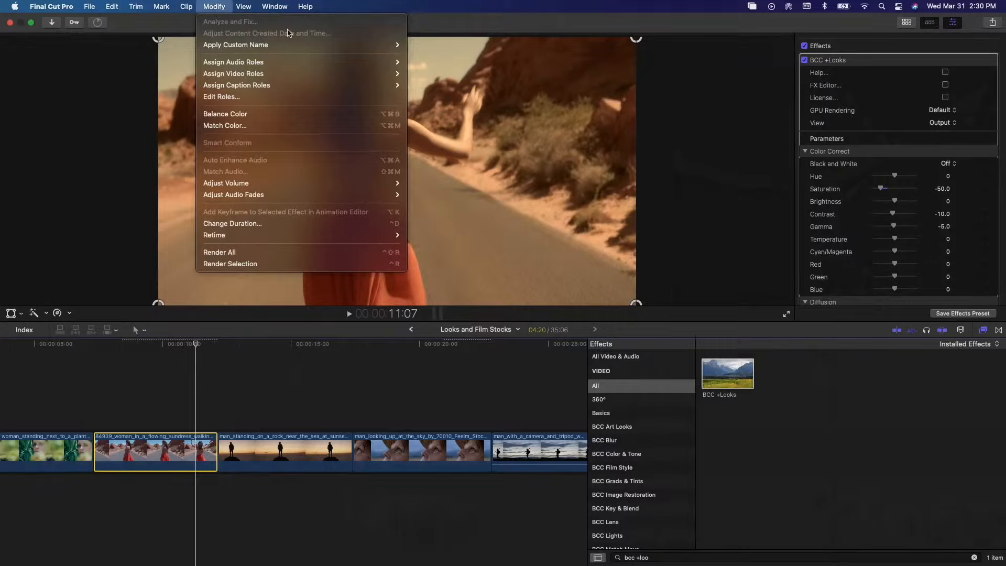
mouse_move(186, 7)
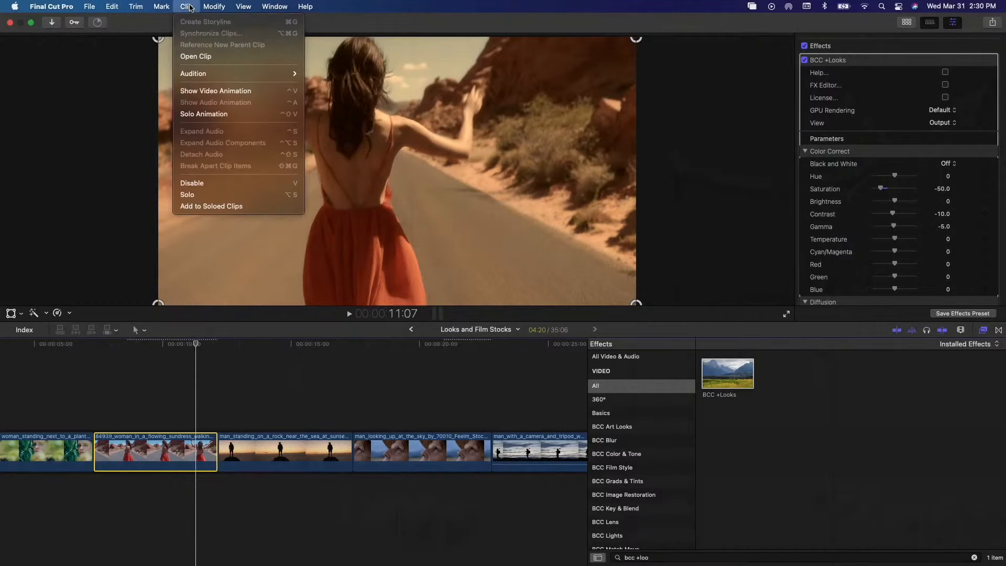
mouse_move(201, 79)
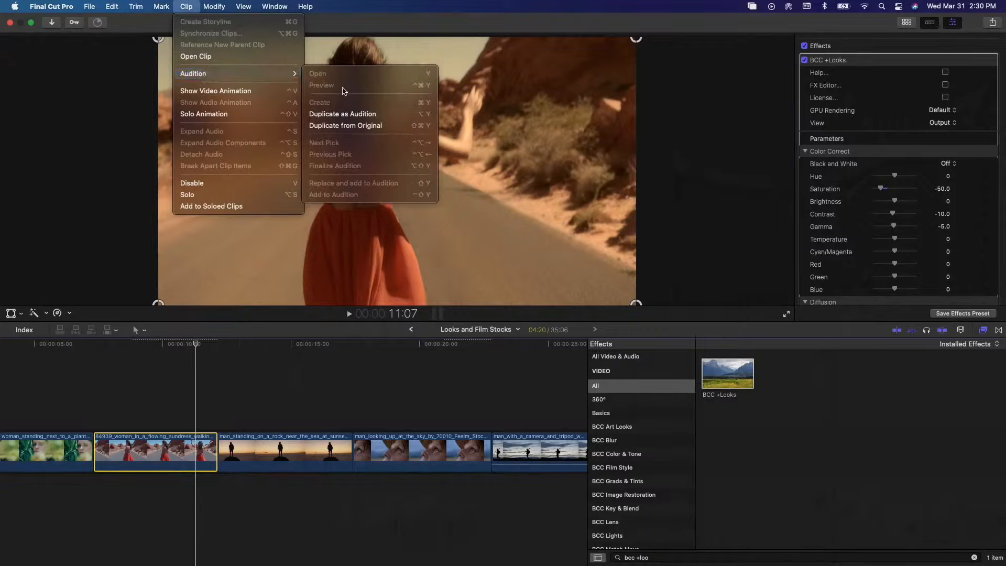
click(360, 125)
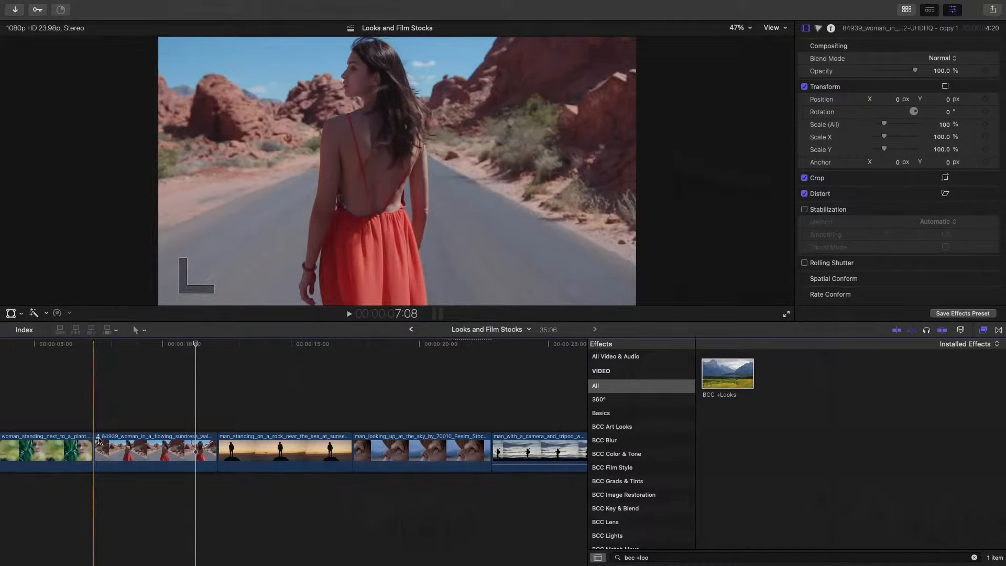
- Open the sundress clip's audition, compare the graded version with the original copy, and keep the original copy as the pick
click(99, 439)
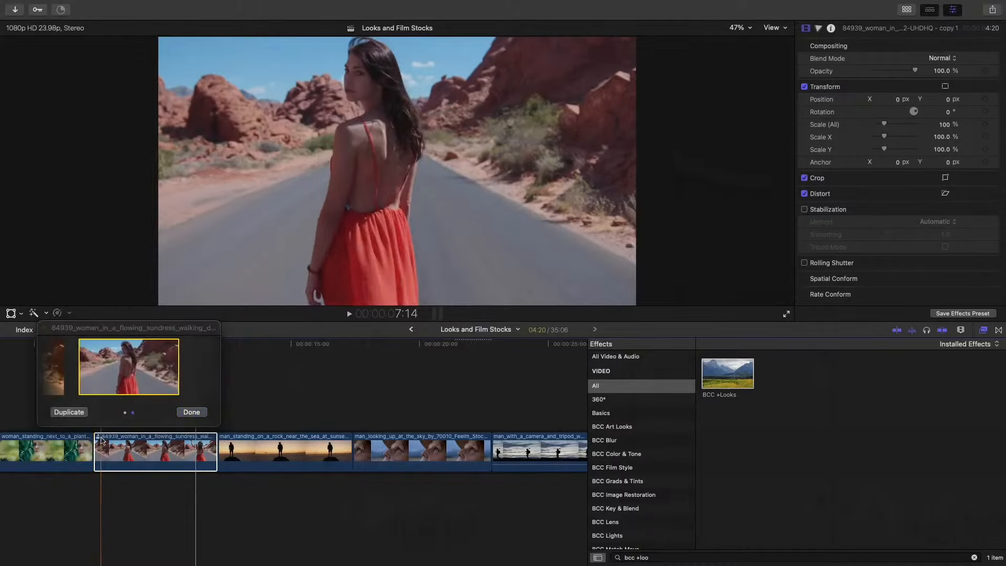
click(149, 390)
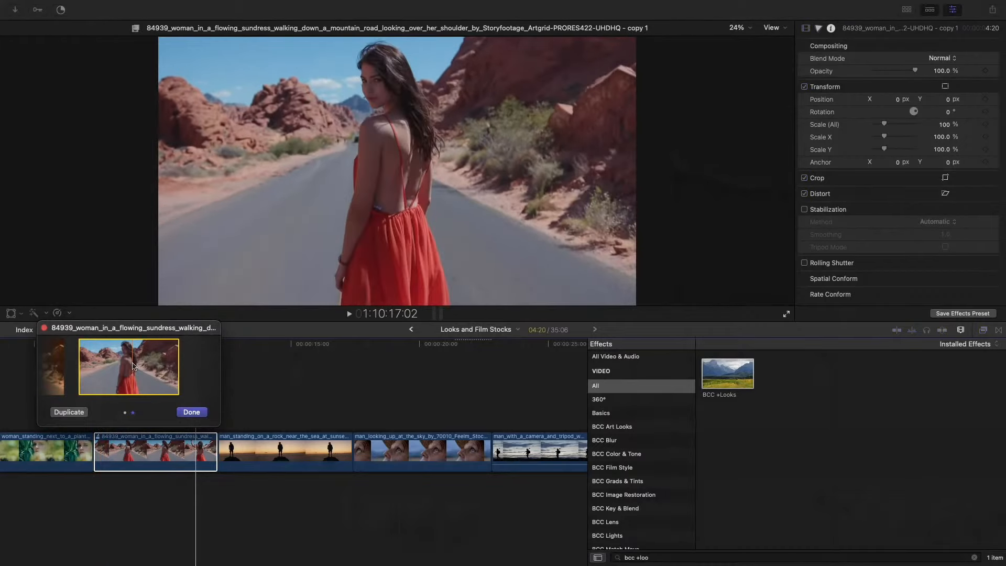
click(61, 376)
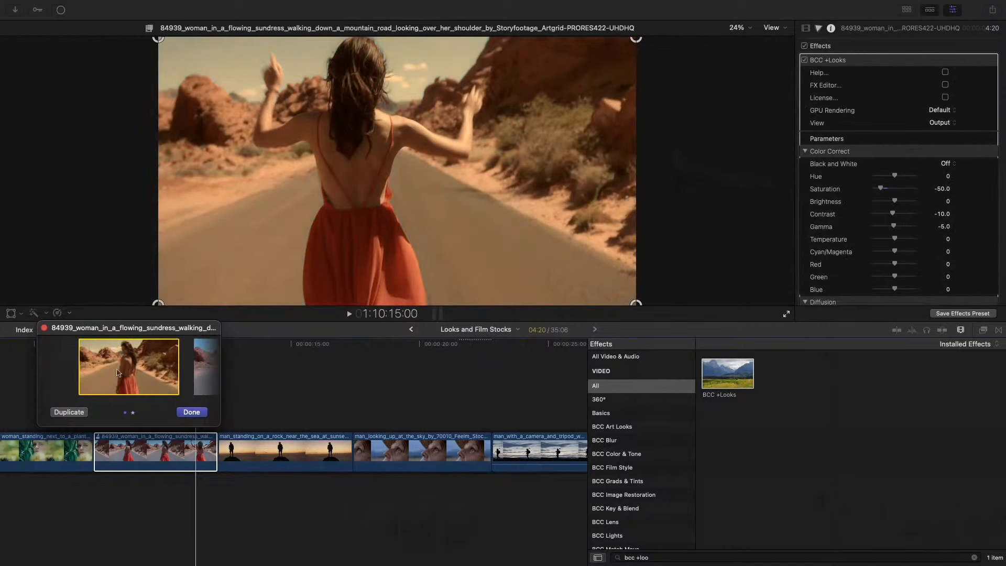
click(236, 372)
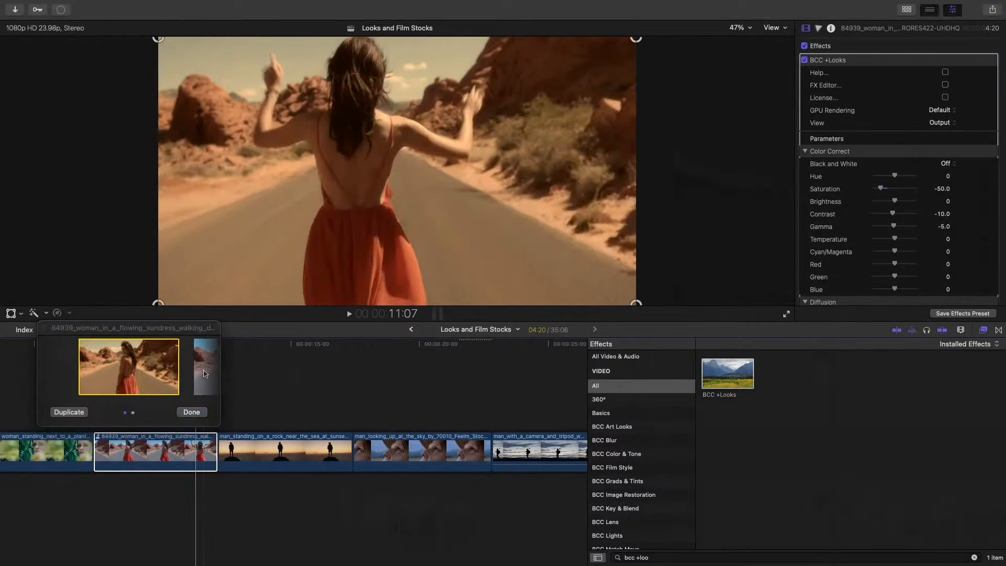
click(204, 373)
click(208, 374)
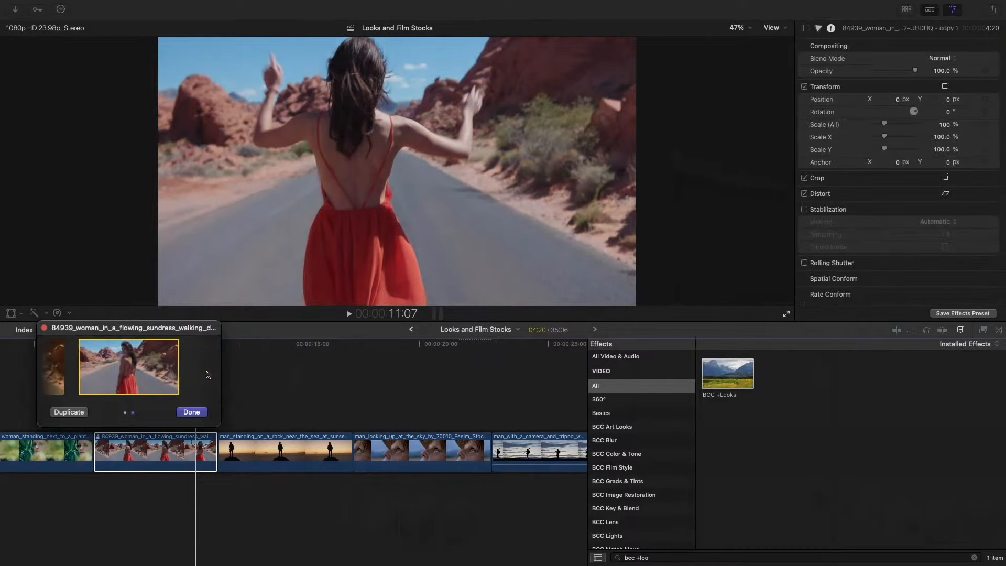
click(200, 413)
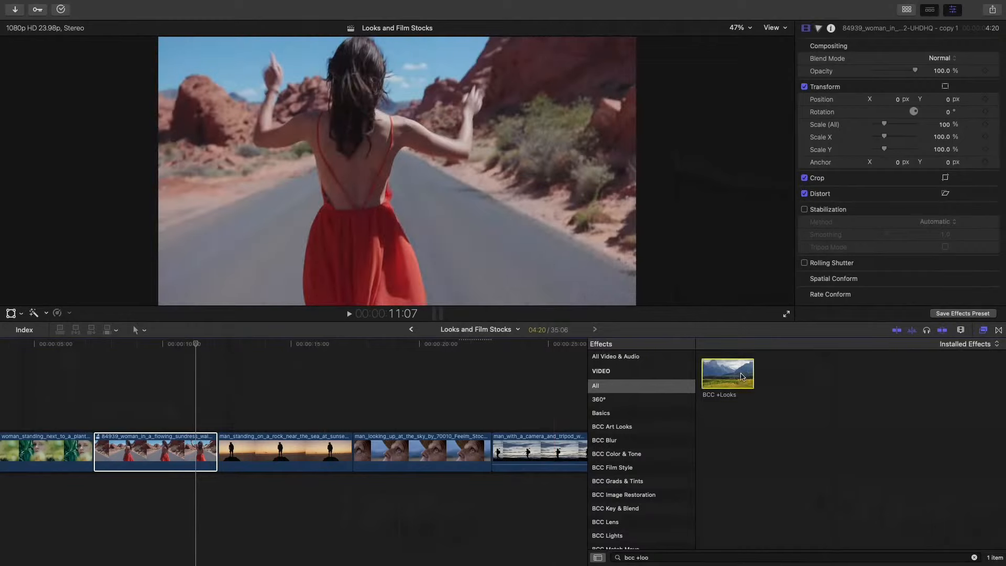
- Apply BCC +Looks to the ungraded audition copy and open the FX Editor to browse its presets
drag(742, 376, 170, 454)
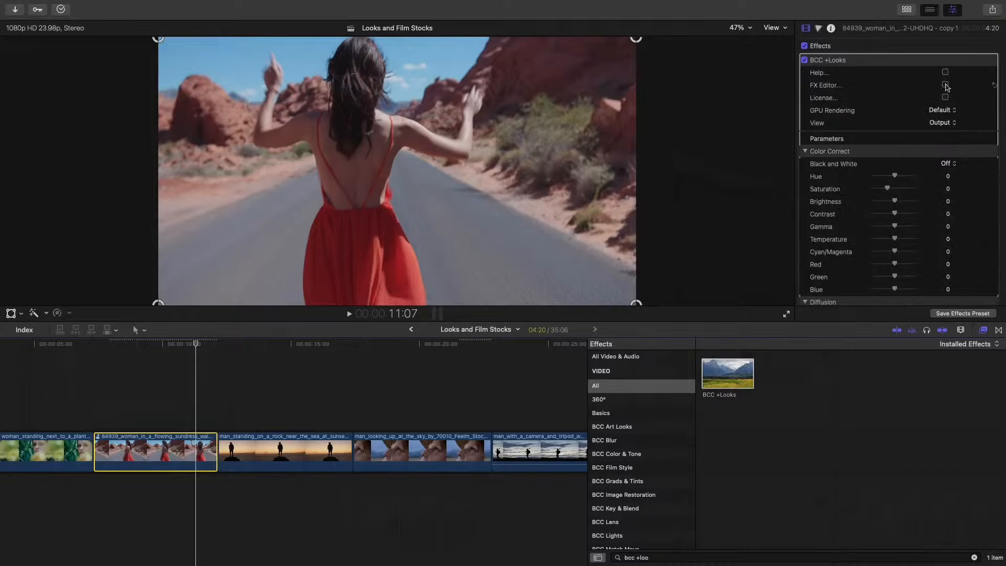
click(945, 85)
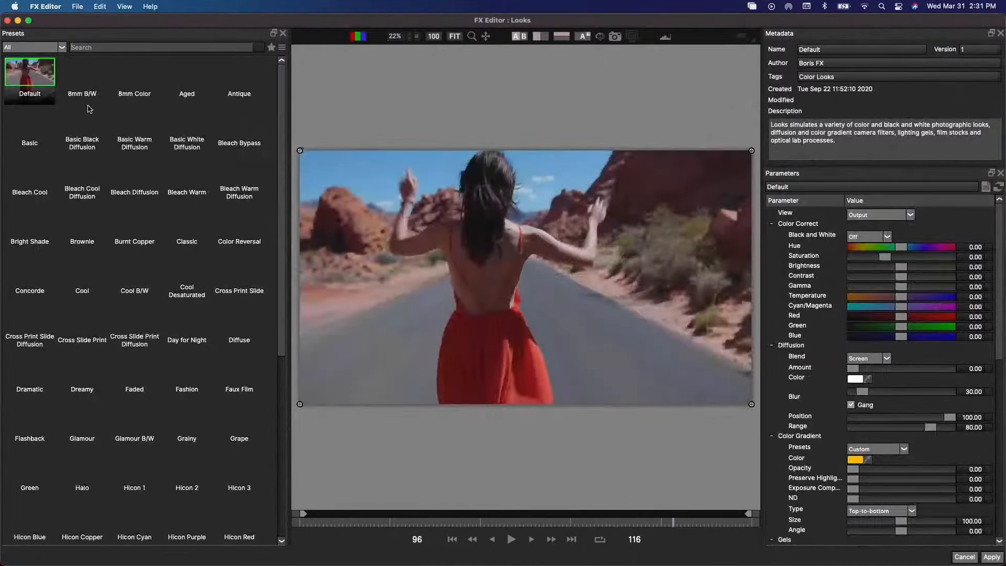
scroll(85, 236, down, 5)
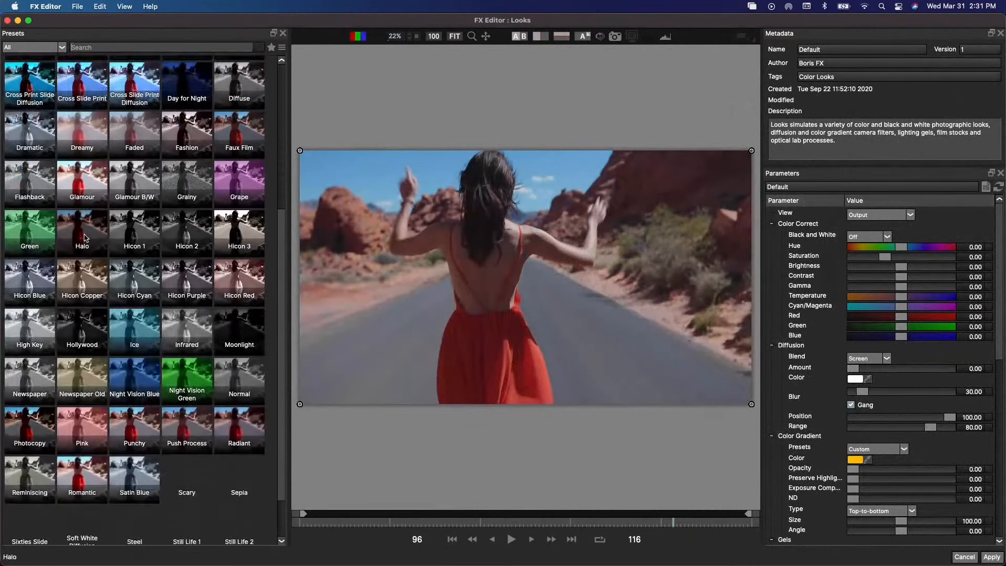
scroll(85, 230, up, 2)
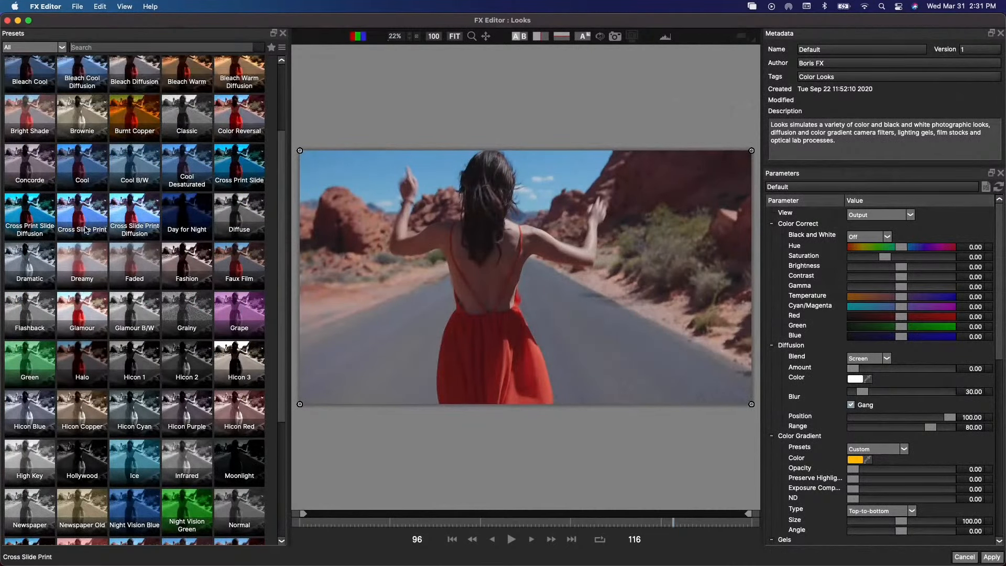
scroll(85, 230, up, 1)
- Preview the Cool, Cross Print Slide, Cool Desaturated and Cool B/W looks on the audition copy
click(90, 217)
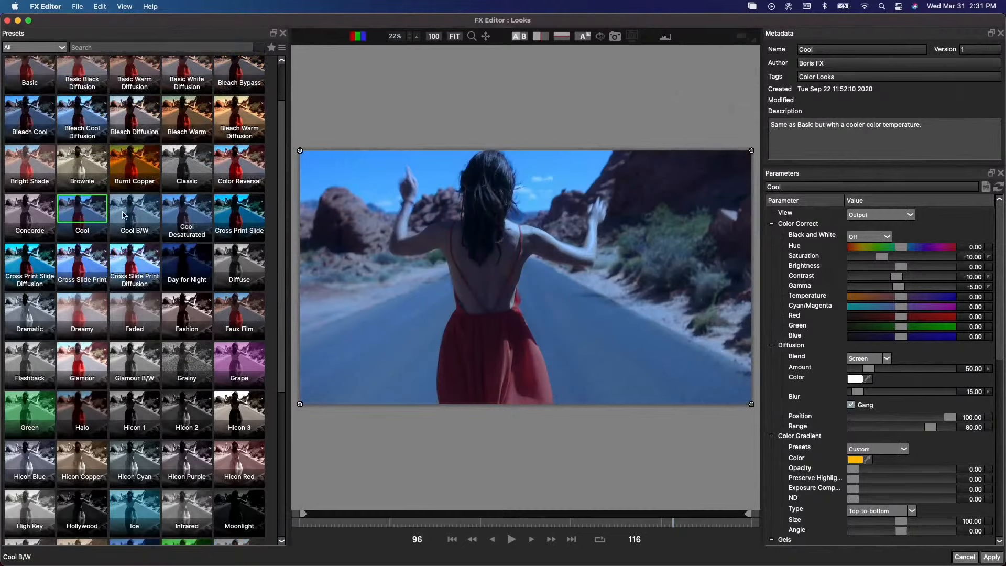
click(191, 215)
click(253, 212)
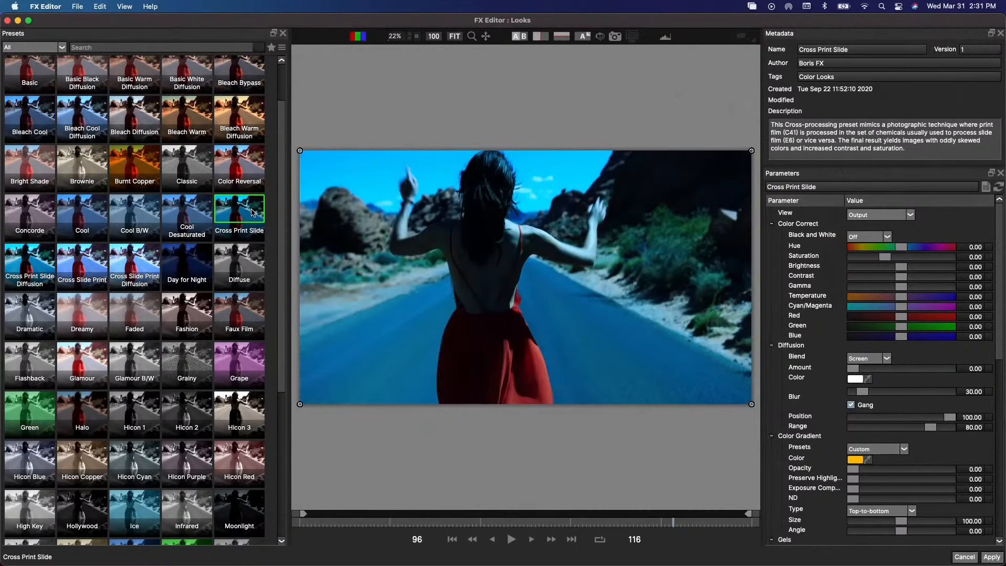
click(182, 214)
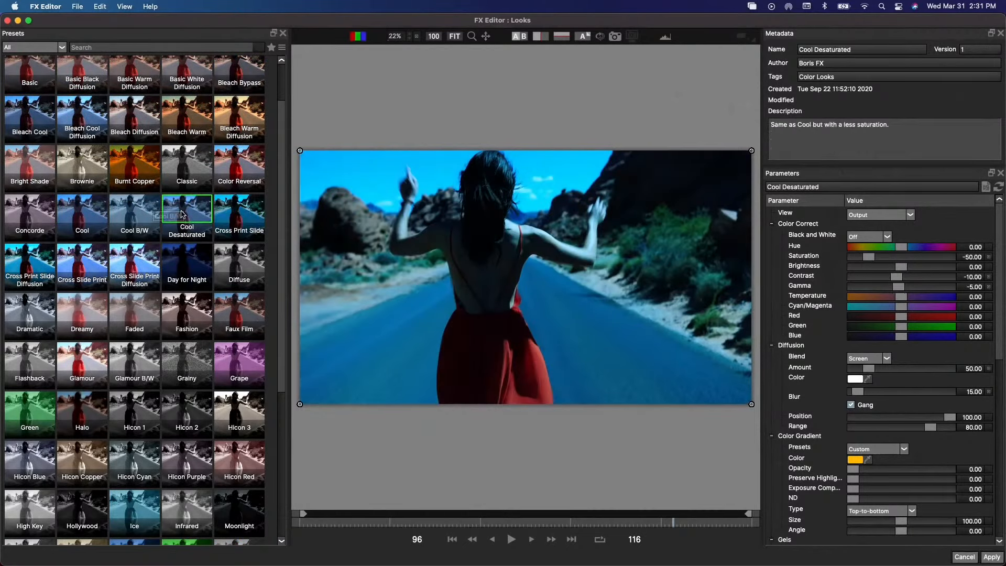
click(140, 214)
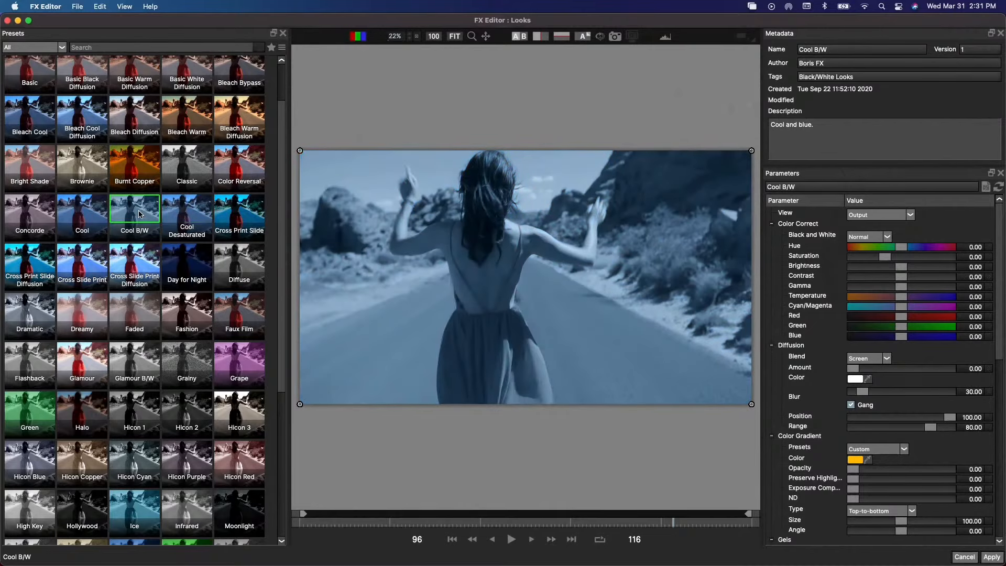
- Choose the Steel look and apply it to the audition copy
scroll(180, 226, down, 5)
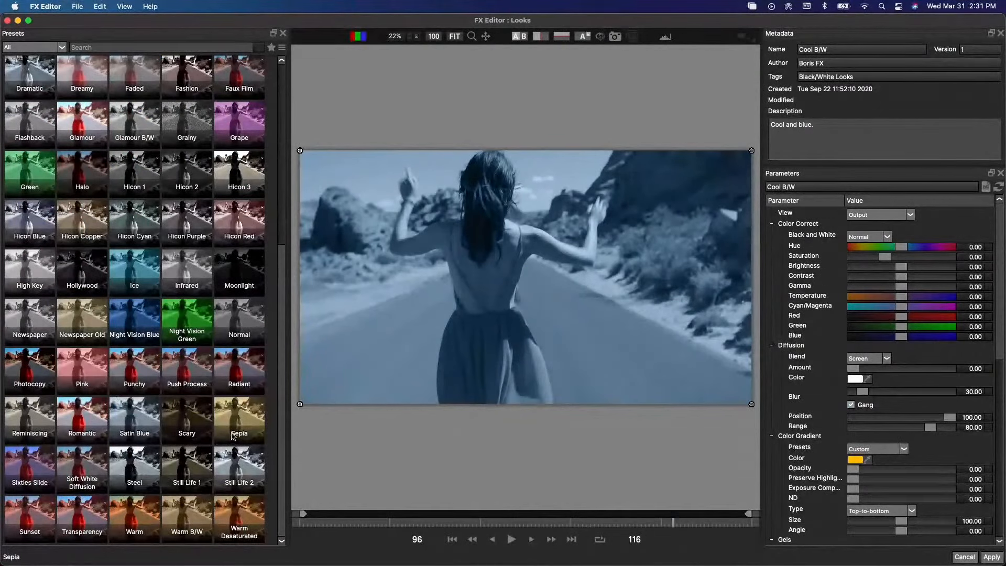
click(124, 462)
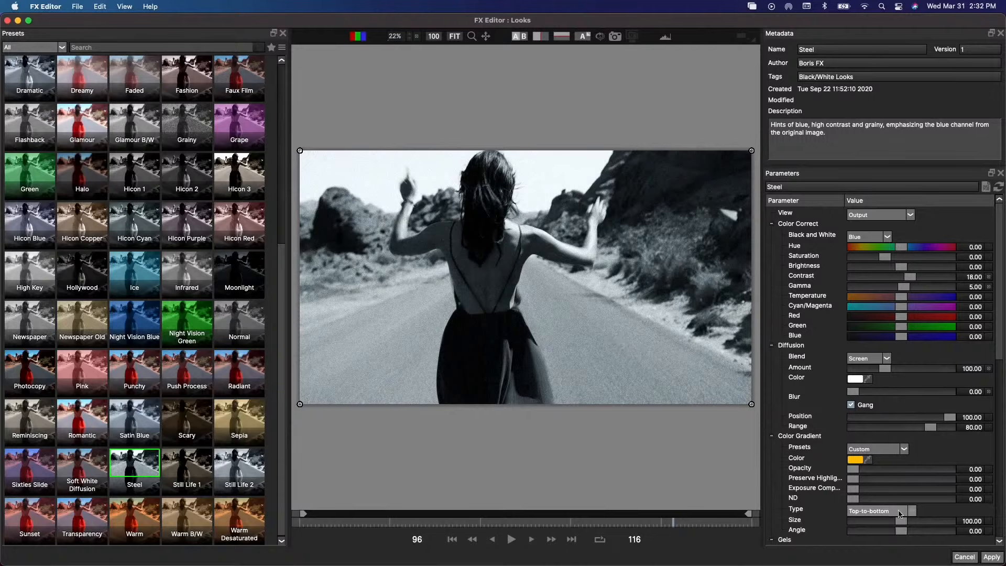
click(992, 557)
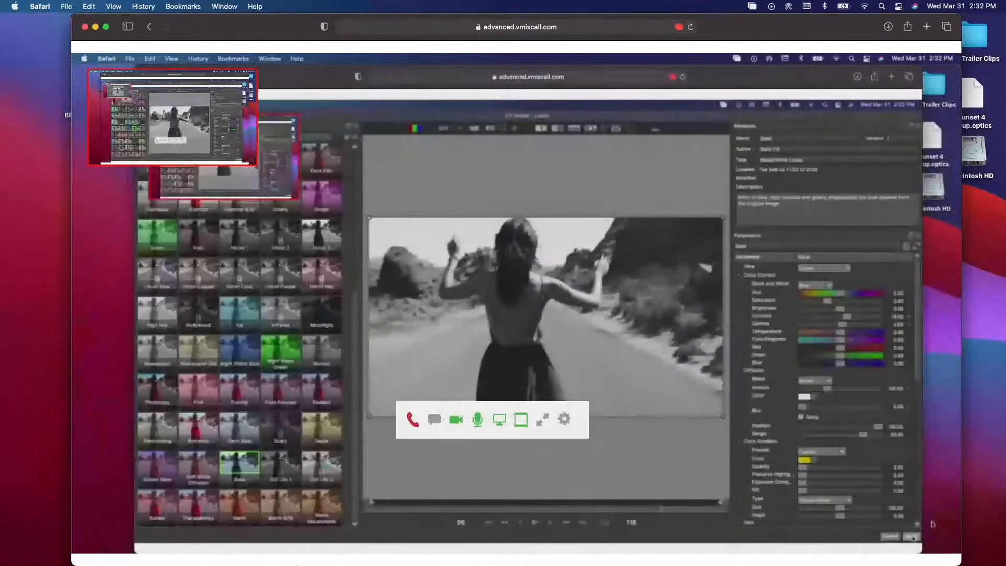
mouse_move(297, 565)
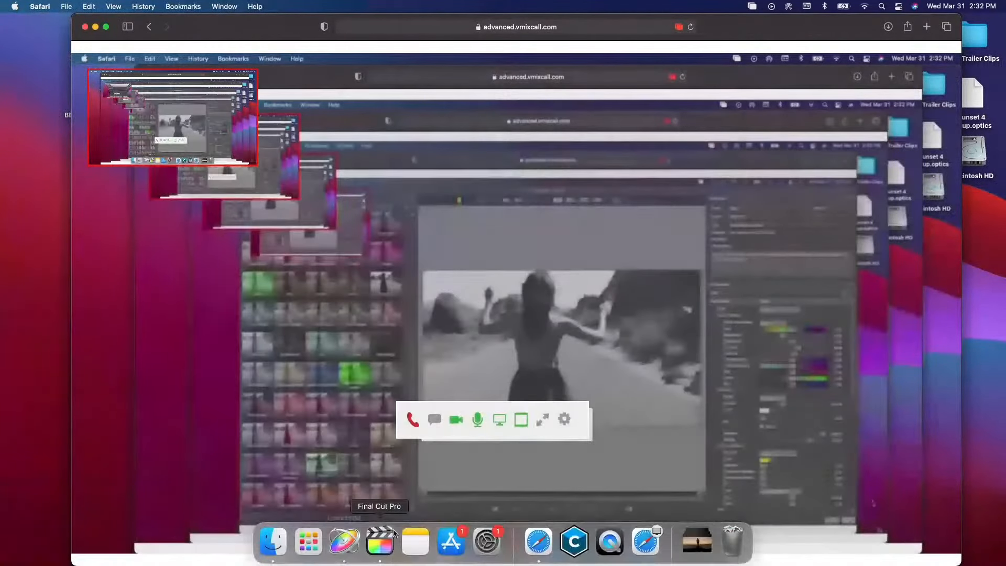
- Switch back to Final Cut Pro, compare the warm and Steel looks in the sundress clip's audition, and keep the Steel copy as the pick
click(388, 540)
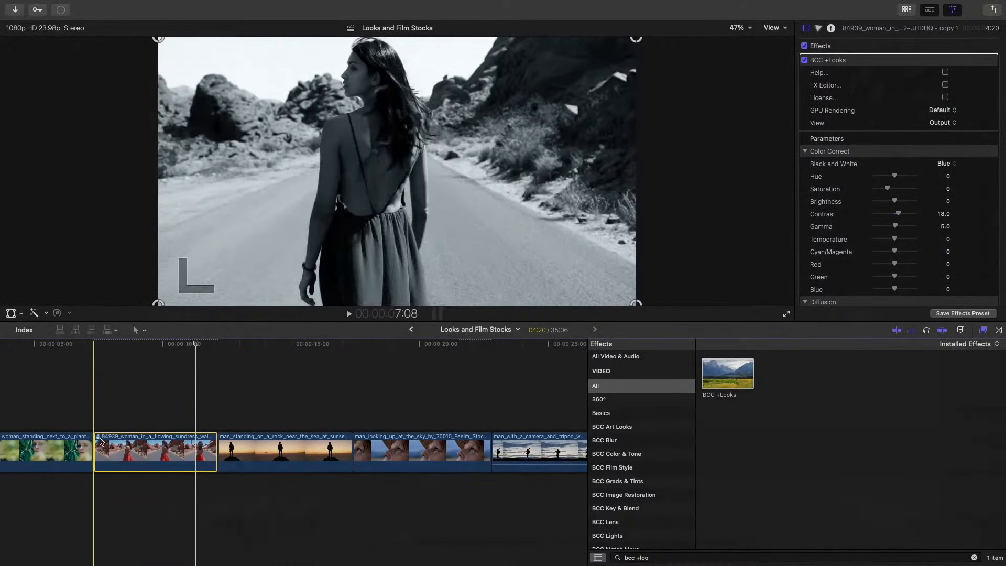
click(99, 439)
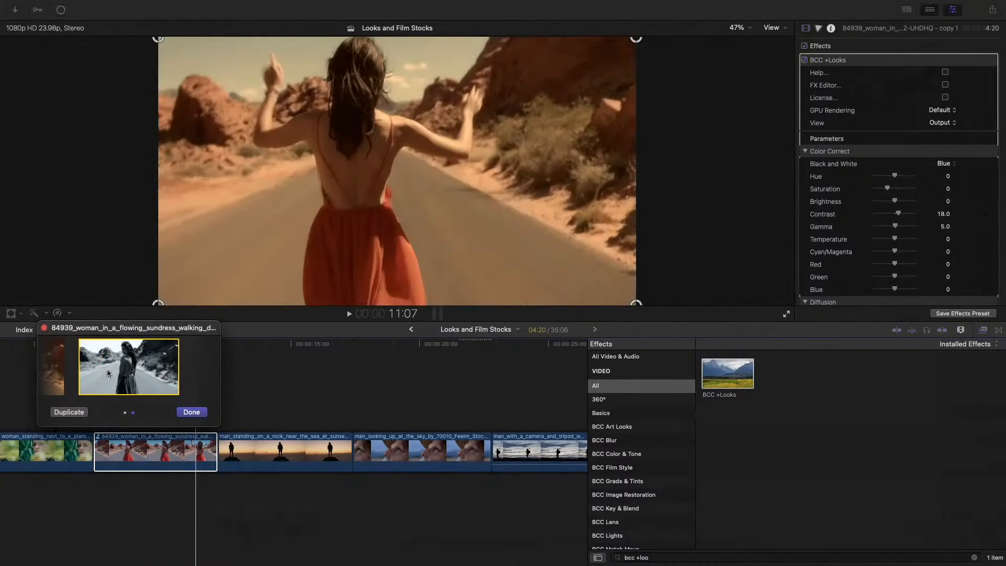
click(60, 374)
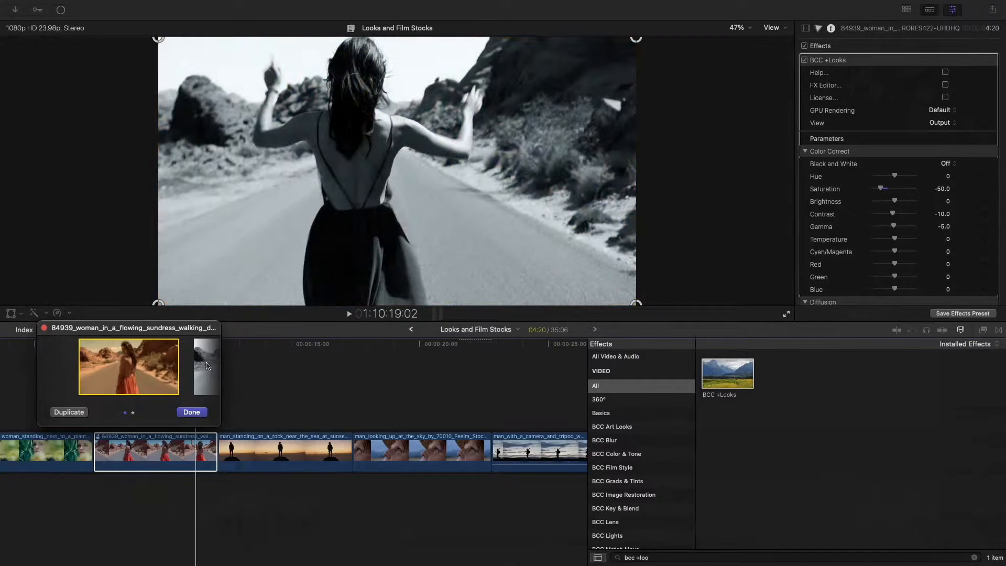
click(207, 365)
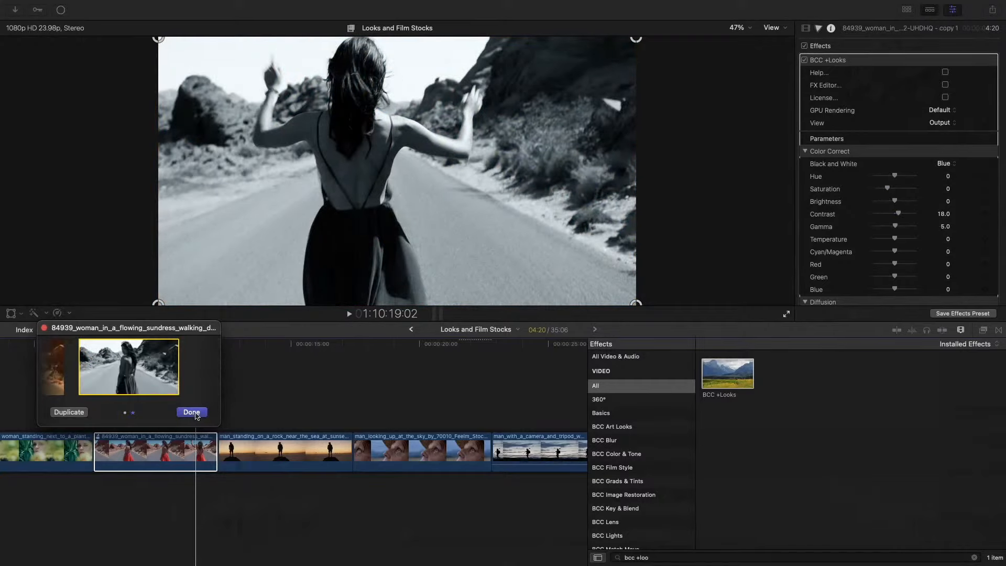
click(192, 413)
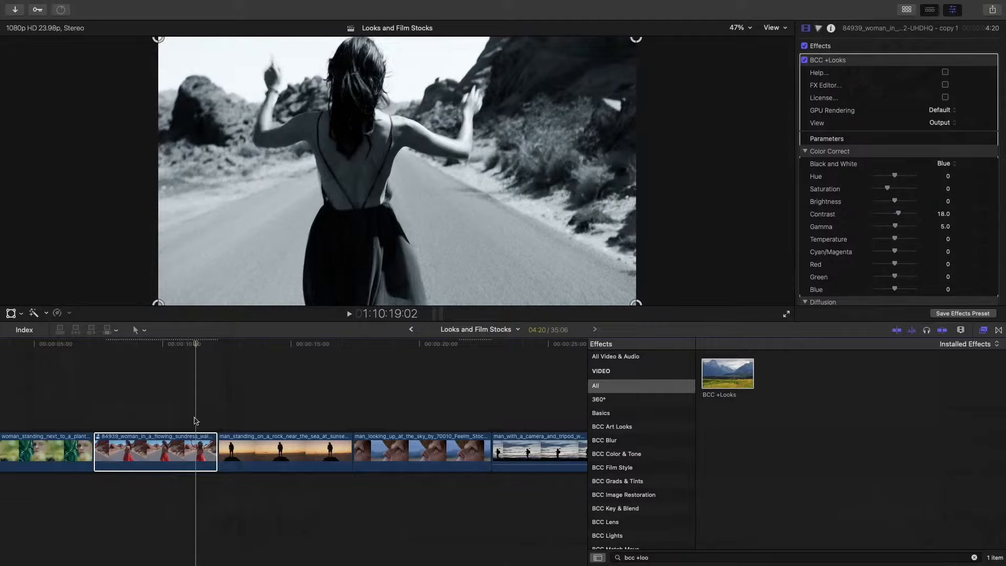
- Switch the sundress clip to its warm audition pick, clear the clip selection, and place the playhead over the clip at about 9:08
key(ctrl+Right)
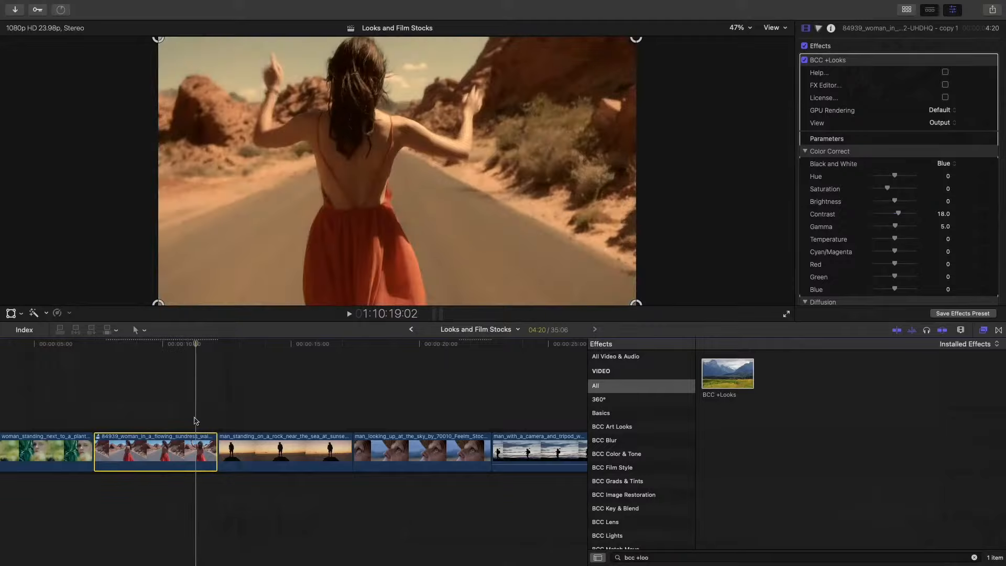
key(Down)
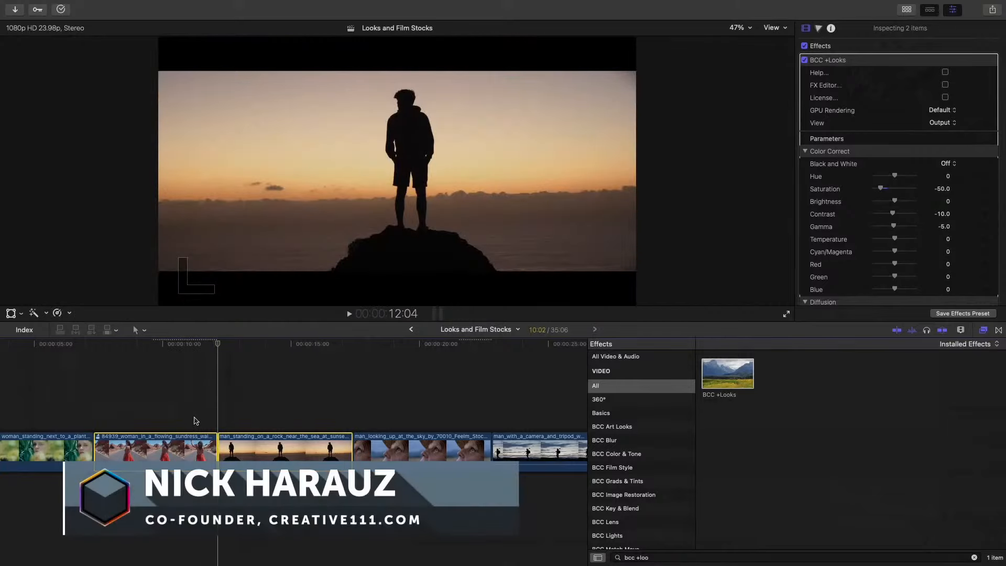
click(171, 346)
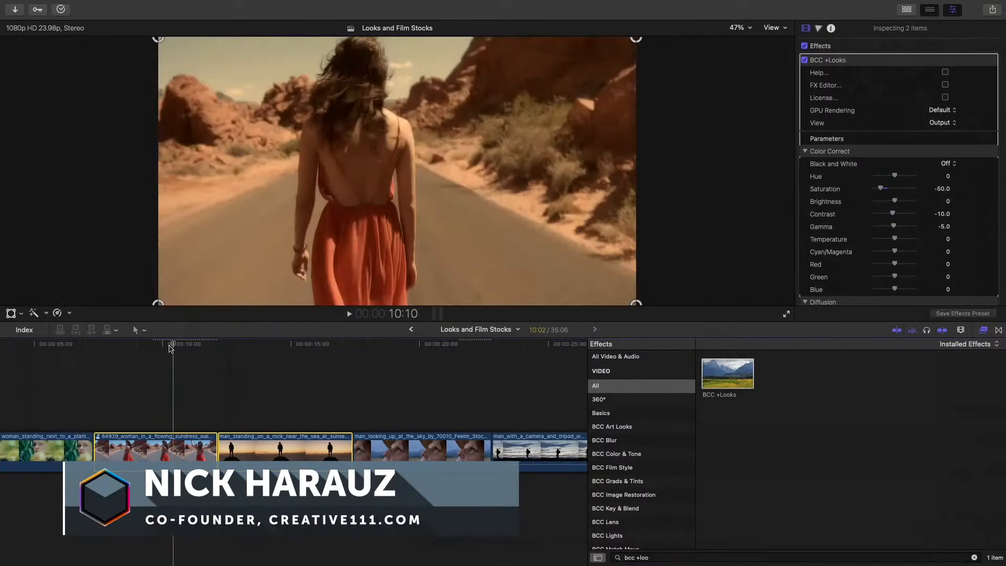
click(165, 348)
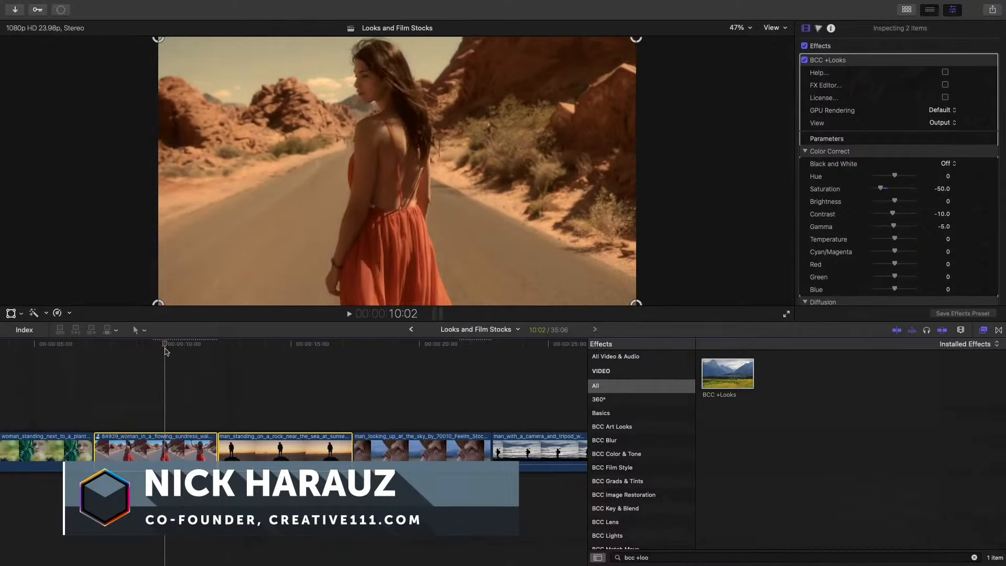
click(147, 365)
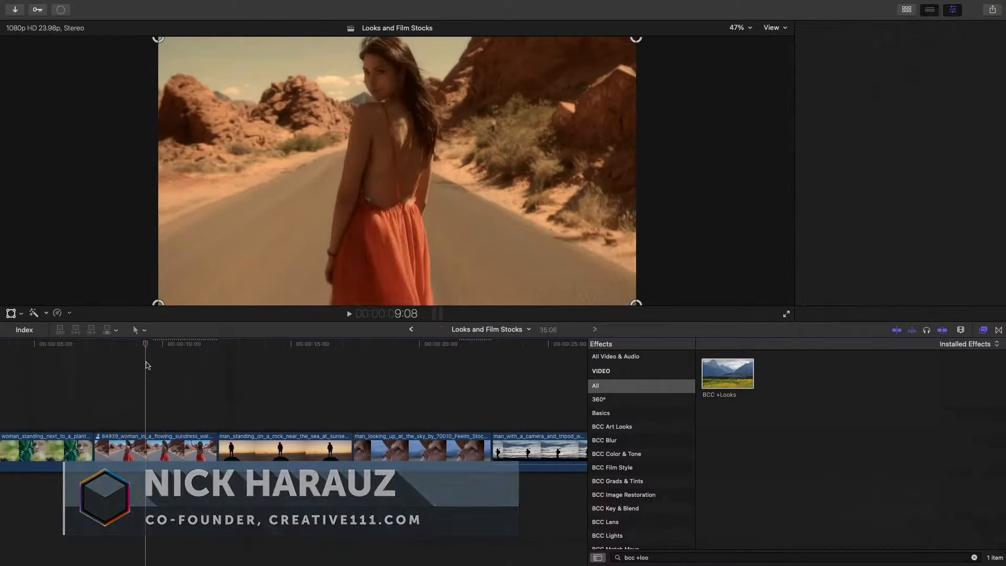
- Select the sundress clip and toggle repeatedly between its warm and Steel audition picks directly in the timeline to compare them
click(153, 450)
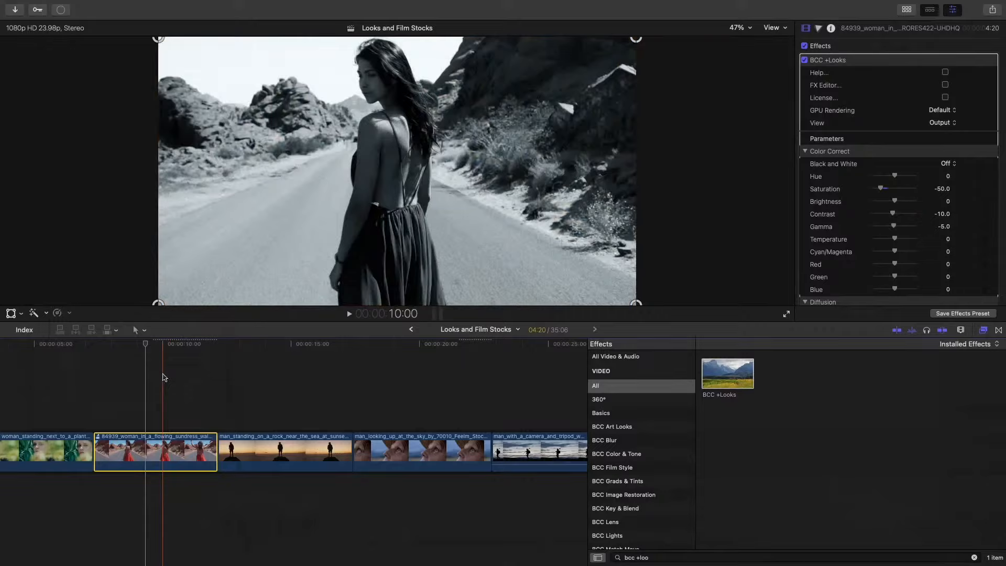
key(super+z)
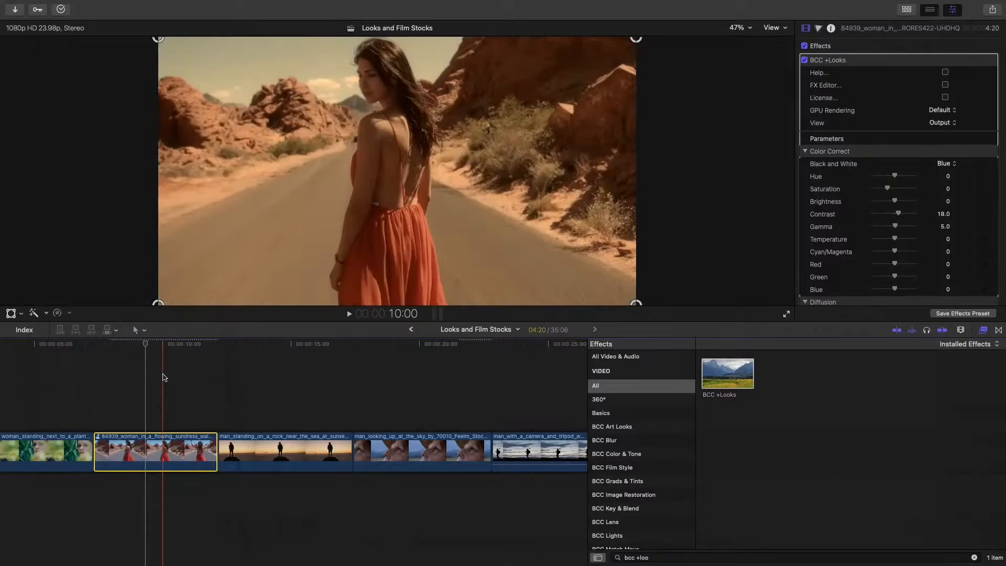
key(super+shift+z)
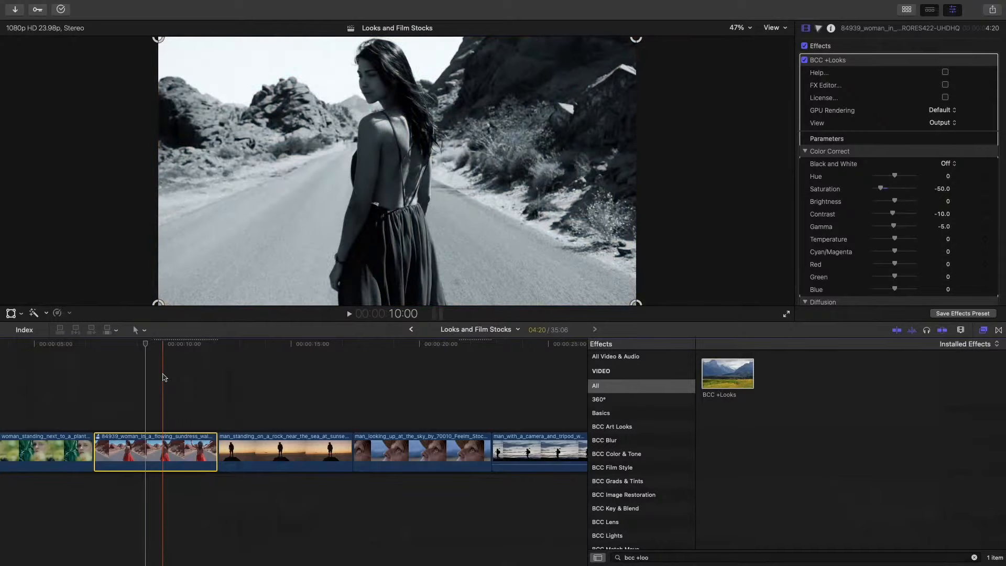
key(super+z)
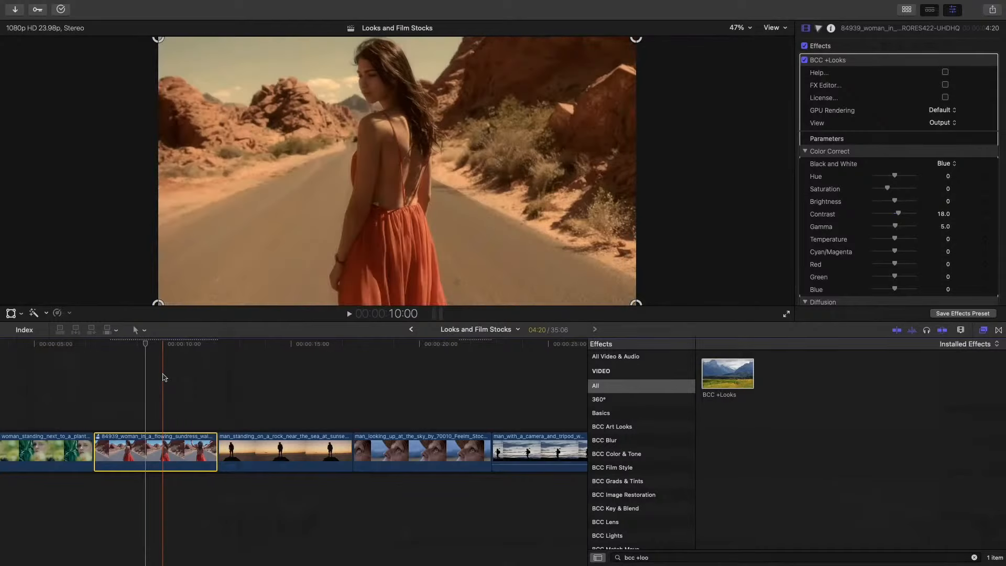
key(super+shift+z)
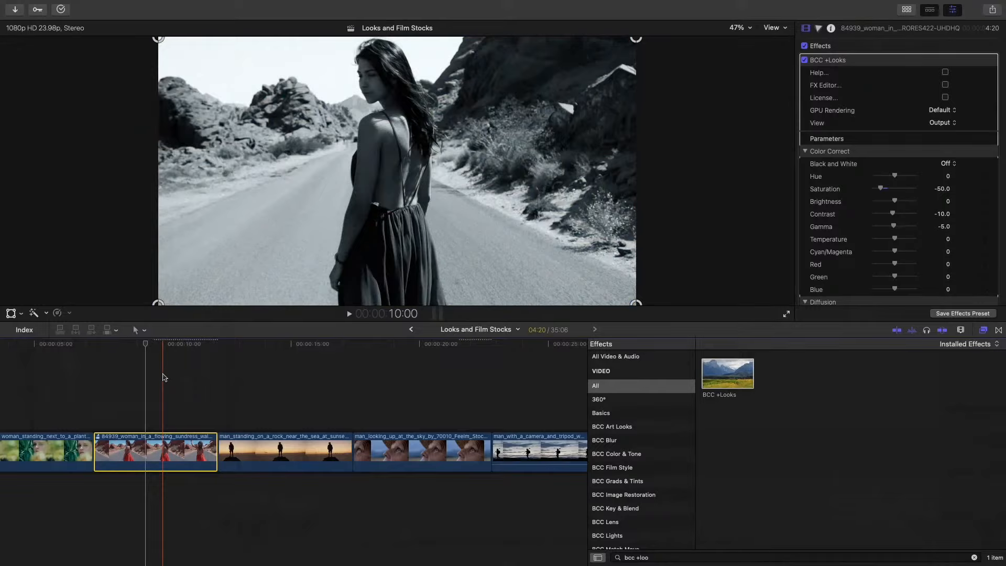
key(super+z)
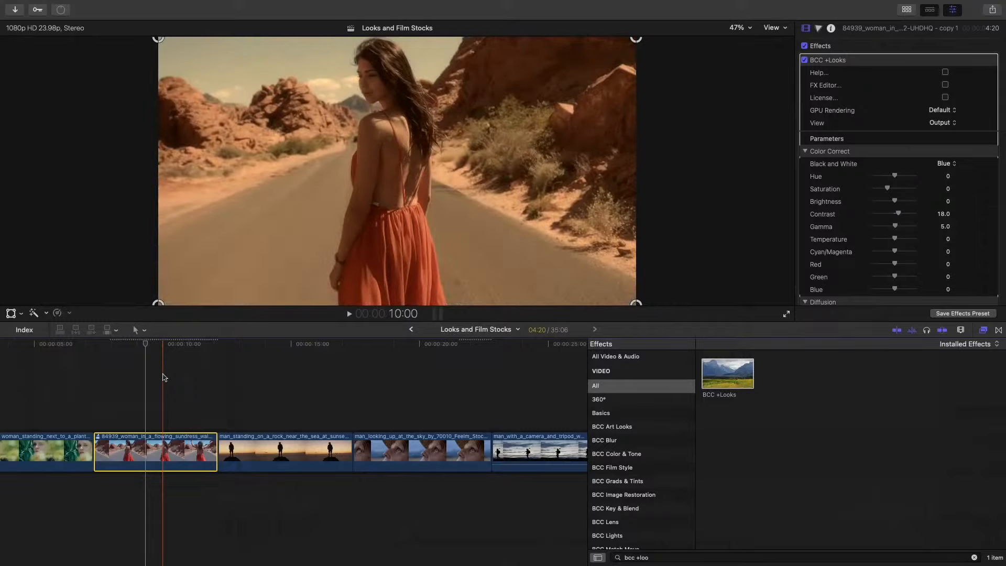
key(super+z)
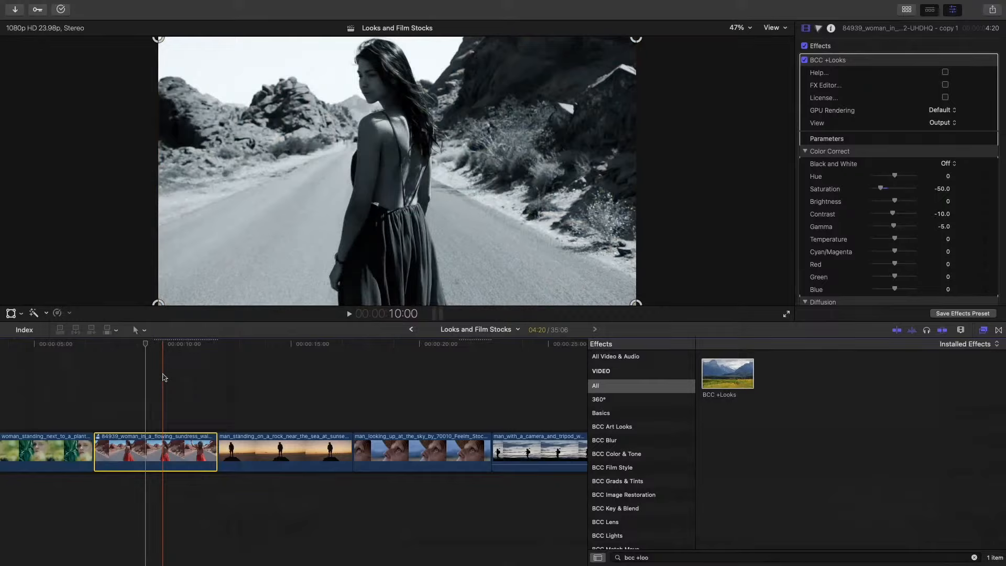
key(super+shift+z)
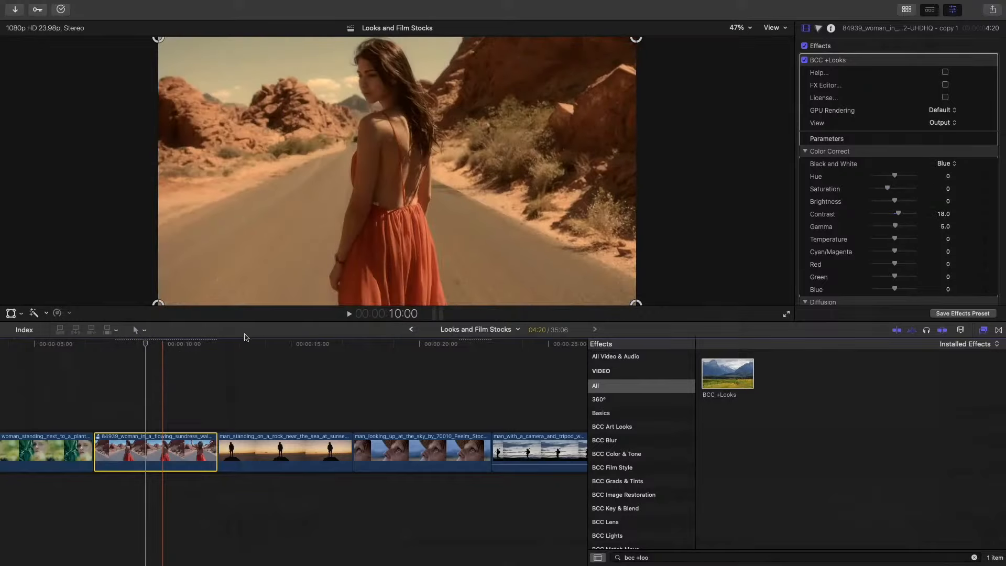
key(super+z)
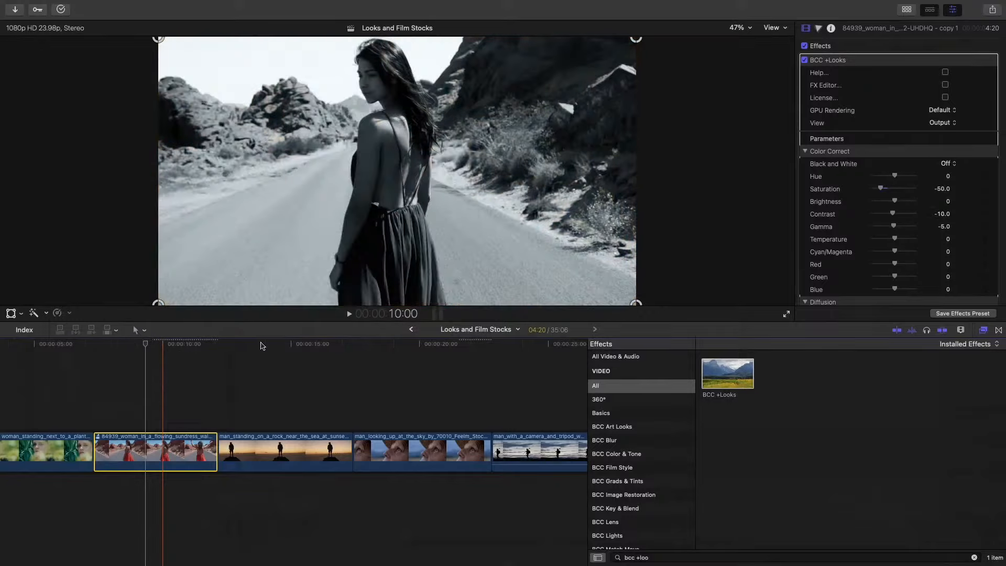
key(super+shift+z)
click(261, 344)
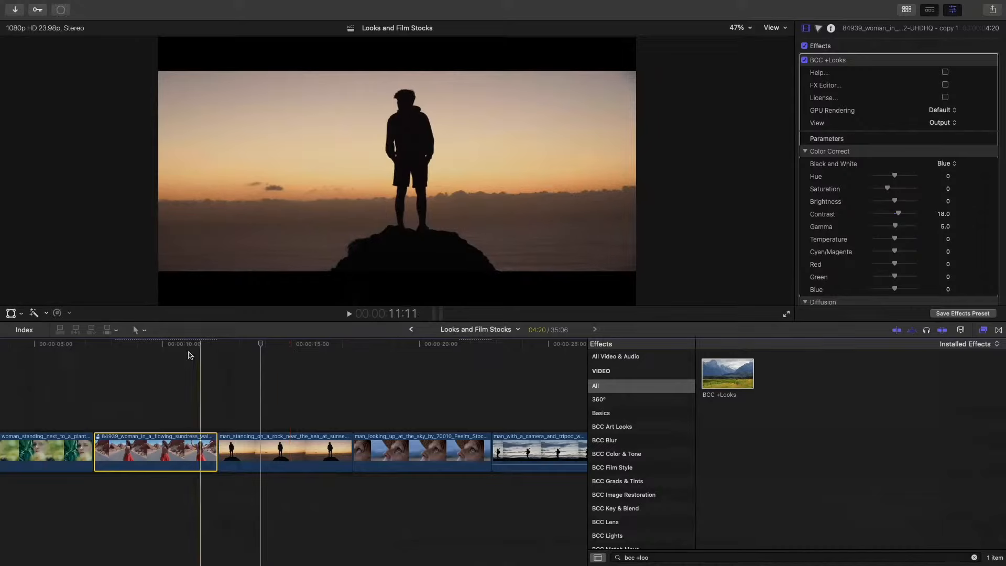
click(145, 346)
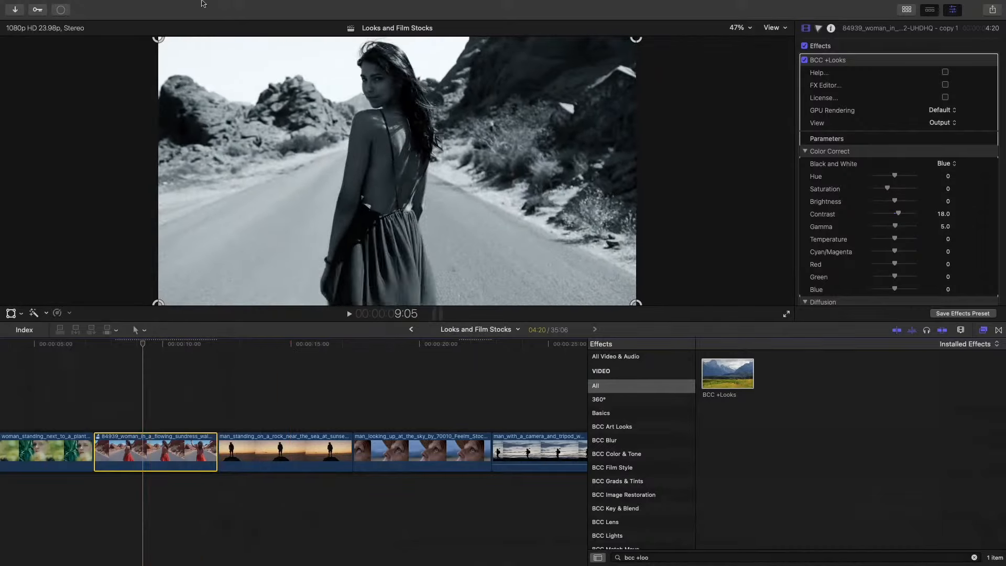
mouse_move(217, 3)
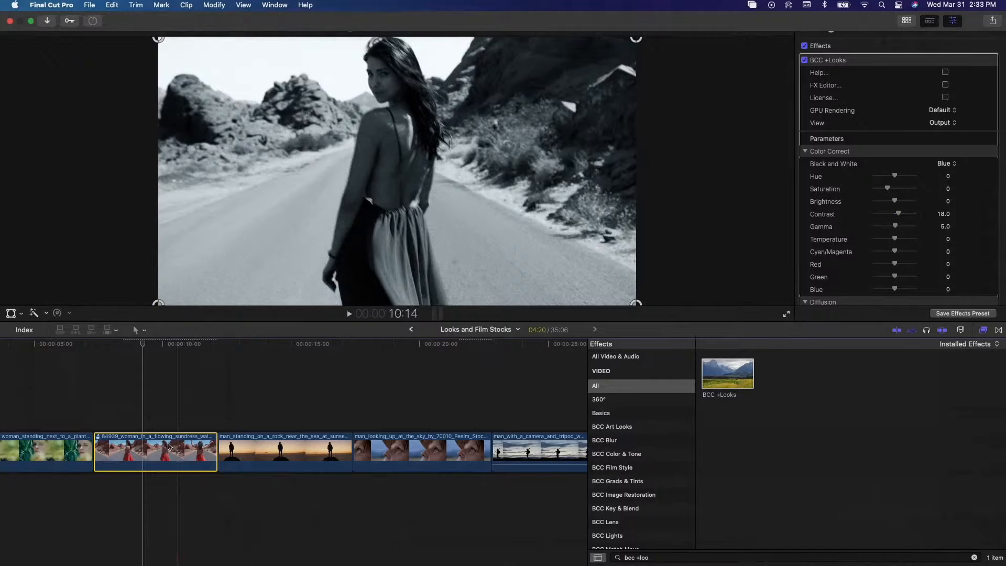
- Search the effects for "bcc +fil" and apply BCC +Film Stocks to the opening clip of the woman next to a plant
scroll(114, 370, left, 4)
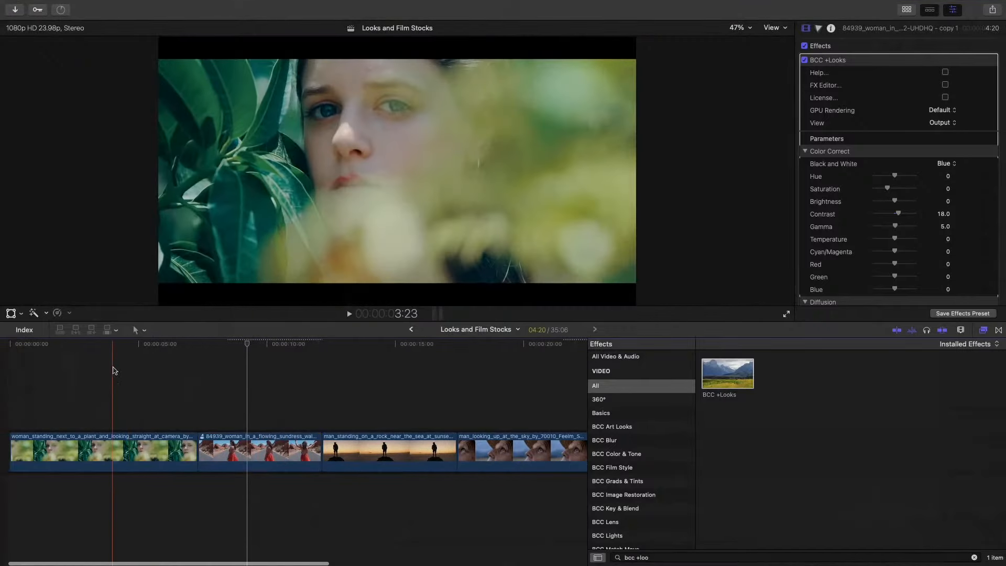
click(115, 443)
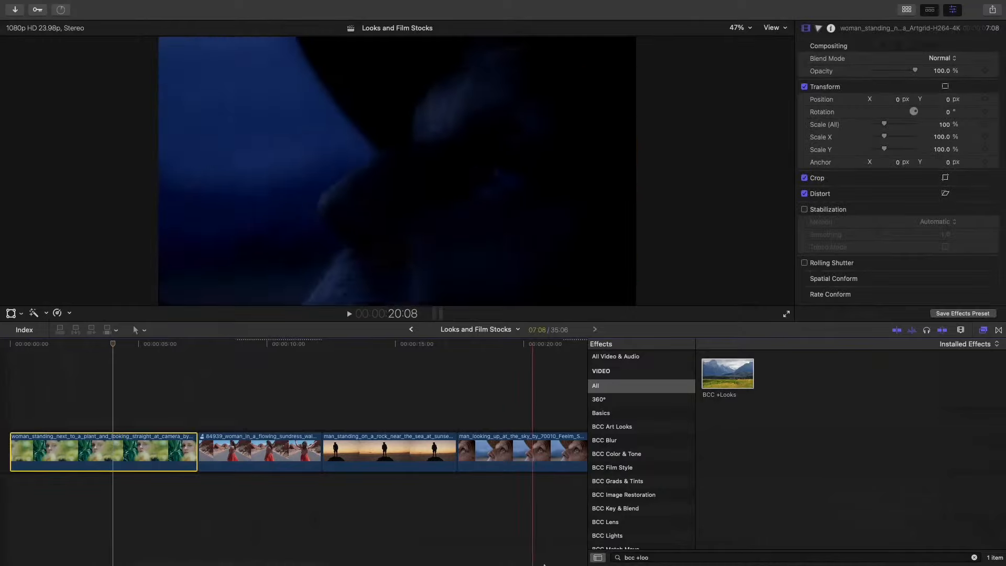
click(663, 558)
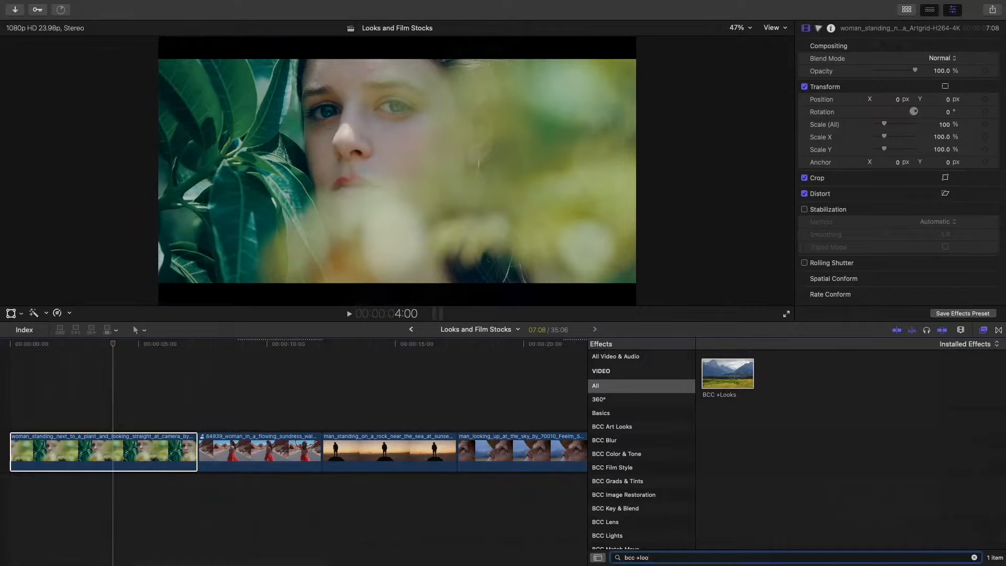
key(BackSpace)
key(BackSpace)
key(BackSpace)
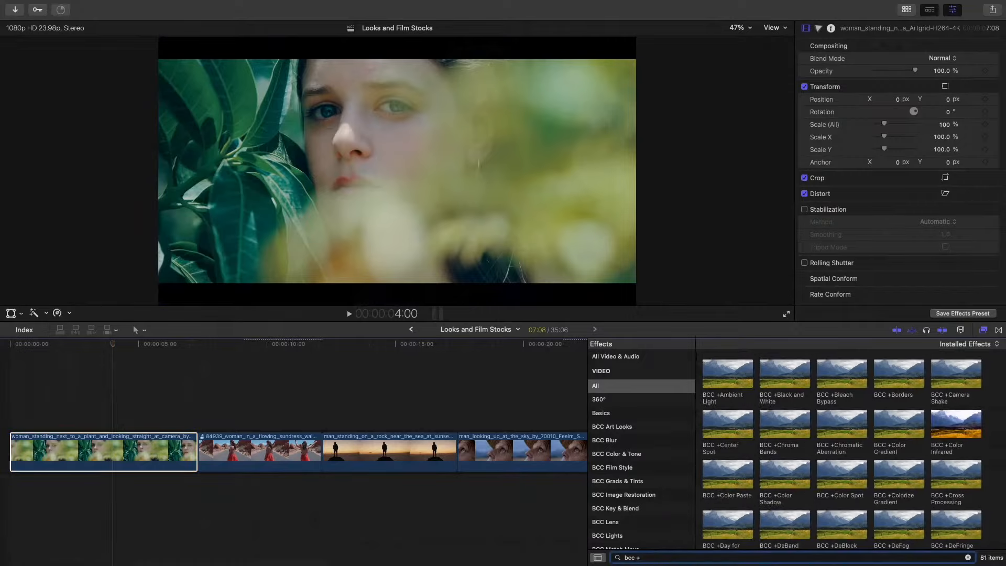
text(fil)
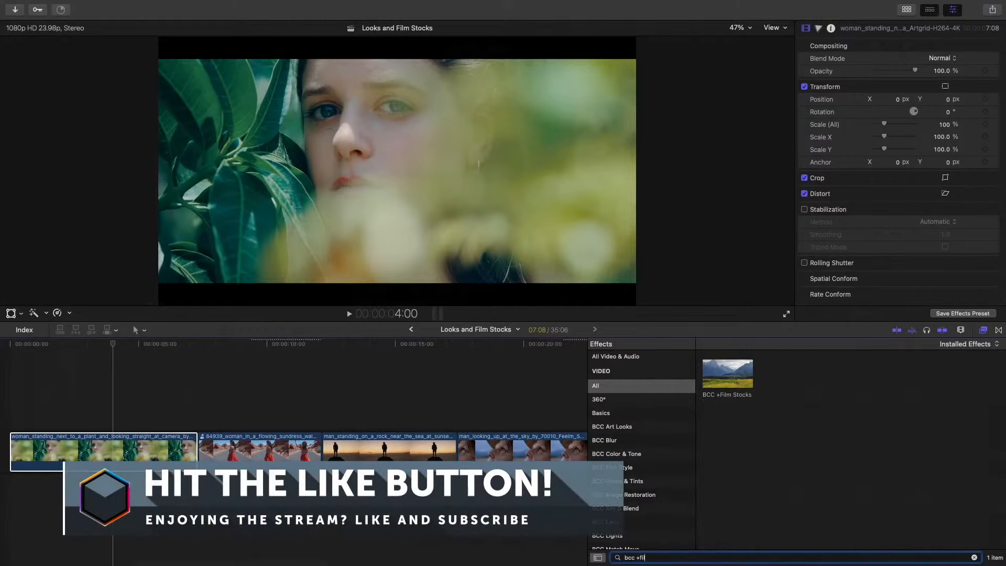
click(113, 451)
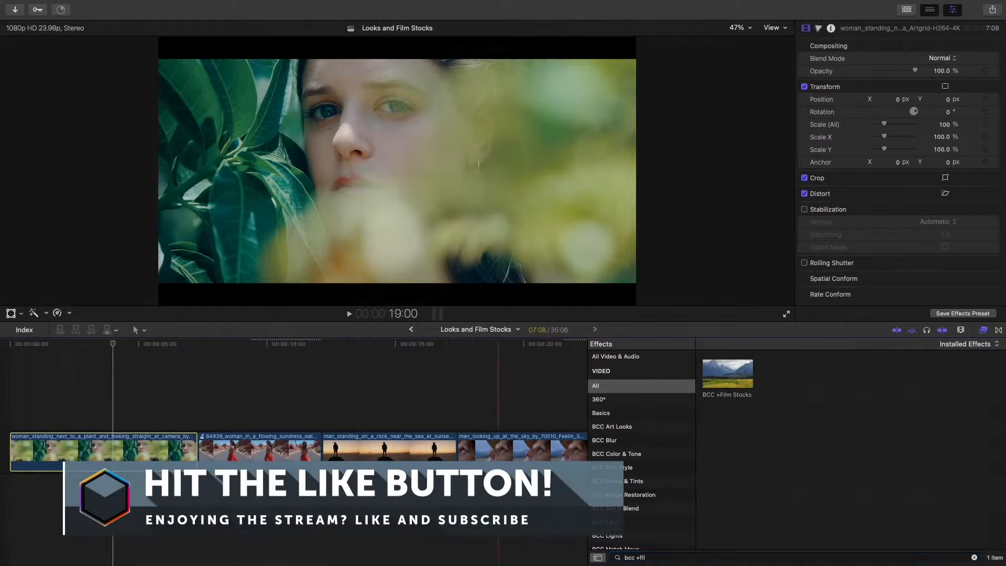
drag(709, 369, 115, 449)
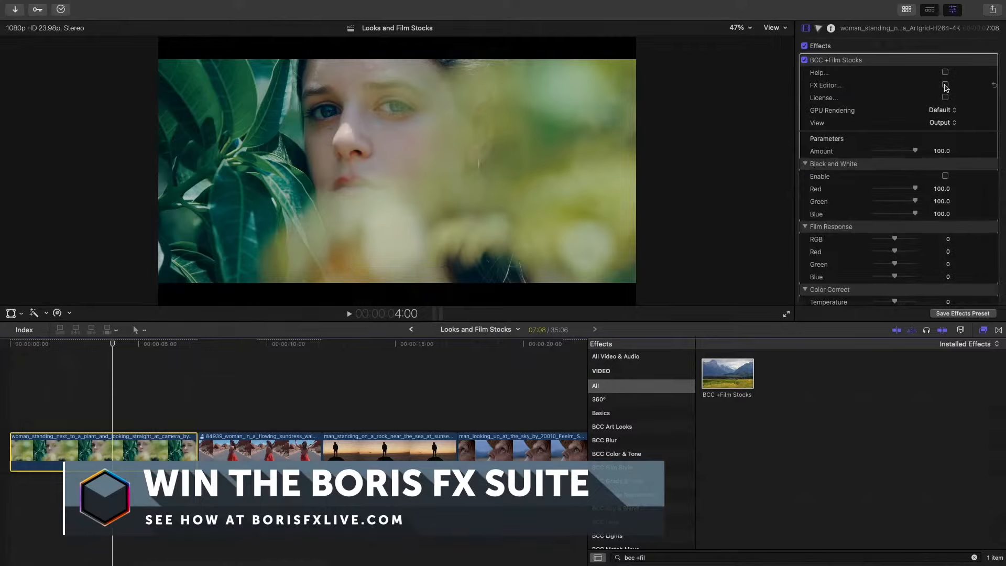
- Open the FX Editor for BCC +Film Stocks, browse its presets, and choose the Kodak Ektachrome EES film stock
click(945, 85)
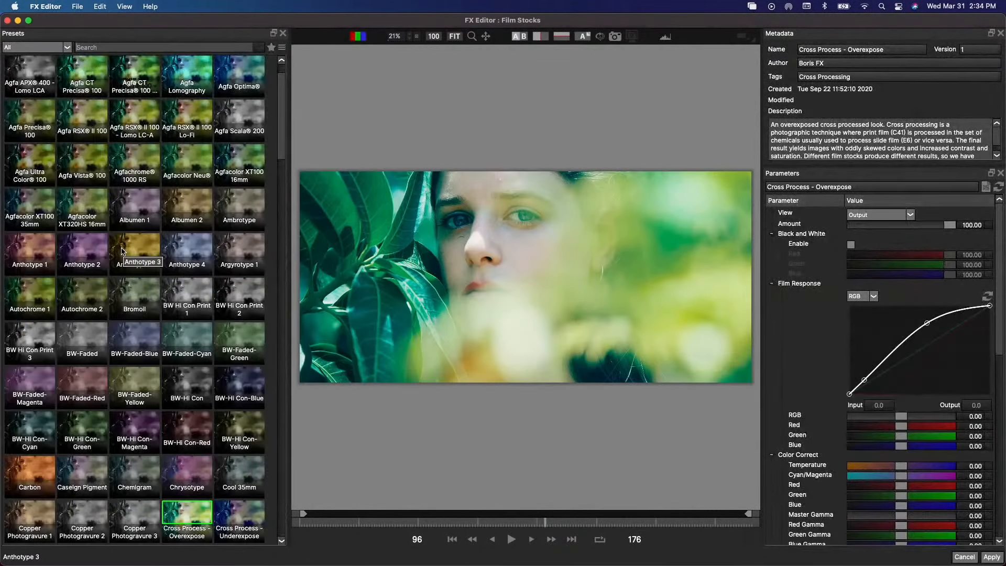
scroll(121, 251, down, 15)
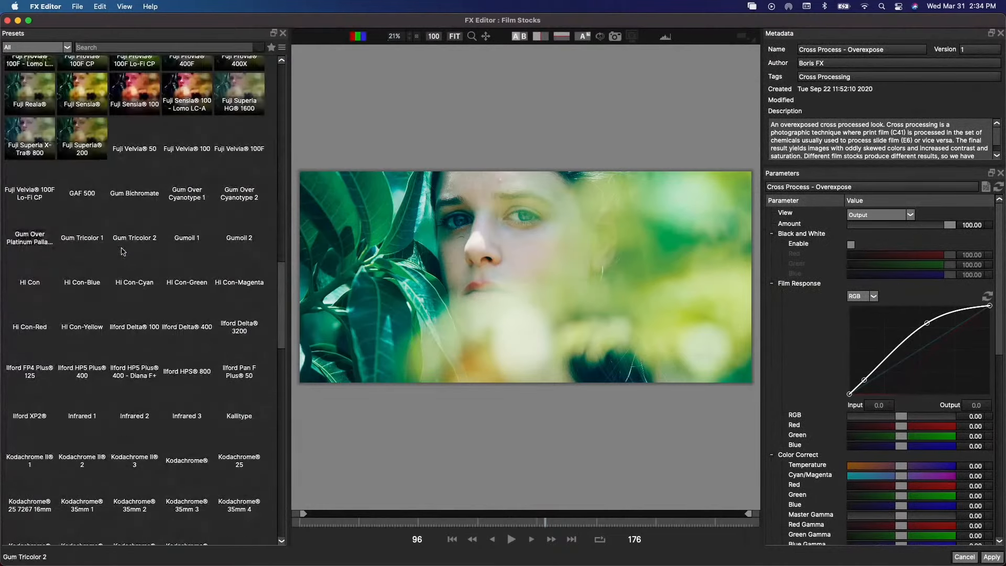
scroll(121, 251, down, 5)
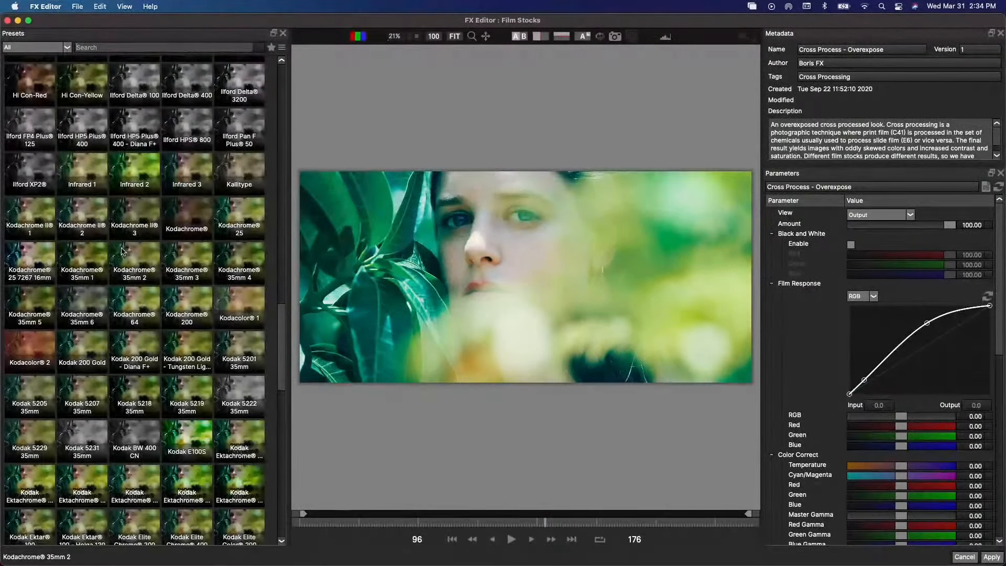
scroll(121, 251, down, 10)
scroll(121, 251, up, 6)
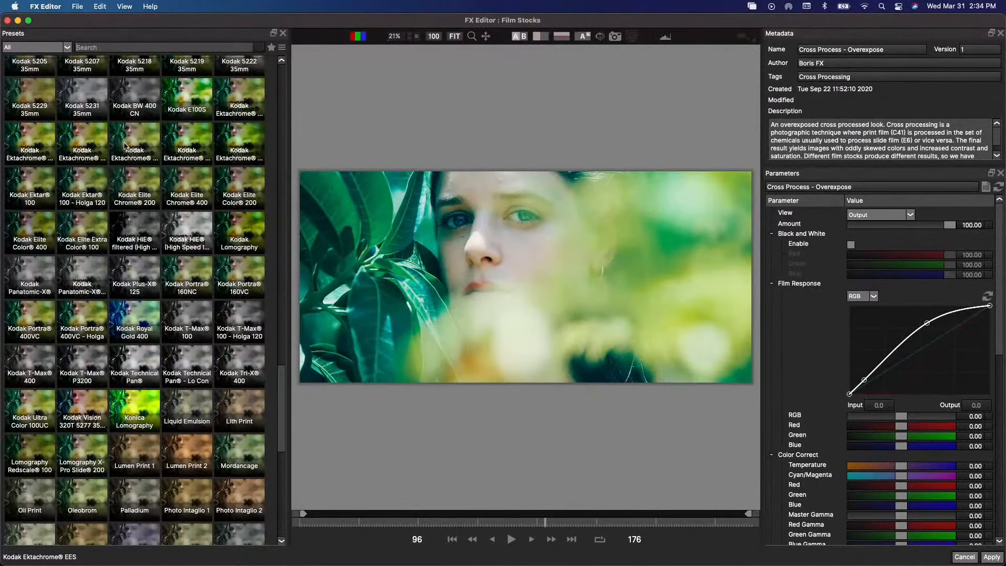
click(126, 146)
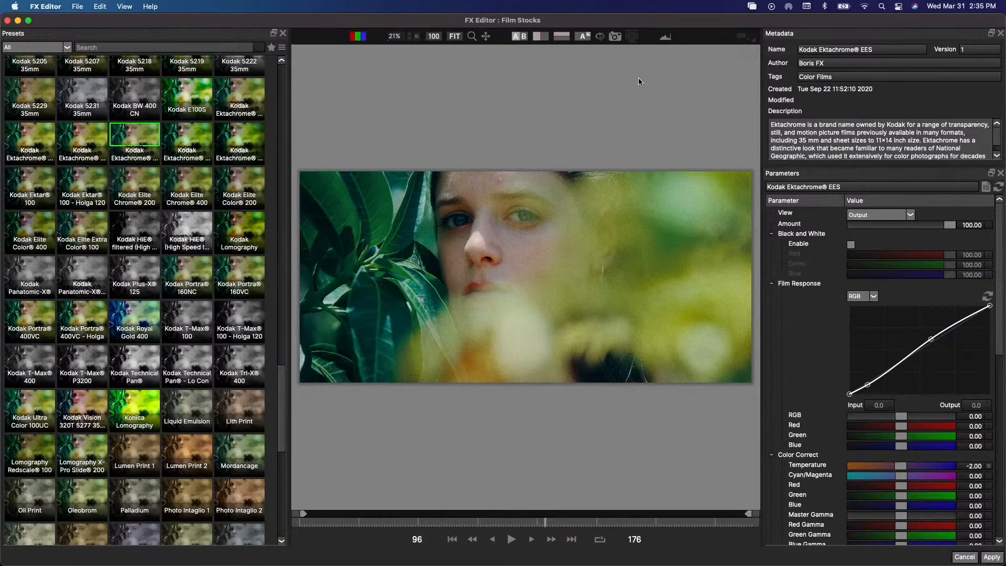
key(super+Tab)
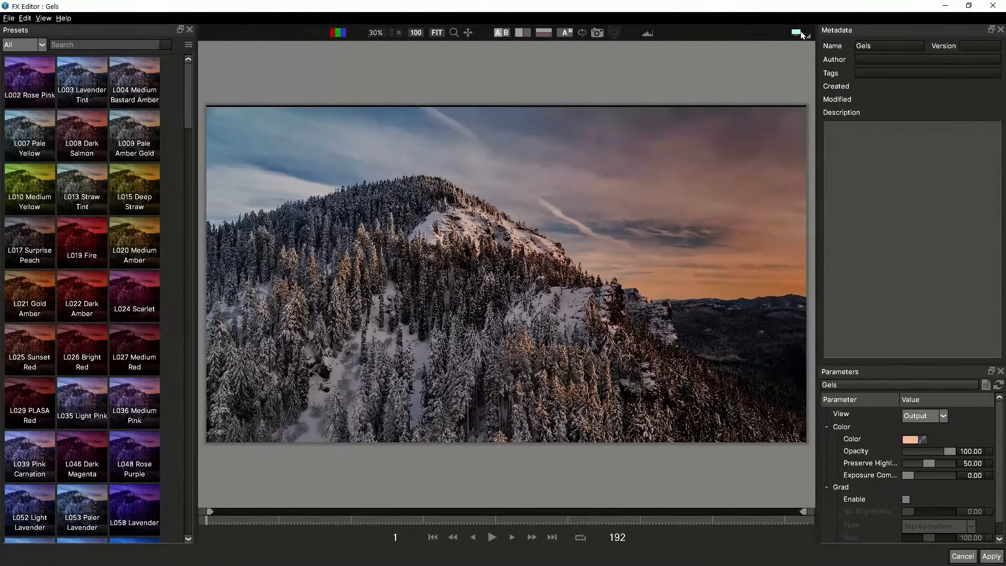
- Set the external monitor output to DeckLink Mini Monitor 4K at 1080p25 and check the selected format
click(809, 39)
mouse_move(843, 47)
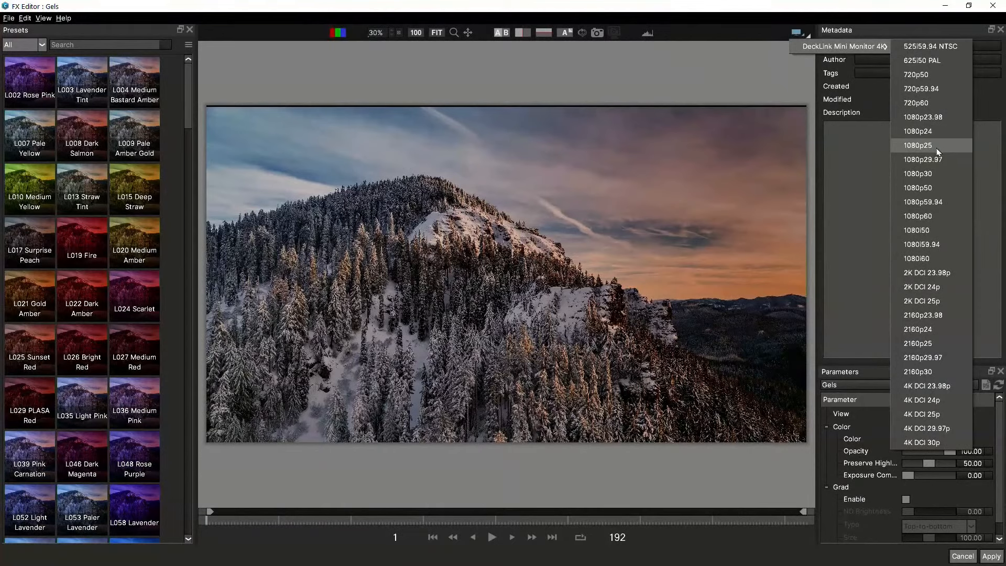
click(923, 145)
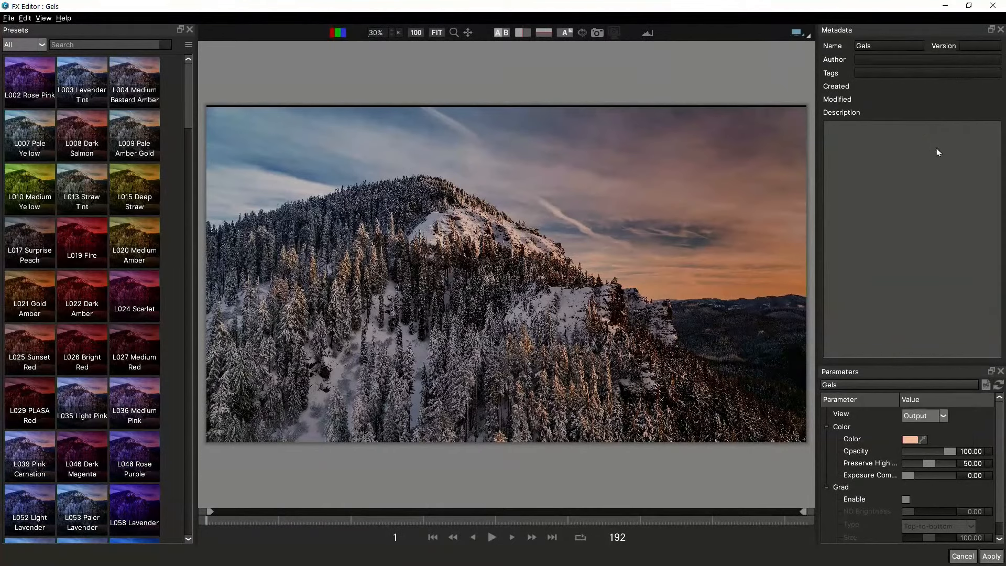
click(808, 37)
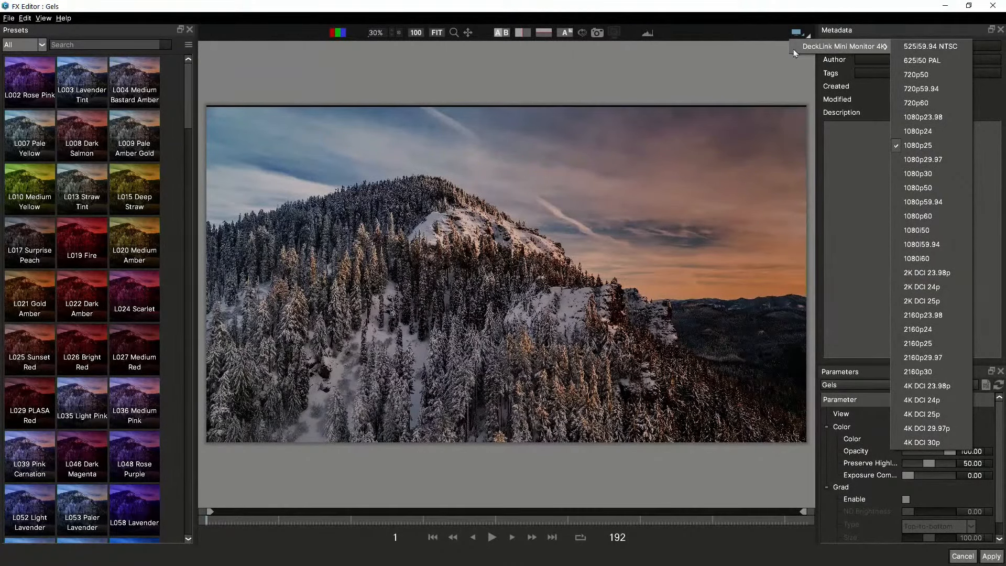
click(746, 44)
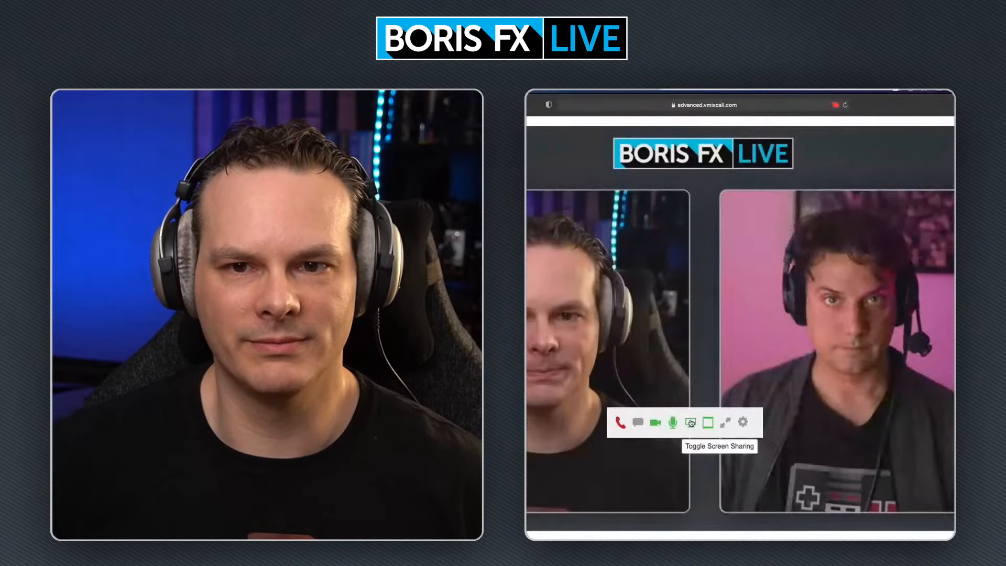
- Switch to the Film Stocks FX Editor and try Kodak T-Max P3200, T-Max 100, T-Max 100 - Holga 120 and Tri-X 400
key(super+Tab)
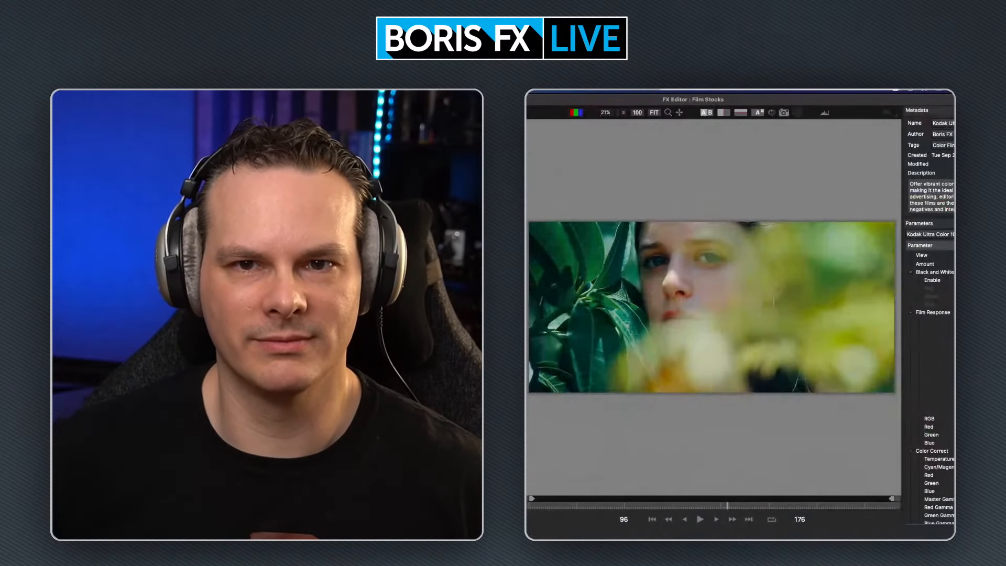
click(83, 359)
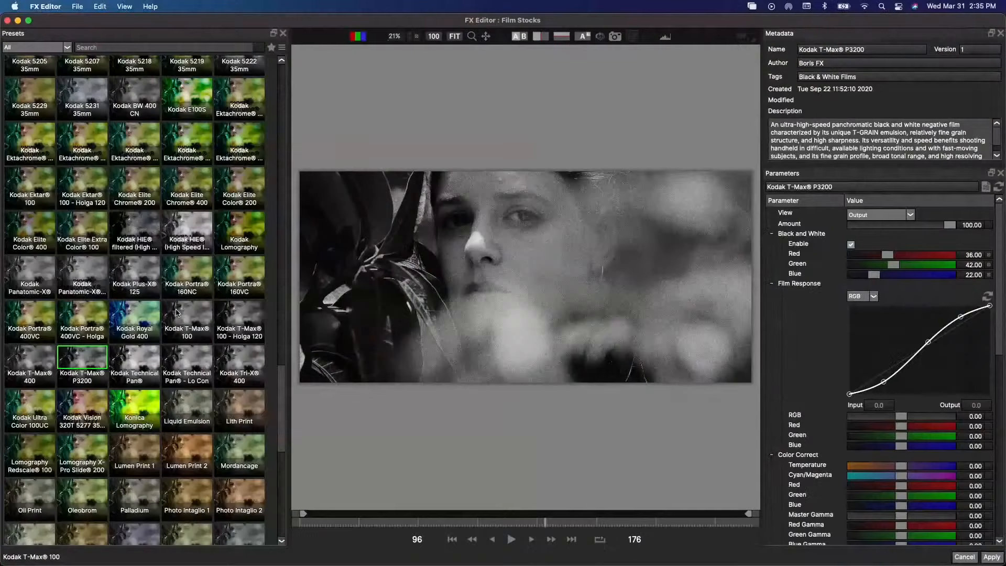
click(181, 313)
click(236, 317)
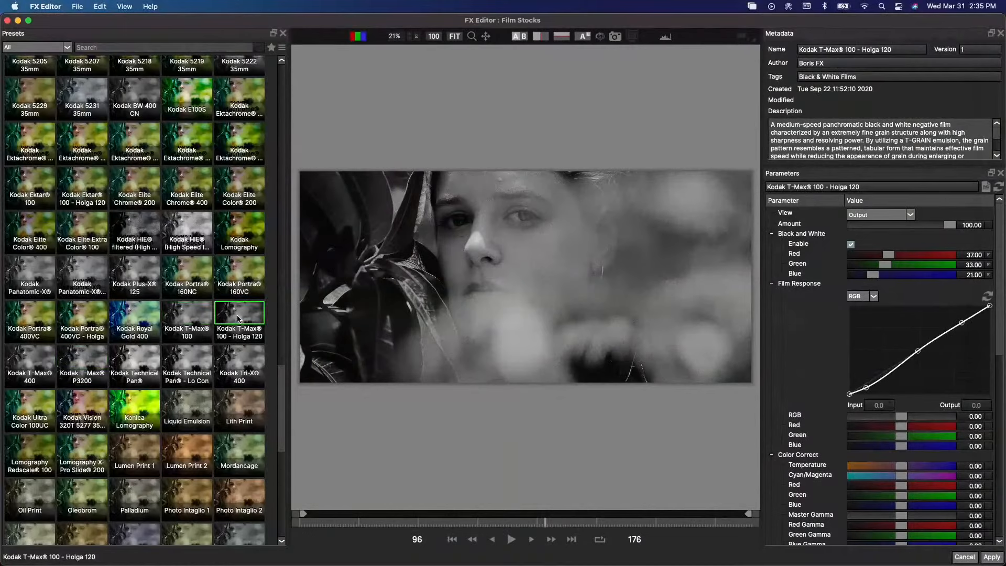
click(244, 359)
- Try the Kodak Portra 160NC, Plus-X 125, HIE filtered, Elite Extra Color 100 and Elite Chrome 200 presets
click(184, 281)
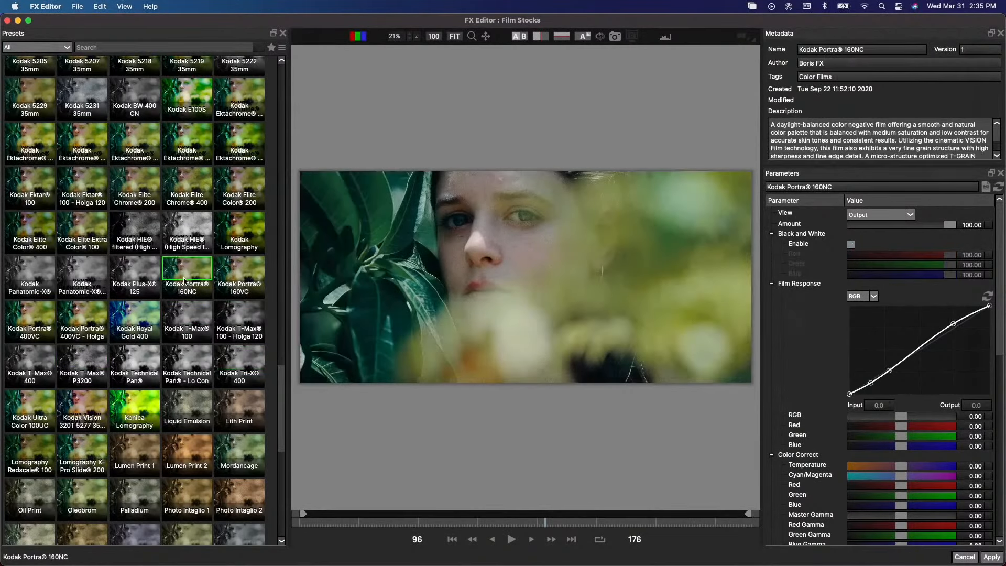
click(146, 271)
click(135, 233)
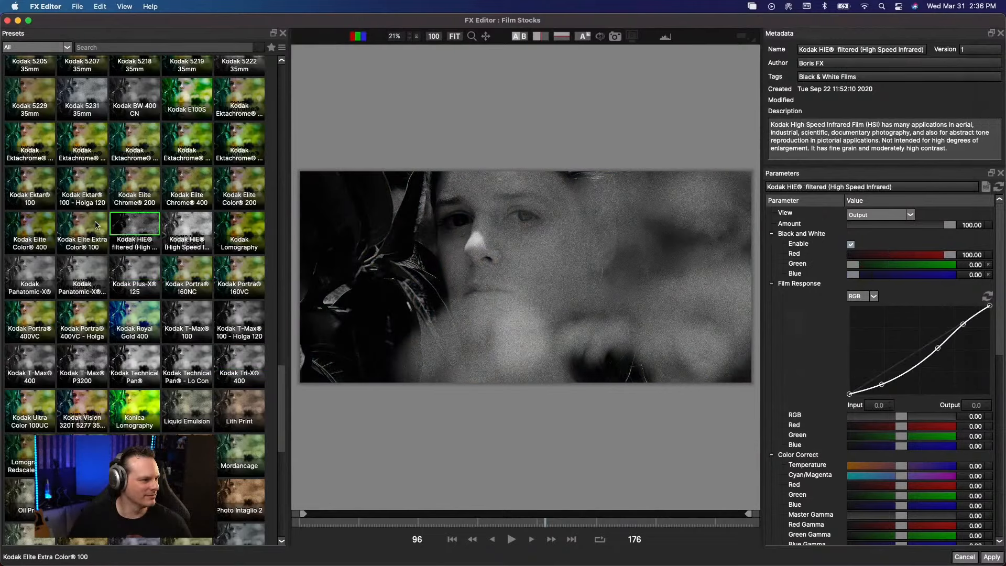
click(86, 226)
click(134, 185)
- Browse the film stocks and try the Fuji F-64 8510 35mm, Fuji 8546 35mm and Fuji 8553 35mm presets
scroll(146, 283, down, 8)
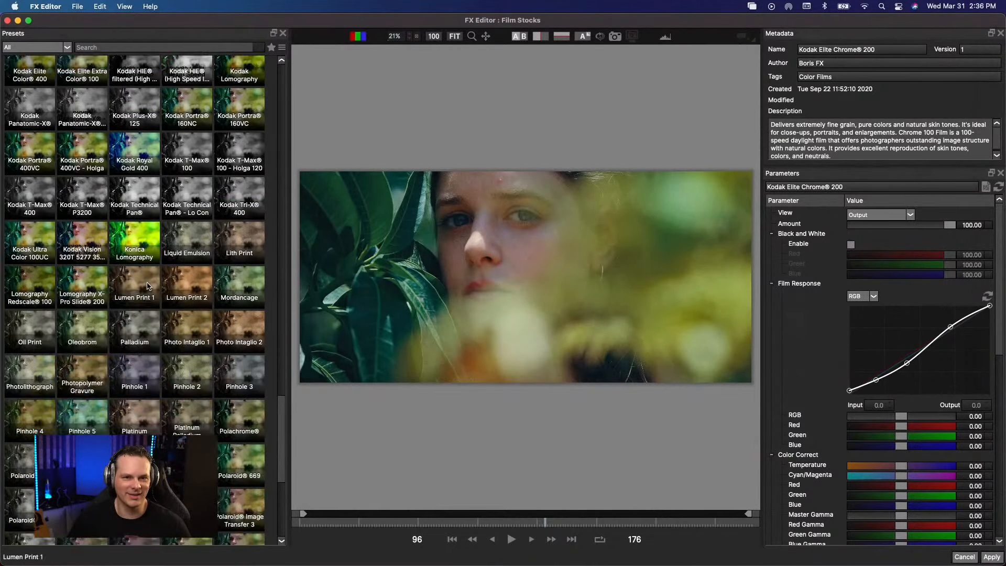
scroll(147, 285, down, 2)
scroll(148, 283, up, 20)
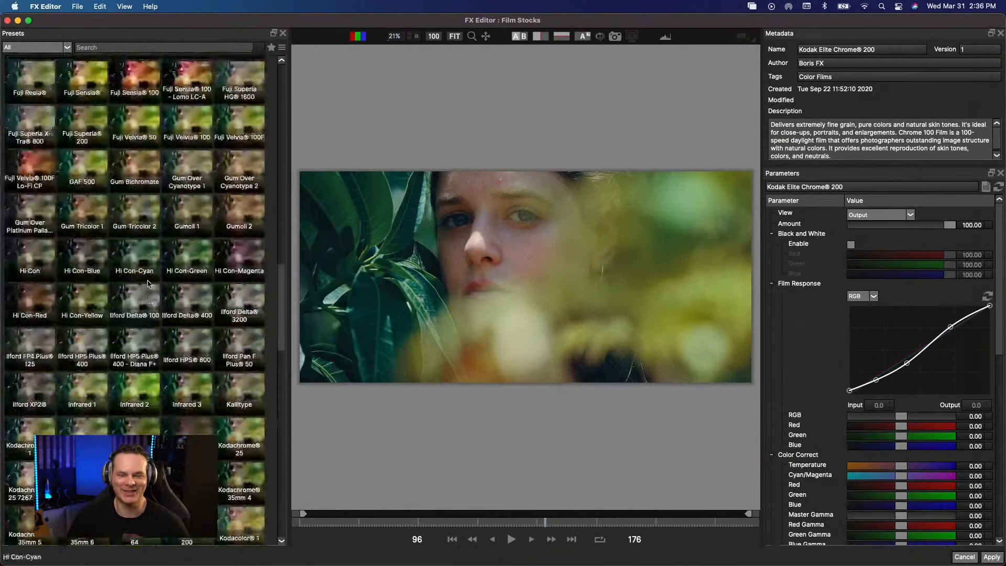
scroll(148, 284, up, 1)
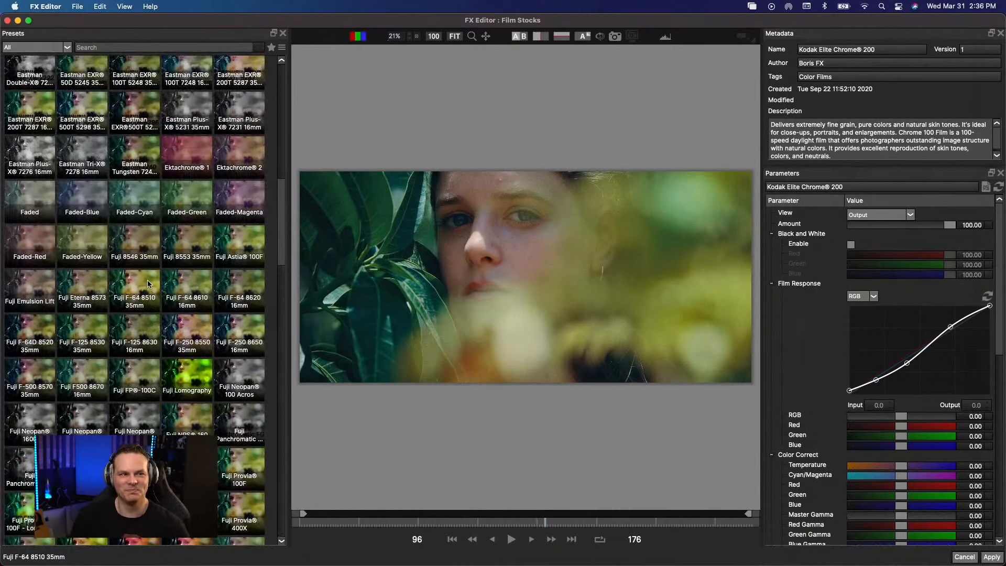
click(145, 283)
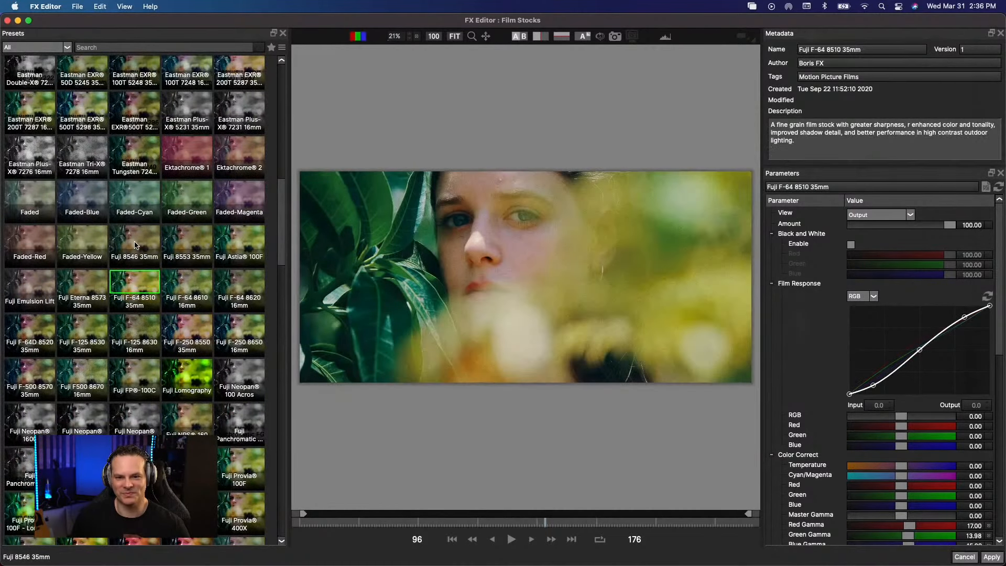
click(136, 245)
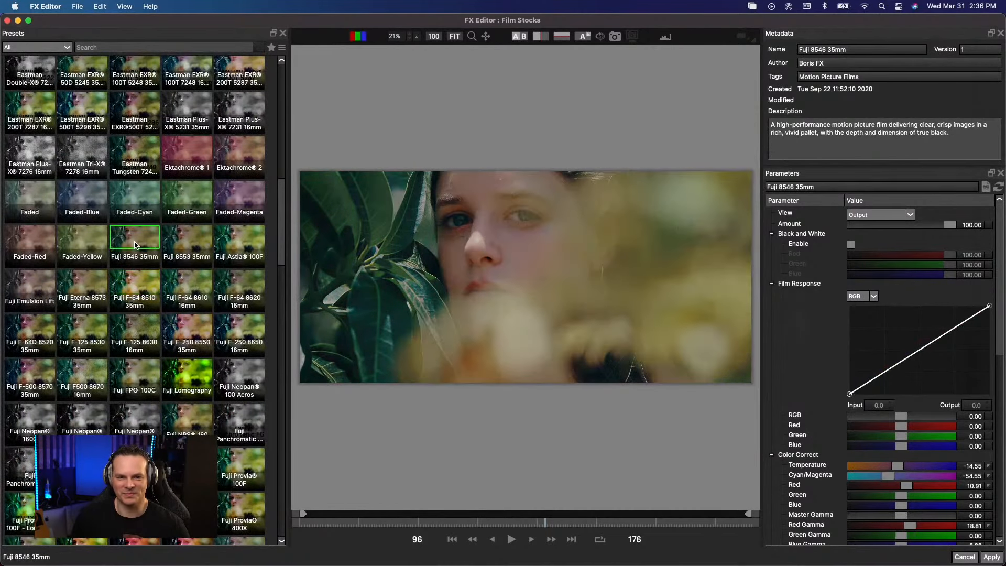
click(189, 246)
- Try the Eastman EXR 500T 5296 35mm, Plus-X 5231 35mm and Plus-X 7231 16mm presets
scroll(189, 247, up, 5)
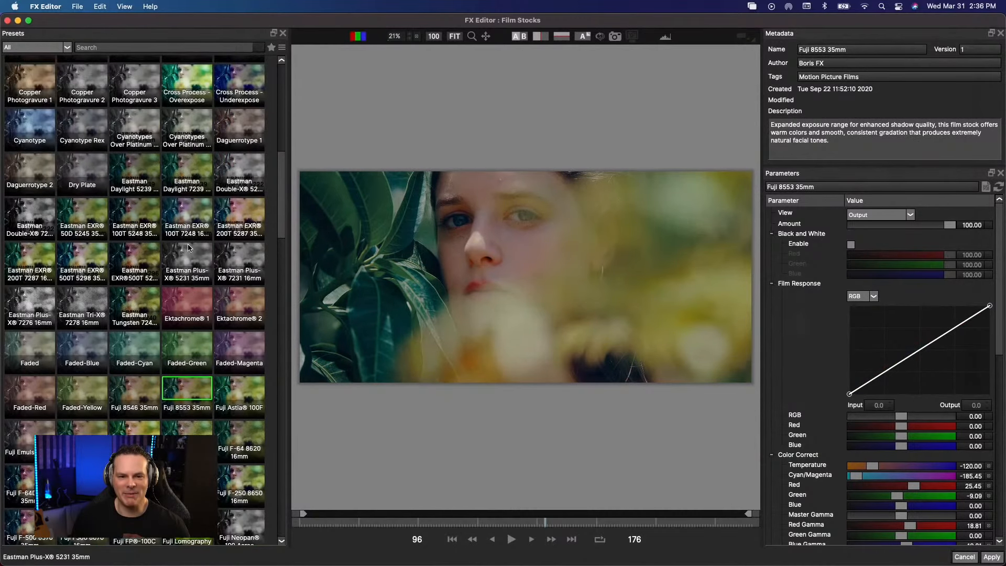
click(142, 251)
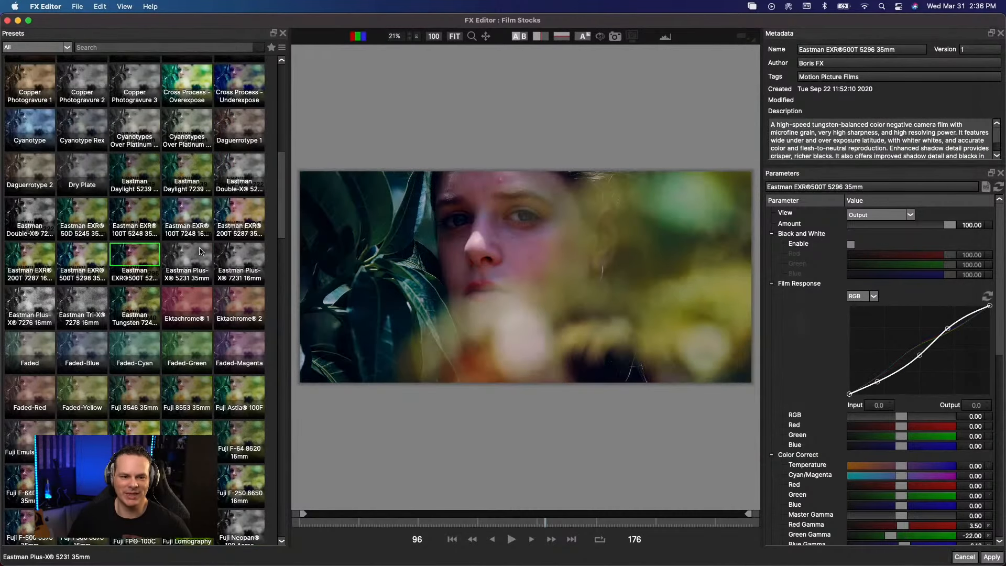
click(201, 251)
click(247, 254)
- Try the Ilford HP5 Plus 400 - Diana F+ preset and the Kodachrome 35mm 6 preset
scroll(155, 264, down, 10)
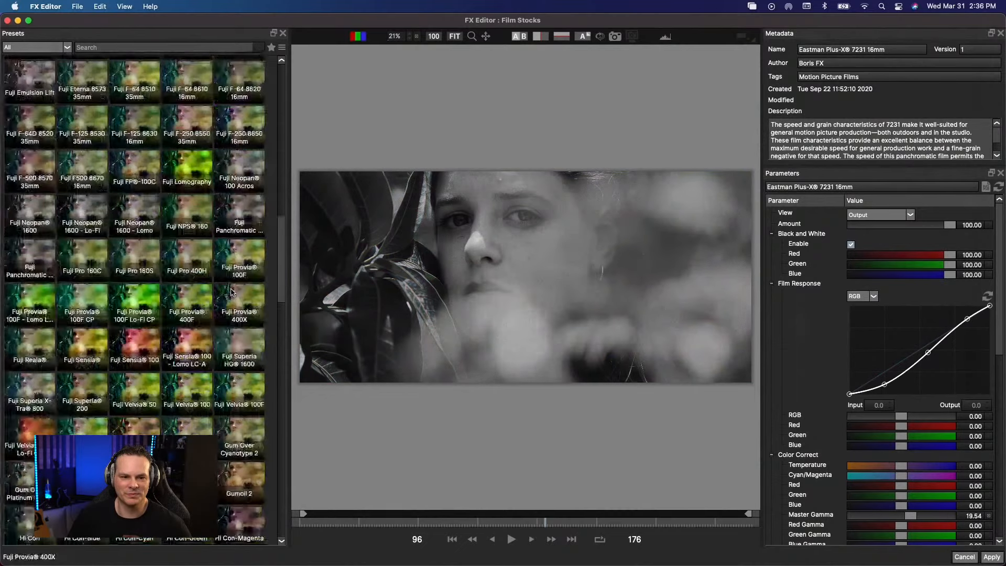
click(136, 251)
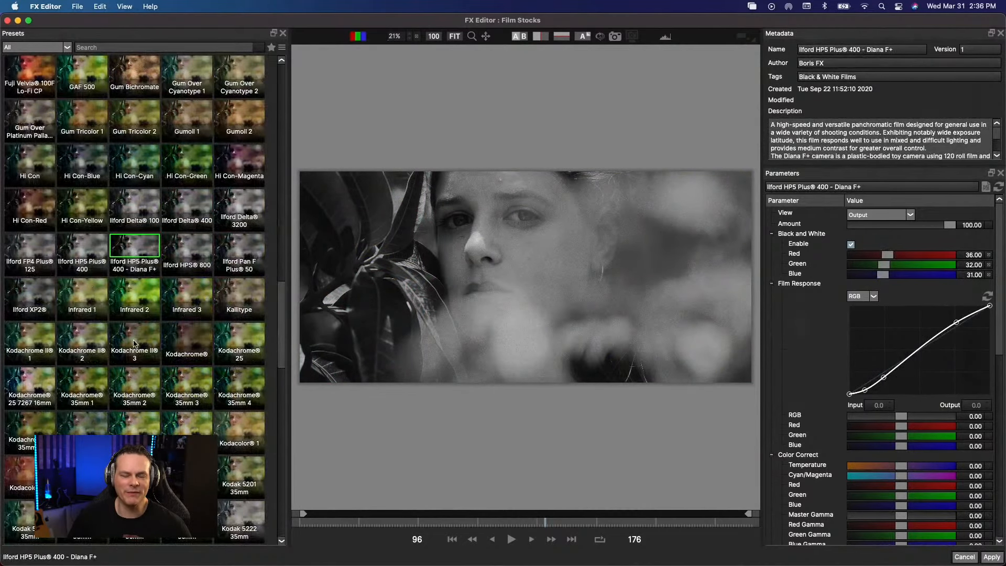
scroll(135, 344, down, 5)
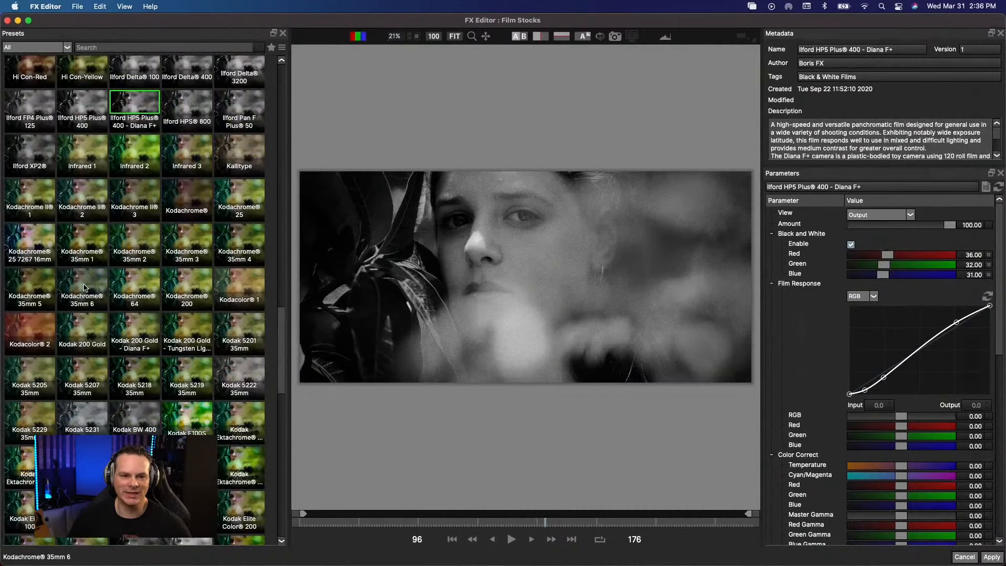
click(85, 288)
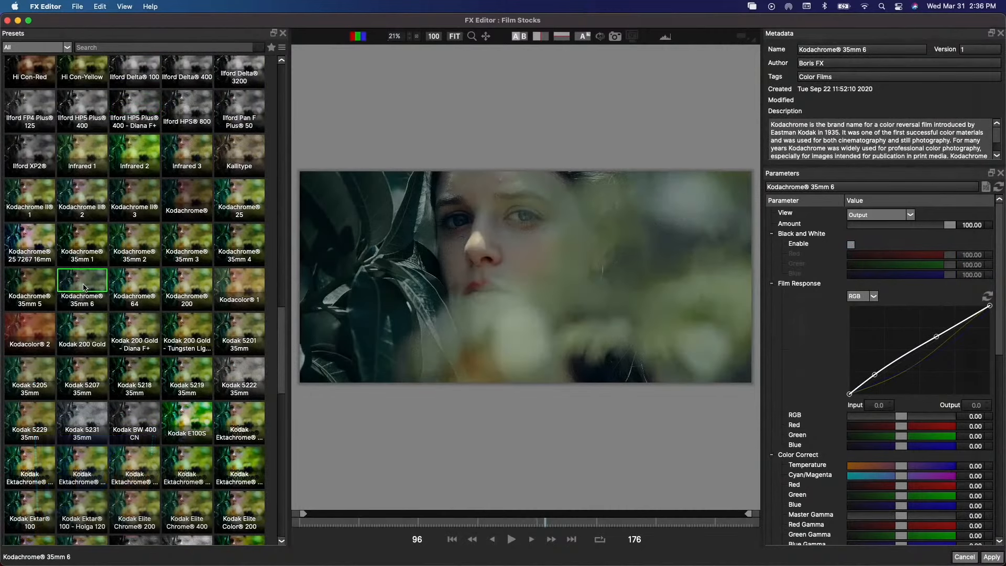
- Search the presets for "eastman", limit them to Motion Picture Films, and clear the search
click(107, 47)
text(eastman)
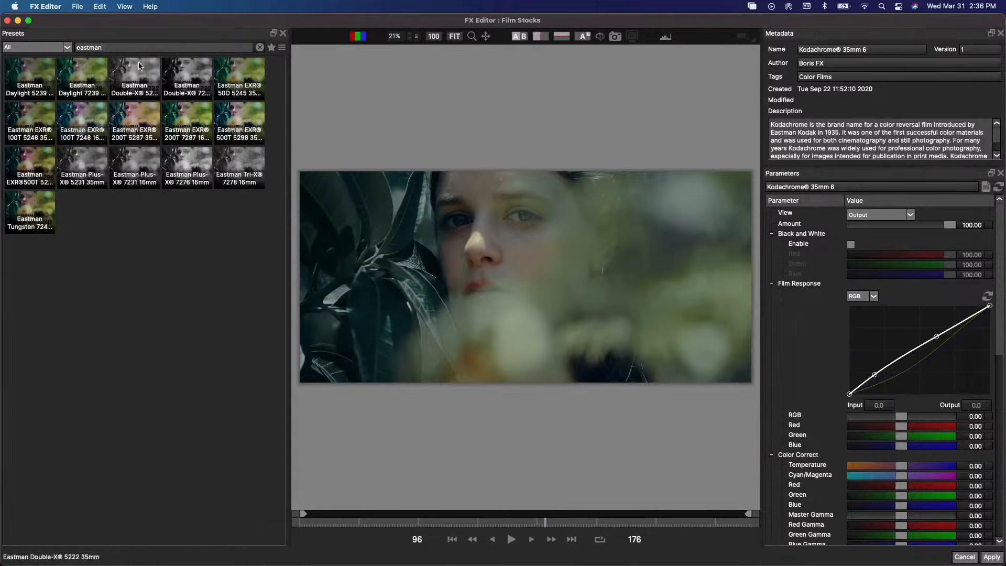
click(66, 47)
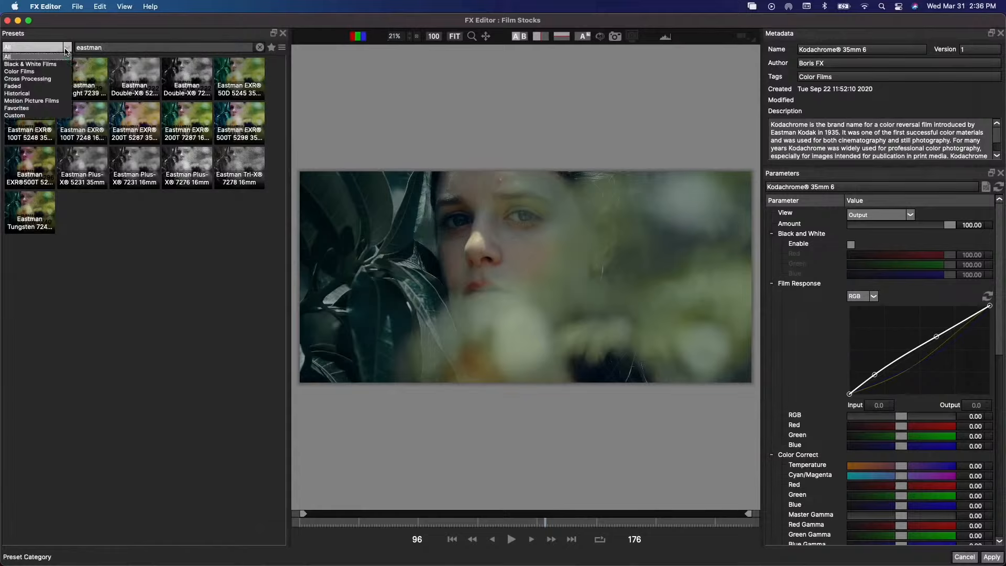
click(34, 100)
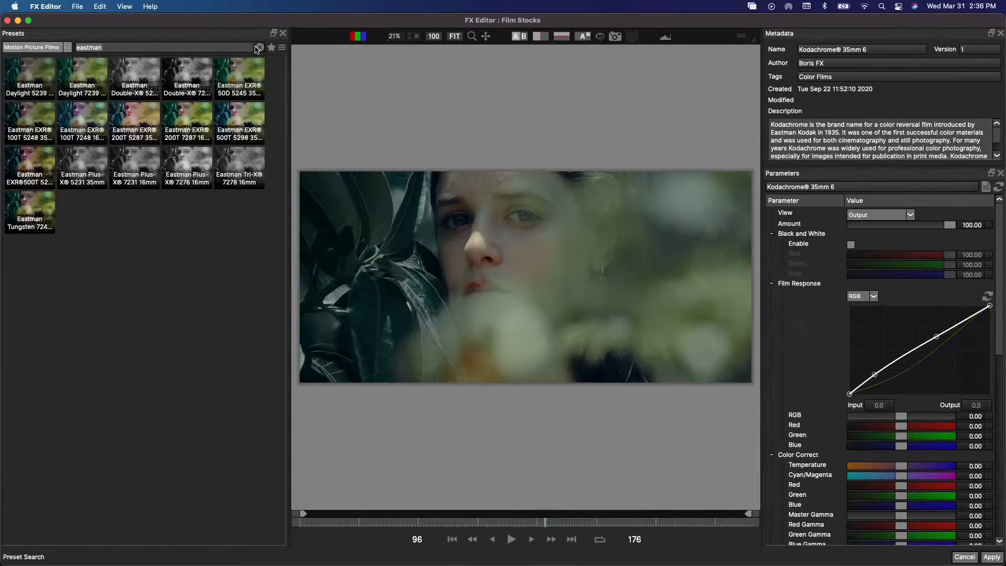
click(259, 48)
- Look through the Color Films and Faded preset categories, and filter the presets to Cross Processing
click(65, 47)
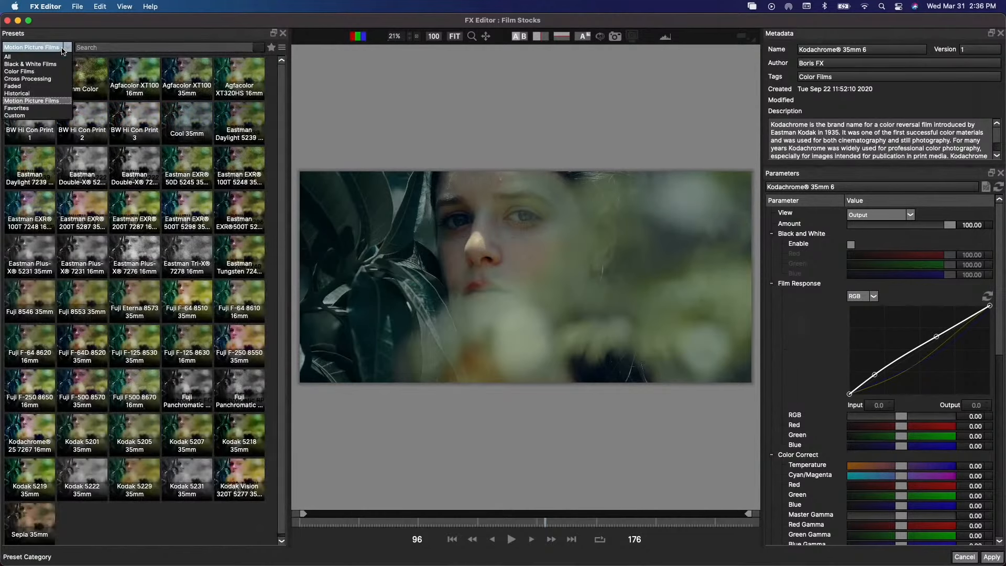
click(52, 73)
click(68, 48)
click(54, 84)
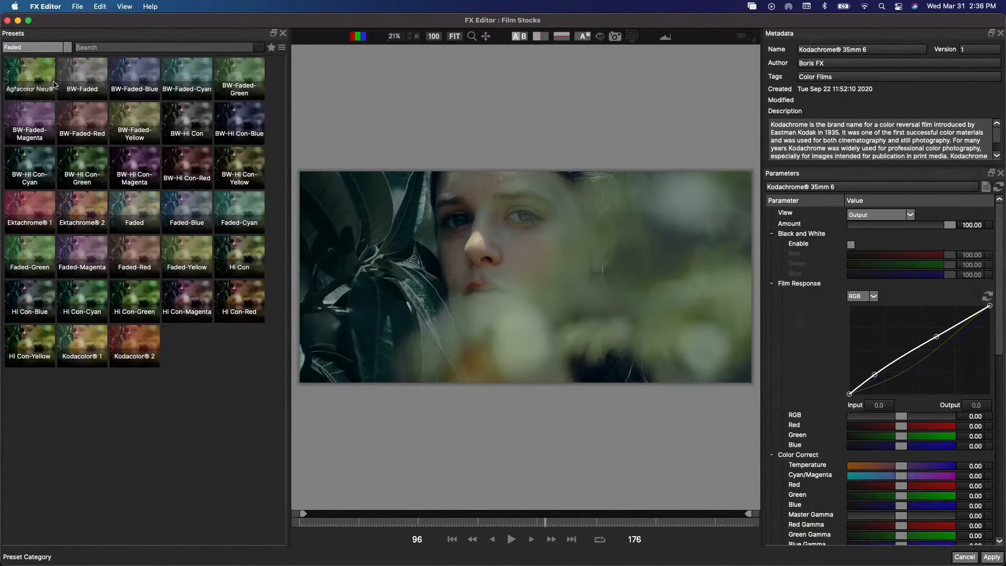
click(67, 48)
click(55, 79)
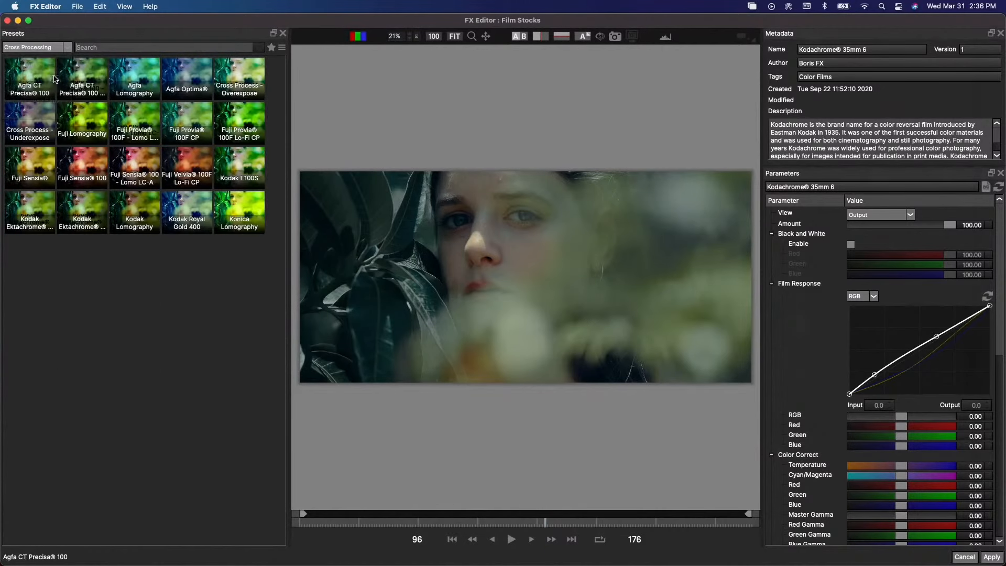
- Try Fuji Velvia 100F Lo-Fi CP, Kodak E100S, Kodak Royal Gold 400, Konica Lomography, Kodak Lomography and Kodak Ektachrome GX100
click(193, 164)
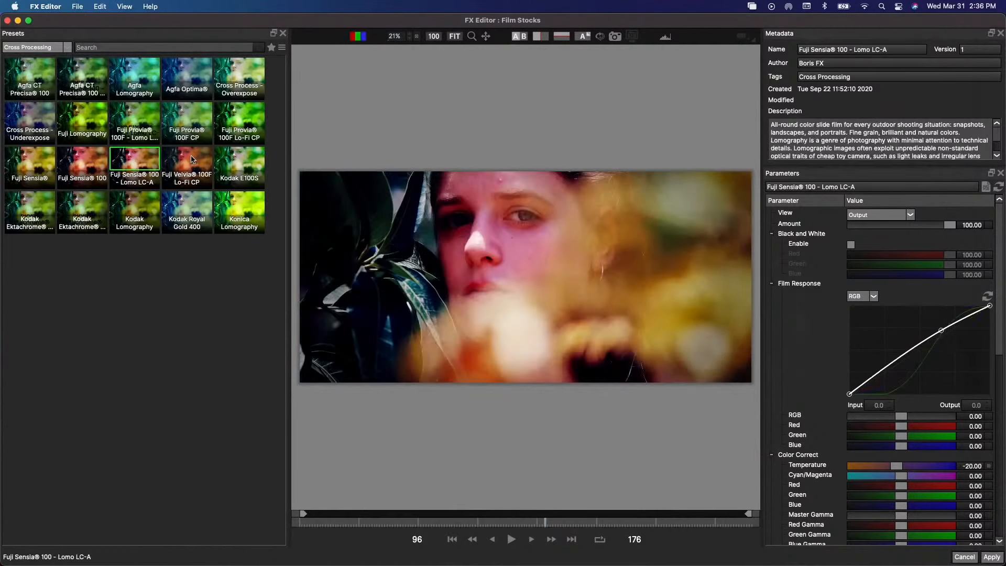
click(239, 162)
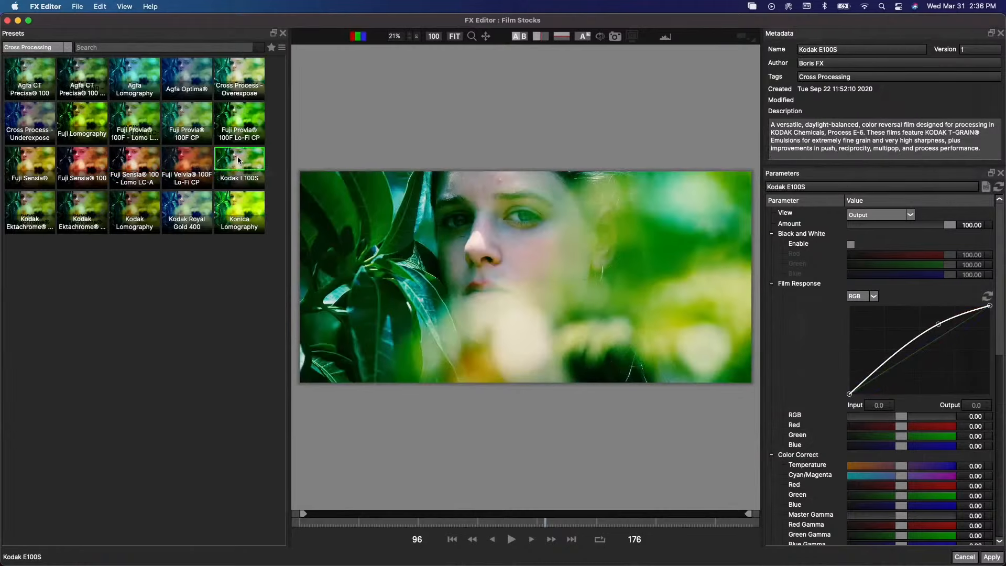
click(201, 205)
click(239, 197)
click(144, 201)
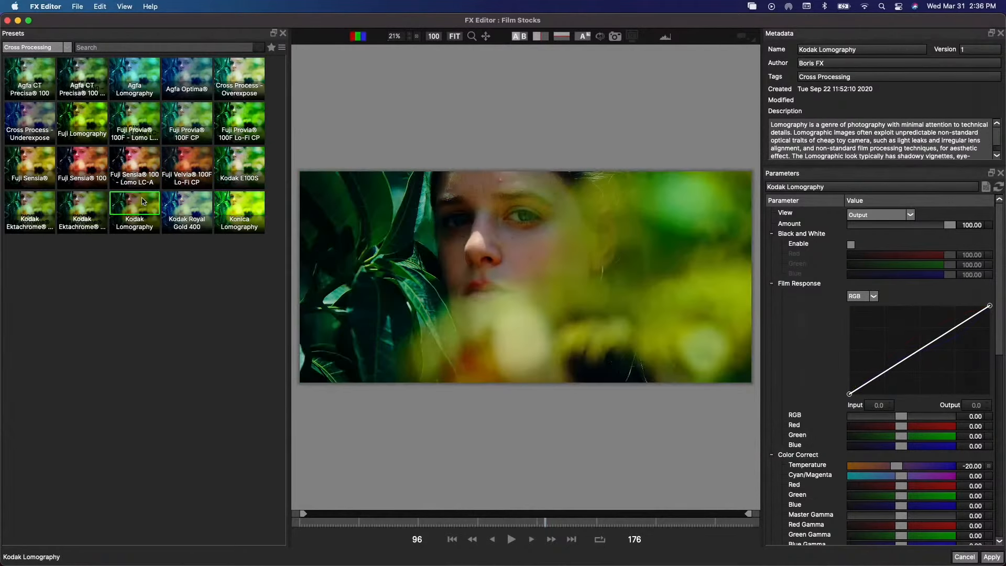
click(92, 201)
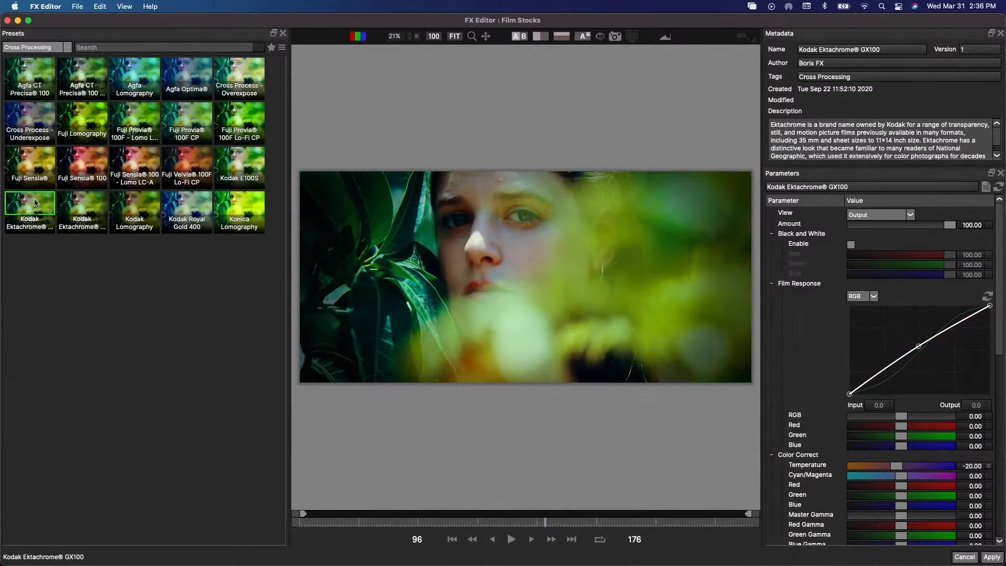
- Compare the Fuji Sensia, Sensia 100, Sensia 100 - Lomo LC-A and Velvia 100F Lo-Fi CP presets with Kodak E100S
click(30, 164)
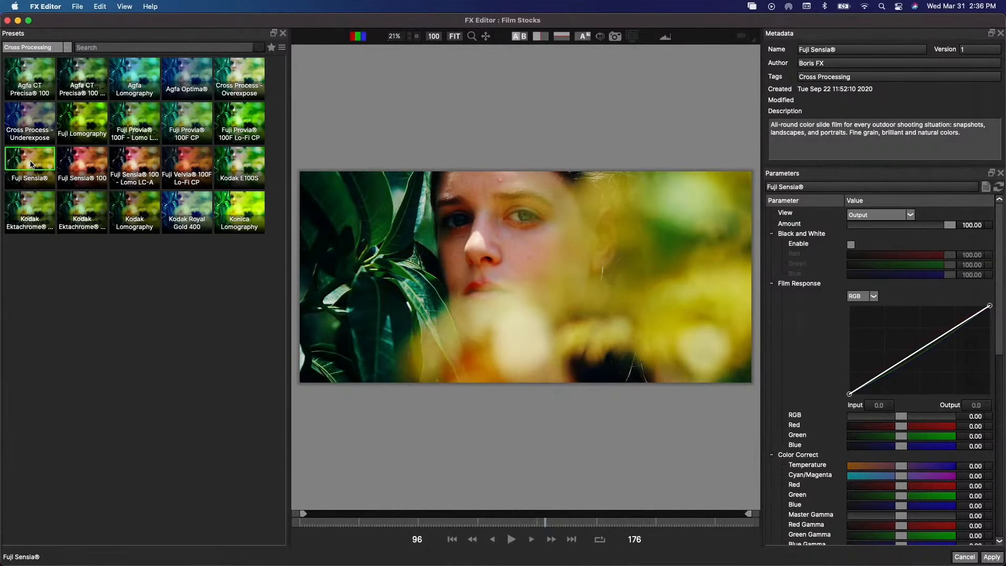
click(82, 163)
click(39, 162)
click(135, 163)
click(180, 161)
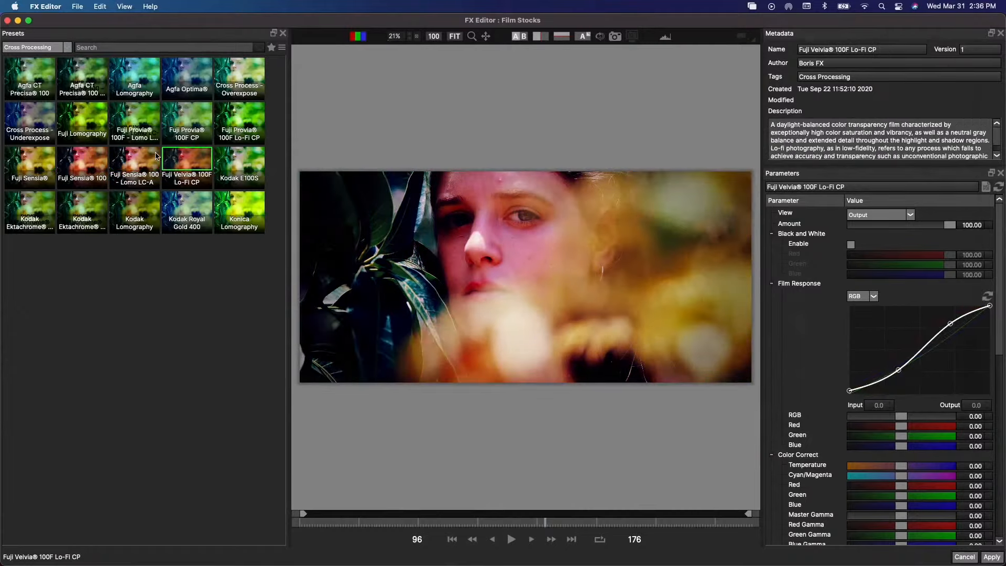
click(229, 160)
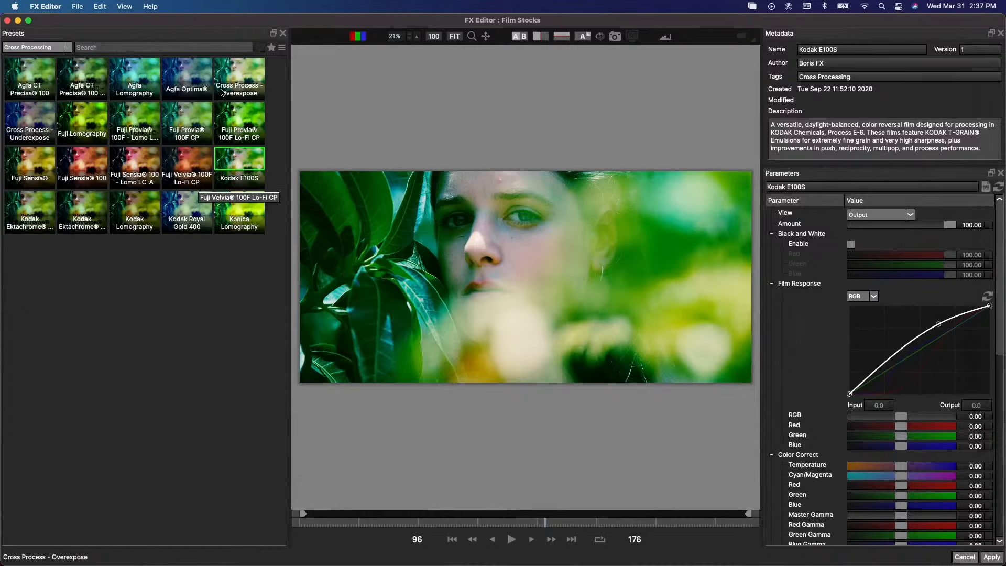
- Try Cross Process - Overexpose, Agfa Optima and Agfa Lomography, and choose the Fuji Provia 100F - Lomo LC-A preset
click(238, 76)
click(205, 77)
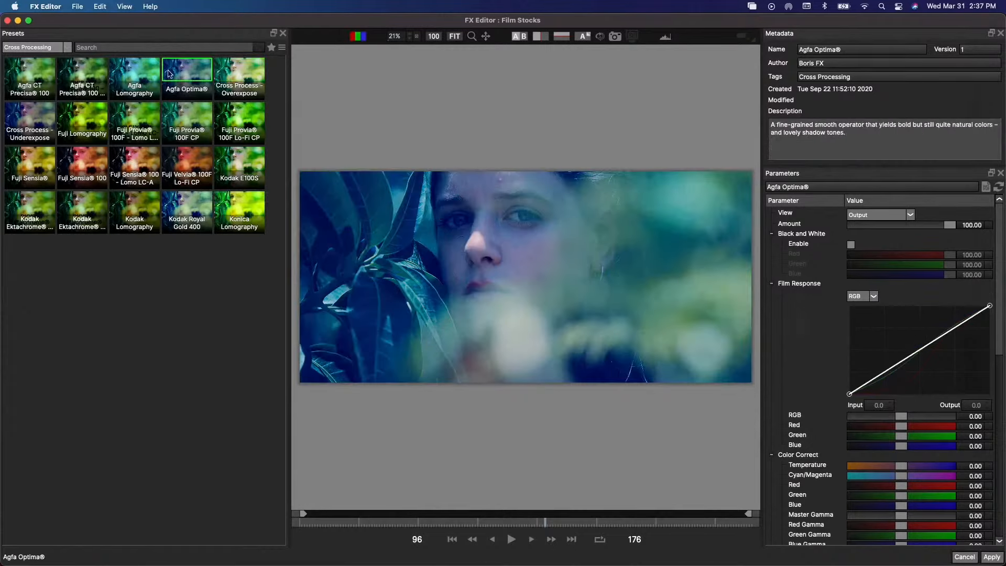
click(139, 72)
click(119, 109)
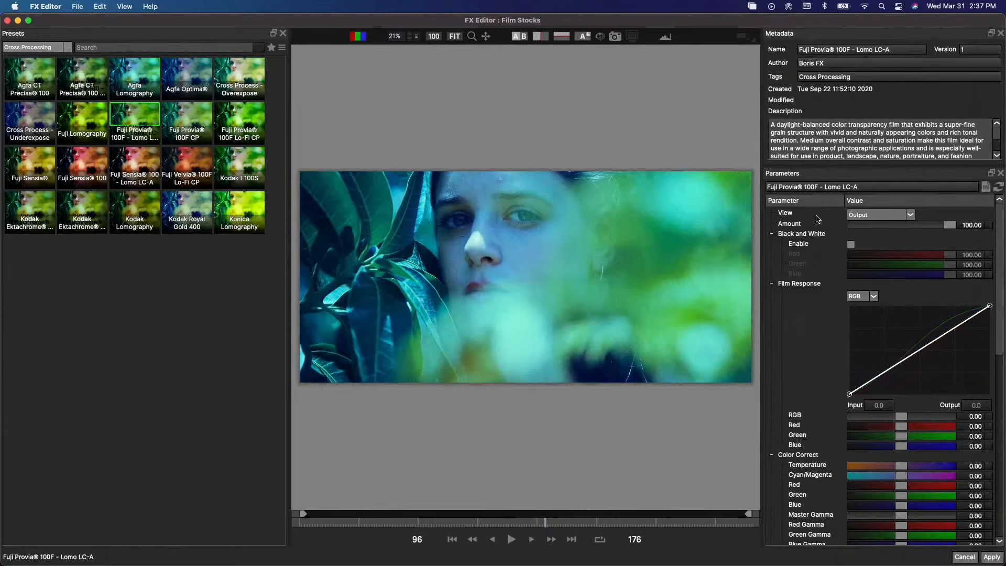
- Look through the preset's parameters from Film Response to Grain, try lowering its Amount to 29.73, and undo that change
drag(946, 223, 967, 226)
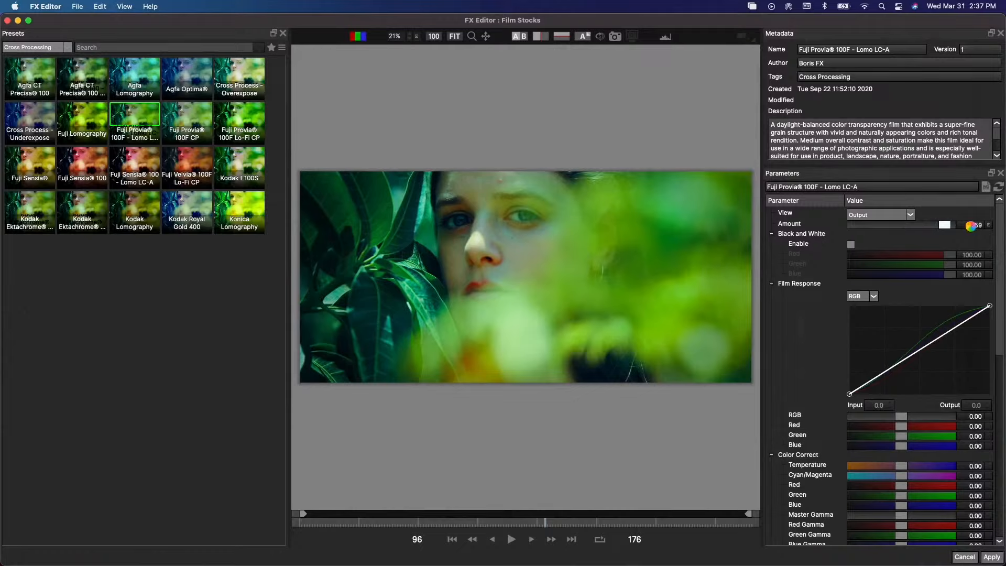
scroll(806, 449, down, 10)
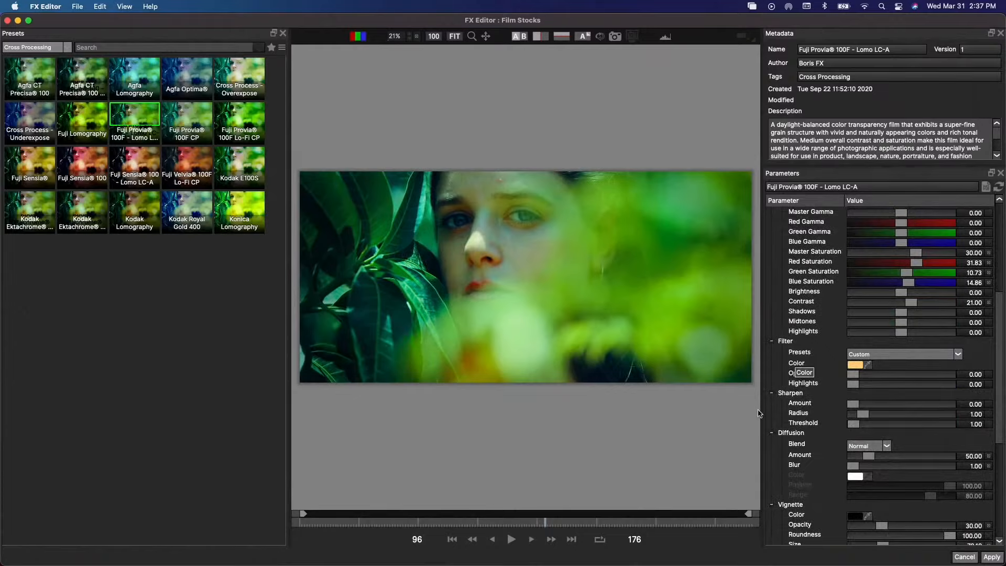
scroll(804, 451, down, 2)
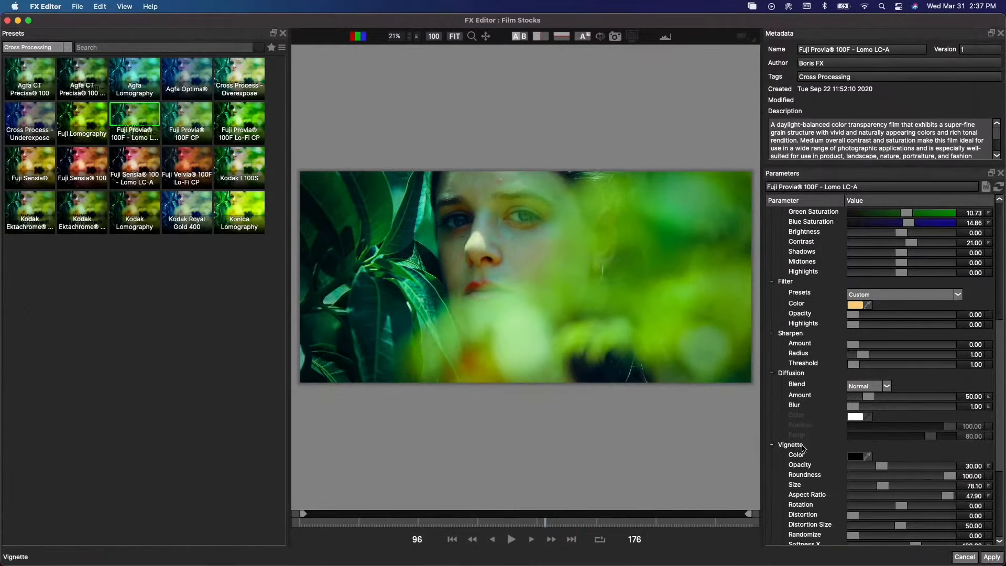
scroll(804, 450, down, 5)
scroll(804, 445, down, 3)
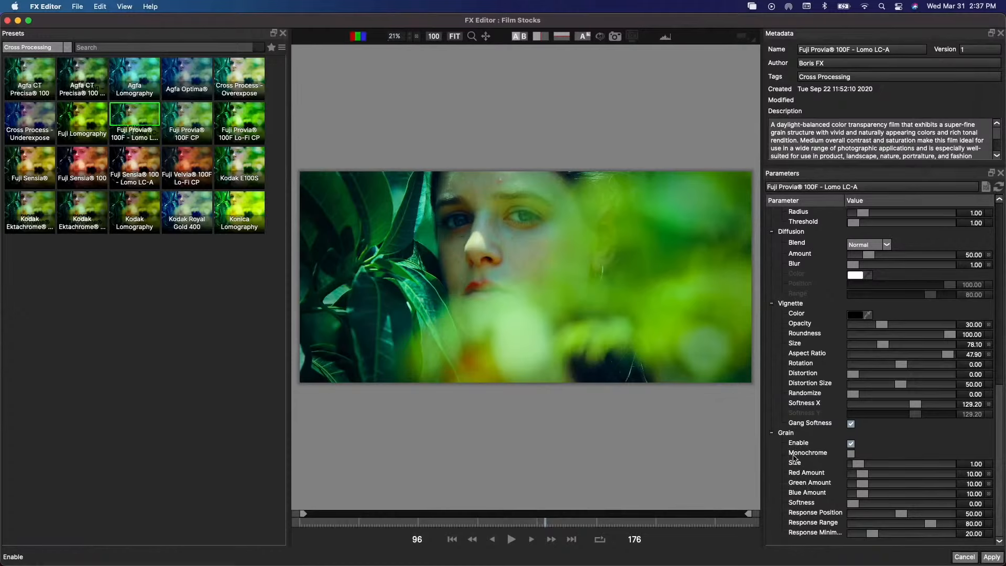
scroll(795, 455, up, 3)
scroll(795, 455, down, 15)
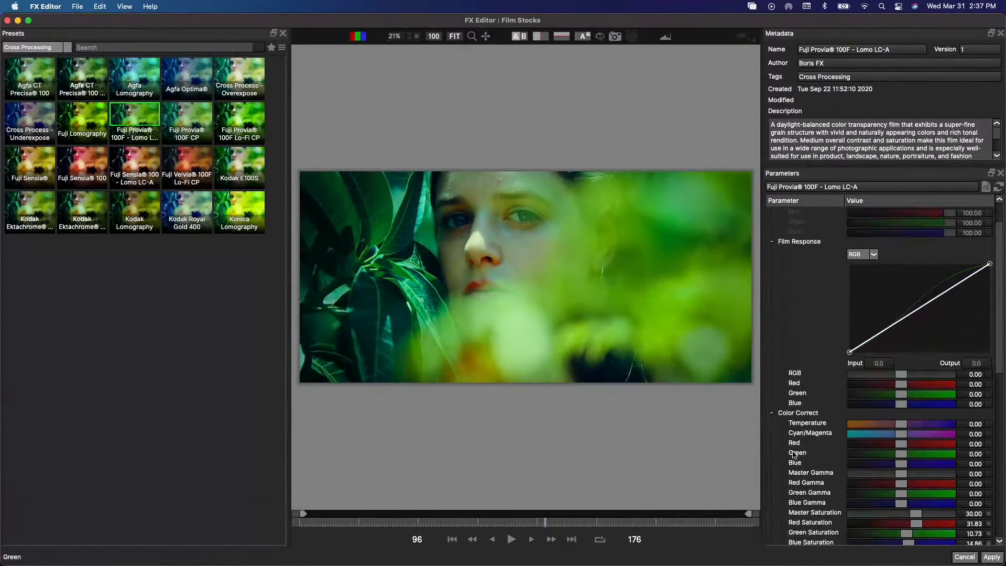
drag(851, 216, 882, 214)
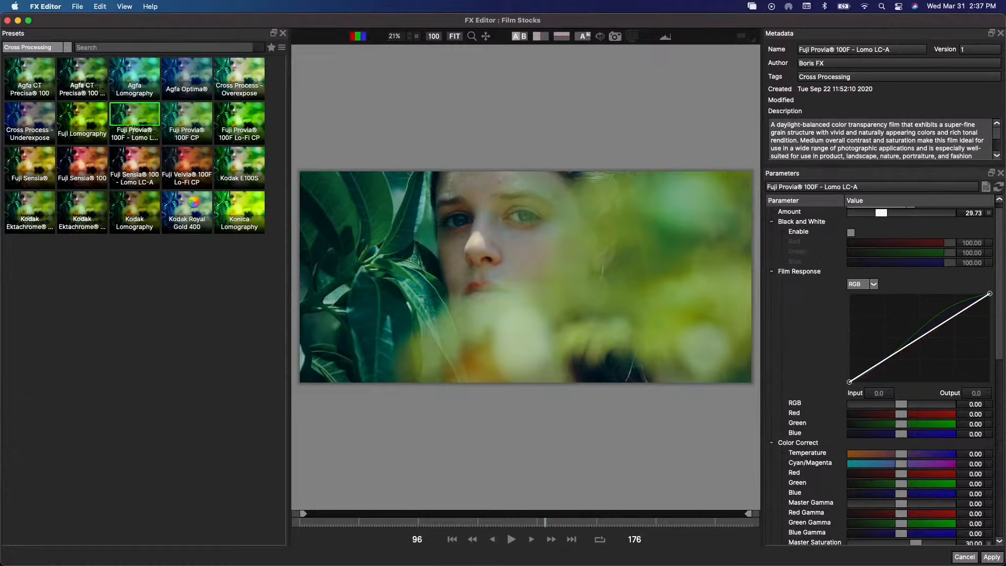
key(super+z)
- Apply the Kodak Royal Gold 400 preset, return to Final Cut Pro and place the playhead at 3:00 on the plant clip
click(191, 201)
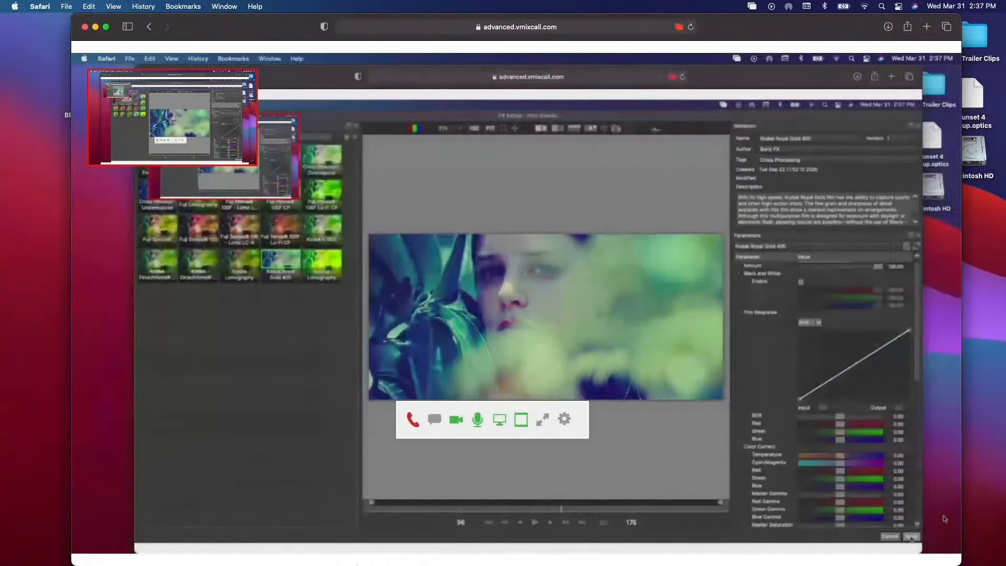
mouse_move(413, 549)
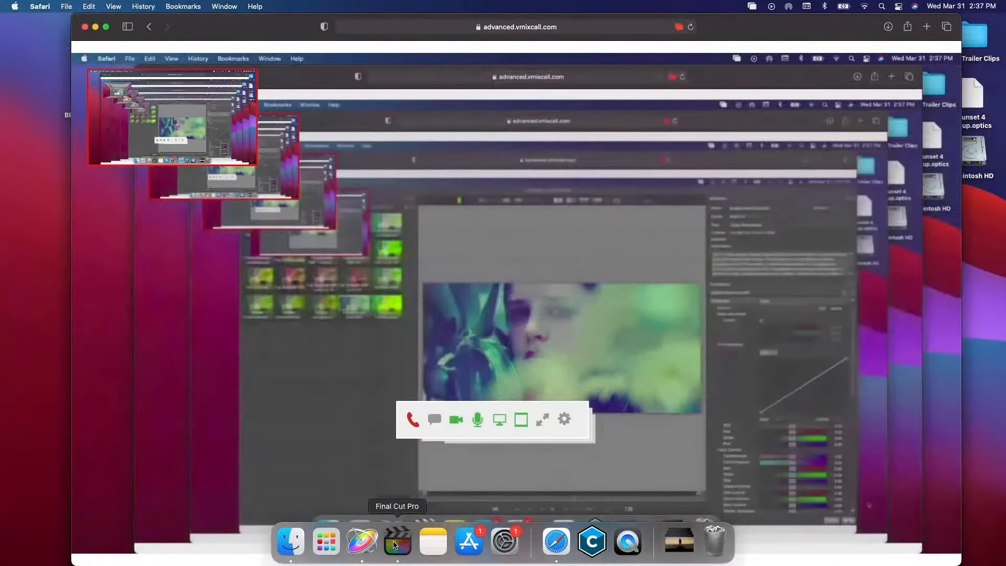
click(397, 543)
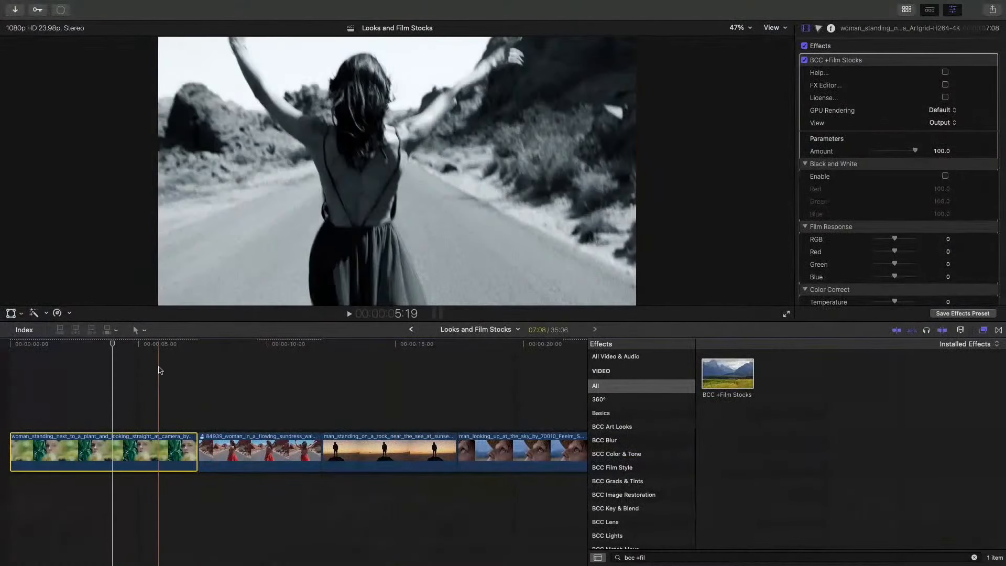
scroll(137, 372, left, 2)
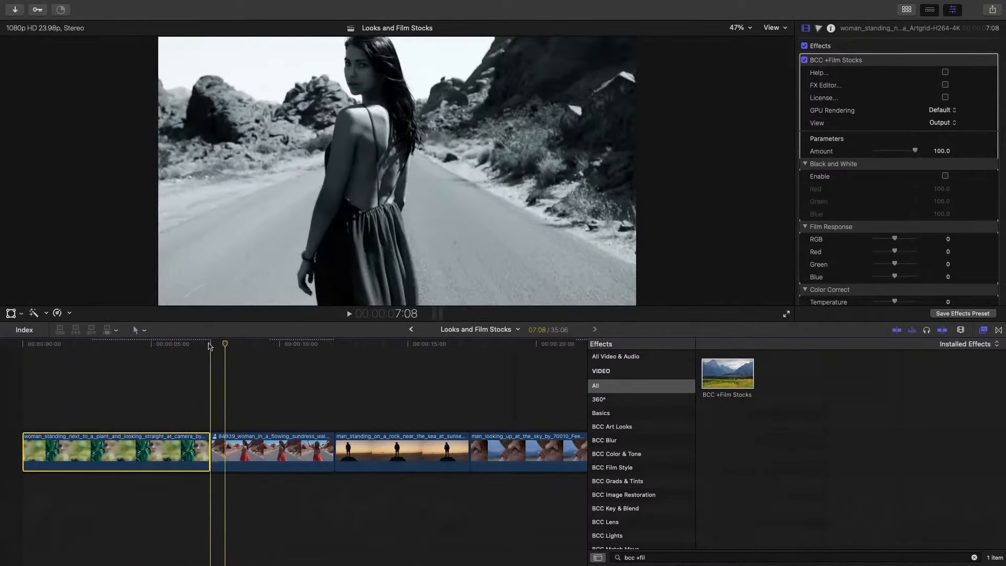
click(100, 345)
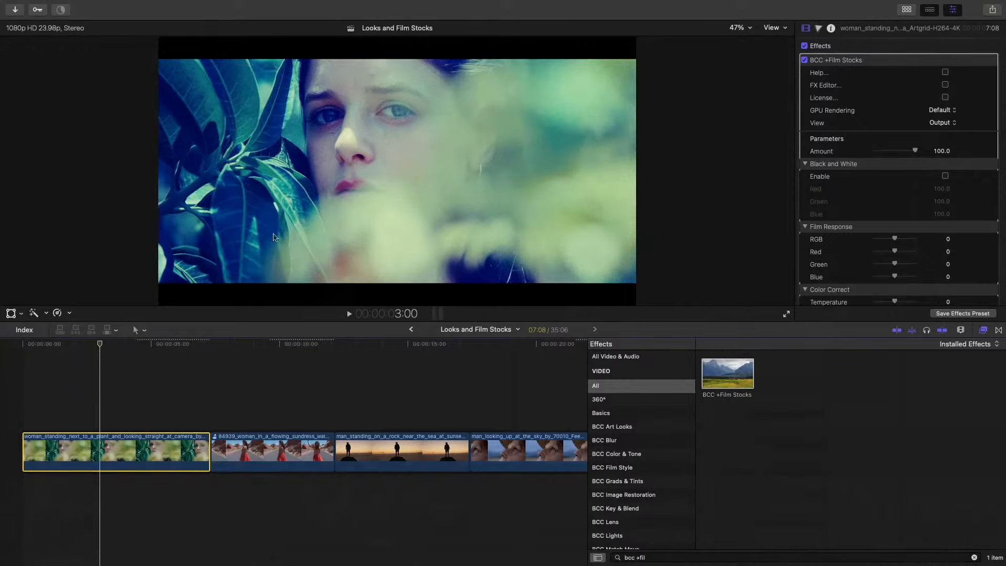
- Switch to Motion and minimize the browser window behind its Project Browser
mouse_move(160, 565)
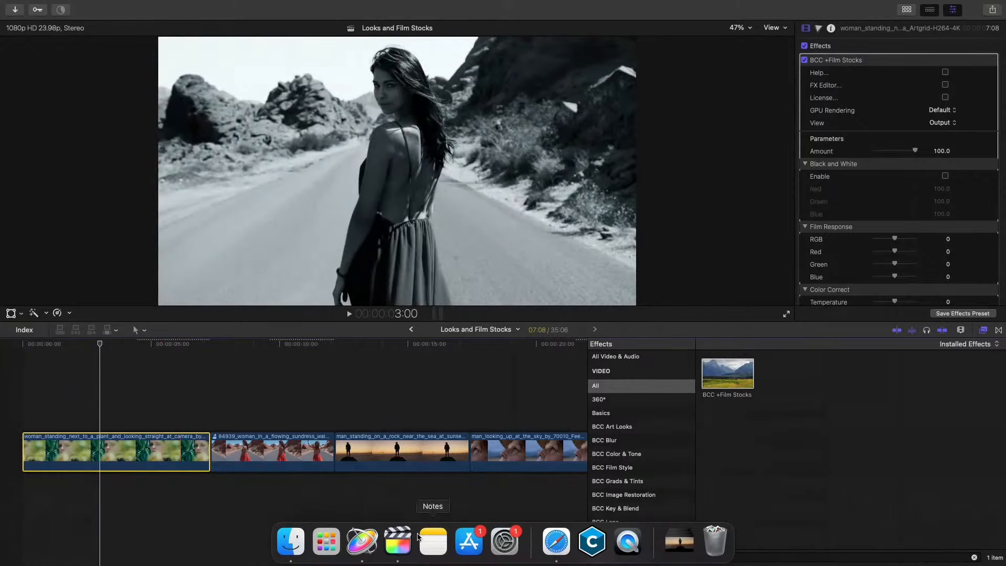
click(372, 542)
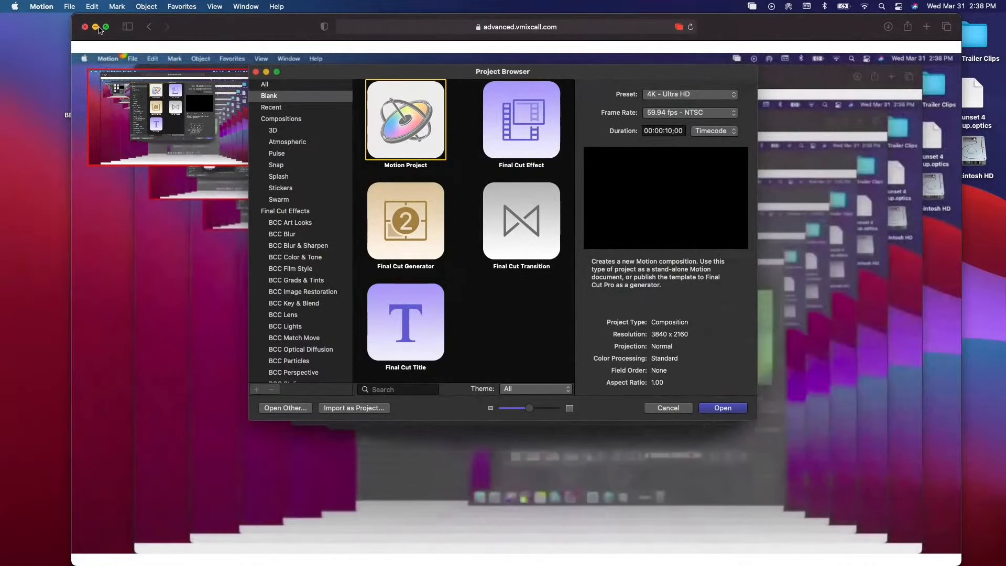
click(95, 30)
click(95, 29)
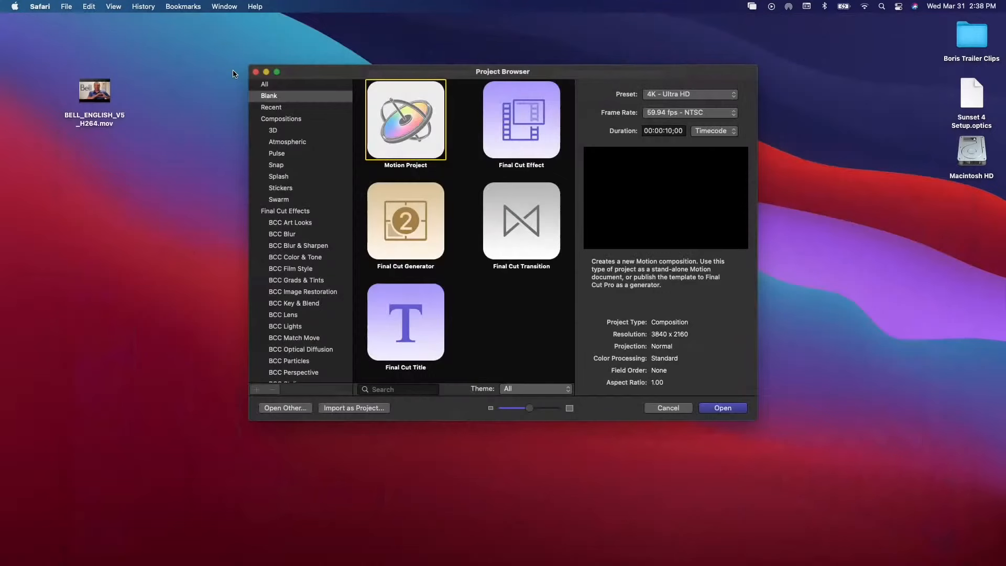
- Create a blank Final Cut Title project with the 4K - Ultra HD preset at 59.94 fps - NTSC
double_click(420, 330)
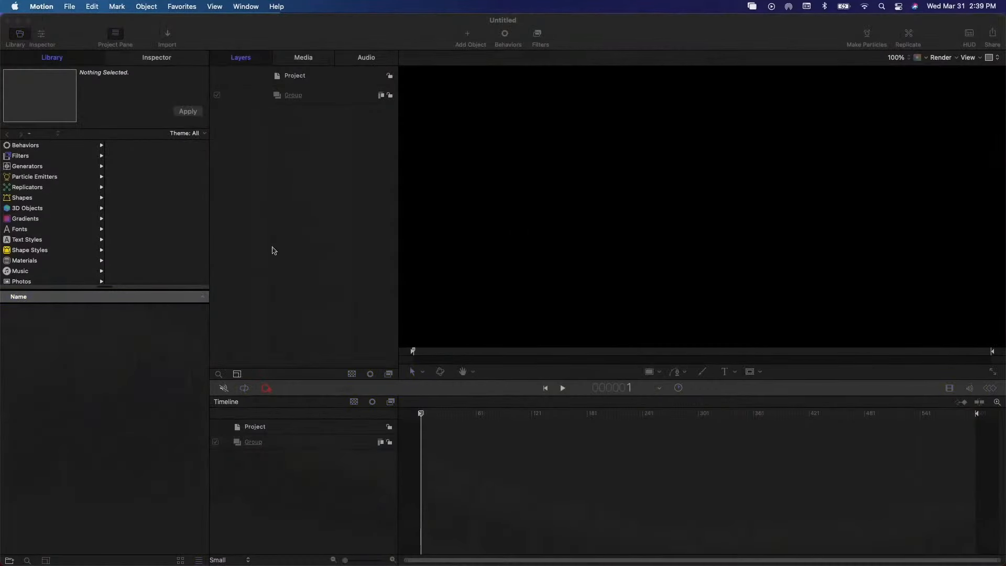
click(70, 7)
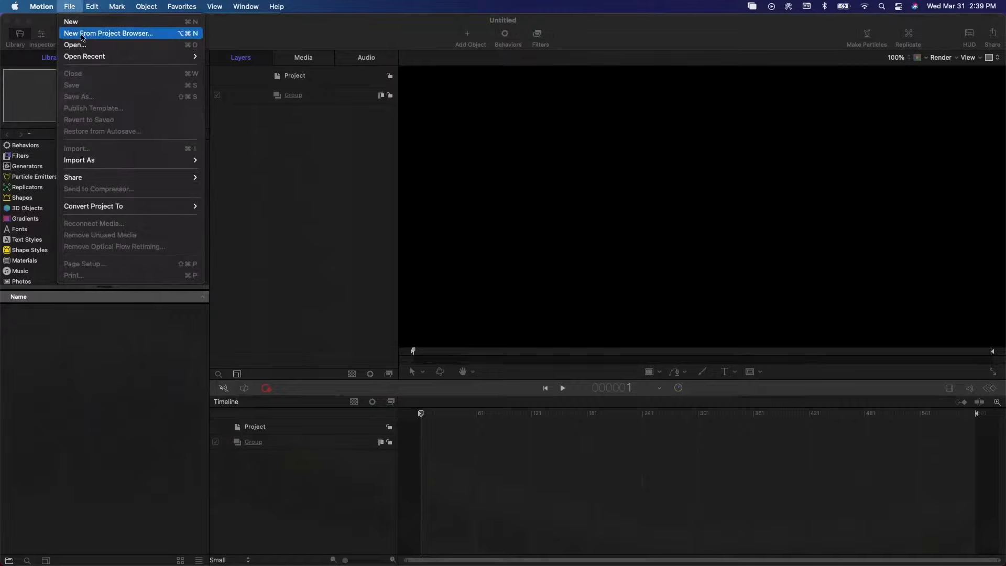
click(83, 26)
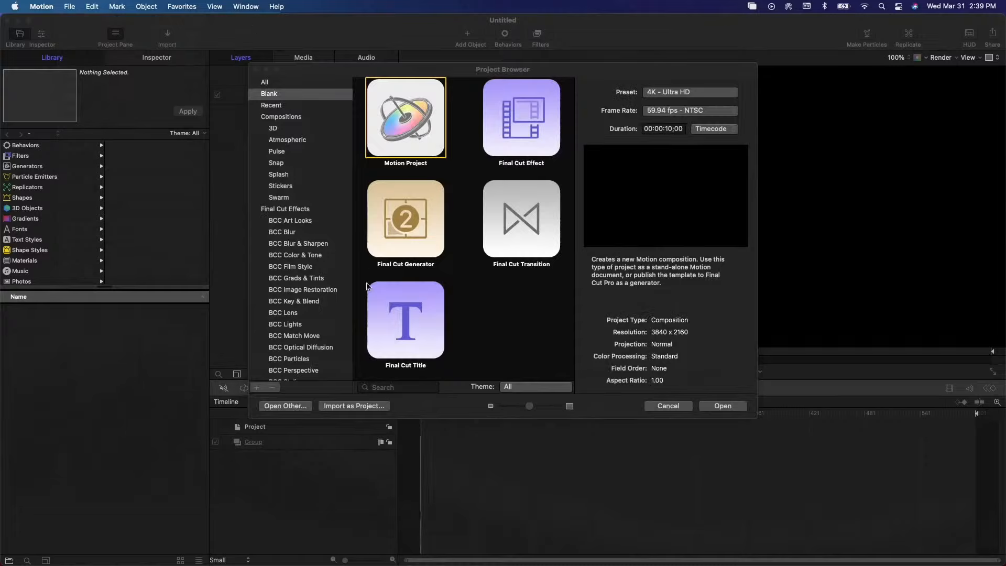
click(425, 320)
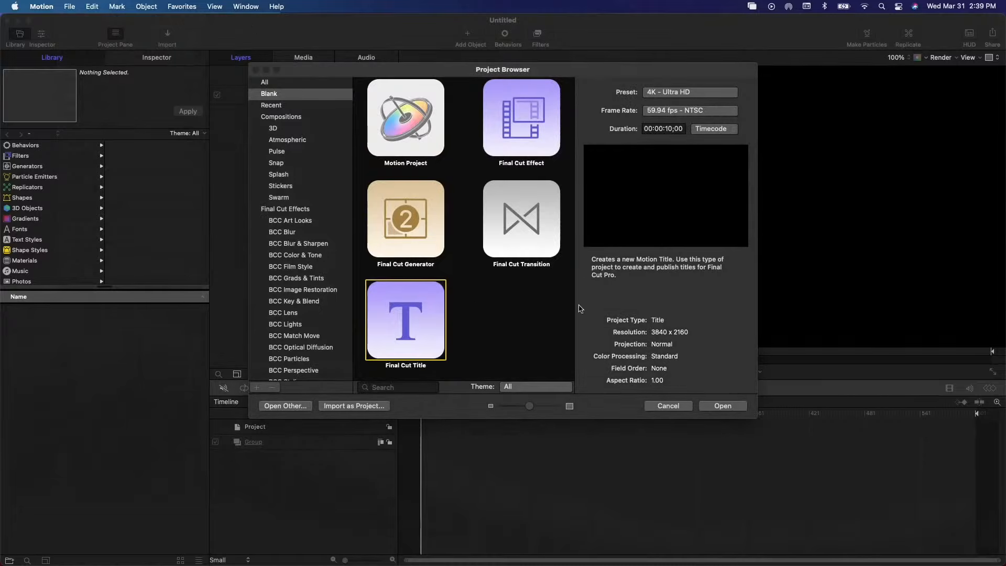
click(730, 412)
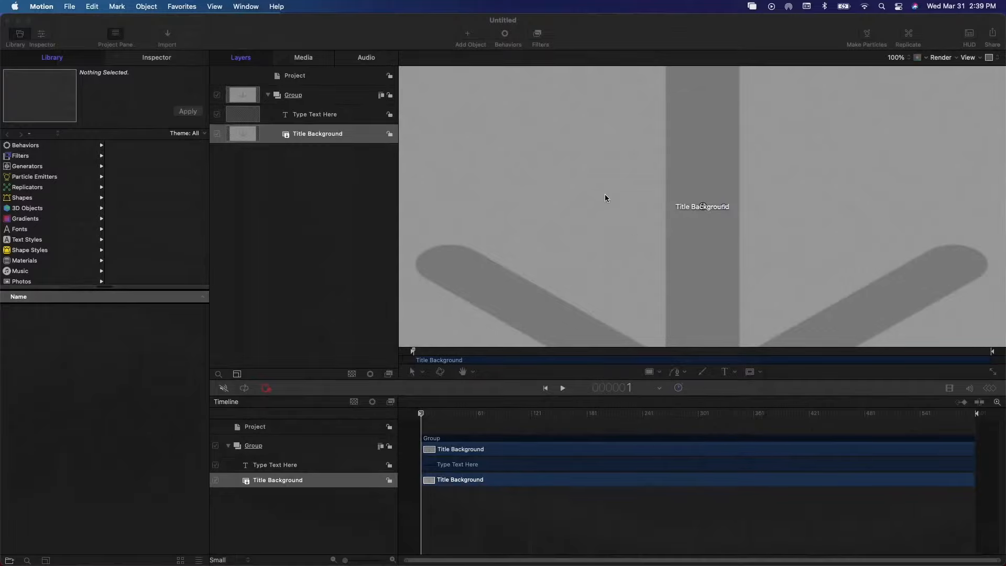
- Delete the Type Text Here layer from the title, keeping only the Title Background
click(308, 116)
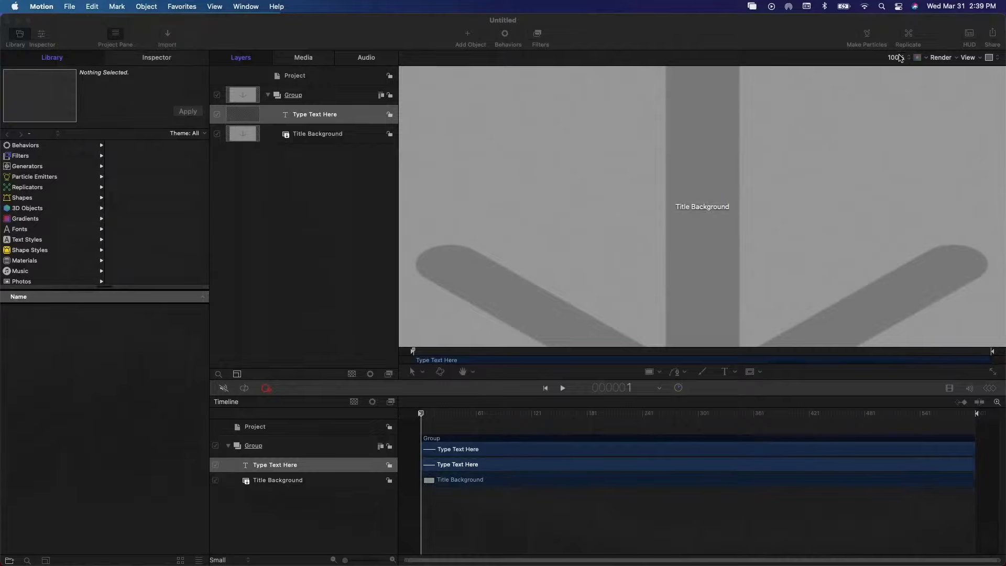
click(900, 58)
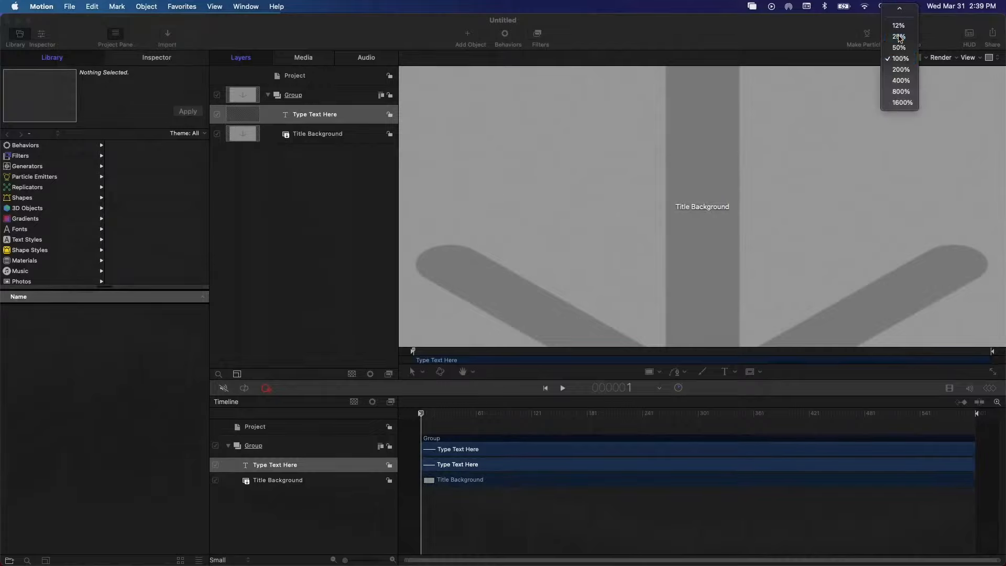
click(899, 37)
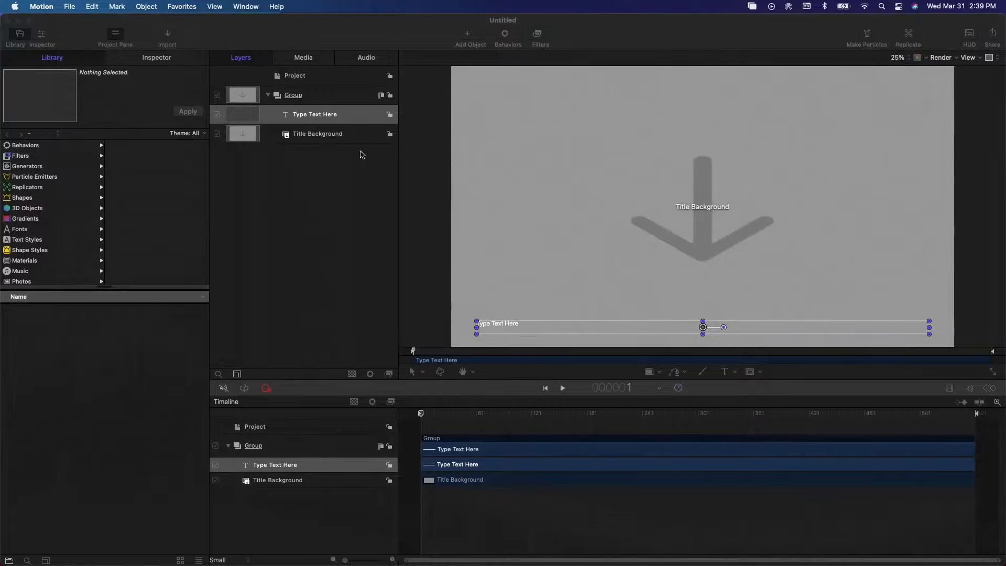
right_click(329, 115)
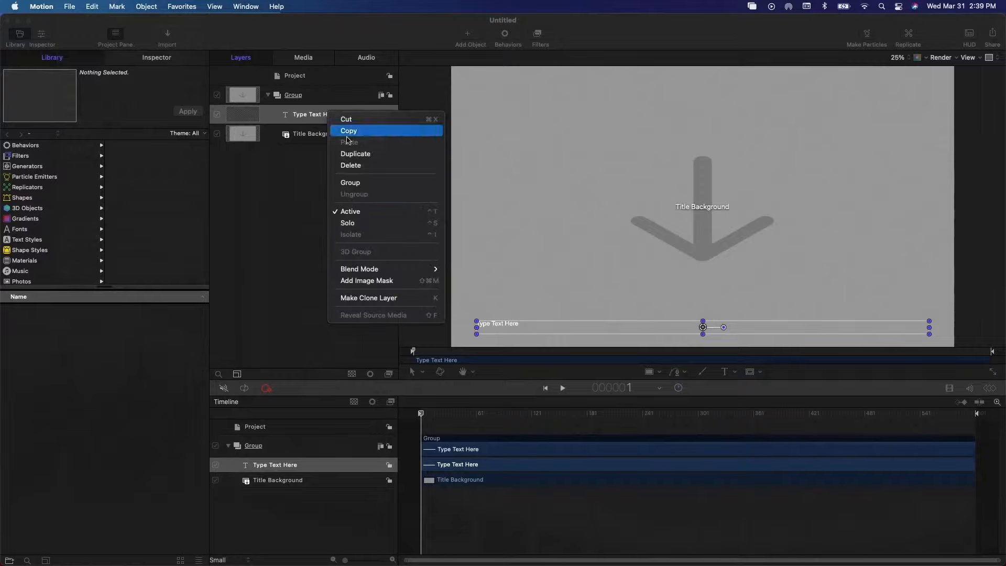
click(360, 166)
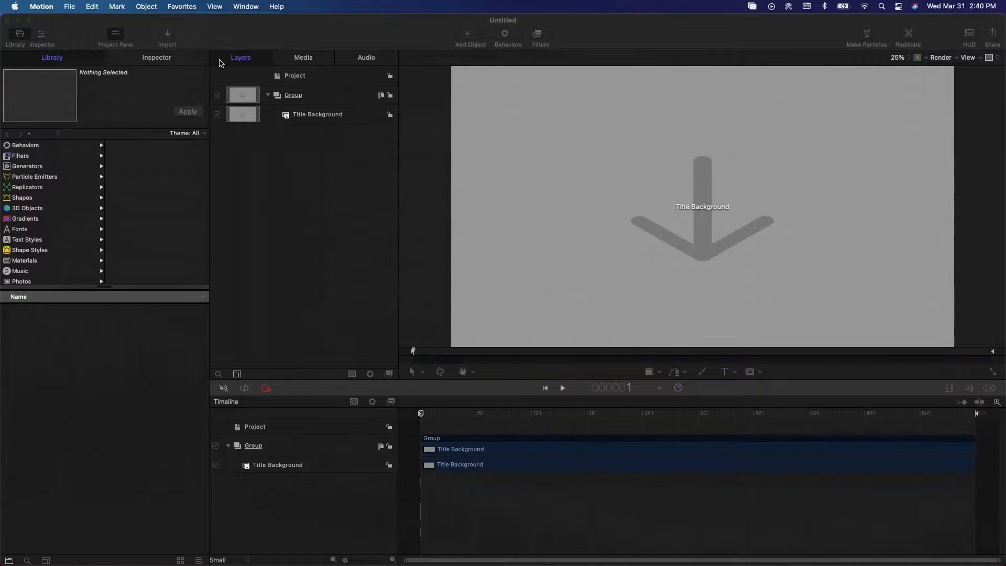
click(70, 8)
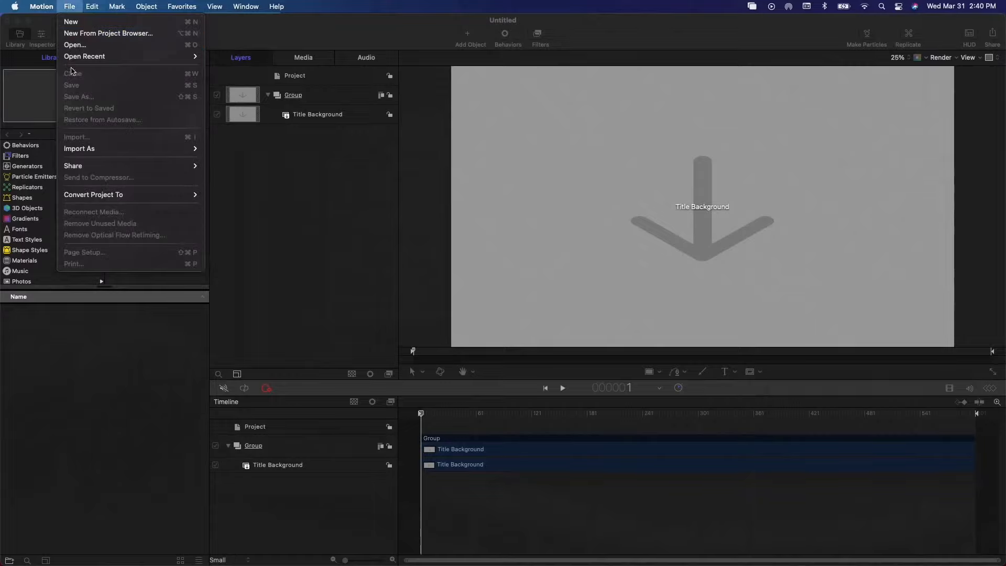
click(325, 198)
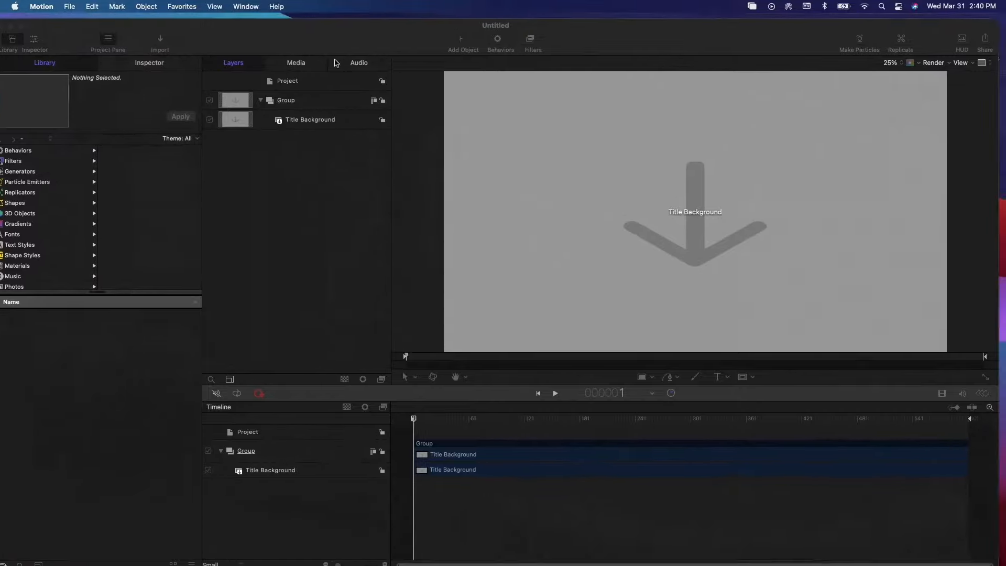
click(70, 7)
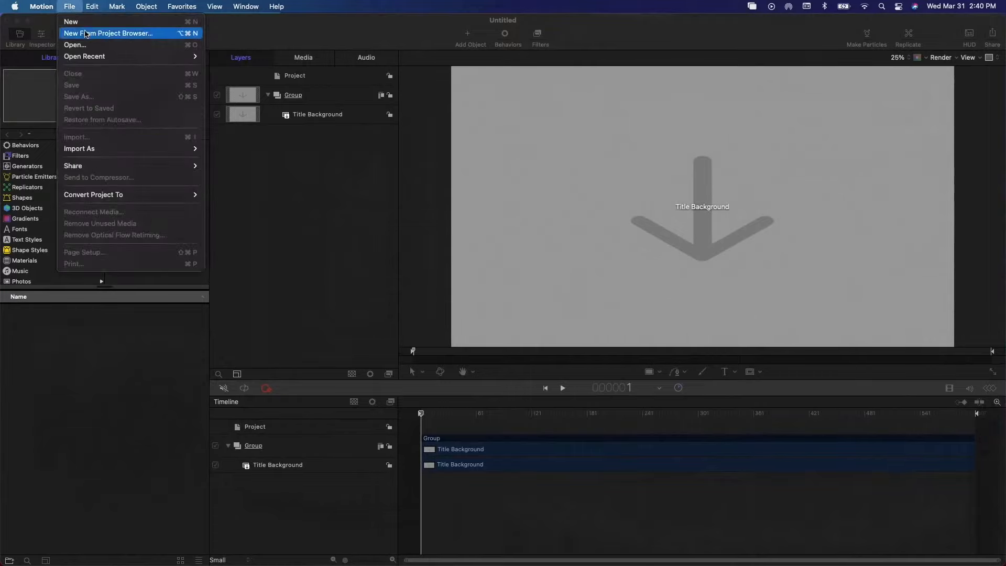
mouse_move(88, 166)
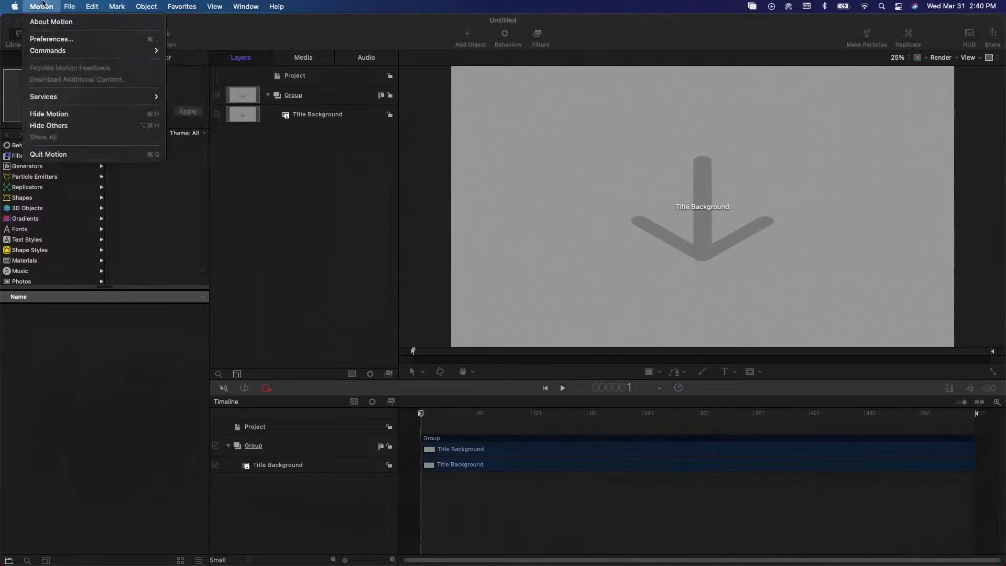
mouse_move(89, 9)
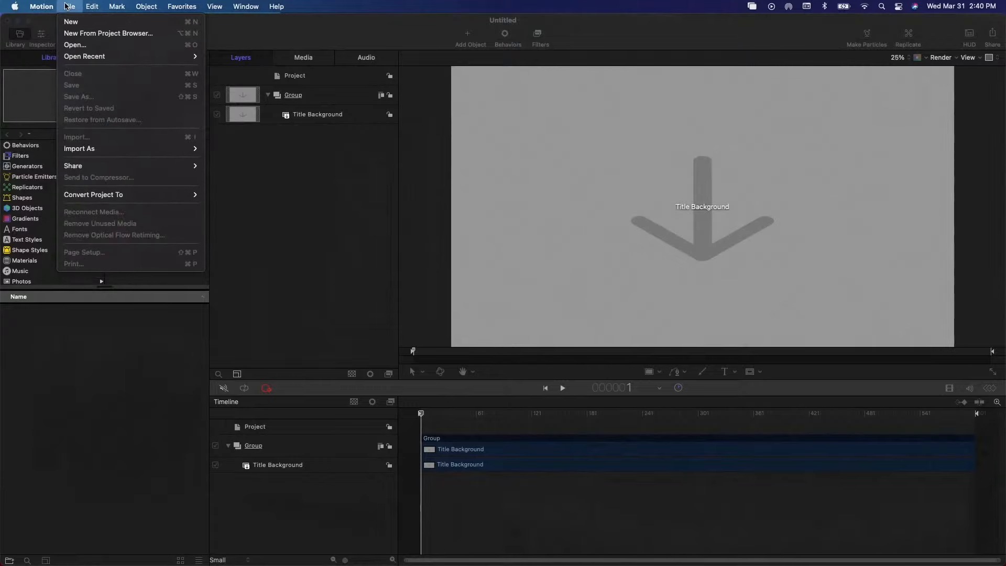
mouse_move(127, 165)
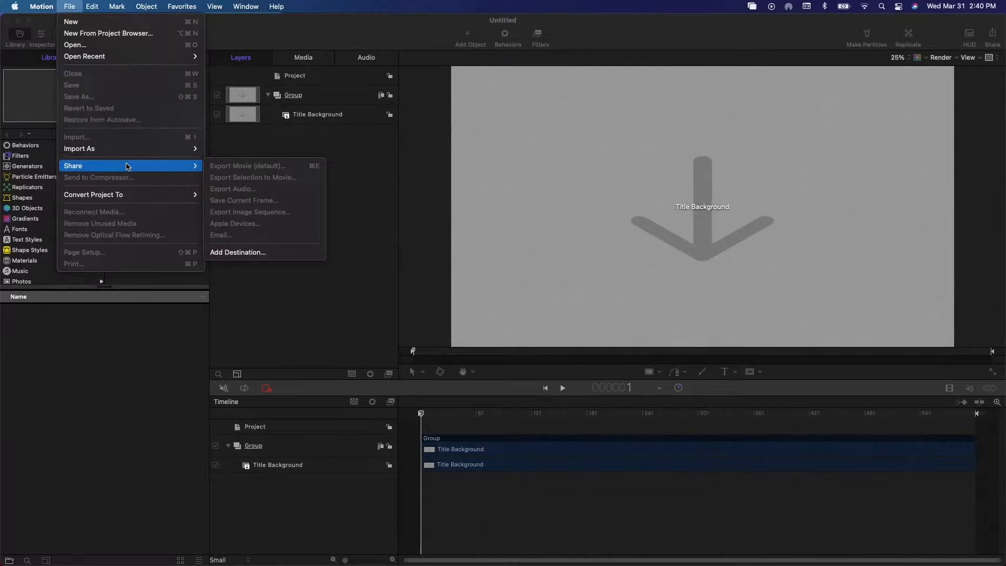
- Switch to Final Cut Pro, search the installed titles for "adjustm" and select the Adjustment title
key(super+Tab)
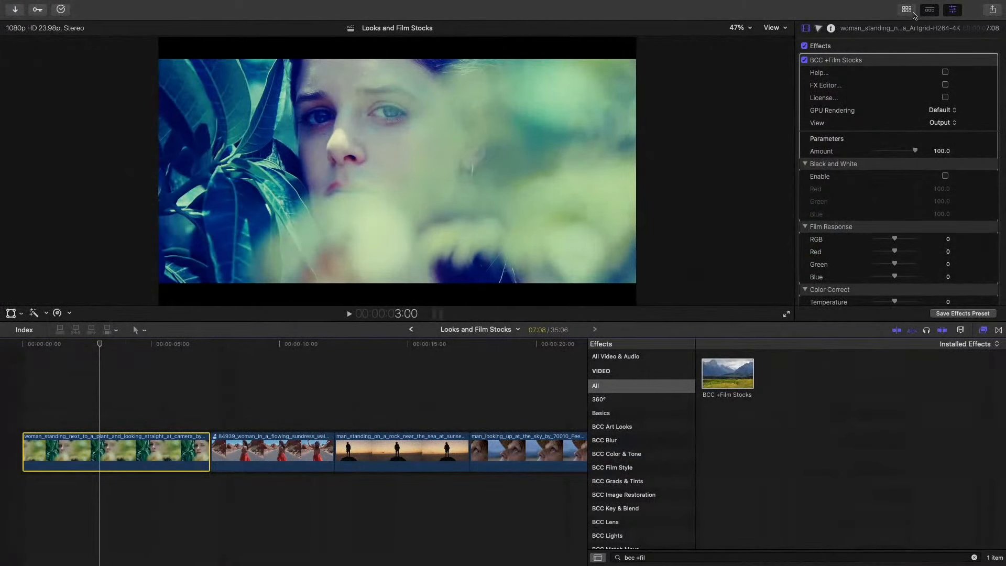
click(912, 11)
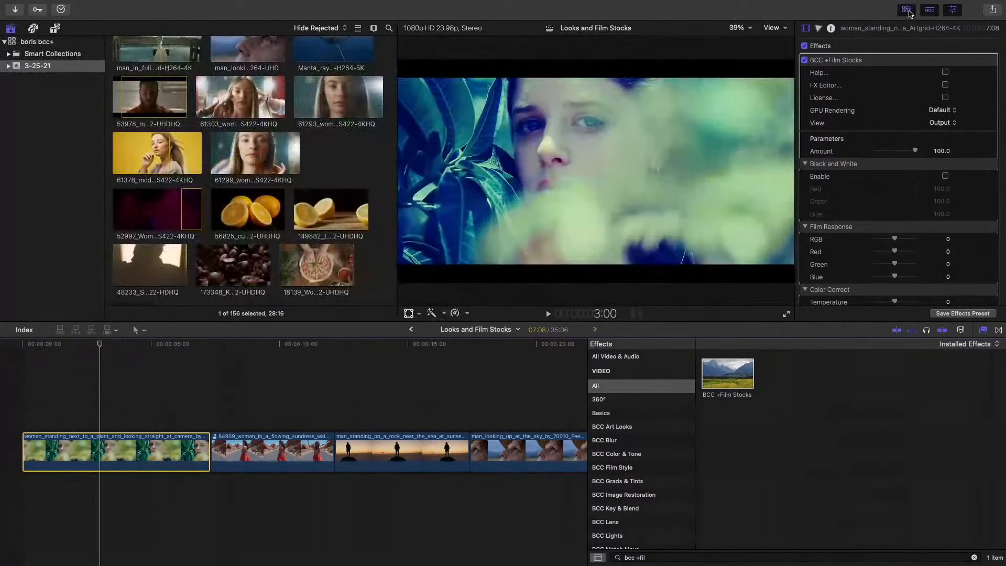
click(55, 29)
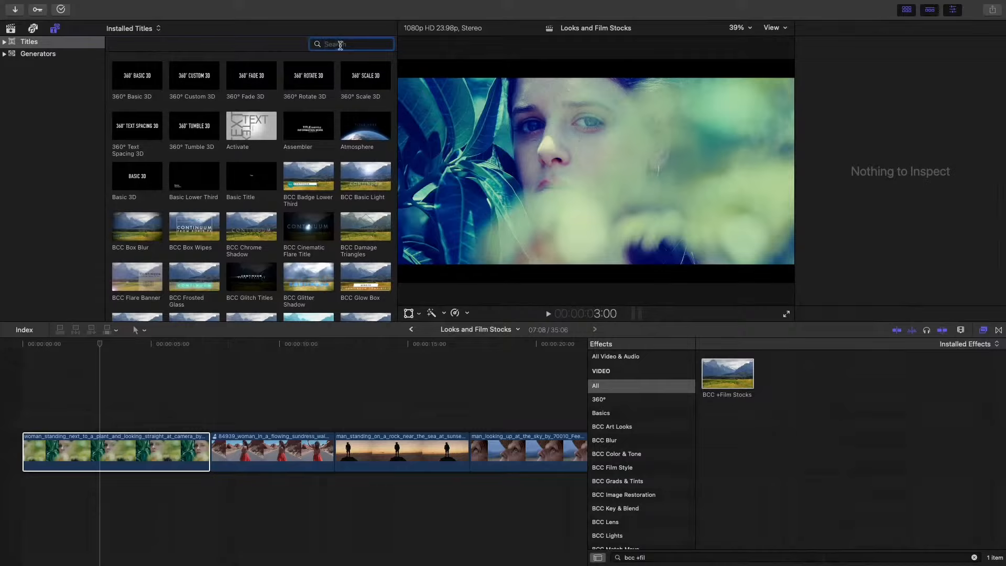
text(adjustm)
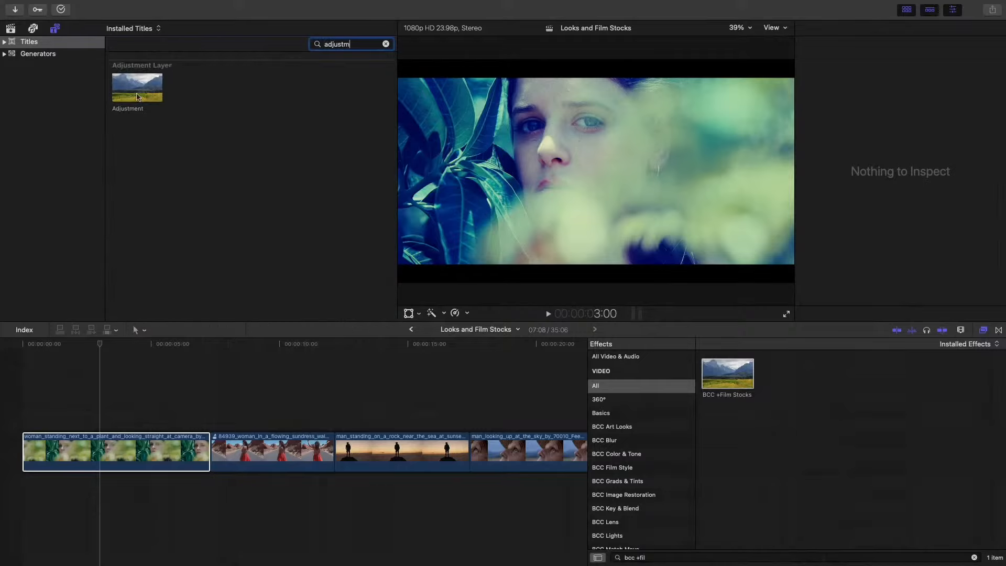
click(138, 97)
click(148, 353)
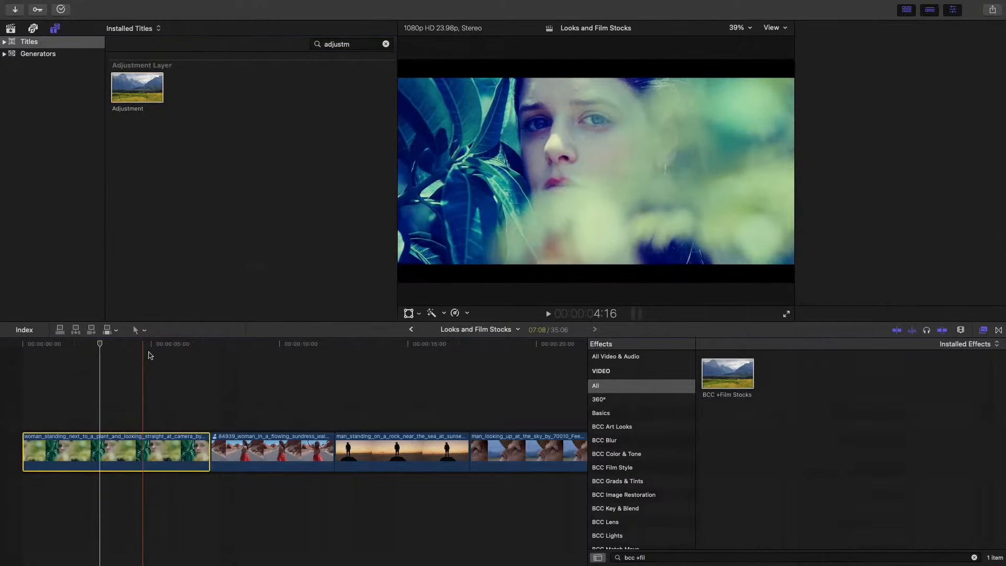
- Fit the whole project in the timeline and mark a range from its start to its end
click(137, 452)
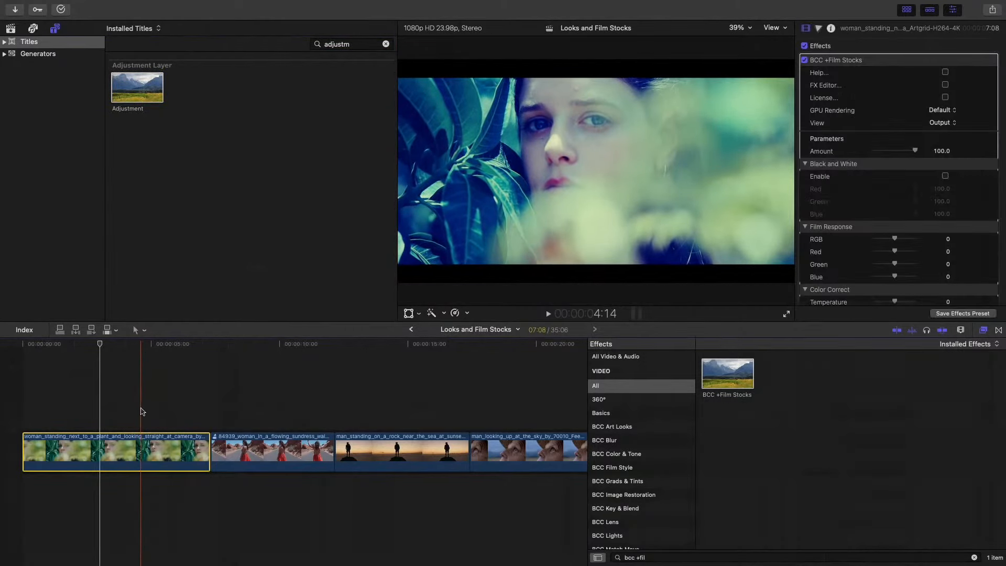
click(143, 411)
key(shift+z)
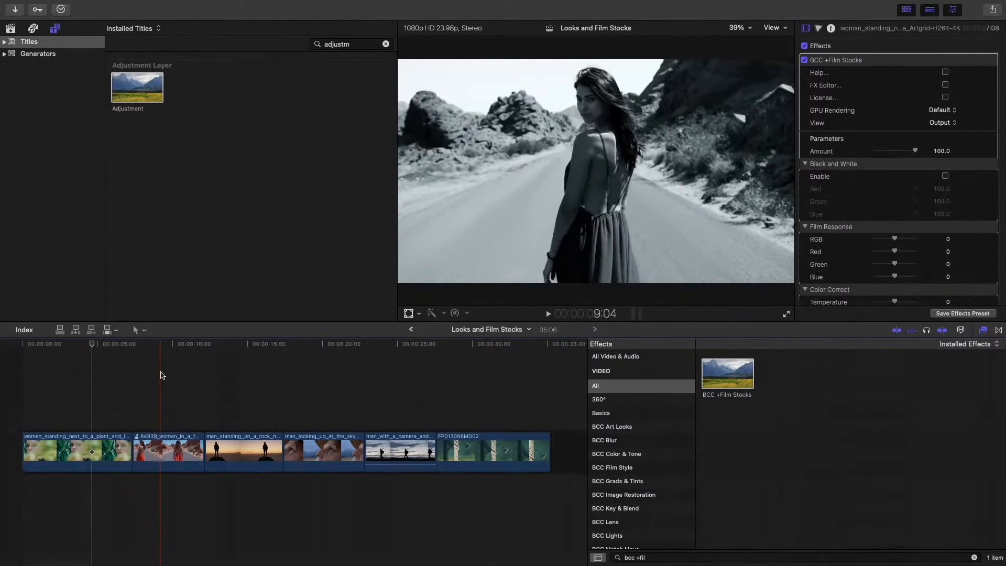
click(22, 353)
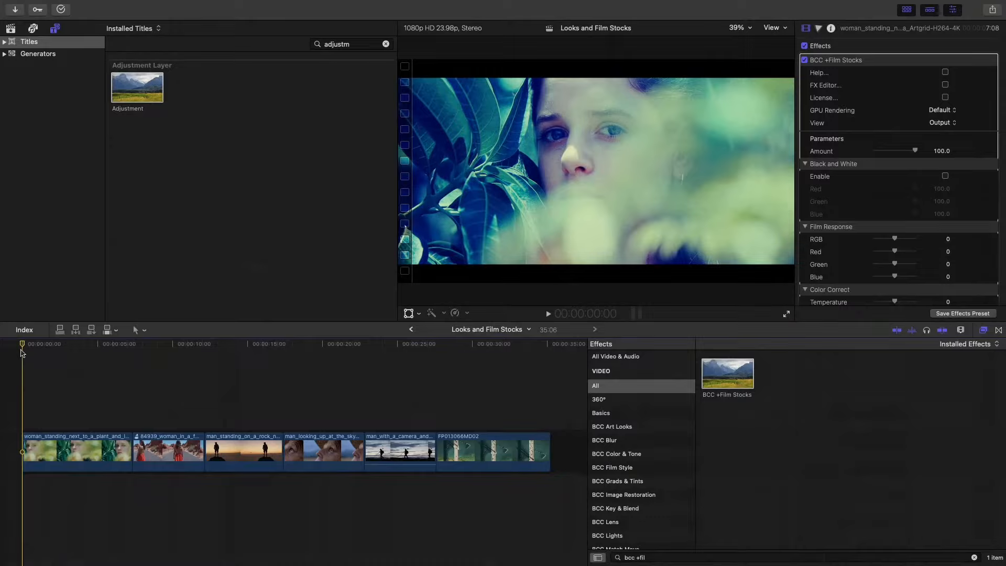
key(i)
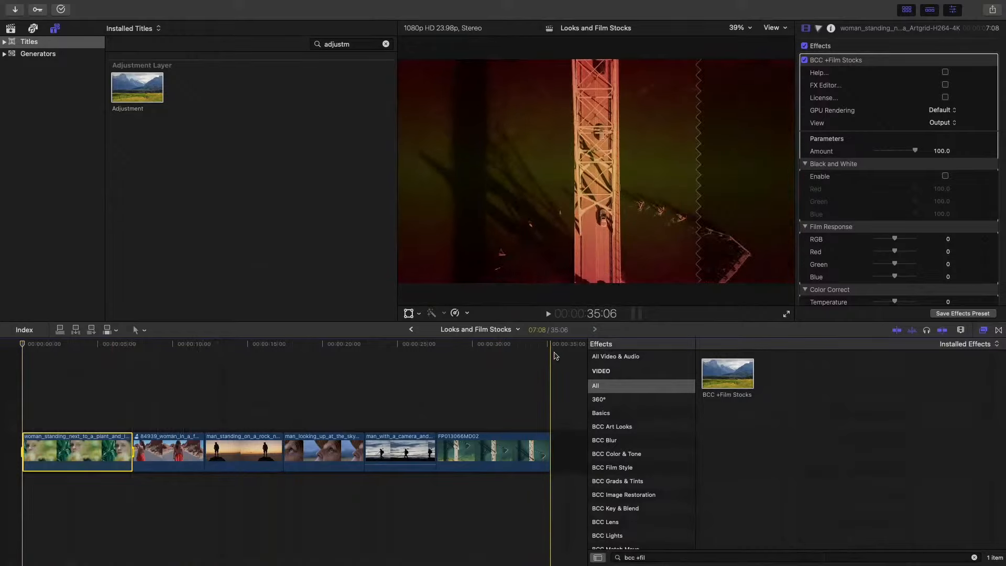
key(o)
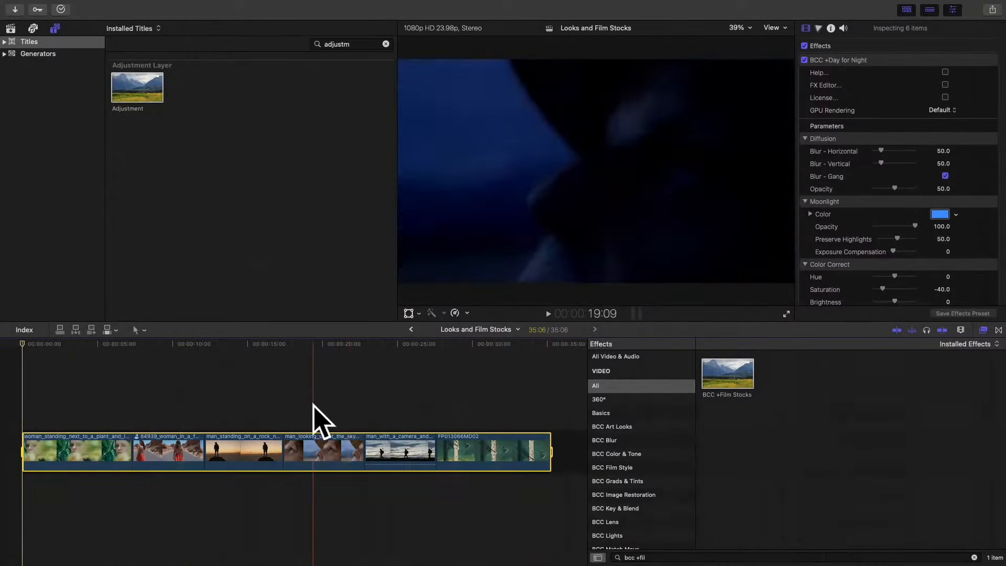
- Try connecting the Adjustment title over only the first 19:14 of the timeline, and undo it
key(o)
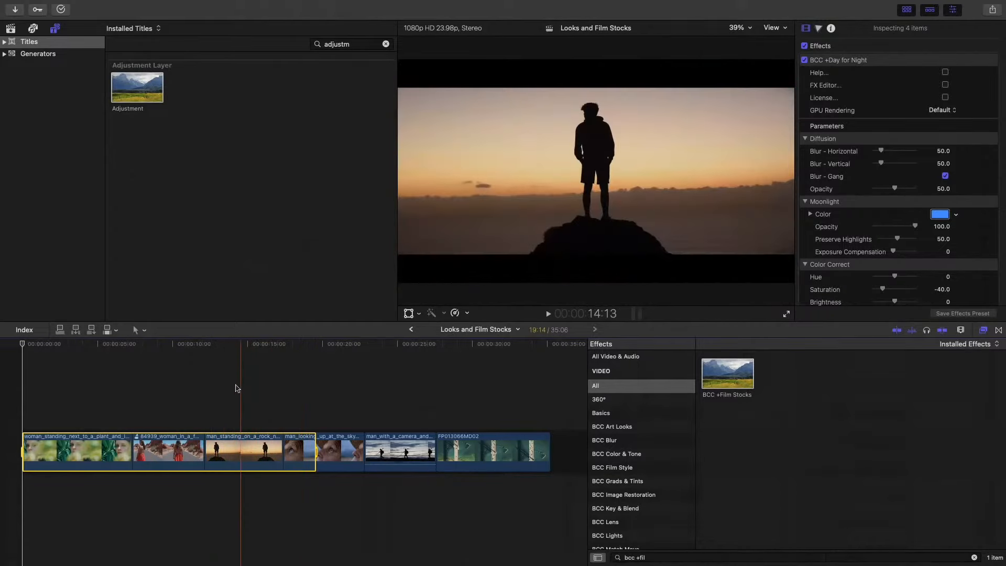
click(148, 92)
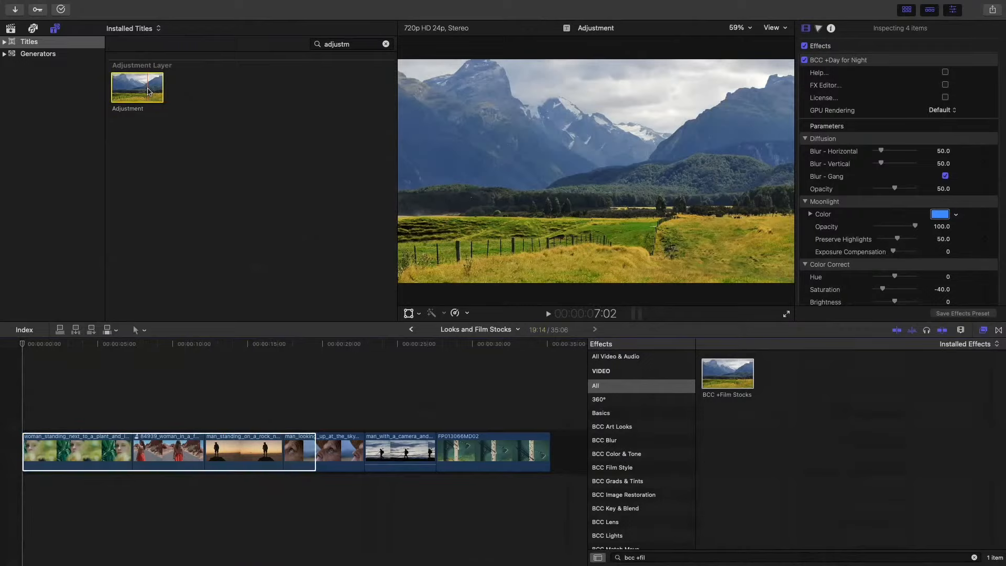
key(q)
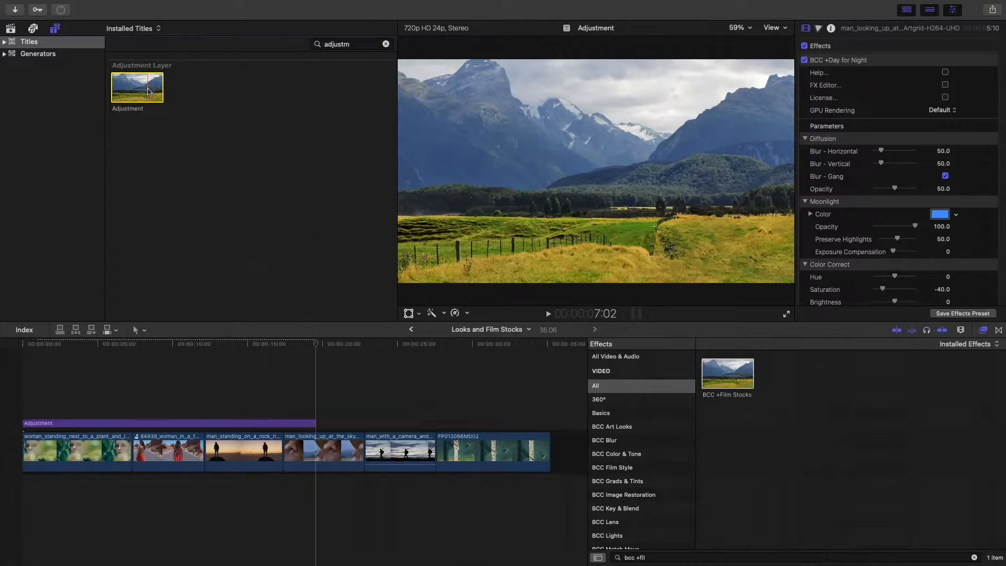
key(super+z)
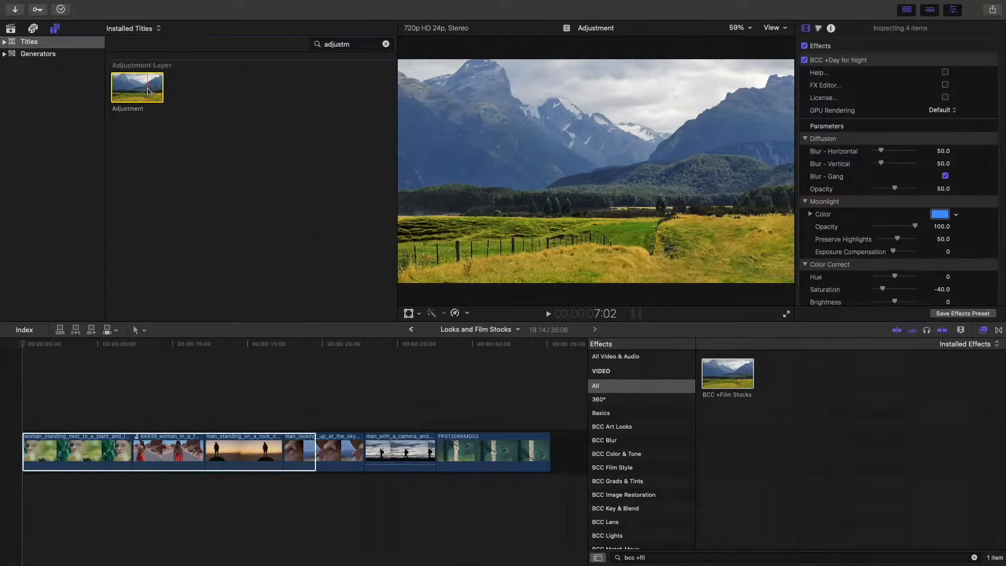
- Extend the marked range to the end of the project and connect the Adjustment title above all the clips
drag(528, 348, 548, 346)
key(super+a)
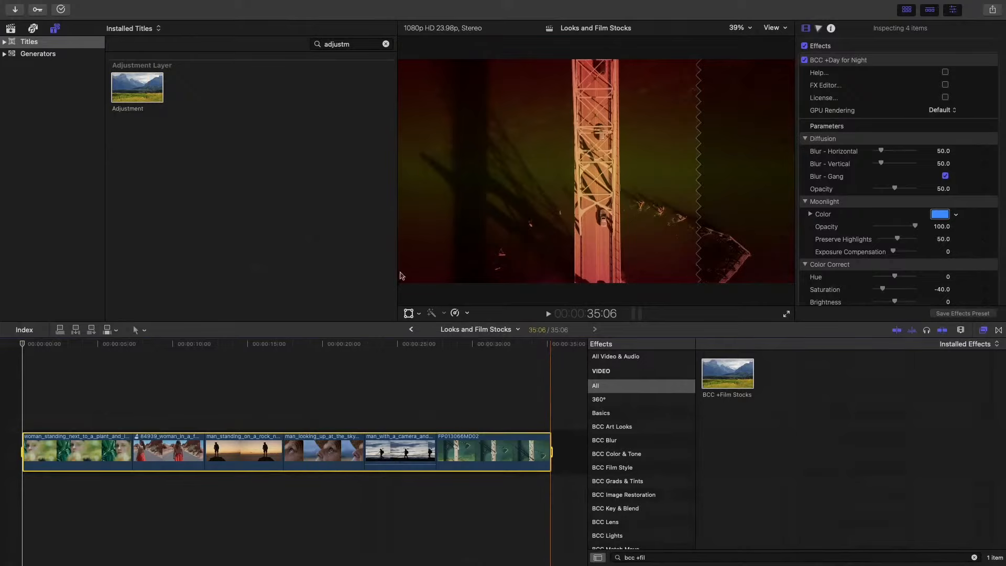
key(Home)
click(147, 96)
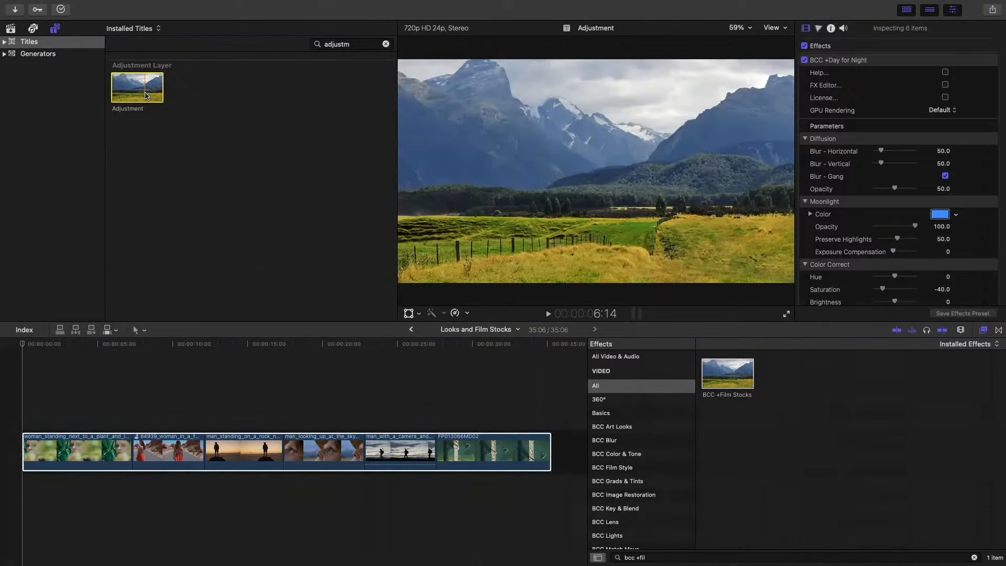
key(q)
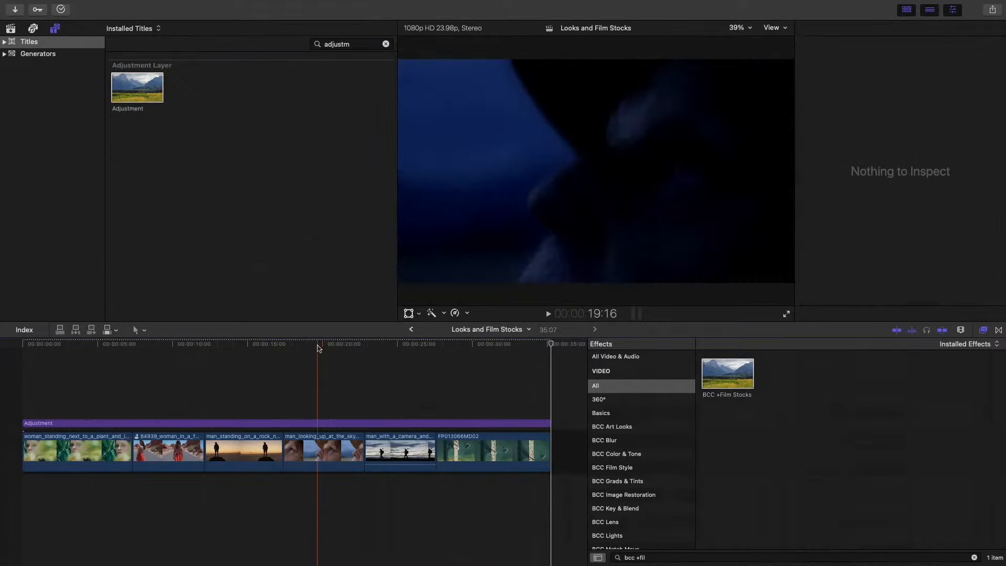
- Apply the BCC +Film Stocks effect to the Adjustment title above the clips
click(319, 347)
click(318, 424)
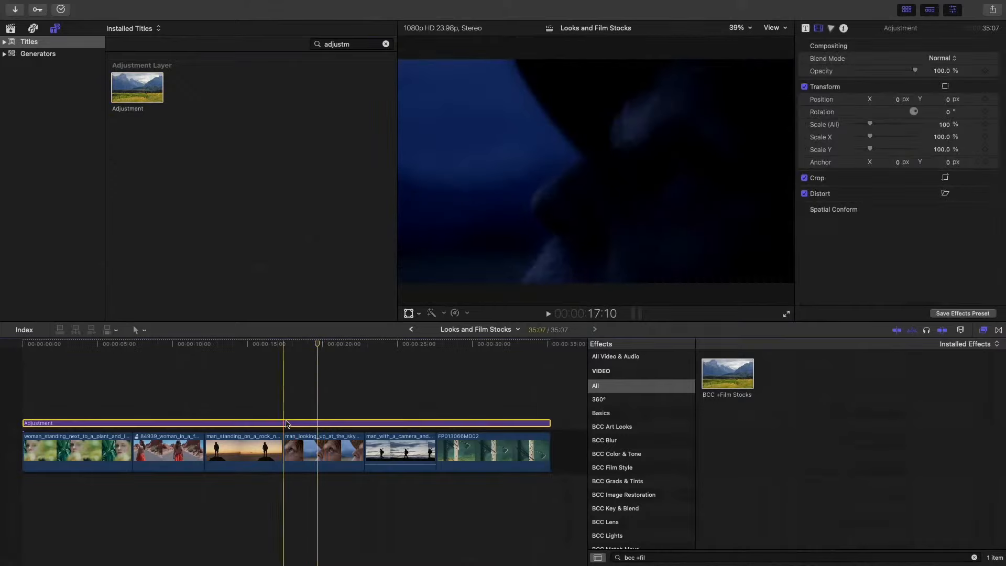
click(237, 422)
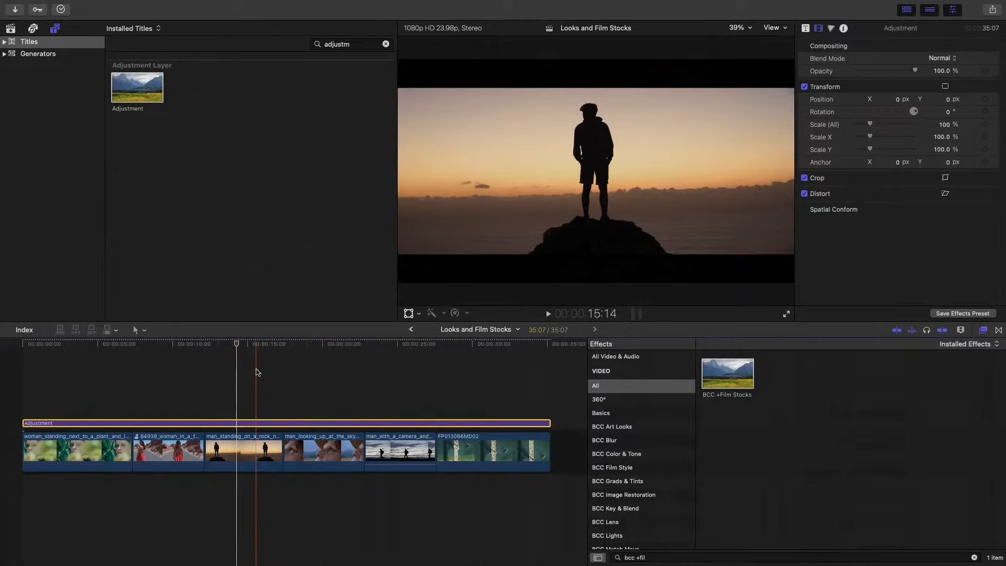
drag(728, 373, 304, 428)
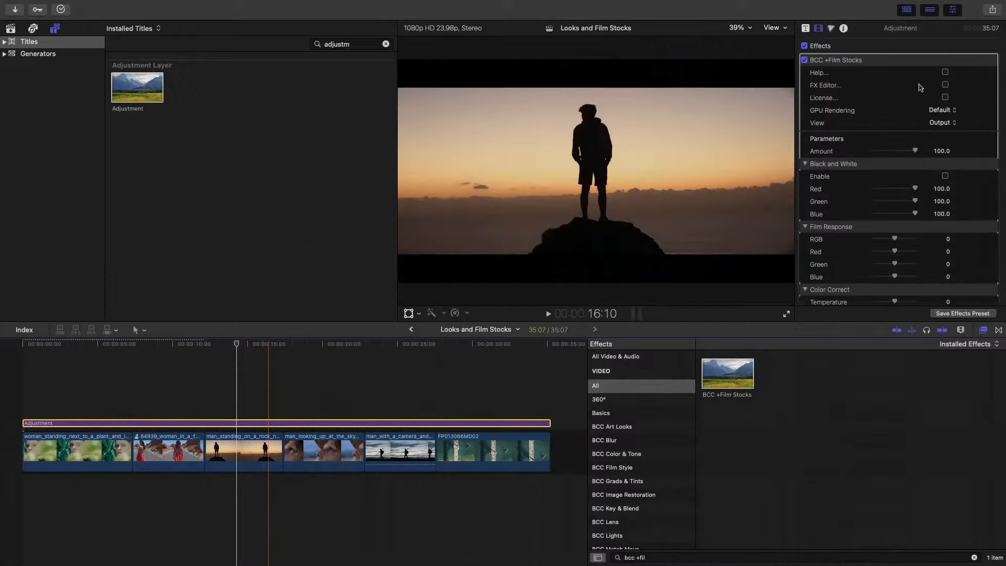
- Compare the Carbon and Copper Photogravure 2 presets in the effect's FX Editor, and apply Carbon to the Adjustment title
click(945, 85)
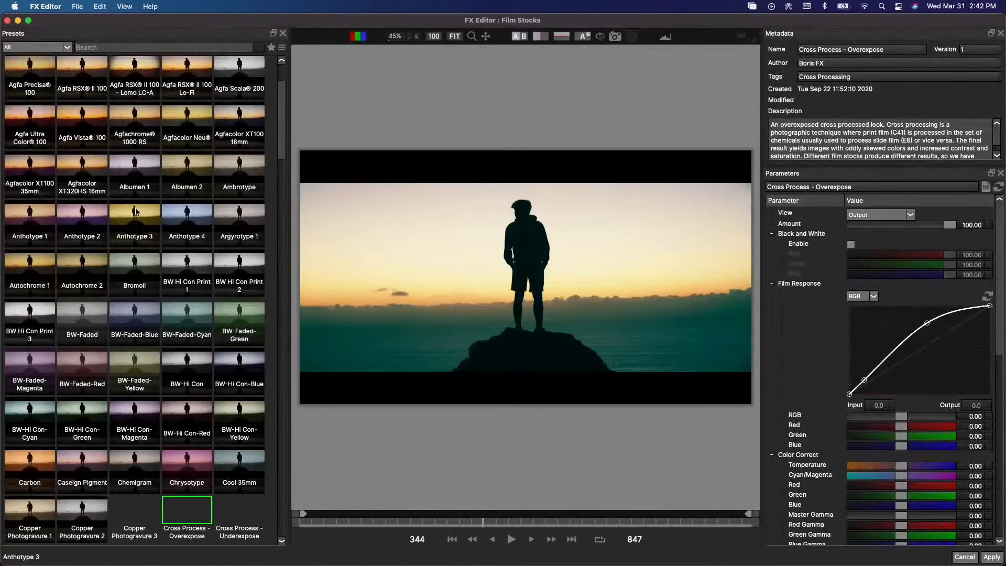
scroll(212, 357, down, 15)
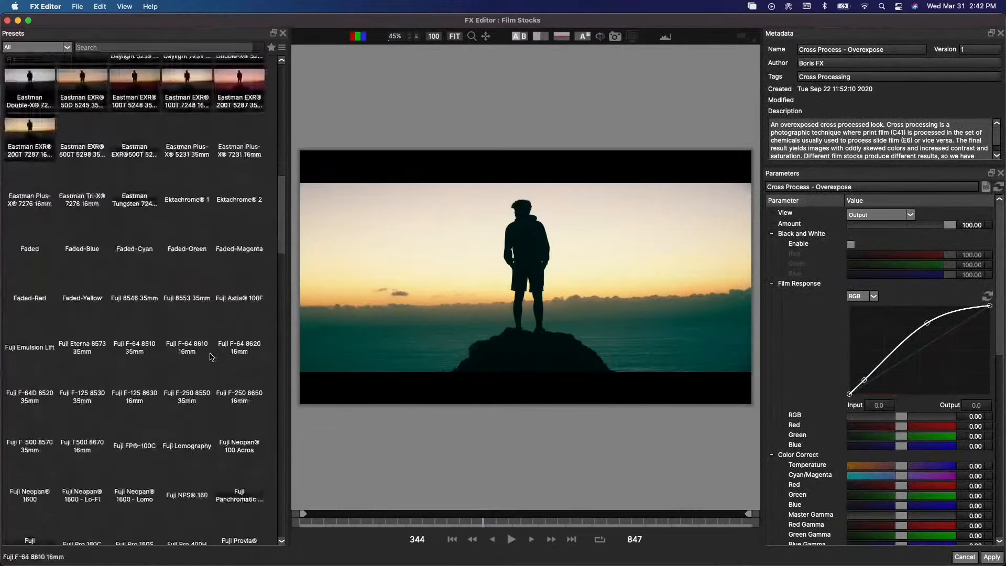
scroll(212, 357, up, 10)
click(32, 165)
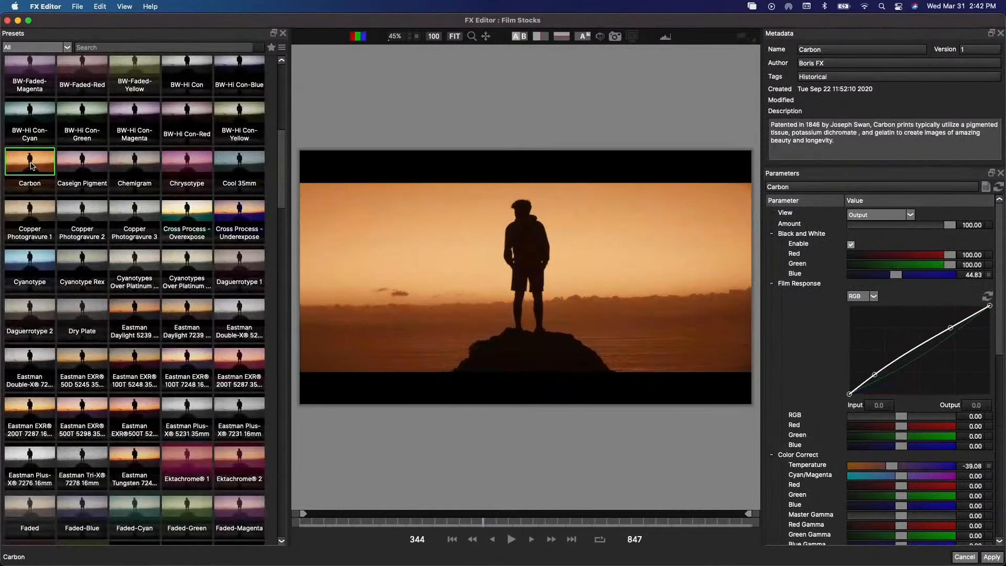
click(85, 223)
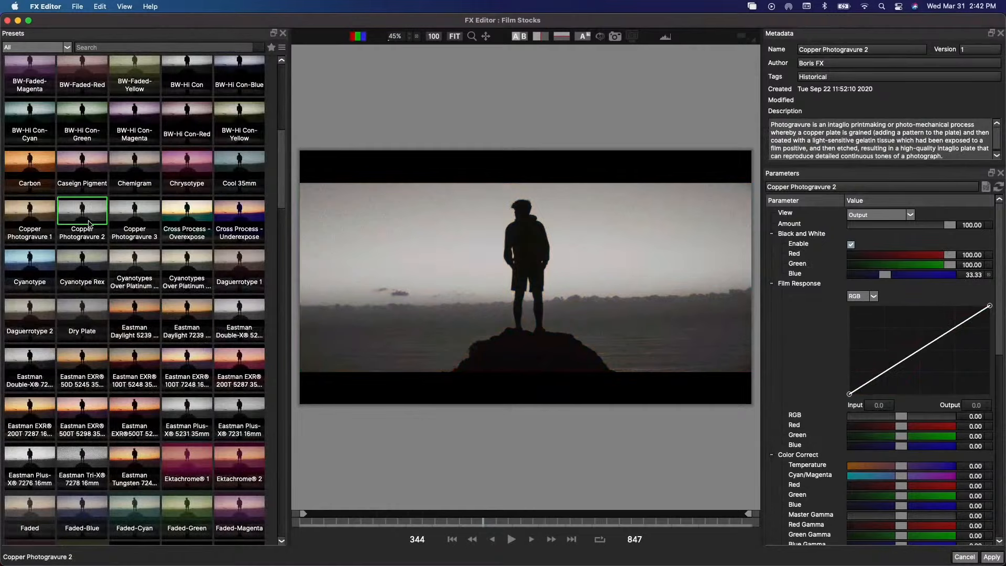
click(34, 184)
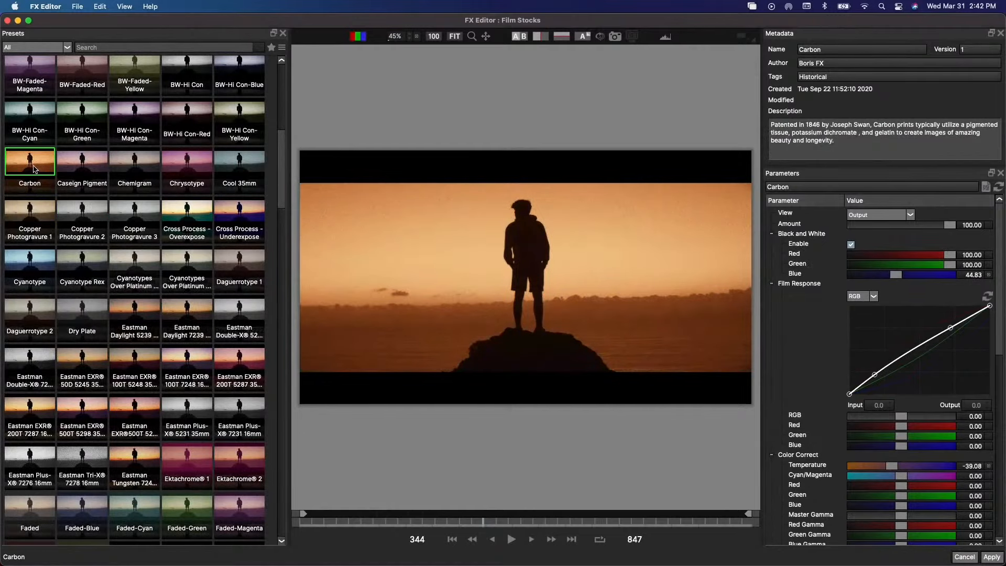
click(992, 557)
key(super+Tab)
key(super+Tab)
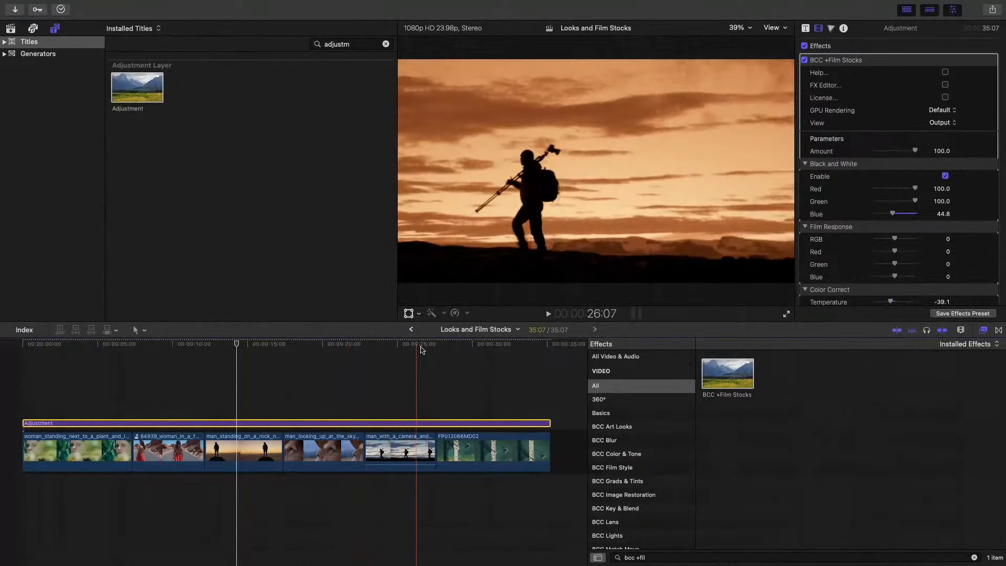
- Try the Adjustment title's compositing opacity at 18.89% over the man looking up clip, and restore it to 100%
click(329, 350)
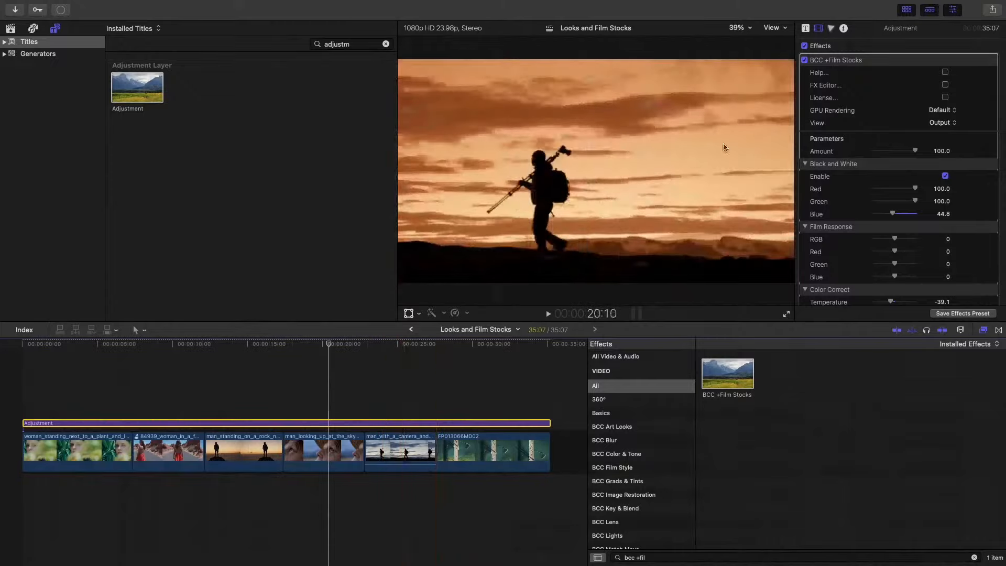
scroll(871, 157, down, 3)
scroll(871, 157, down, 15)
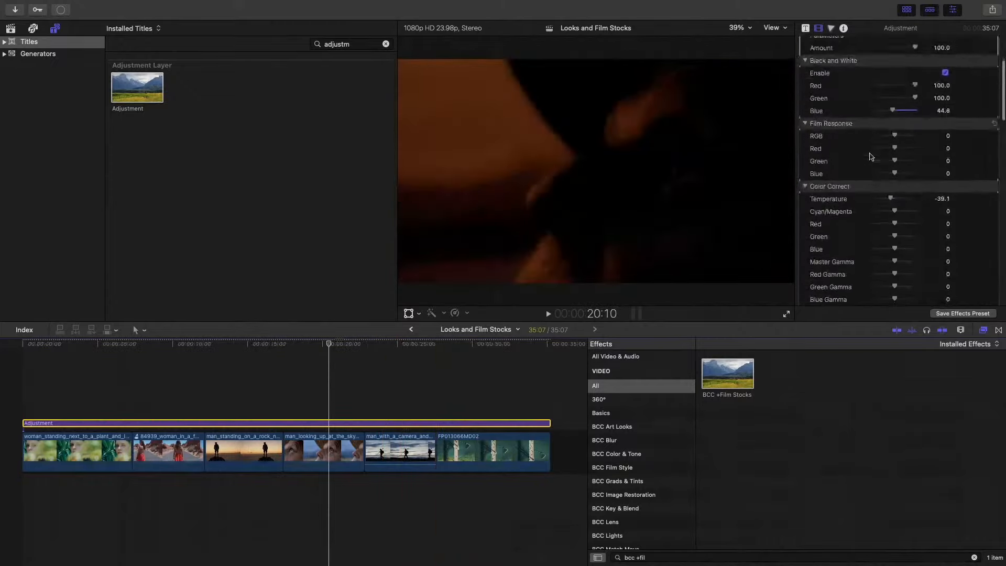
scroll(871, 157, down, 3)
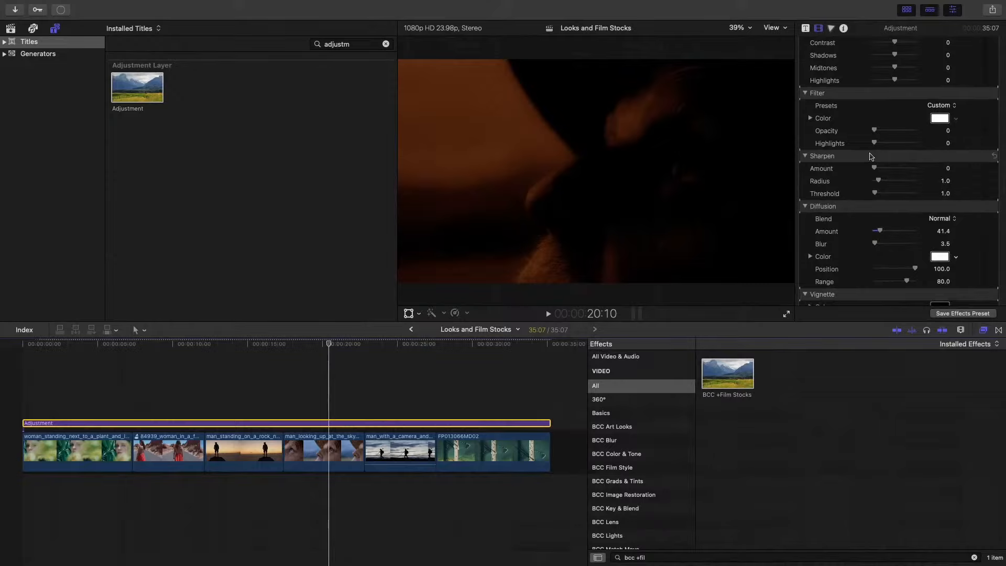
scroll(871, 156, down, 10)
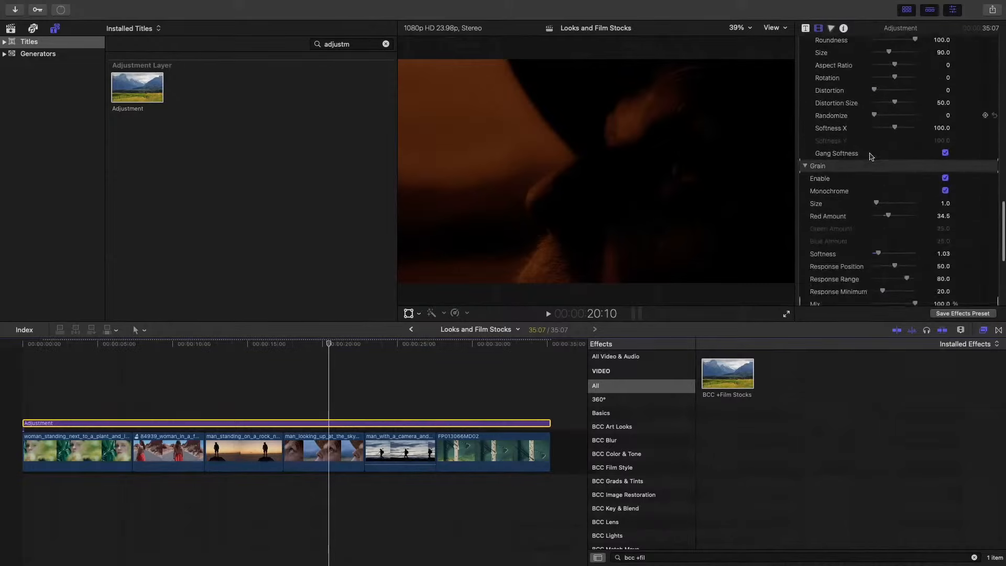
scroll(870, 156, down, 6)
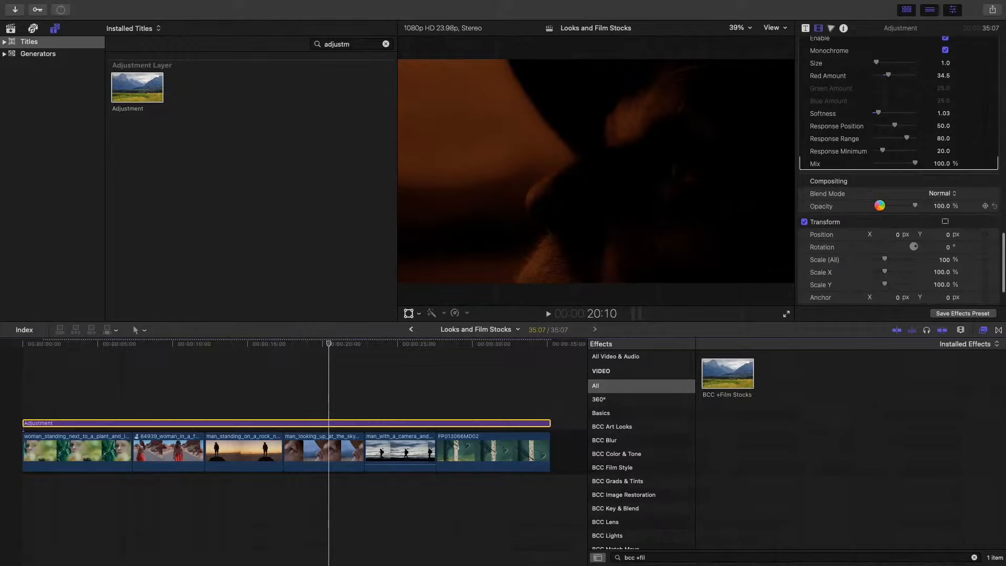
click(881, 207)
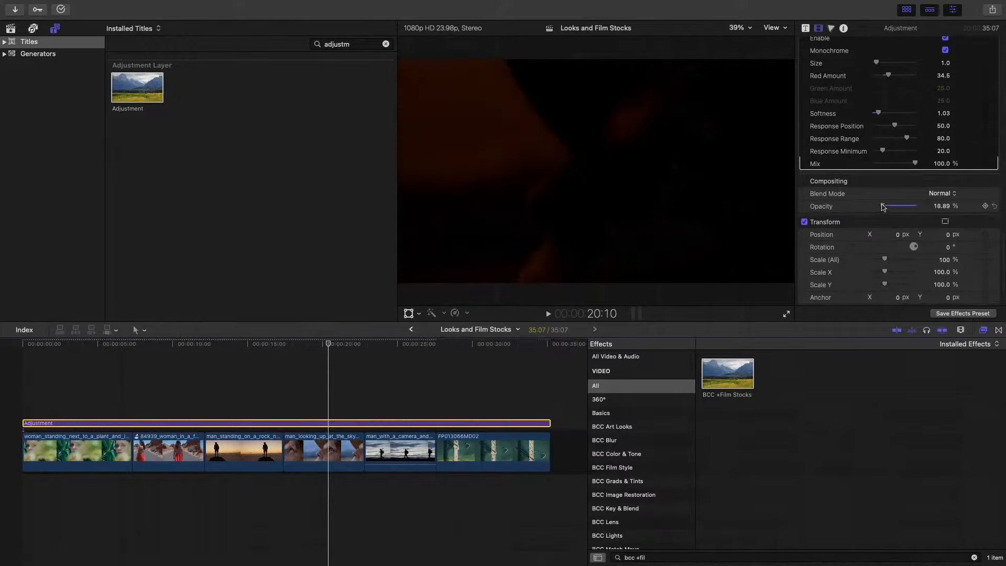
drag(889, 207, 935, 206)
- Set the Film Stocks effect's Mix to 37.51% and check the look on the last clip
click(890, 164)
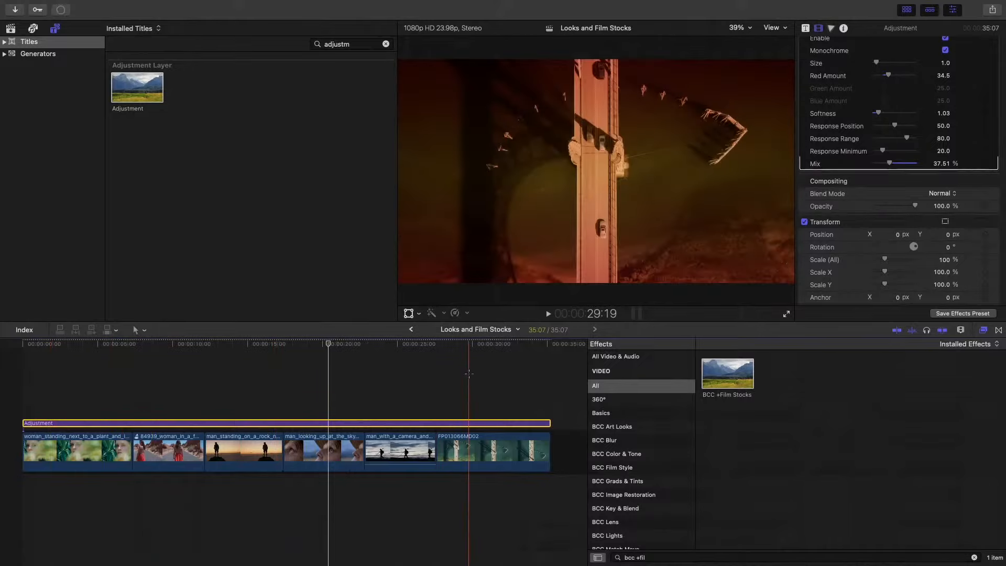
click(469, 376)
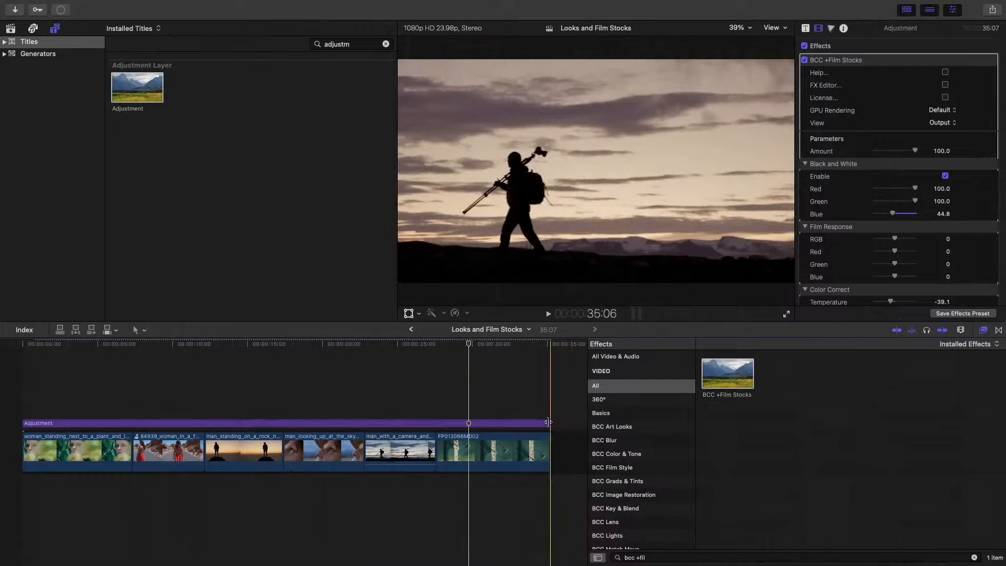
- Trim the end of the Adjustment title to a 12:04 duration over the first two clips, and inspect the uncovered clips
drag(550, 423, 199, 426)
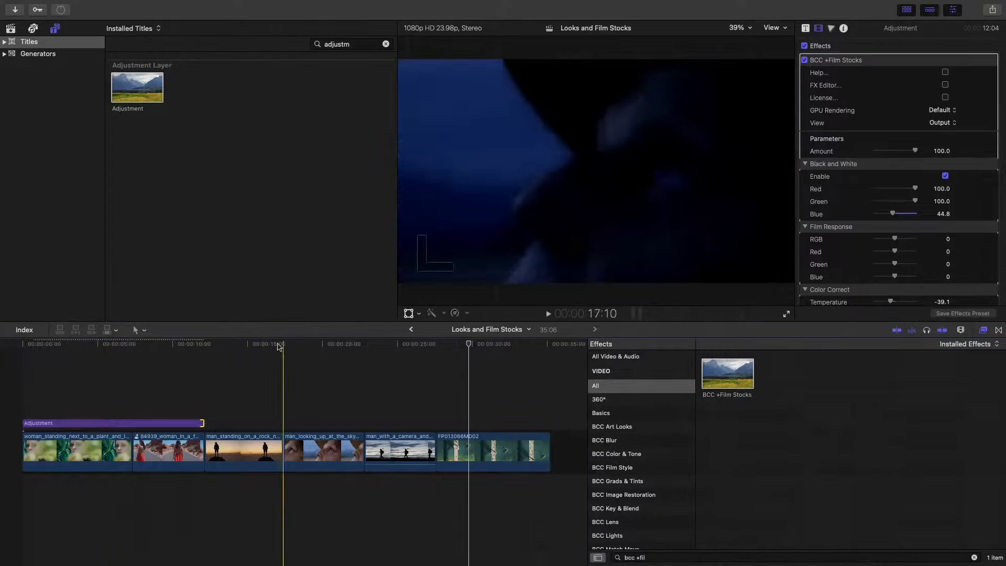
click(250, 346)
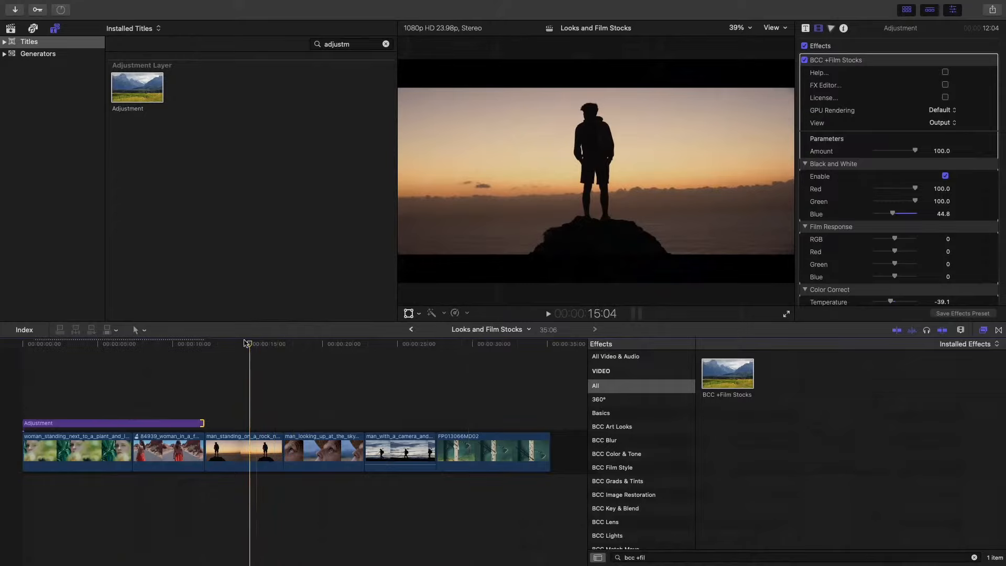
click(259, 455)
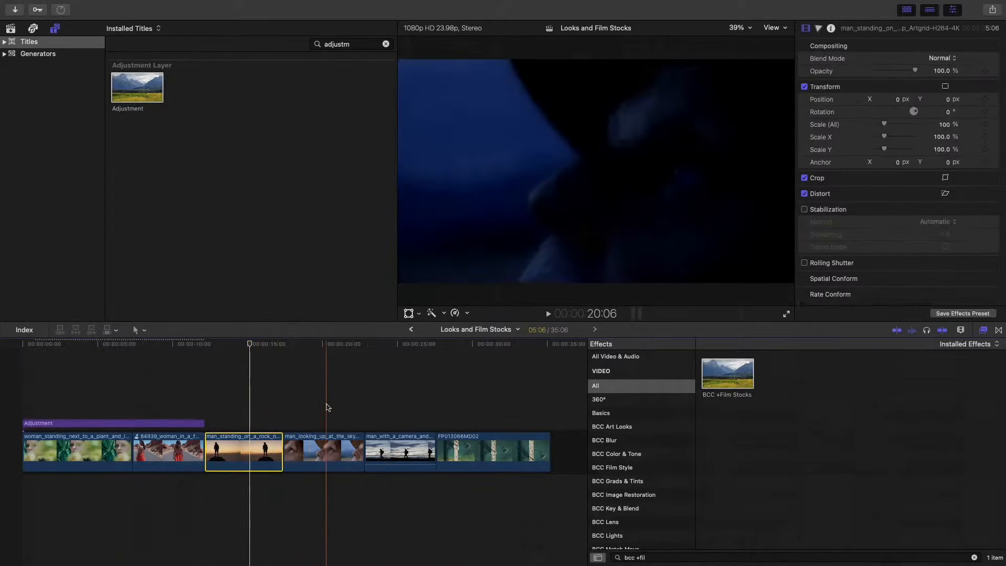
click(415, 401)
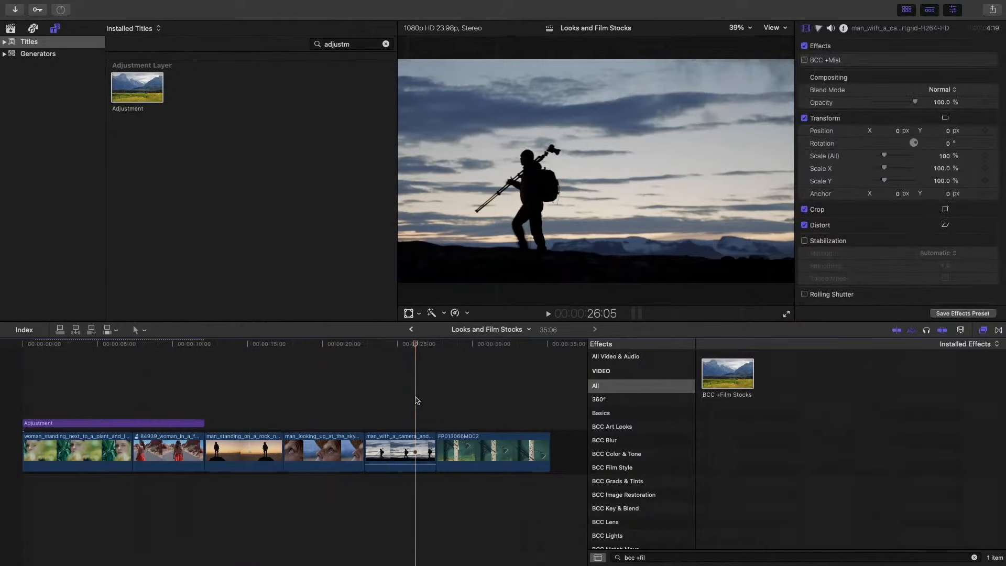
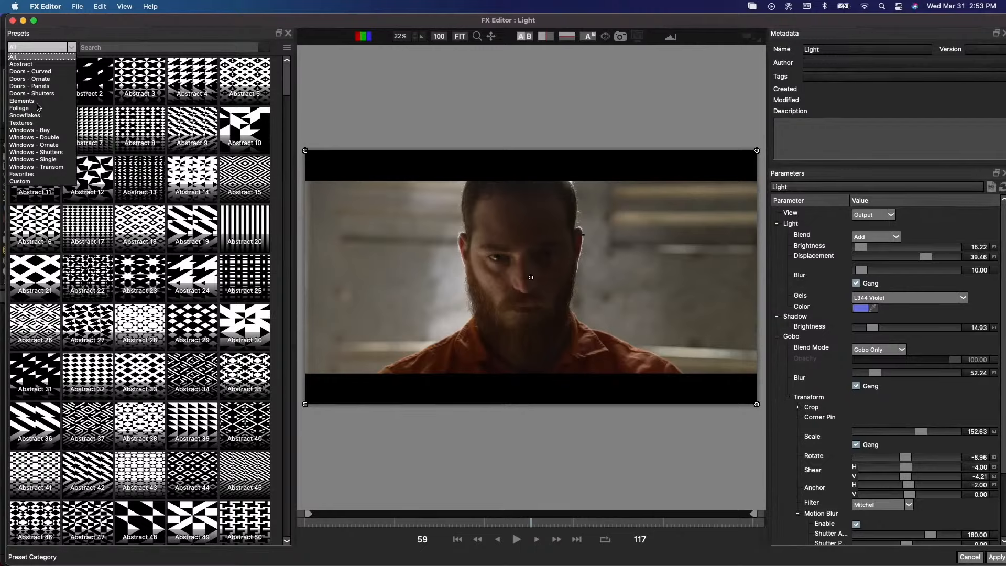
- Browse the Light effect's Elements, Doors - Ornate, Windows - Ornate and Favorites preset categories
click(39, 100)
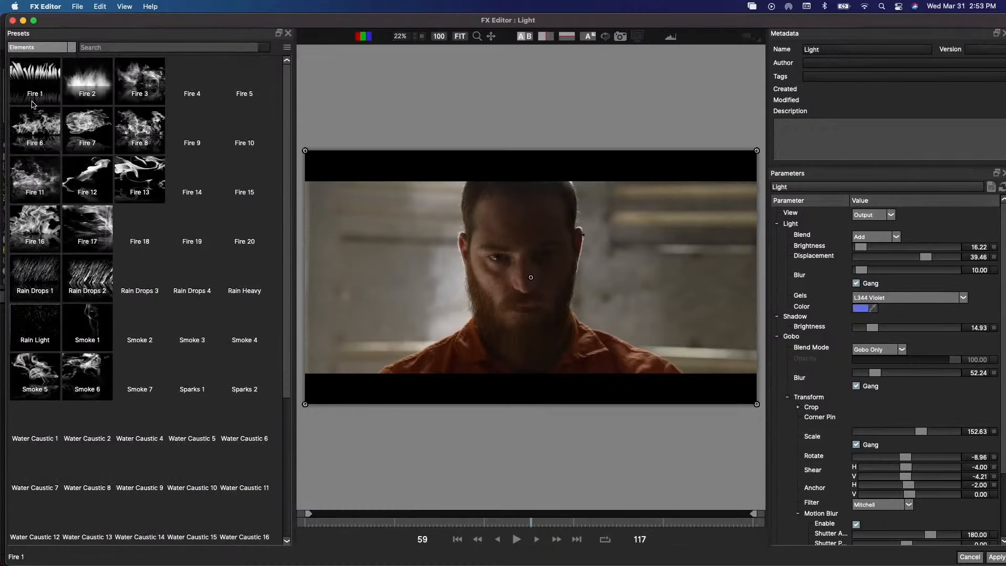
click(68, 48)
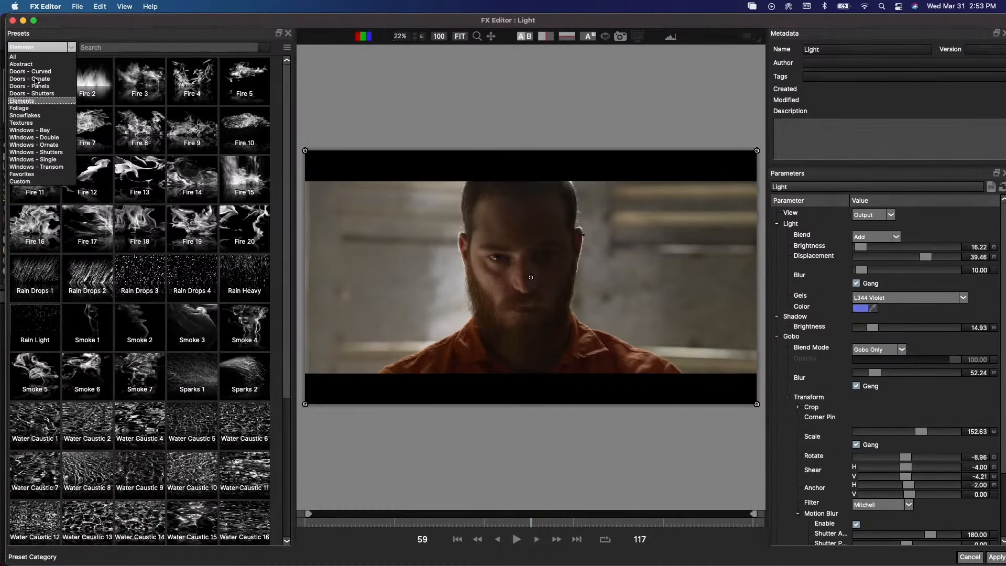
click(37, 79)
click(68, 49)
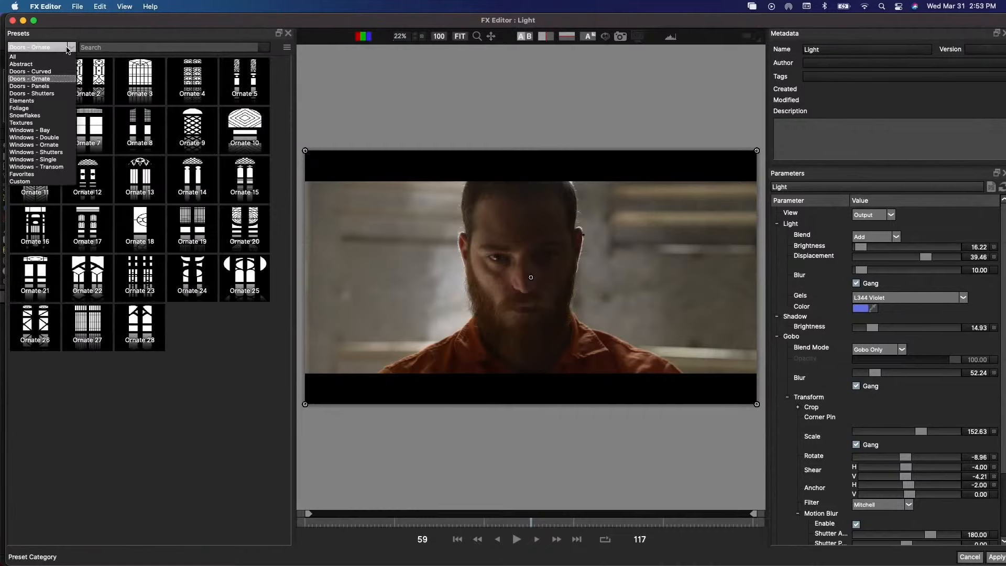
click(34, 144)
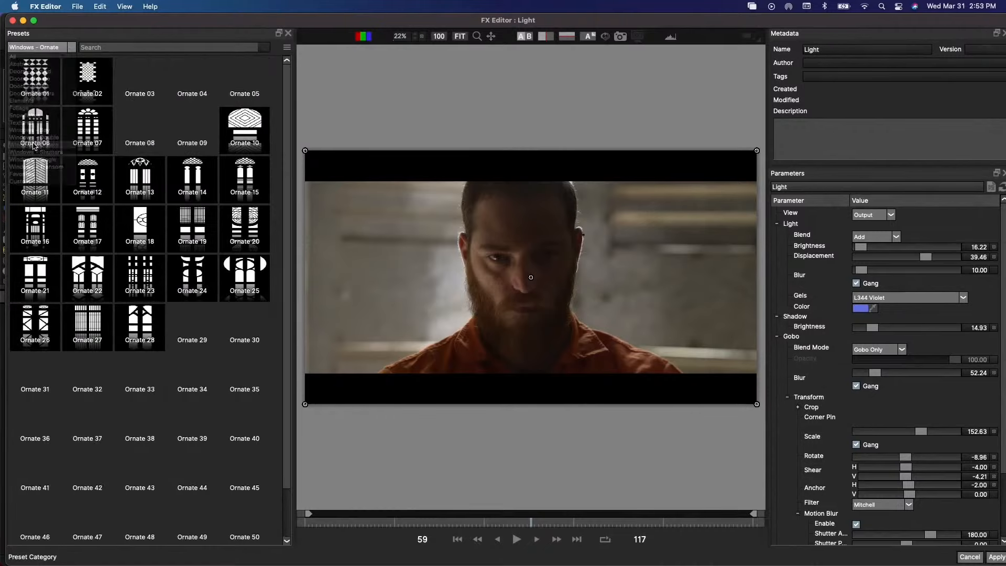
click(72, 49)
click(24, 174)
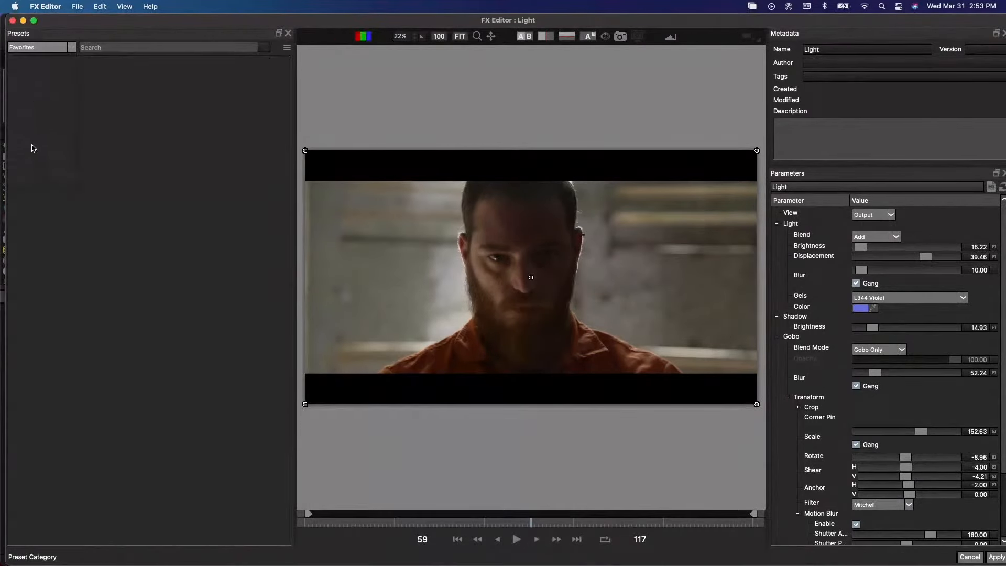
- Look through the full lists of Elements and Abstract gobo presets
click(74, 48)
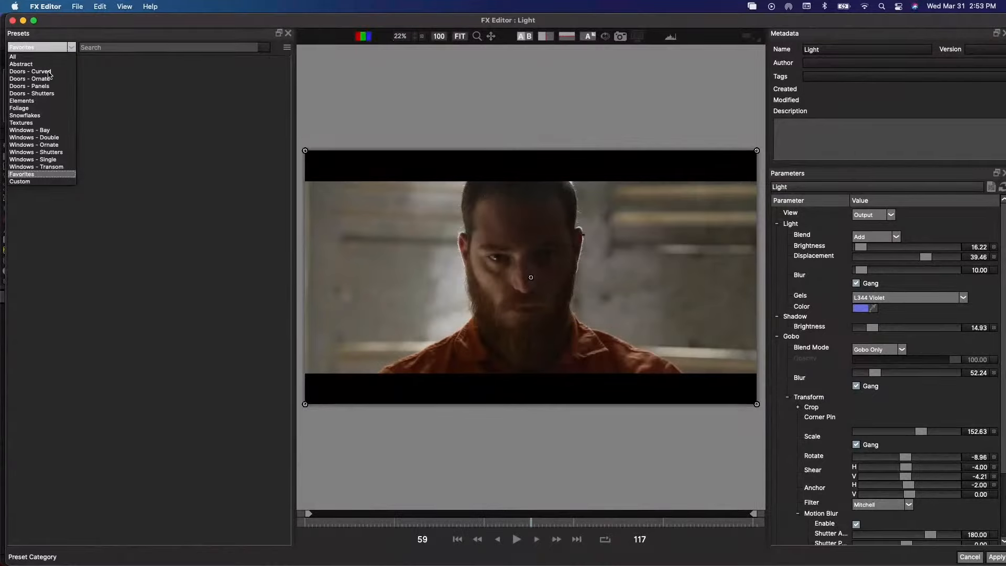
click(34, 101)
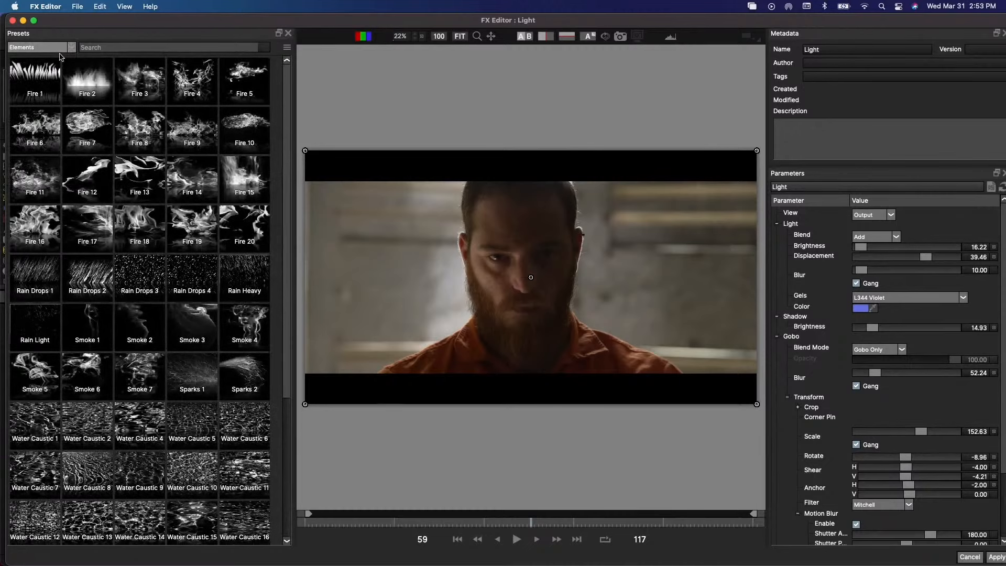
scroll(91, 141, down, 5)
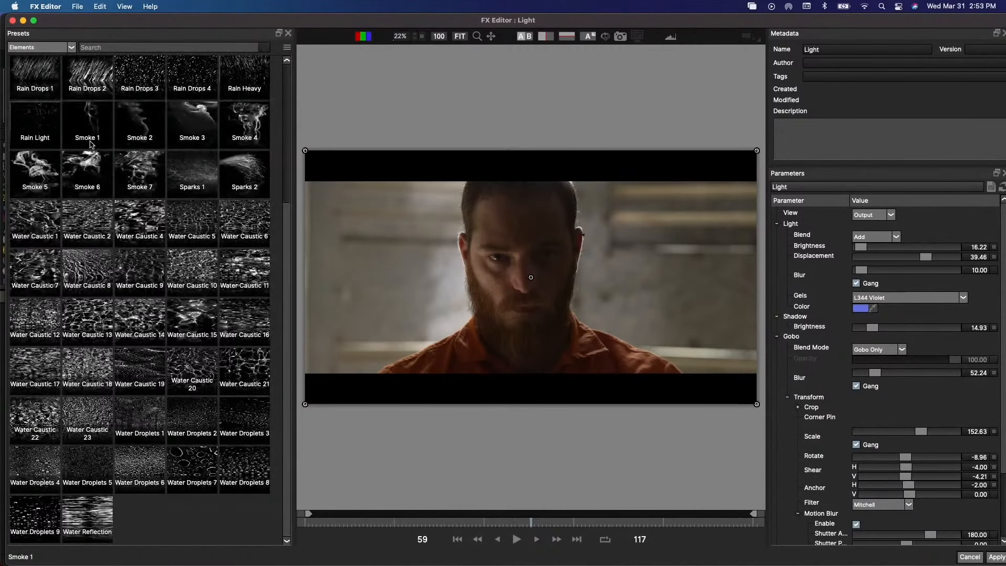
scroll(91, 141, up, 5)
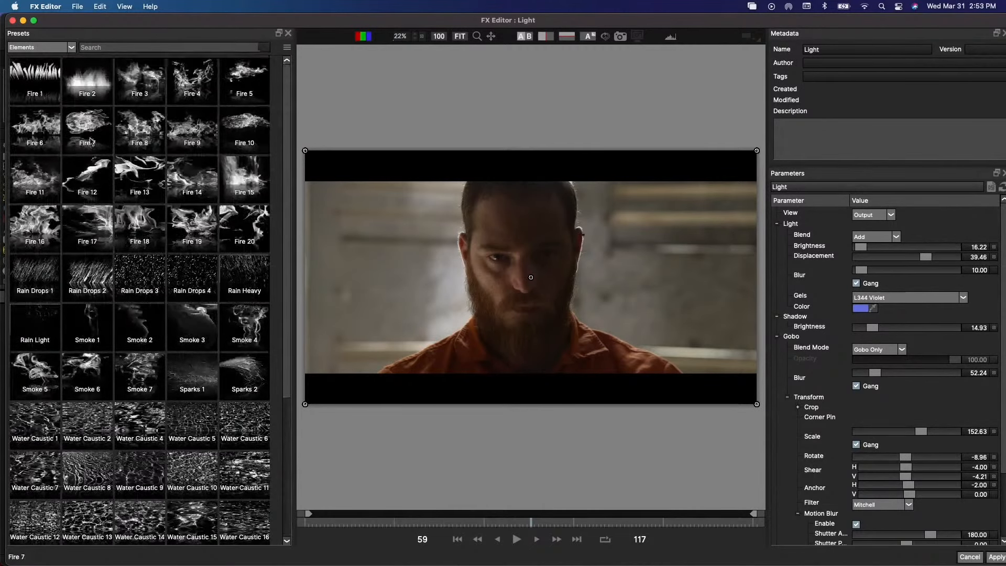
click(71, 49)
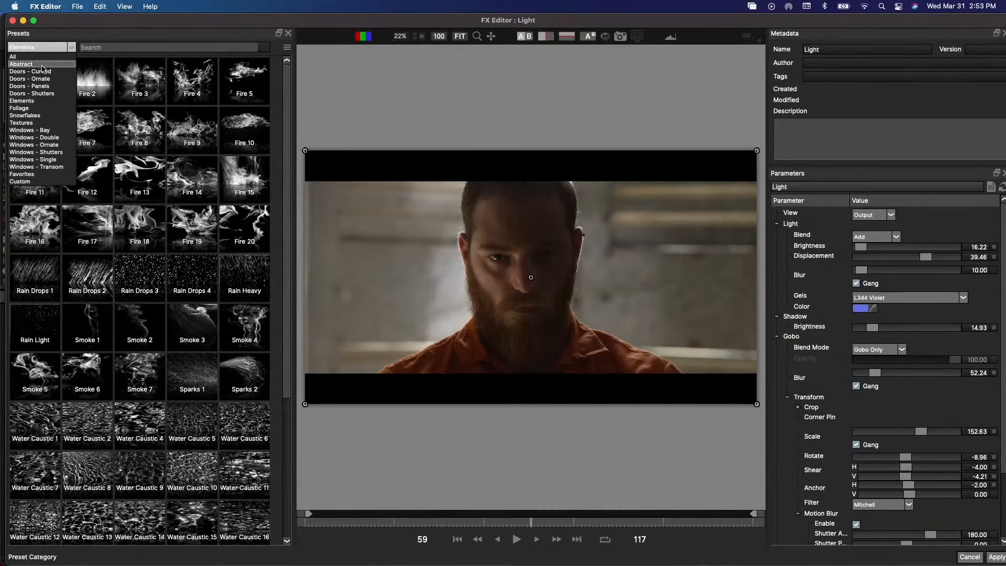
click(42, 64)
scroll(75, 129, down, 3)
scroll(75, 129, down, 10)
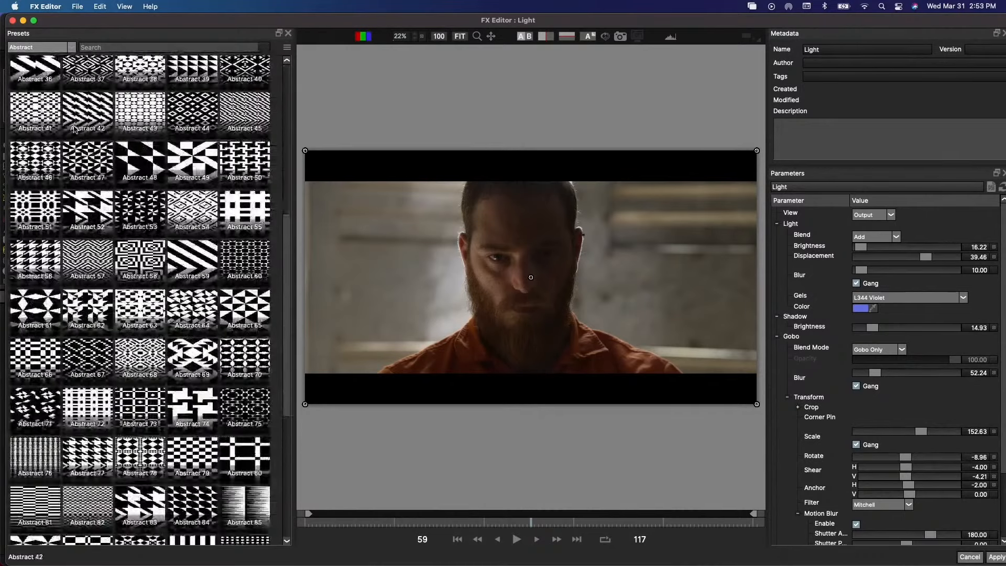
- Return to the Elements presets, try Water Droplets 1, 2 and 3, and choose Water Droplets 8
click(72, 47)
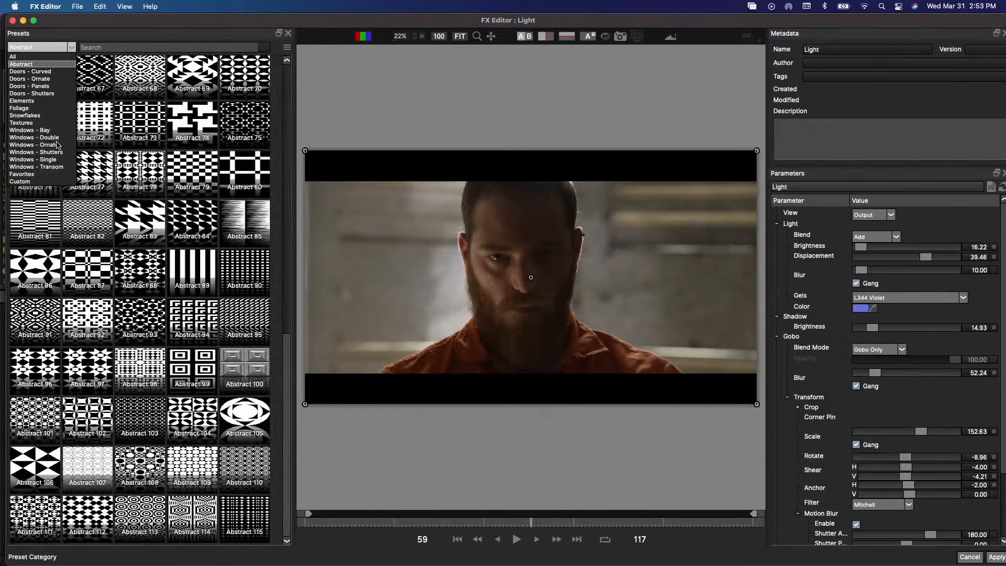
click(41, 100)
scroll(125, 254, down, 5)
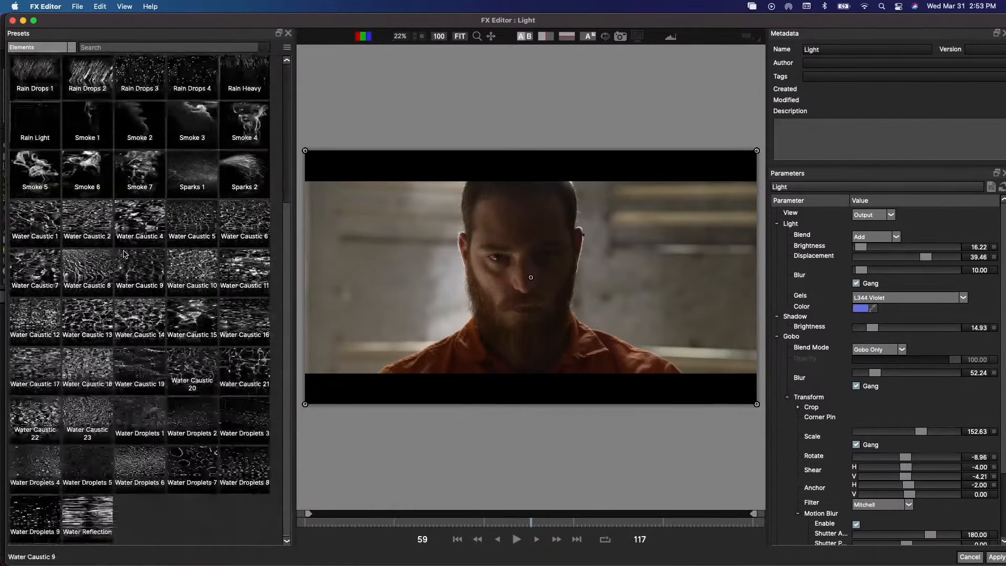
click(142, 409)
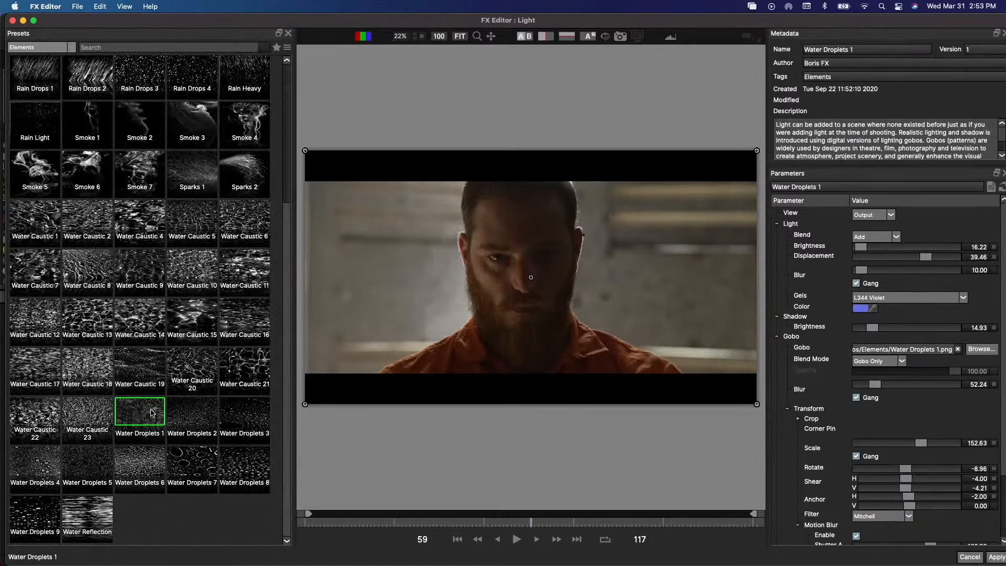
click(199, 411)
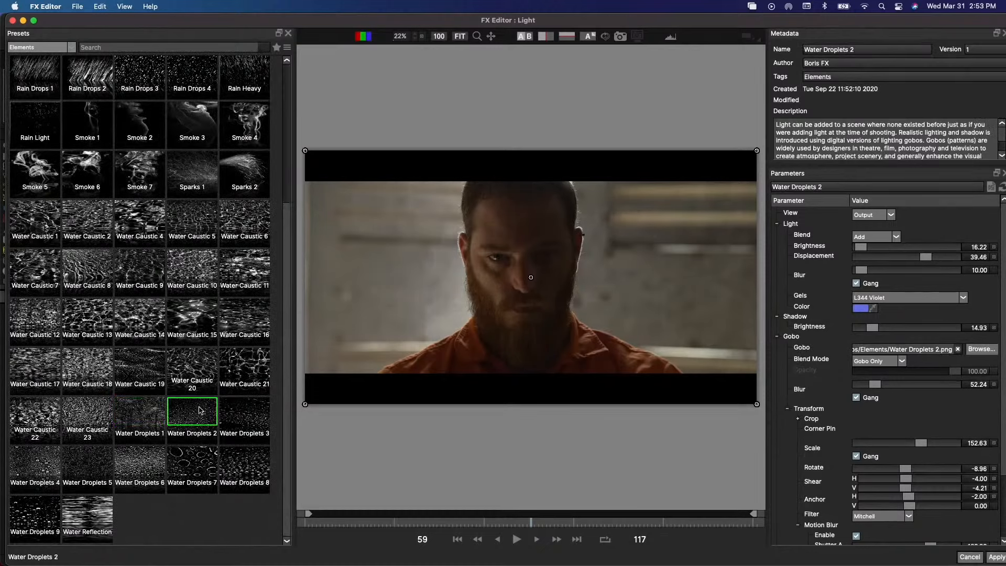
click(232, 409)
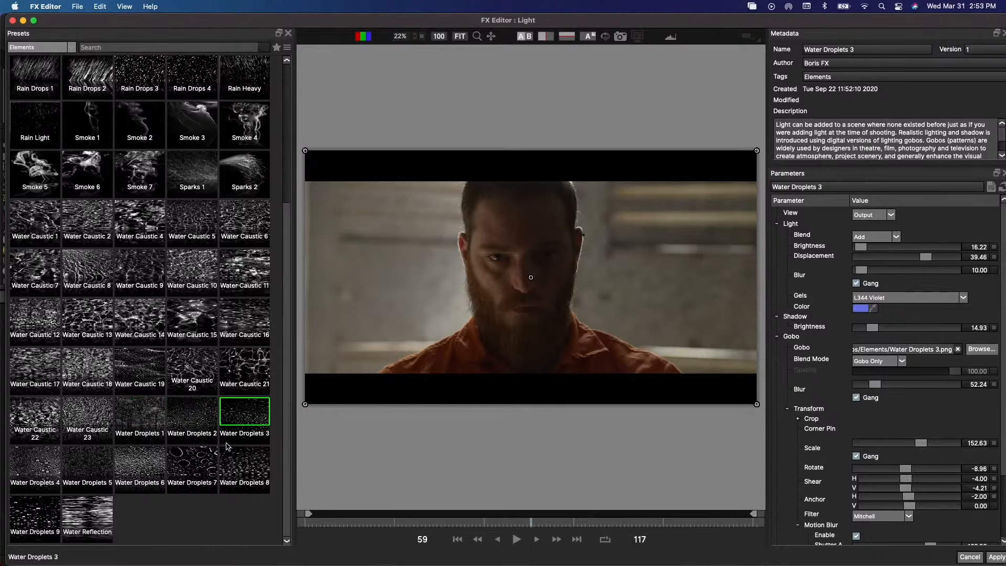
click(229, 460)
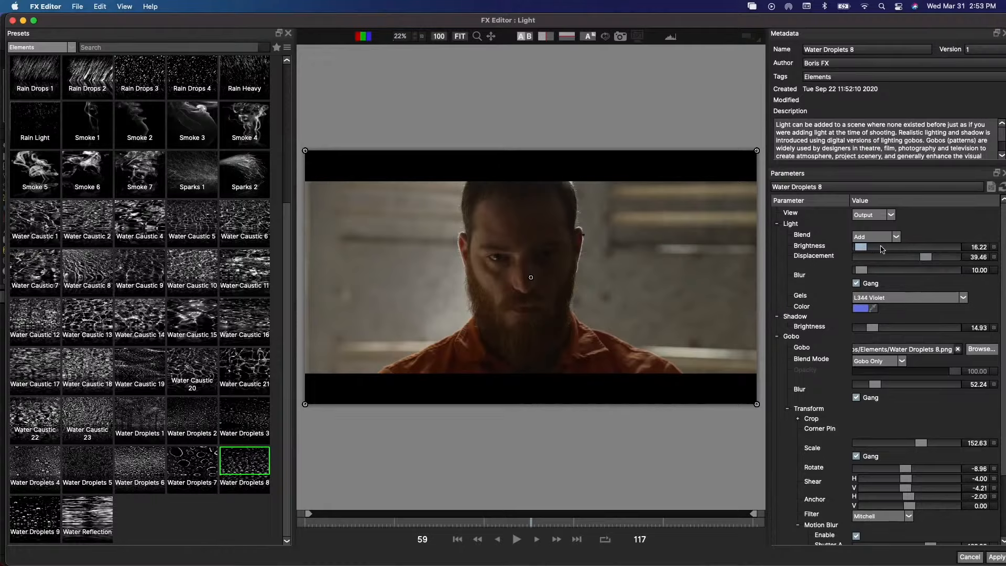
- Try a light brightness of 359.46, and reset the Light effect's parameters to their defaults
drag(894, 247, 928, 248)
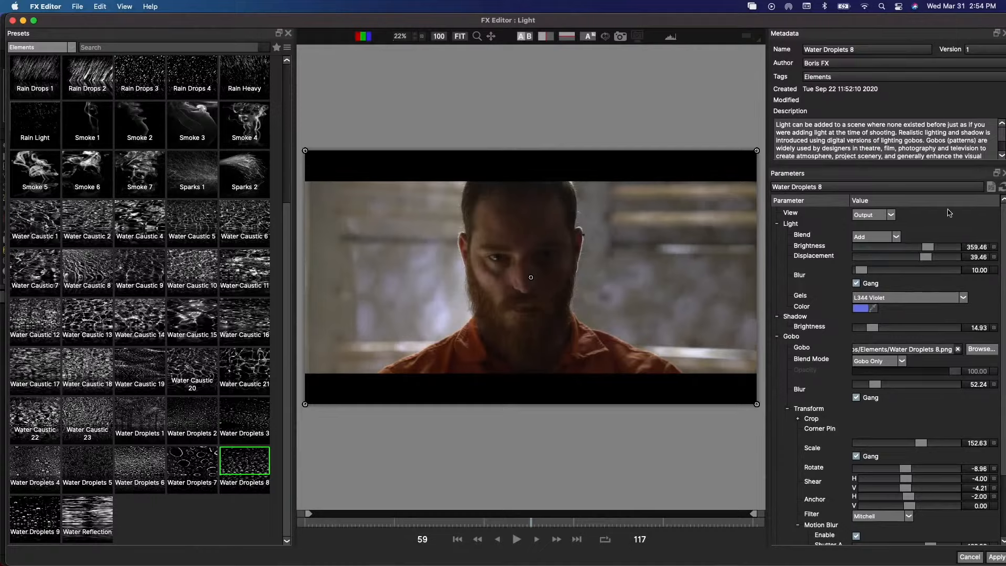
click(1003, 190)
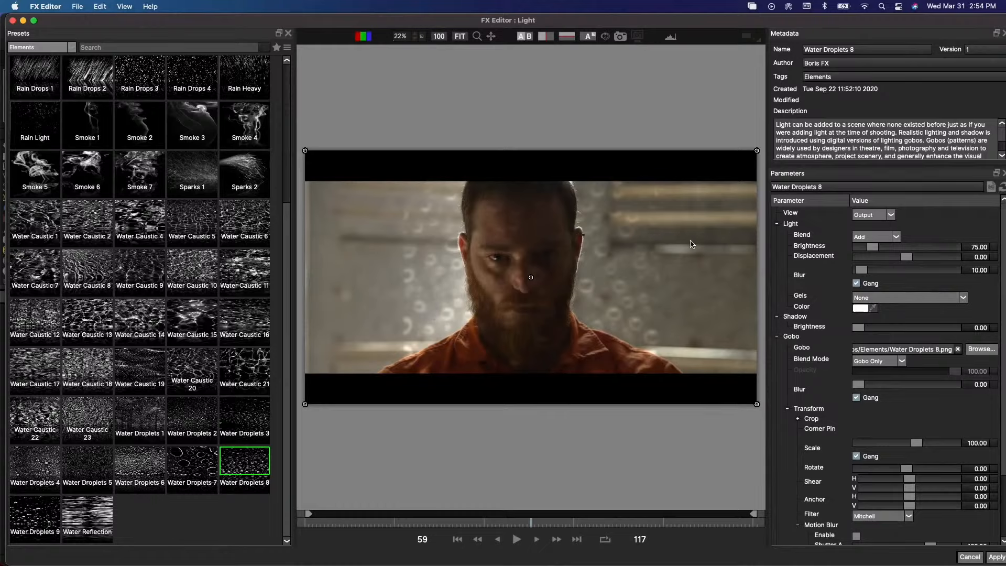
- Set the light's brightness to 54.05, and its displacement to 10.27 after trying -30.81
mouse_move(873, 247)
mouse_down()
mouse_move(901, 247)
mouse_move(870, 247)
mouse_up()
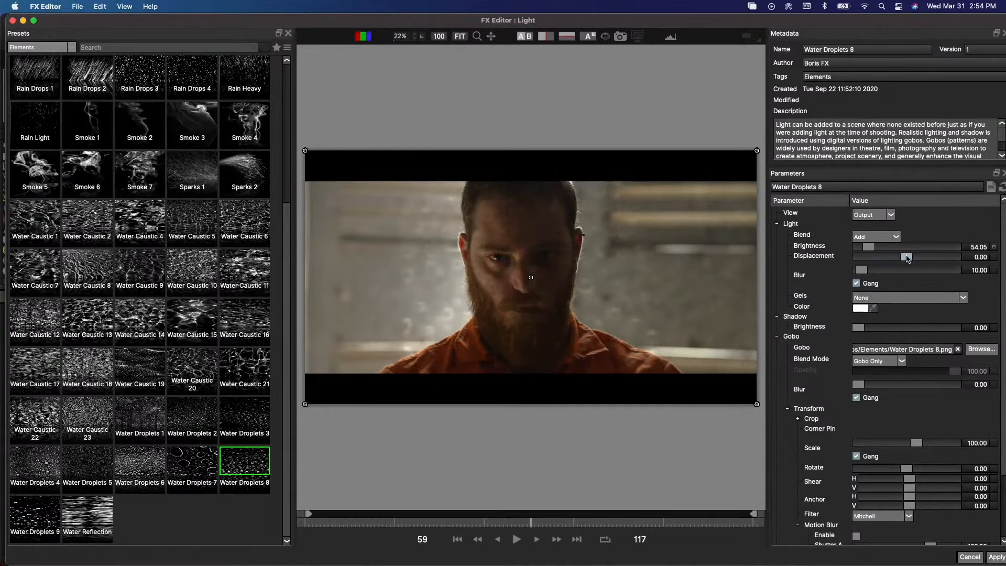
mouse_move(907, 257)
mouse_down()
mouse_move(884, 258)
mouse_move(934, 258)
mouse_move(855, 257)
mouse_move(893, 258)
mouse_up()
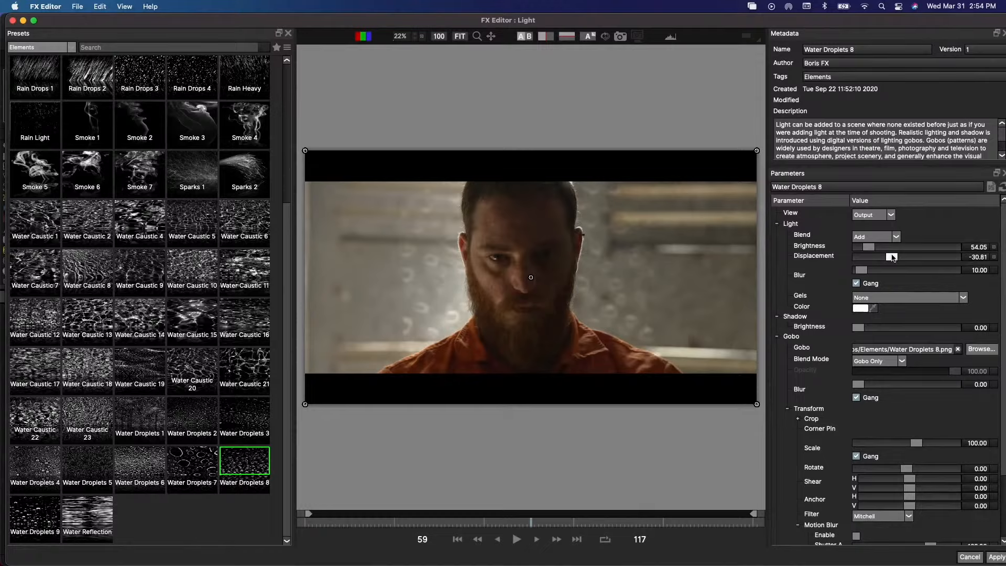
mouse_move(893, 258)
mouse_down()
mouse_move(875, 257)
mouse_move(912, 257)
mouse_move(866, 257)
mouse_move(911, 255)
mouse_up()
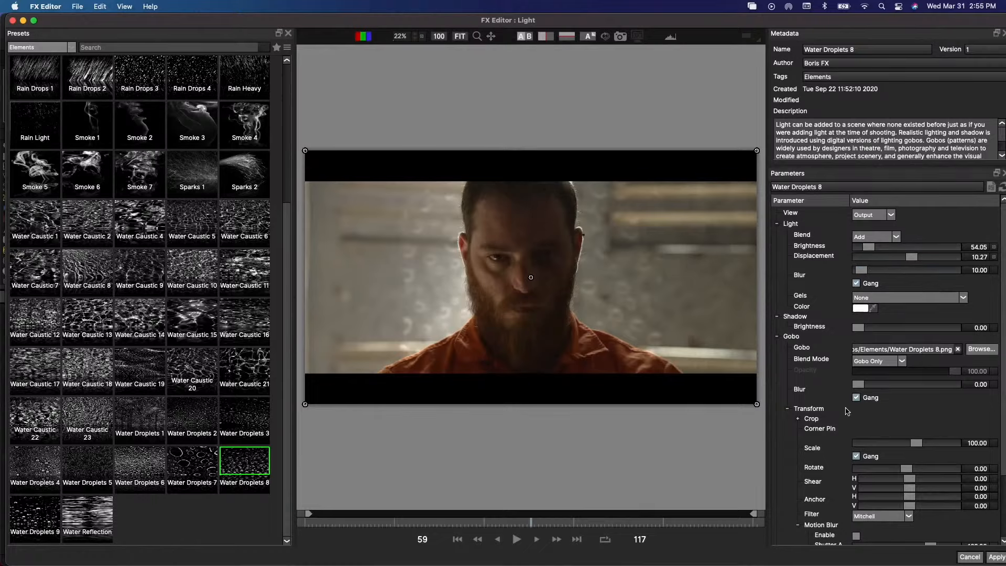
- Ungang the gobo scale, set it to 195.40 horizontal and 114.94 vertical, and set the shadow brightness to 21.62
scroll(837, 401, down, 3)
scroll(830, 379, down, 2)
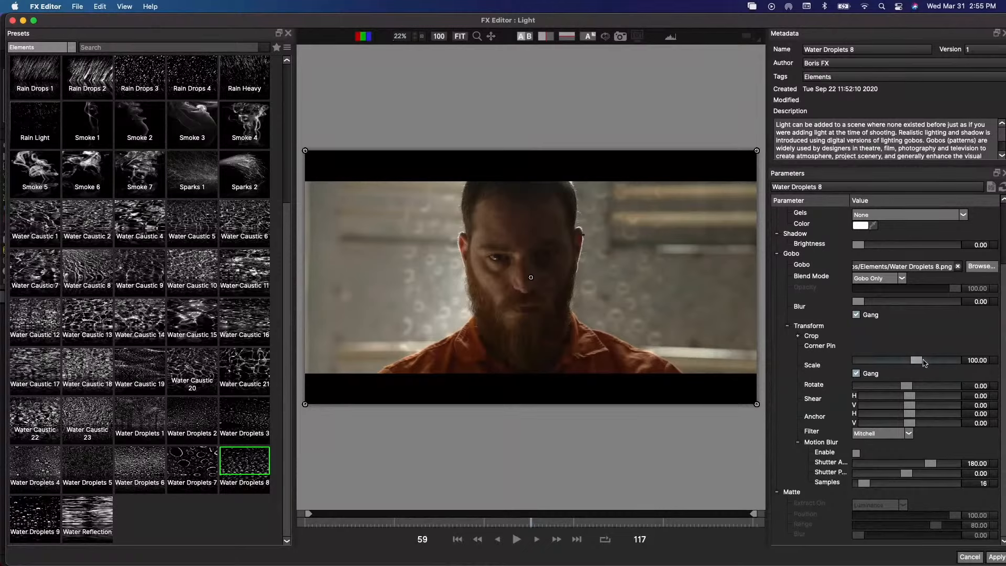
drag(916, 360, 915, 362)
click(857, 374)
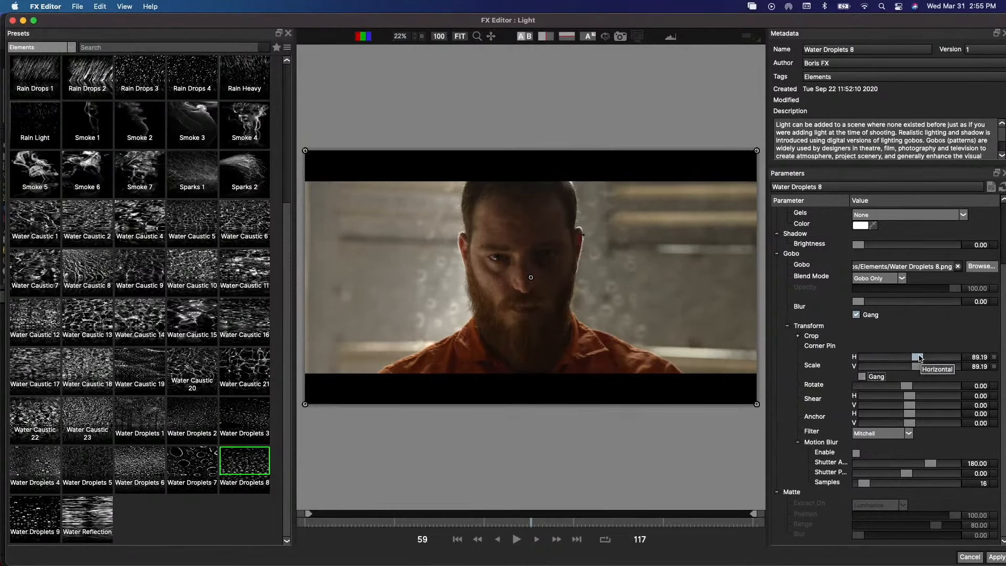
drag(916, 366, 928, 358)
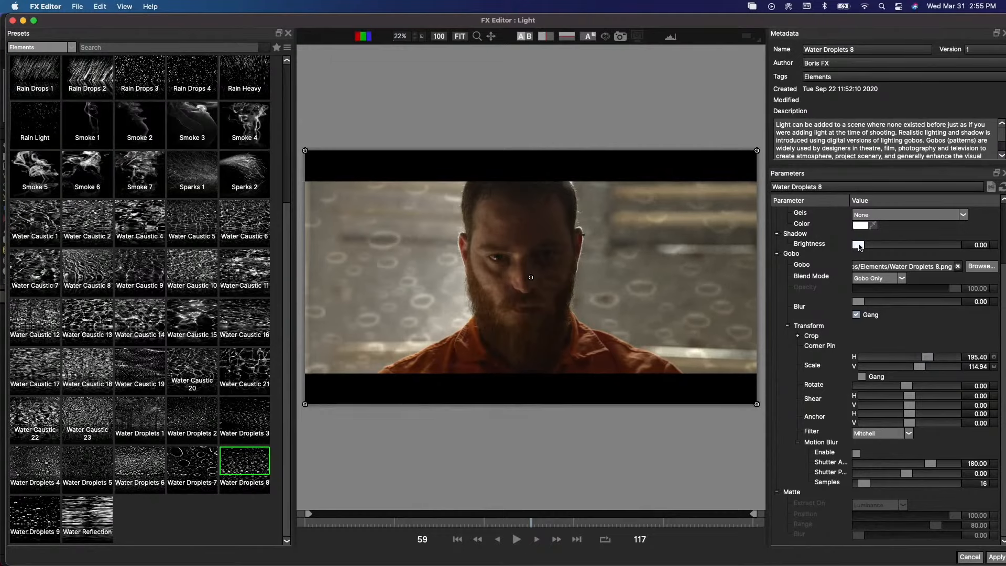
drag(860, 247, 879, 247)
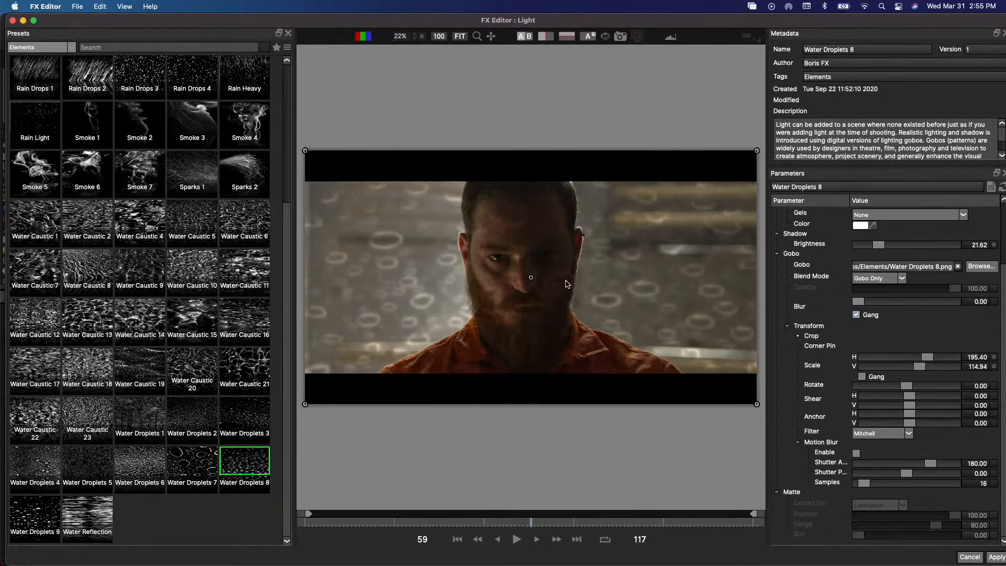
- Compare the Water Caustic 5, 6 and 4 gobo presets, and choose Water Caustic 2
click(205, 215)
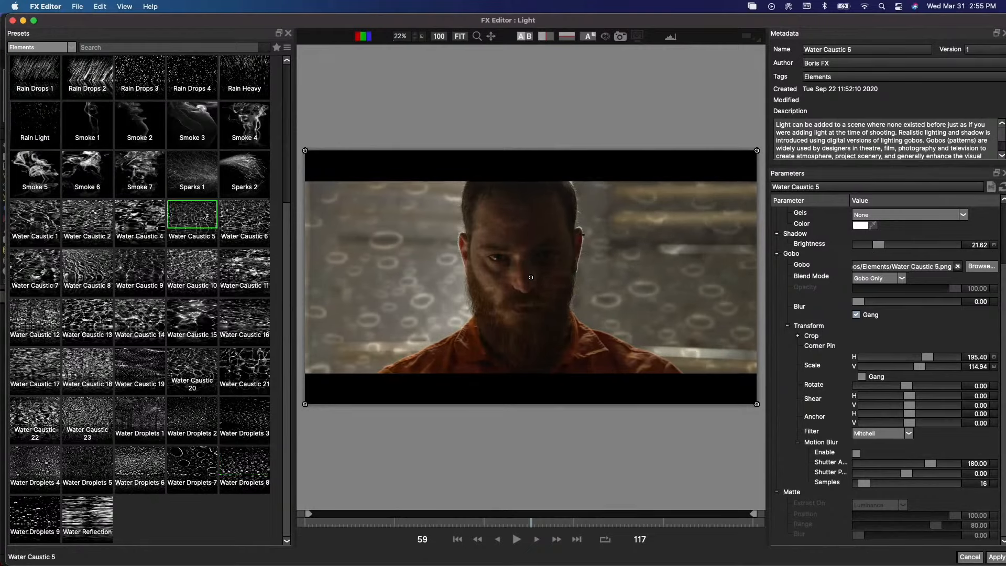
click(251, 222)
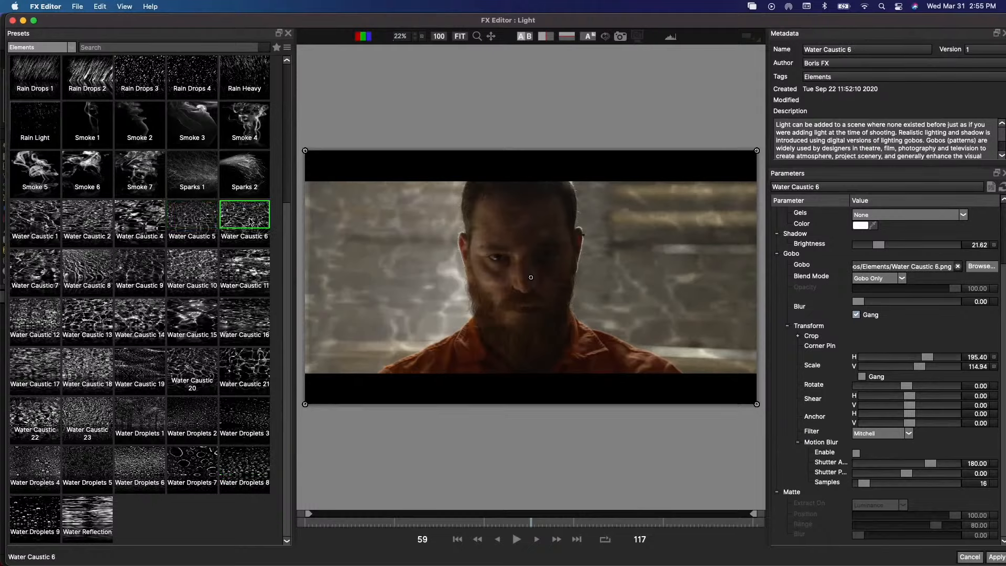
click(199, 215)
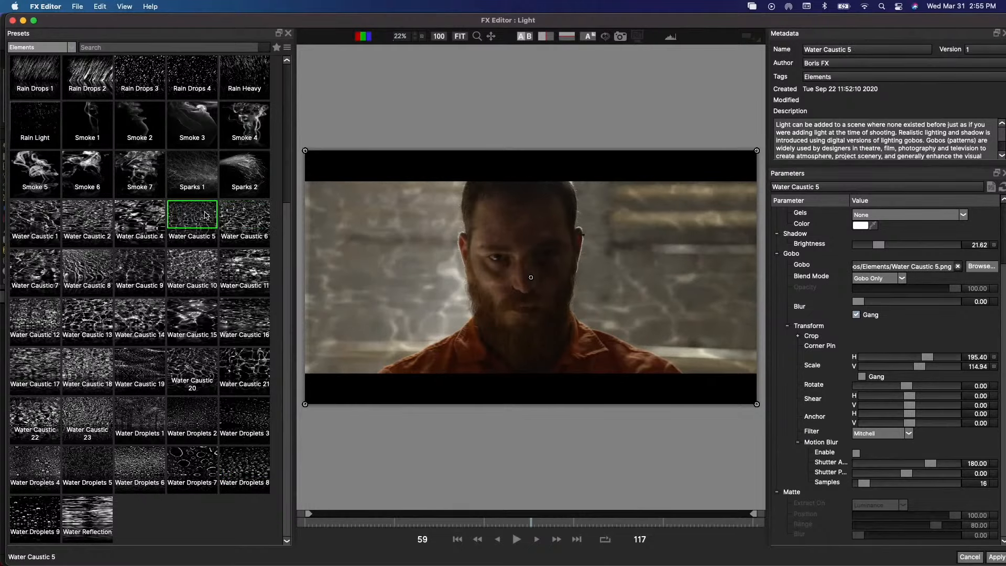
click(142, 218)
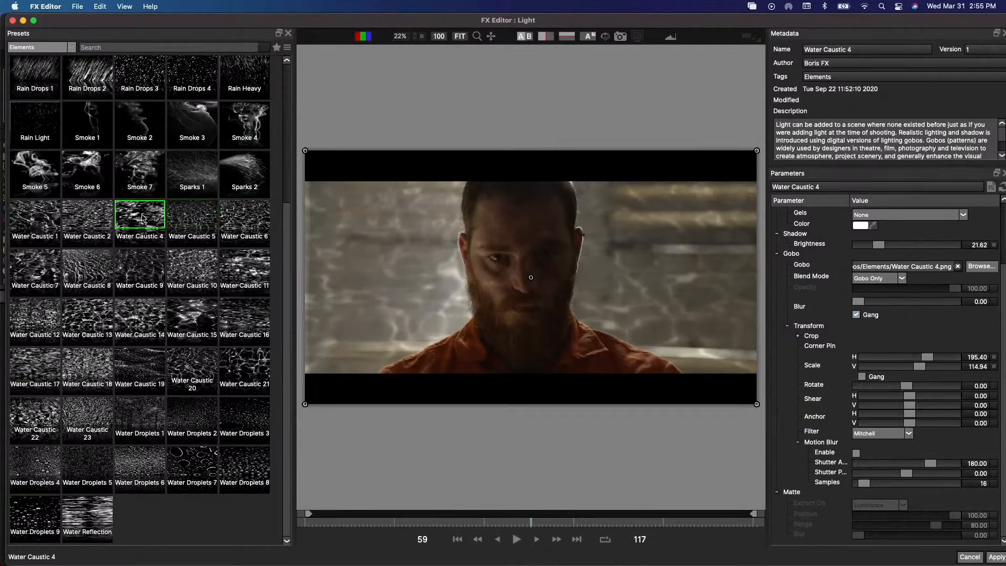
click(97, 215)
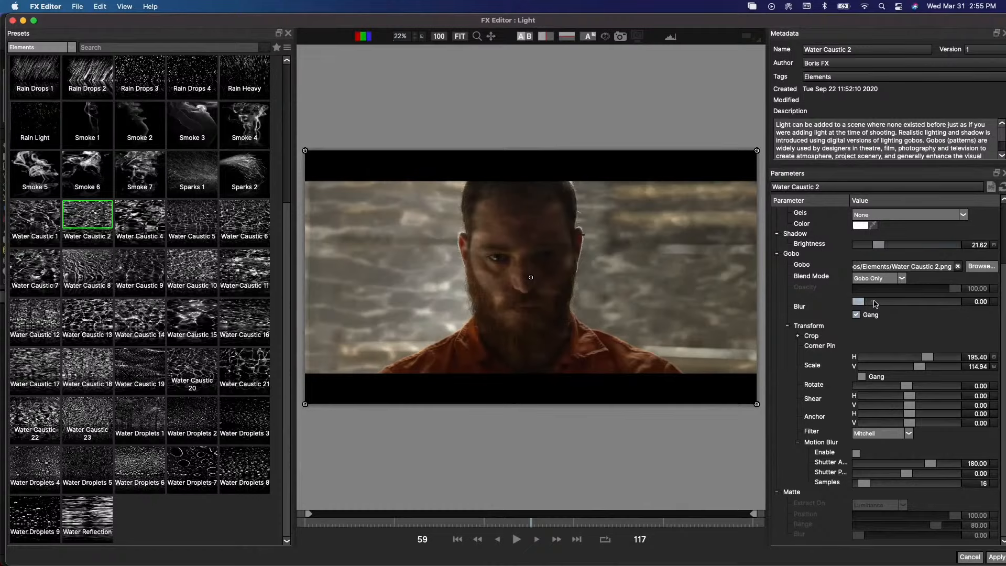
- Set the gobo blur to 21.08 and the light displacement to -17.84, and apply the Light effect
drag(875, 303, 865, 302)
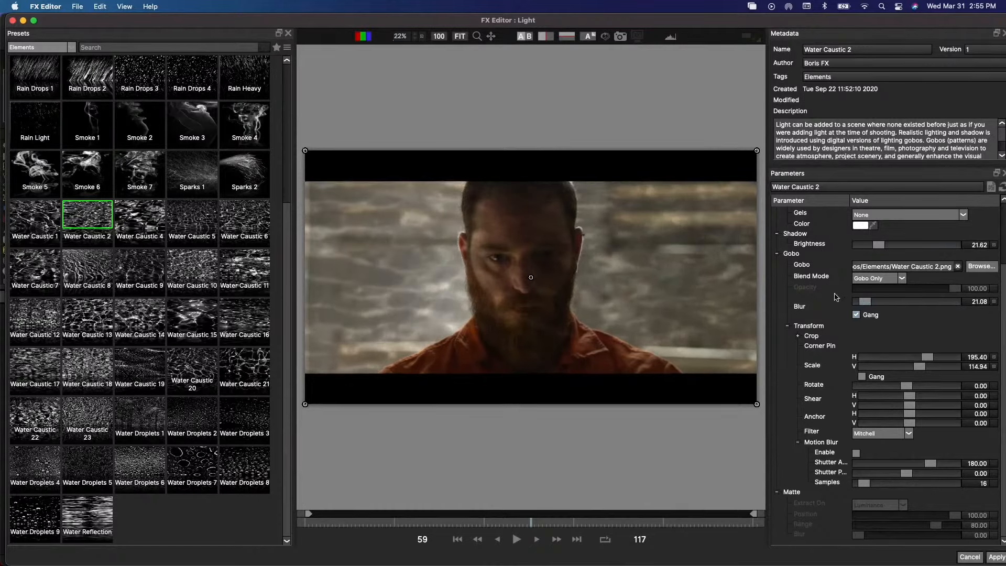
scroll(836, 298, up, 4)
mouse_move(912, 257)
mouse_down()
mouse_move(881, 257)
mouse_move(927, 256)
mouse_move(868, 254)
mouse_move(920, 256)
mouse_up()
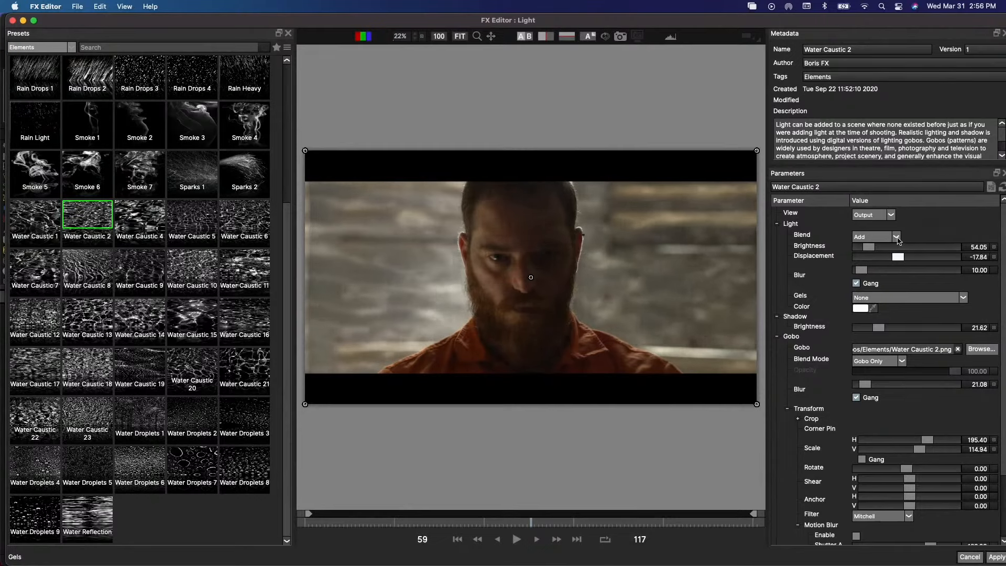
click(997, 558)
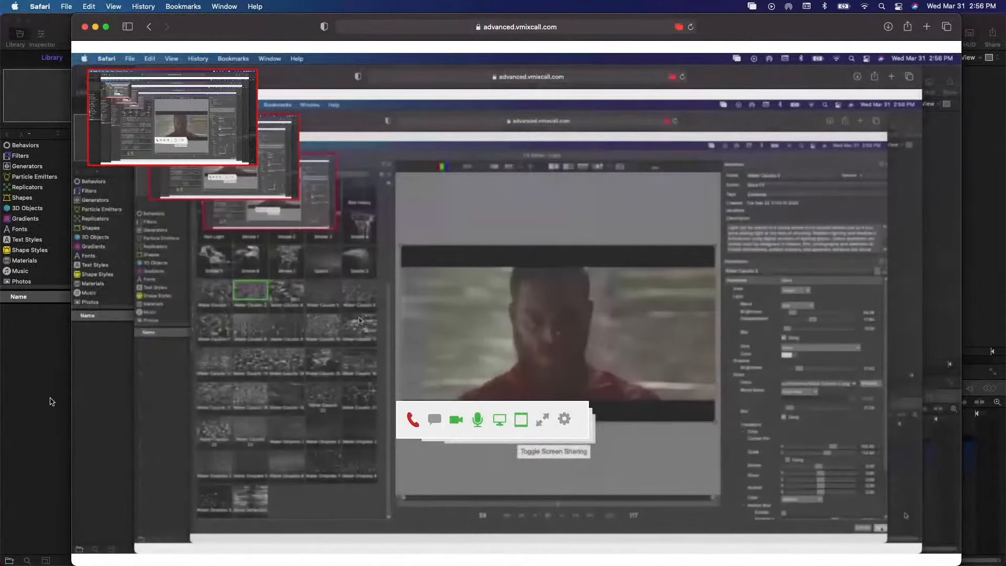
- Switch to the untitled Motion project containing the Title Background
click(50, 402)
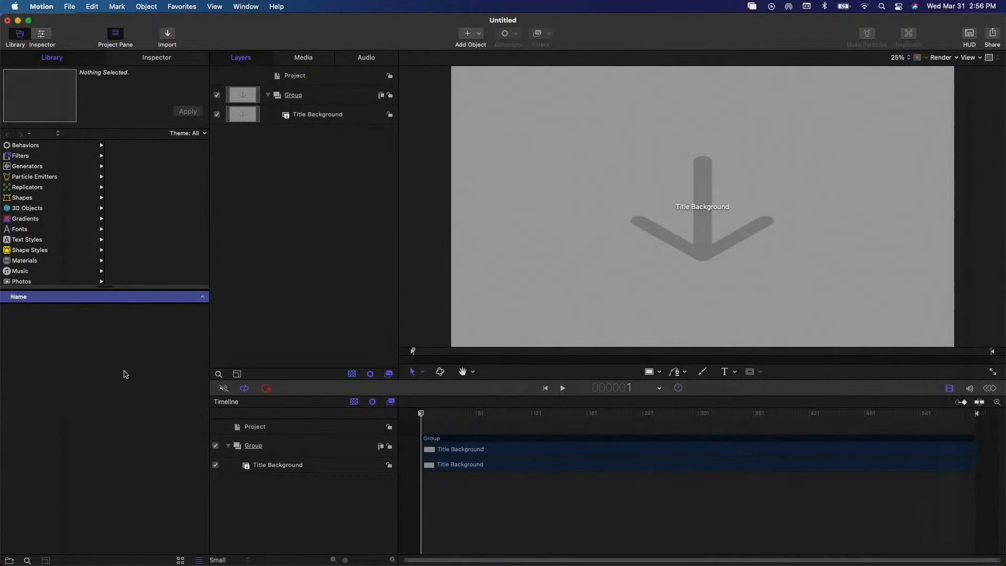
- Switch to Final Cut Pro and select the Shadow_of_woman clip in the Gobos timeline
key(super+Tab)
key(super+Tab)
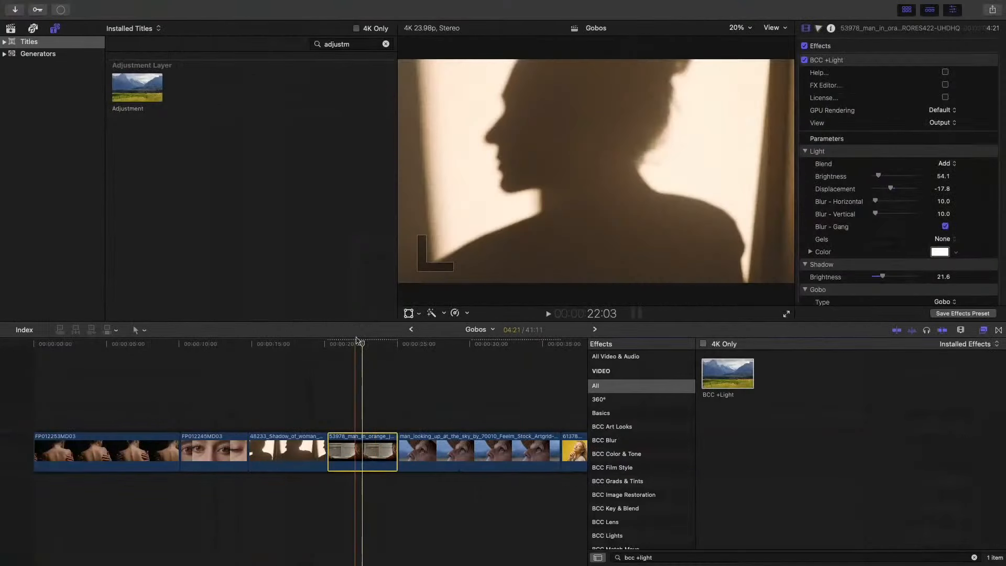
click(364, 348)
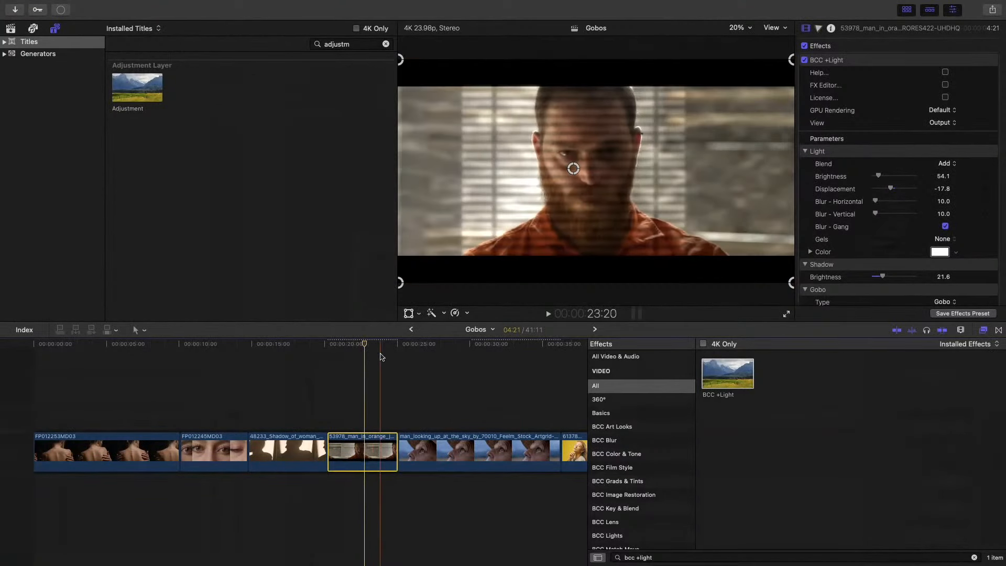
click(274, 355)
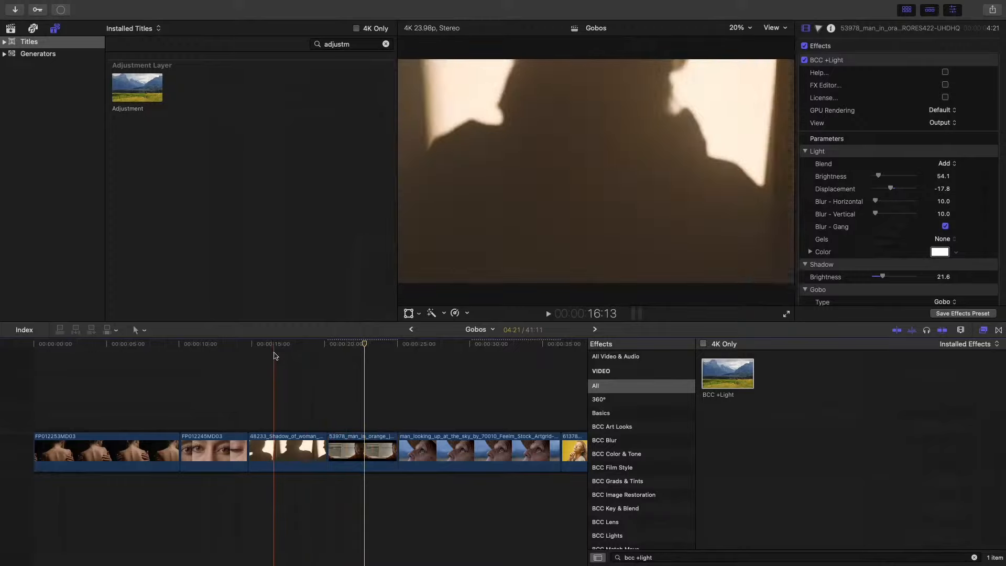
click(299, 459)
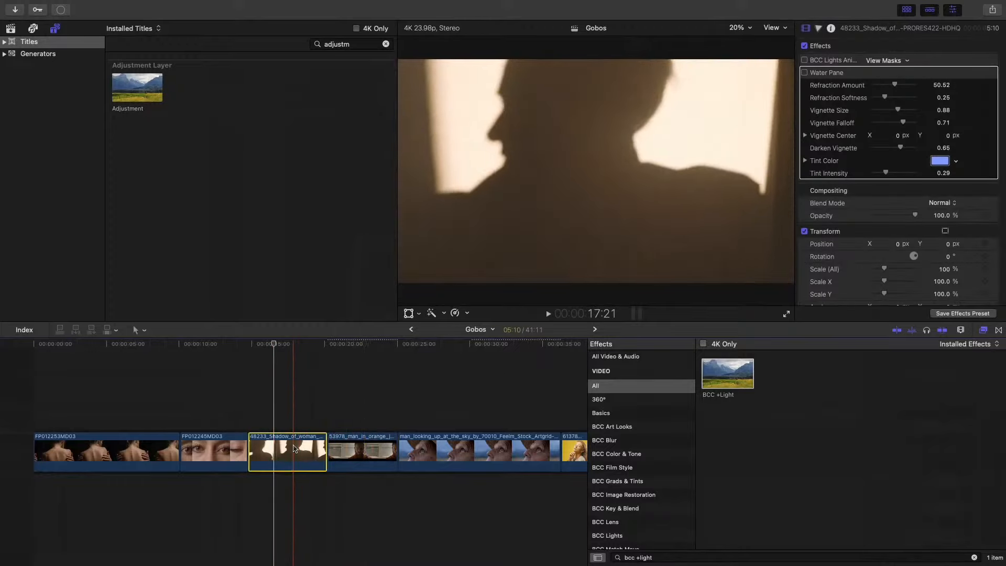
click(303, 413)
click(302, 454)
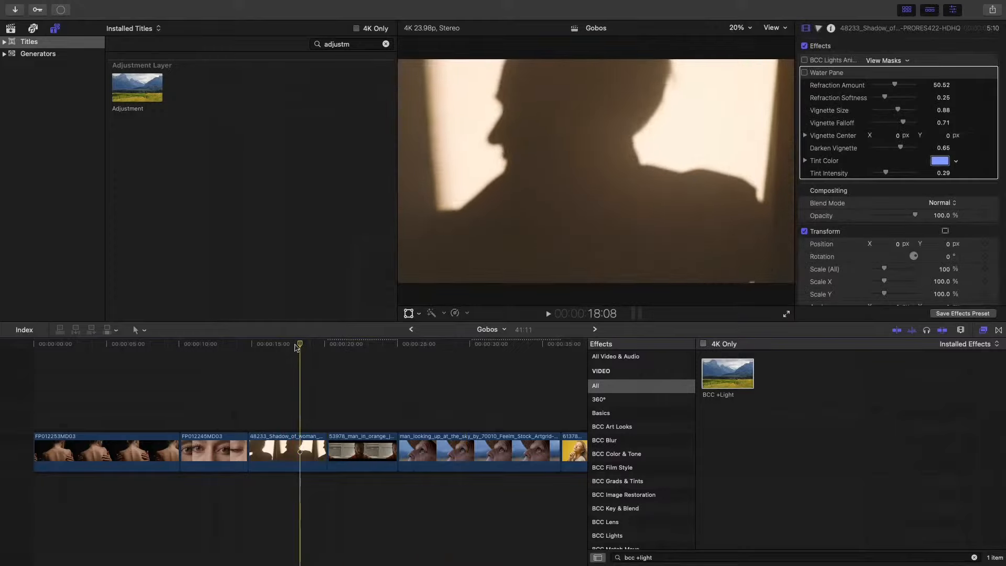
- Park the playhead within the Shadow_of_woman clip and remove its BCC Lights effect
drag(299, 344, 294, 344)
drag(728, 372, 295, 447)
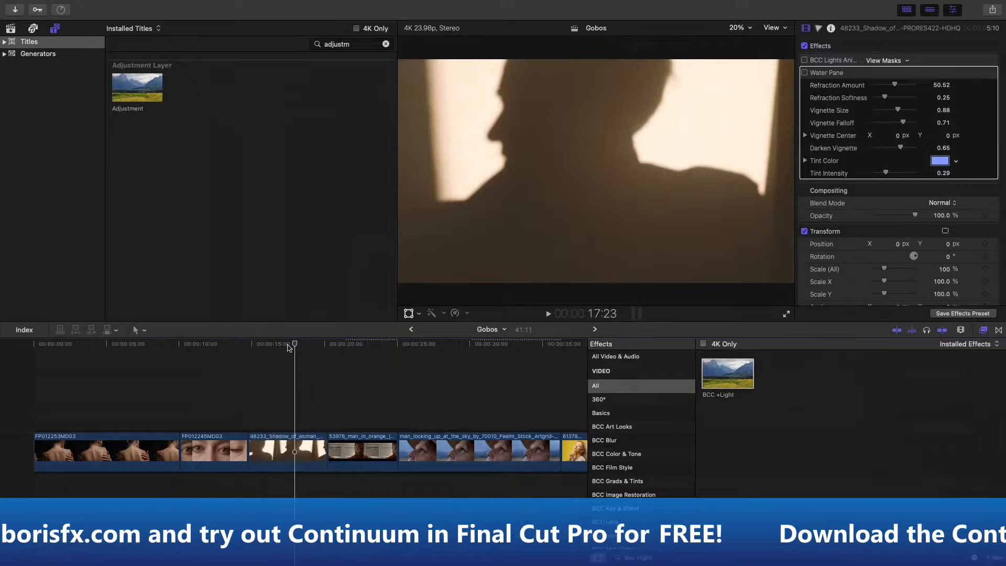
mouse_move(272, 348)
mouse_down()
mouse_move(313, 348)
mouse_move(286, 348)
mouse_up()
click(301, 469)
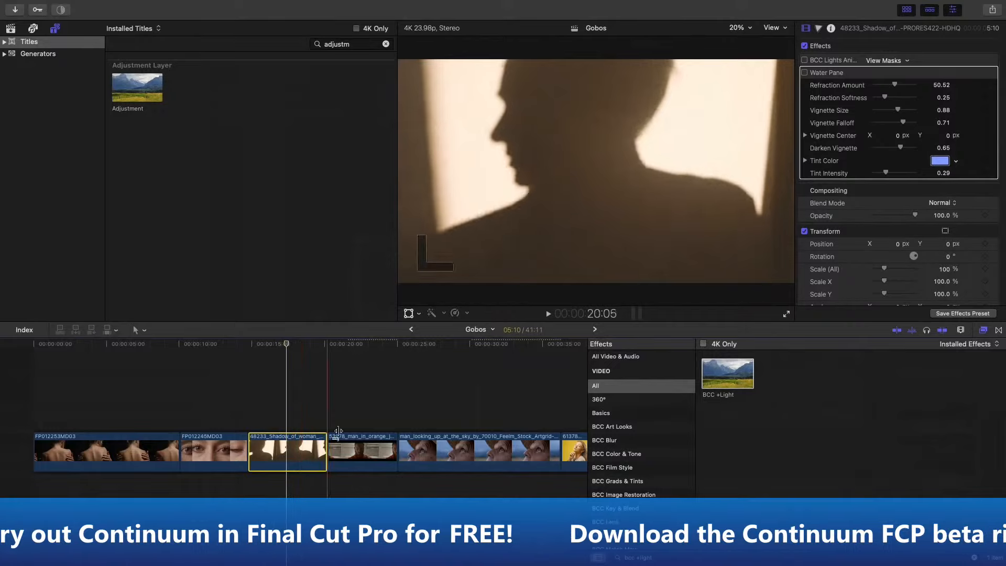
click(837, 61)
key(Delete)
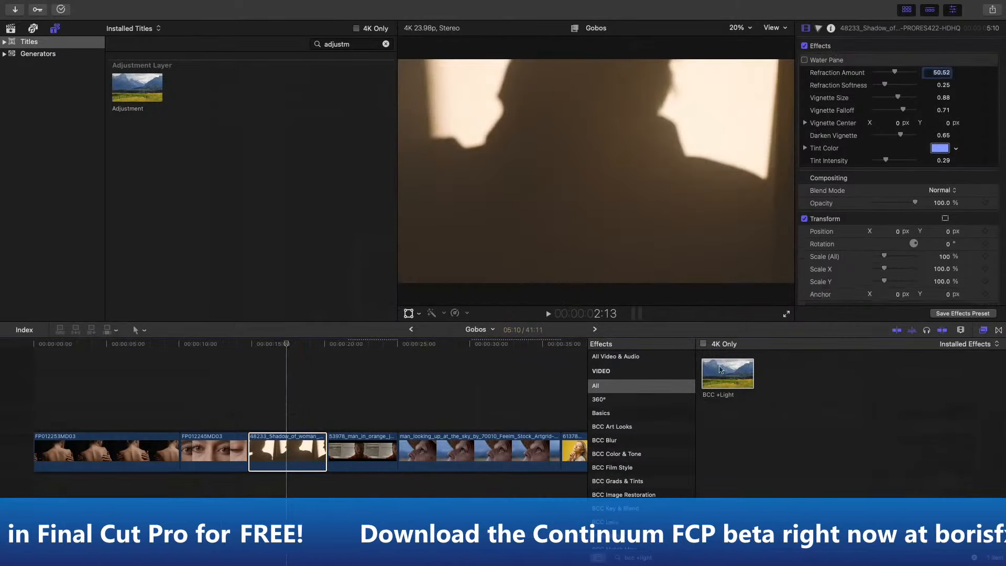
- Apply the BCC +Light effect to the Shadow_of_woman clip and open its FX Editor
drag(726, 373, 304, 448)
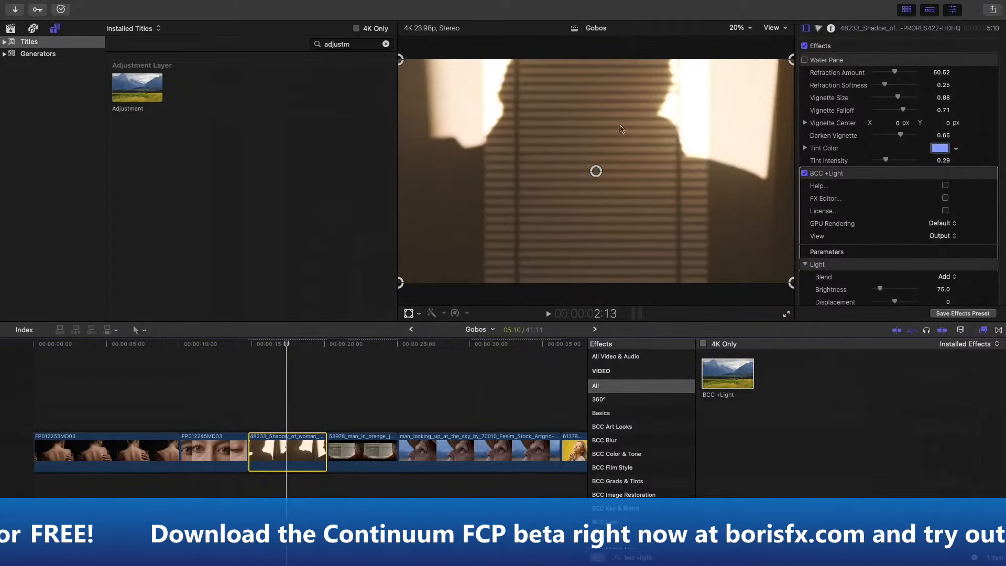
scroll(865, 181, down, 2)
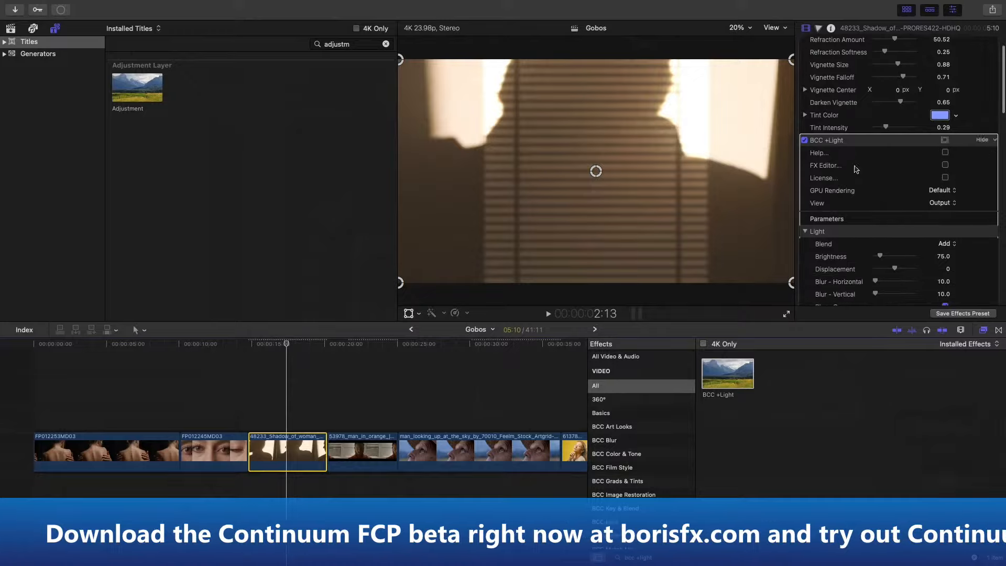
click(946, 165)
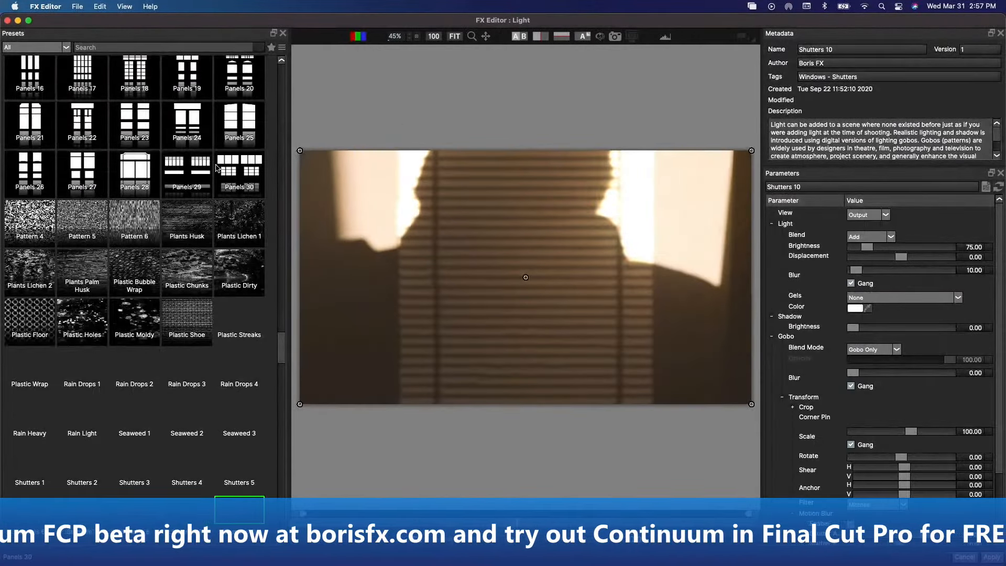
- Browse the Light presets, filtering by the Doors - Panels category and then by Doors - Ornate
scroll(218, 165, down, 13)
scroll(218, 166, up, 10)
scroll(219, 166, down, 6)
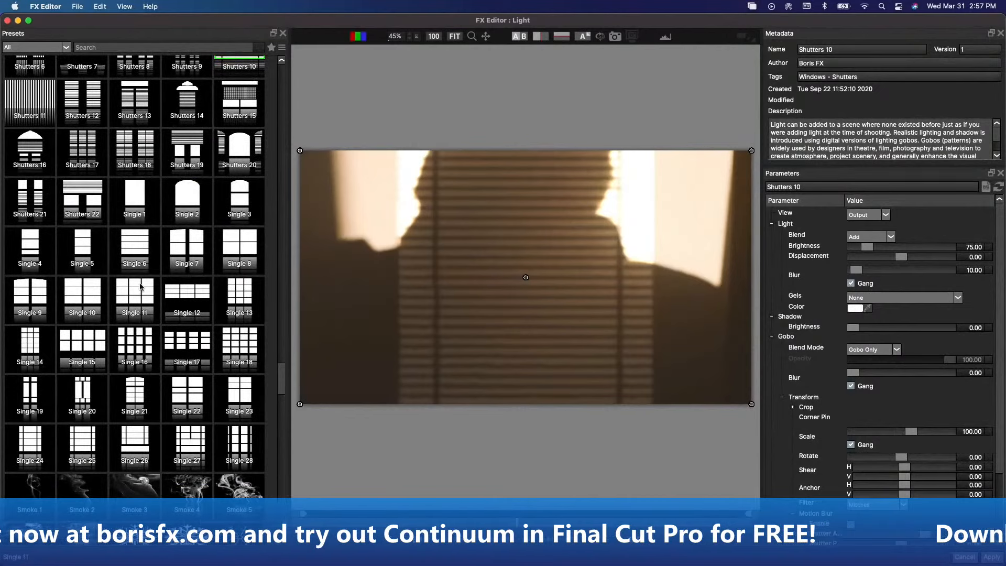
scroll(140, 285, up, 2)
click(66, 47)
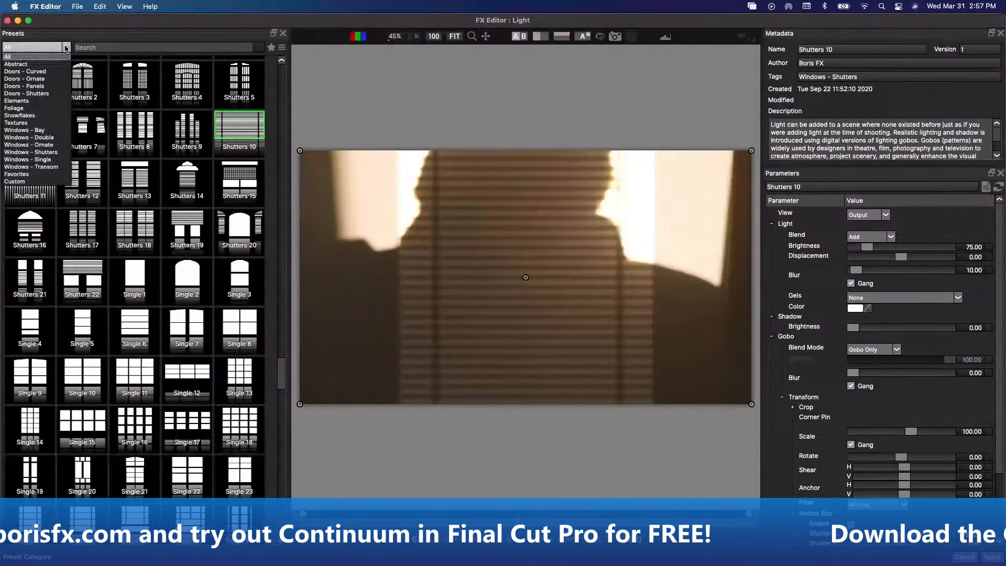
click(36, 86)
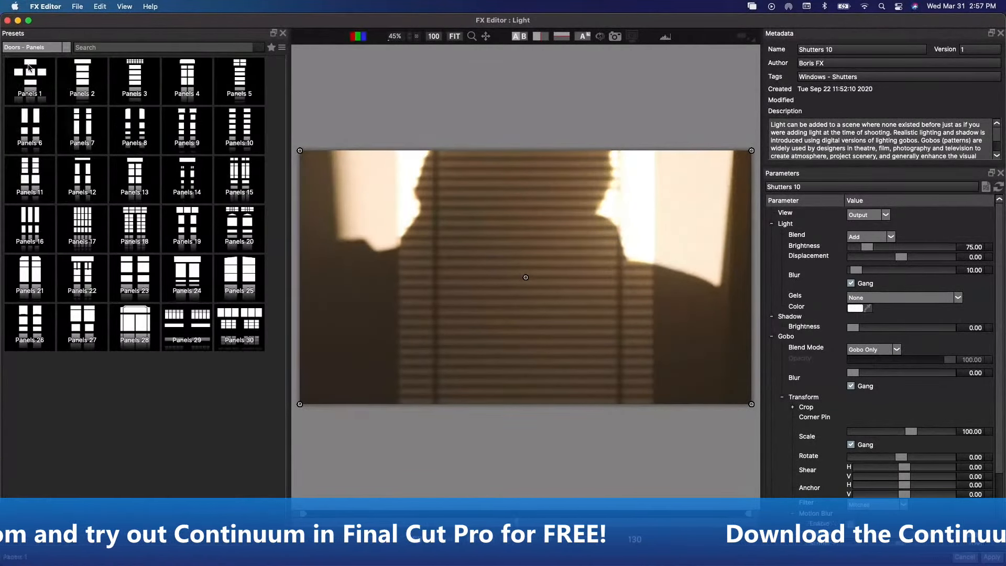
click(65, 48)
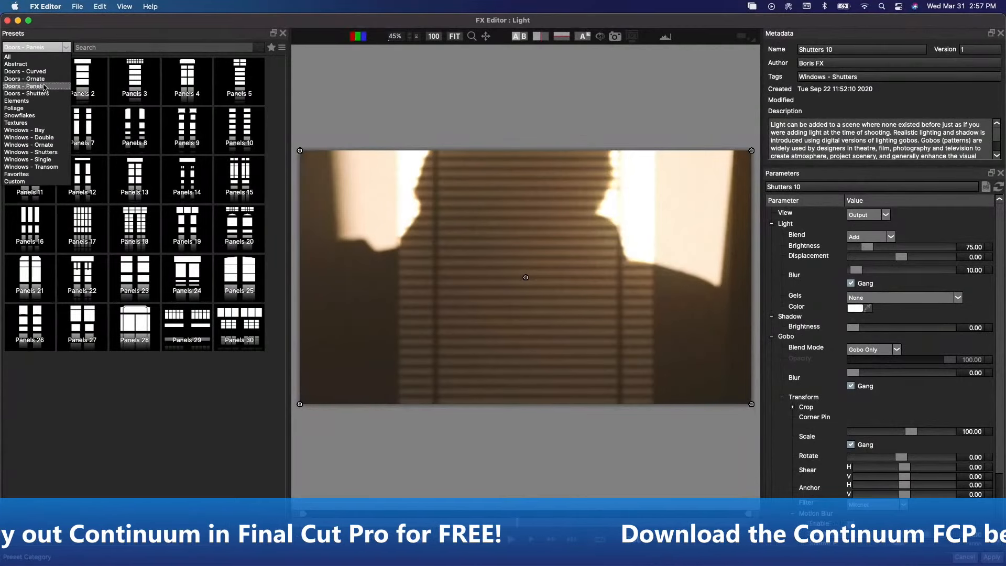
click(32, 79)
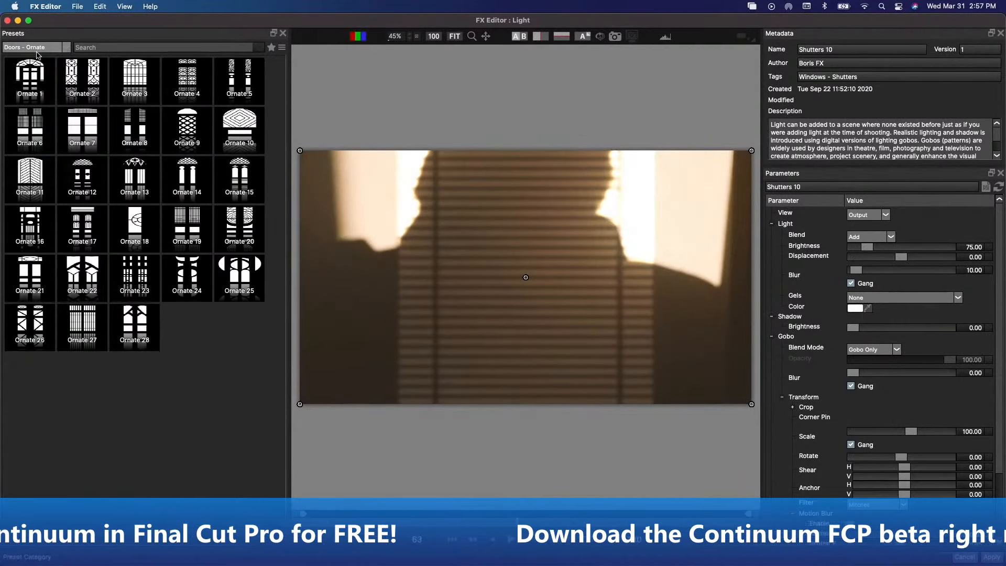
- Compare the Ornate 17, Ornate 9, Ornate 5 and Ornate 2 gobo presets on the shadow shot
click(84, 182)
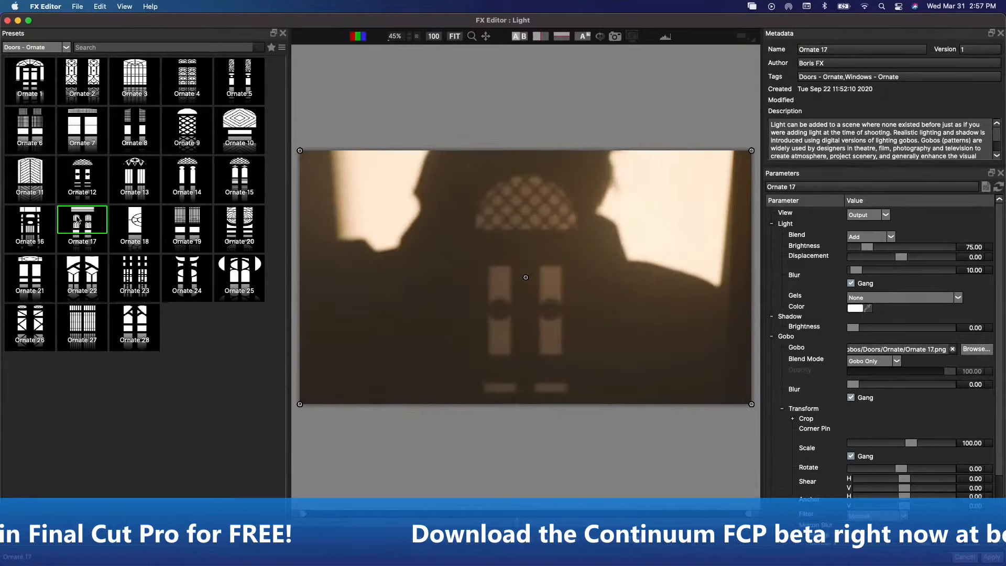
click(134, 187)
click(202, 128)
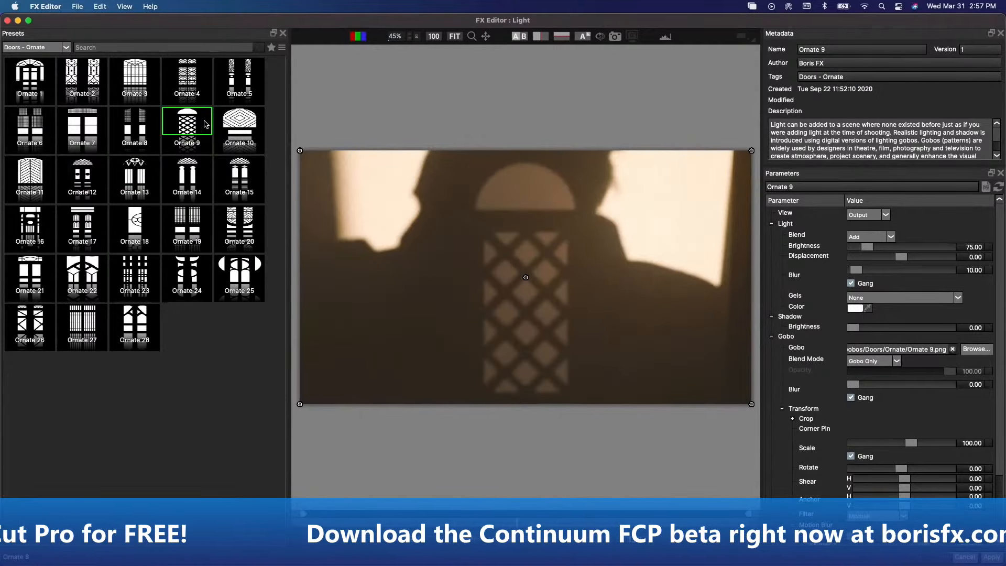
click(256, 130)
click(248, 93)
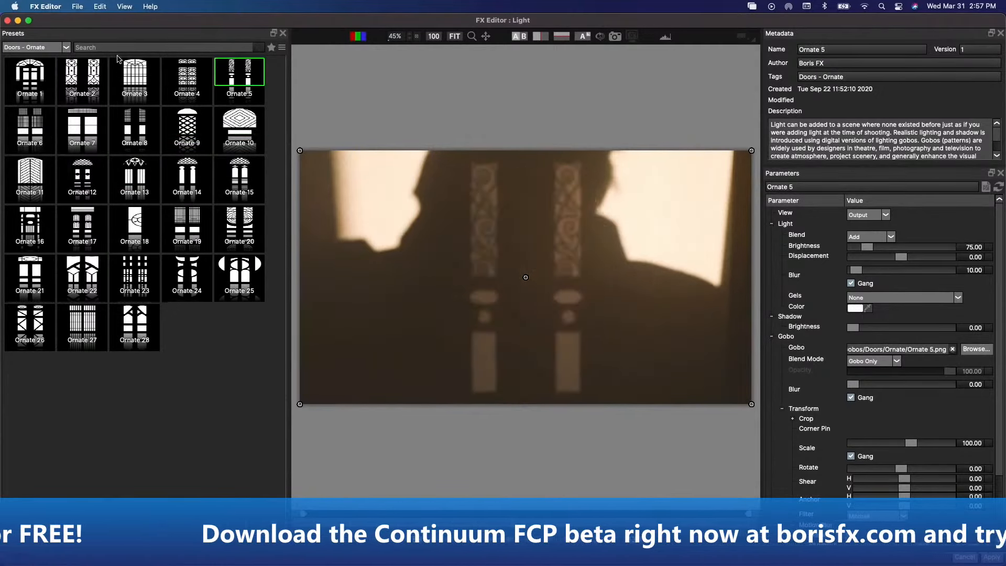
click(73, 75)
- Choose the Curved 27 gobo preset from the Doors - Curved category
click(58, 48)
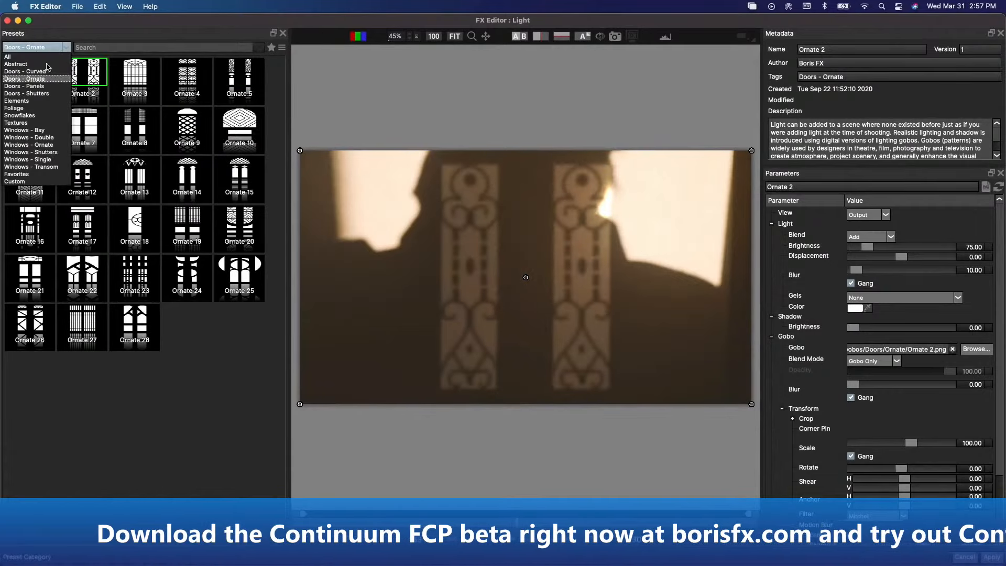
click(31, 71)
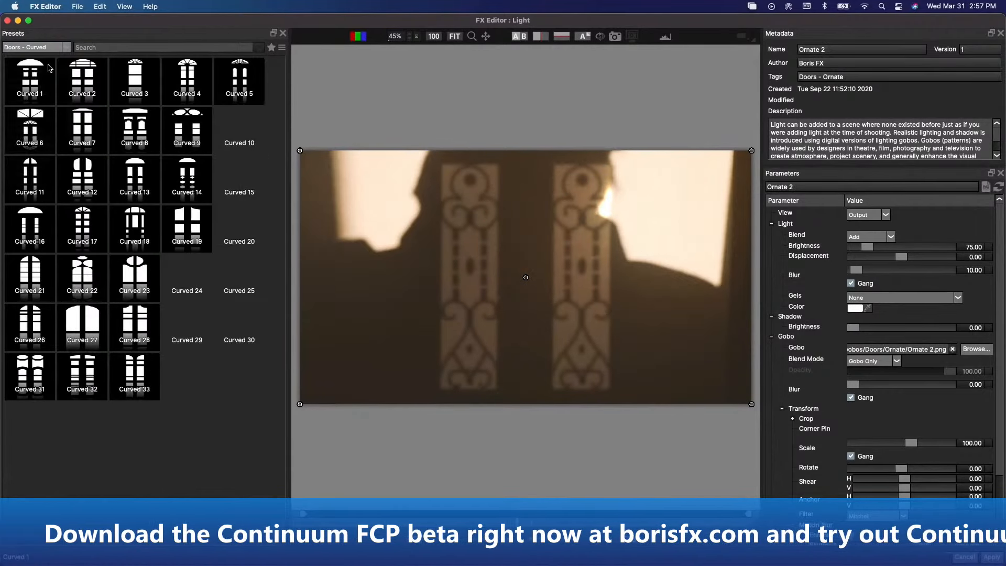
click(95, 311)
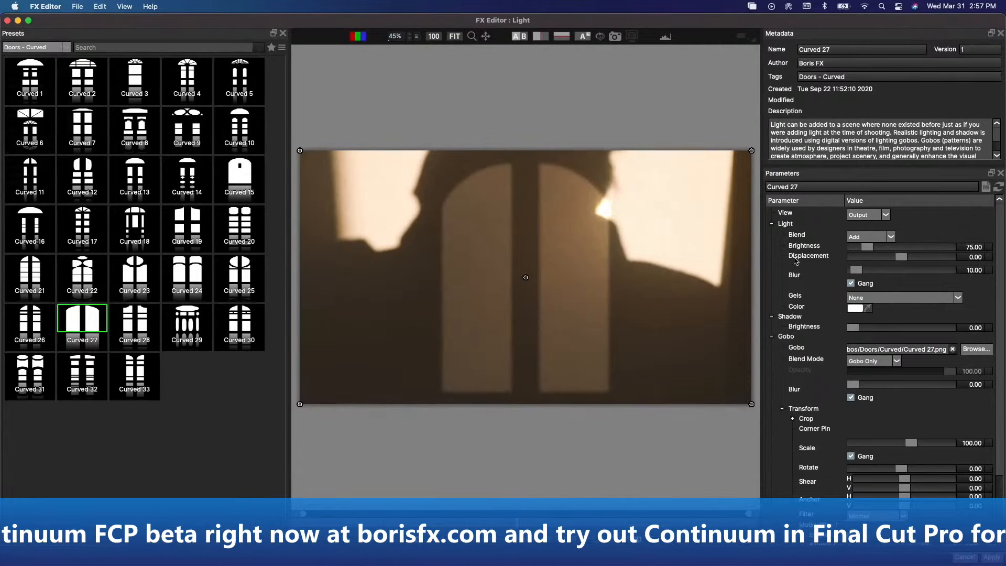
- Set light displacement to 51.35, brightness to 35.14, light blur to 43.78 and gobo blur to 35.68, and apply the Light effect
drag(881, 248, 927, 257)
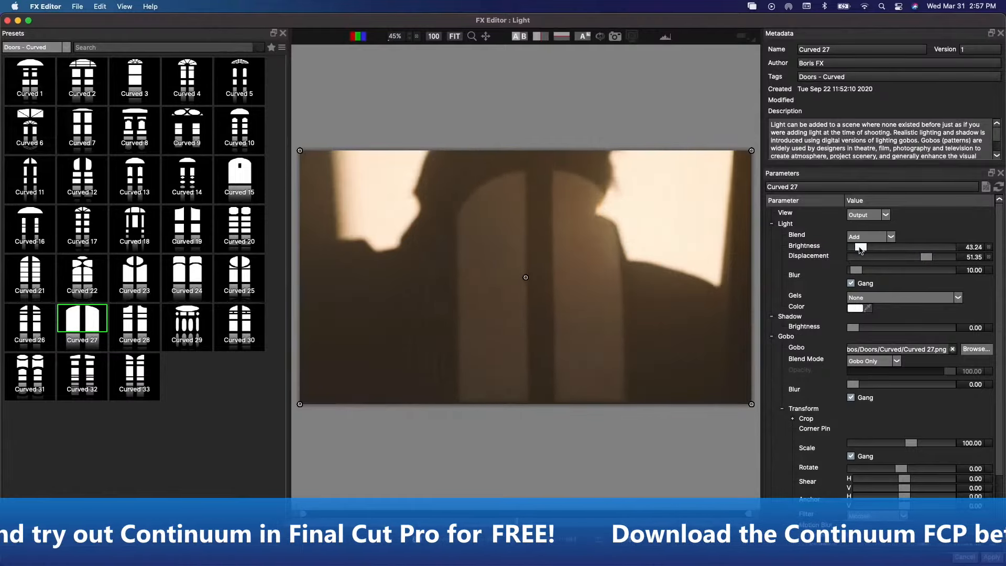
drag(856, 270, 868, 271)
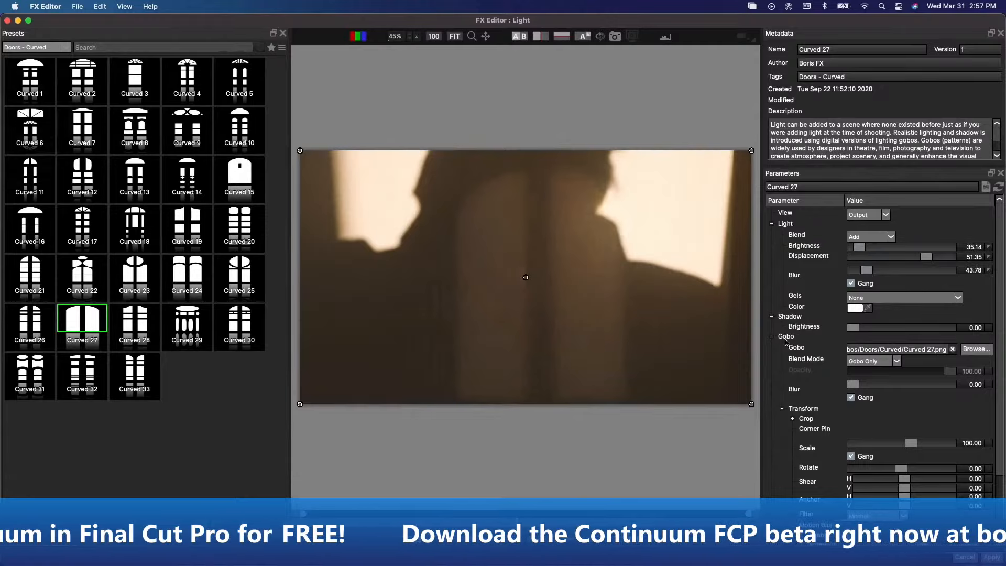
drag(853, 384, 868, 384)
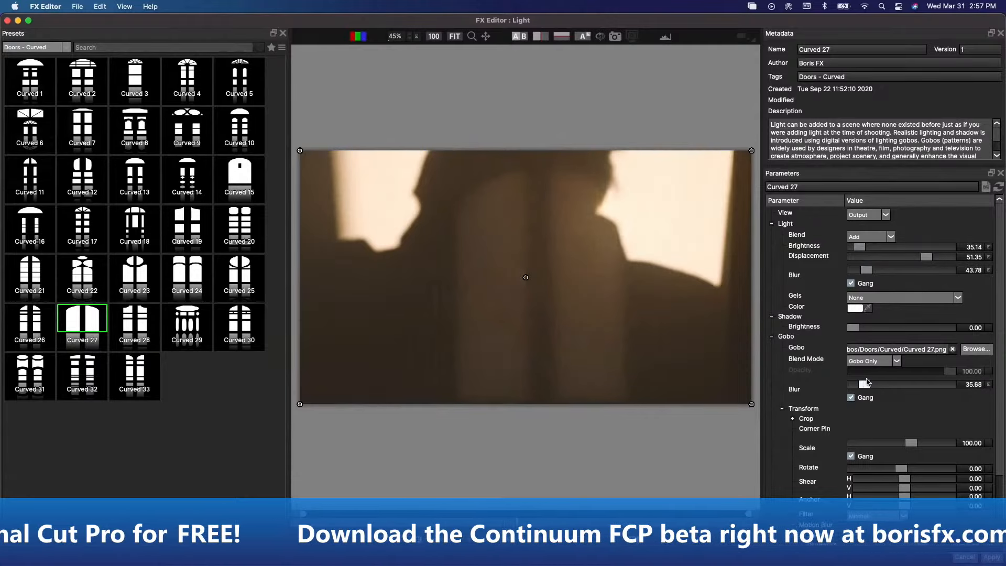
click(793, 420)
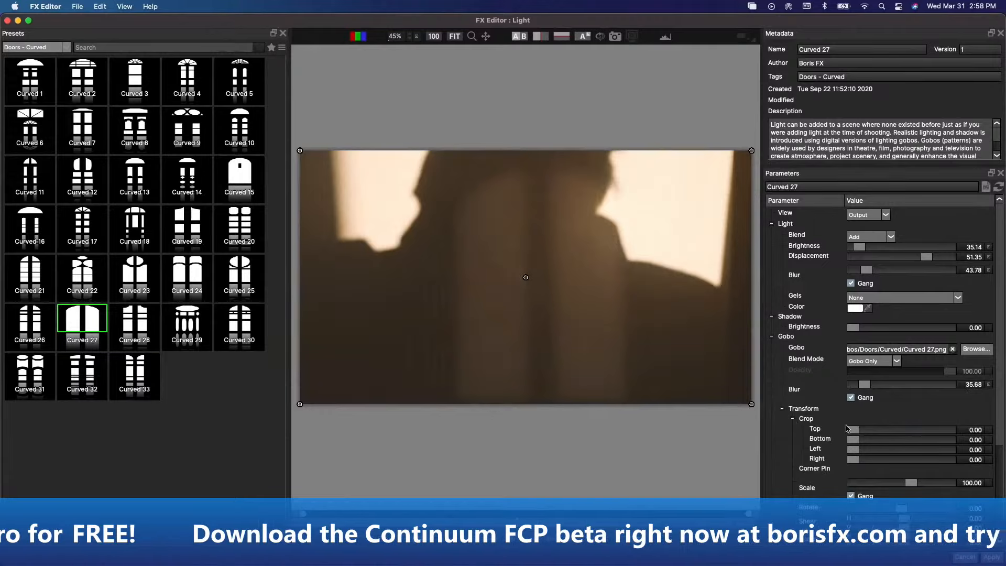
drag(847, 429, 824, 439)
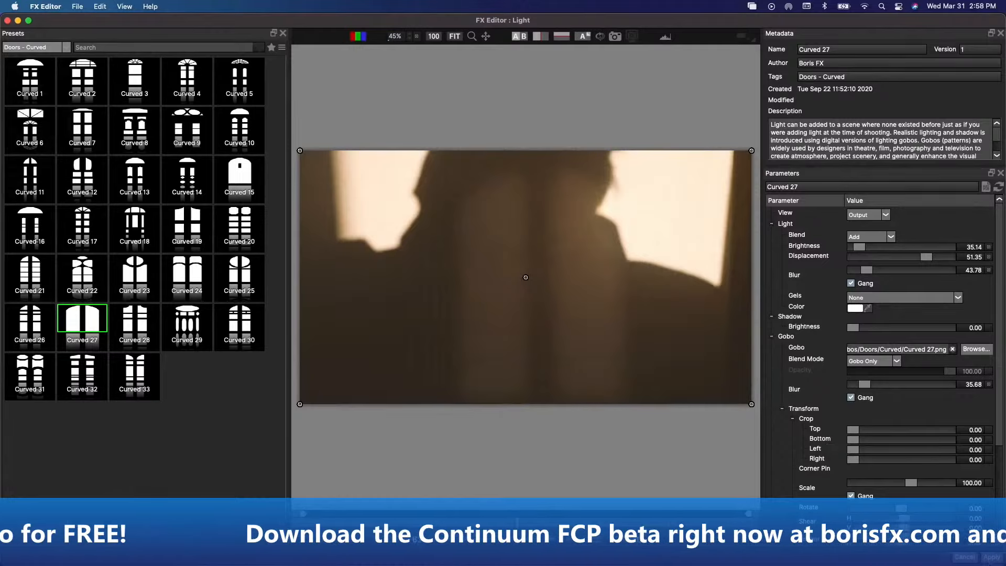
click(992, 559)
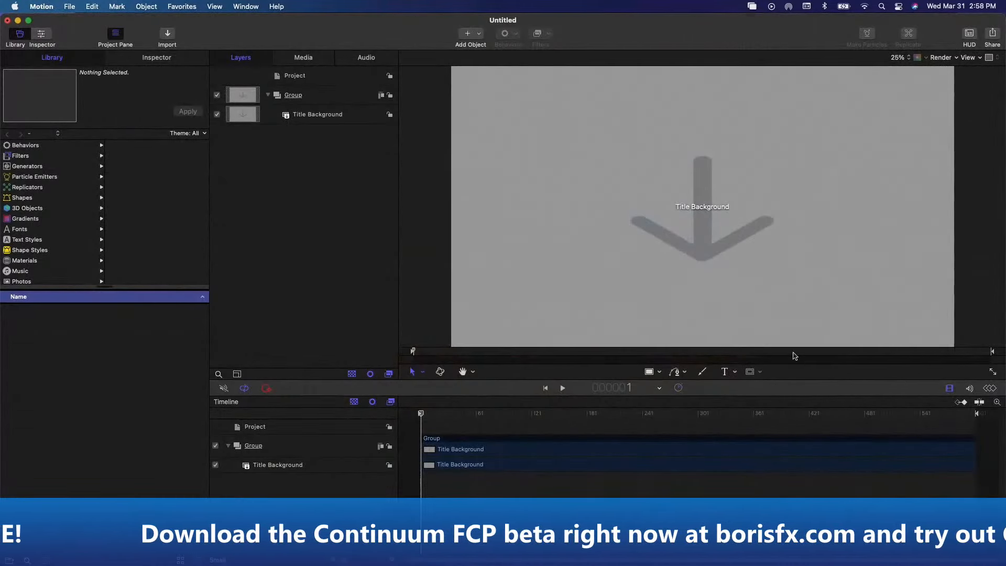
- Switch to Final Cut Pro and select the shadow-of-woman clip in the Gobos timeline
key(super+Tab)
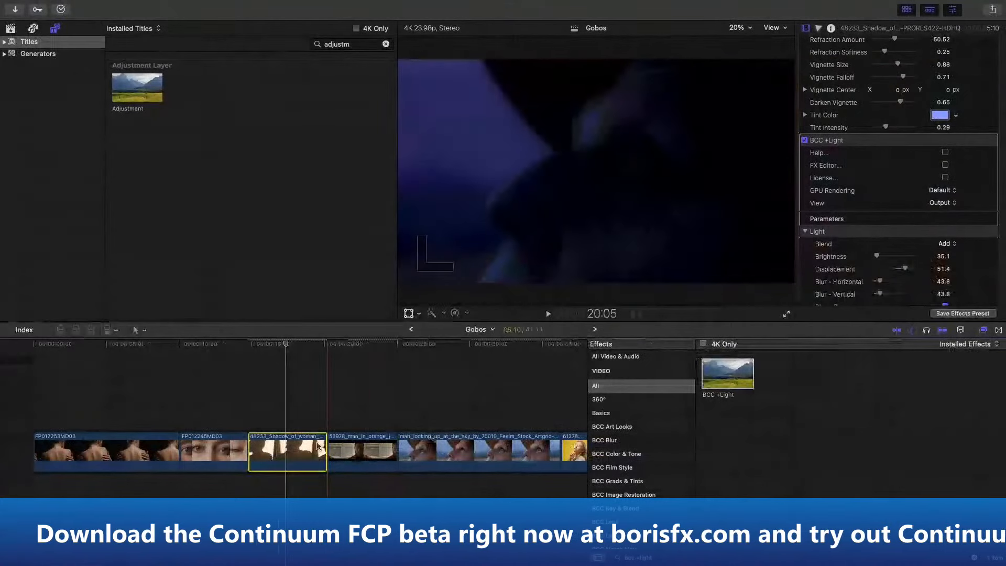
click(291, 406)
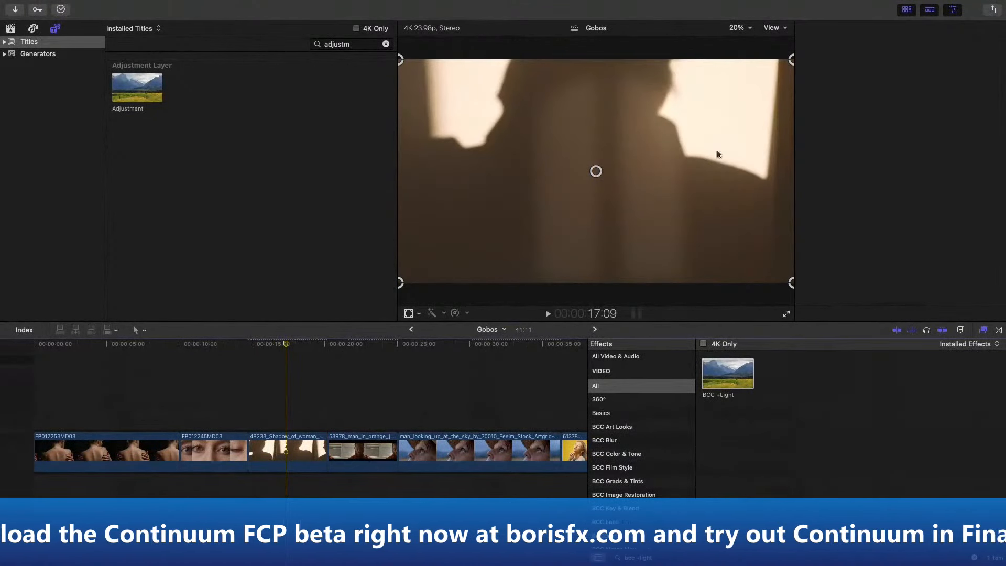
click(302, 444)
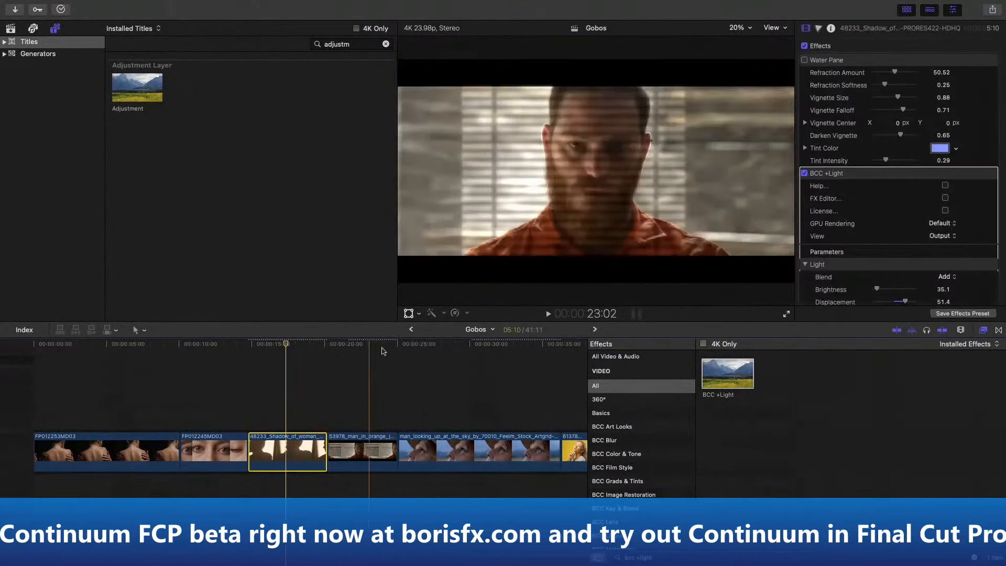
- Add a shape mask to the BCC +Light effect on the shadow clip
scroll(866, 183, down, 3)
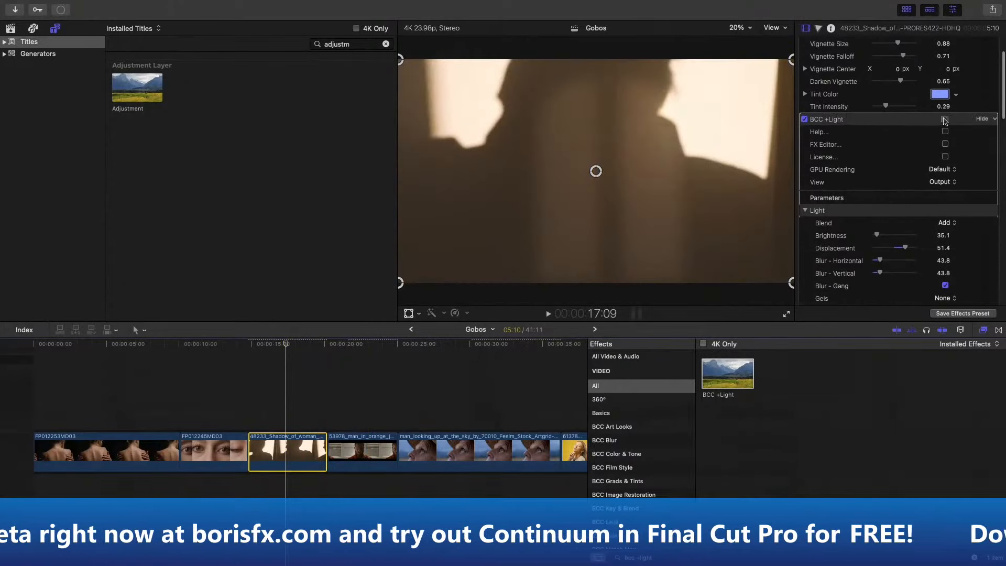
scroll(946, 126, up, 1)
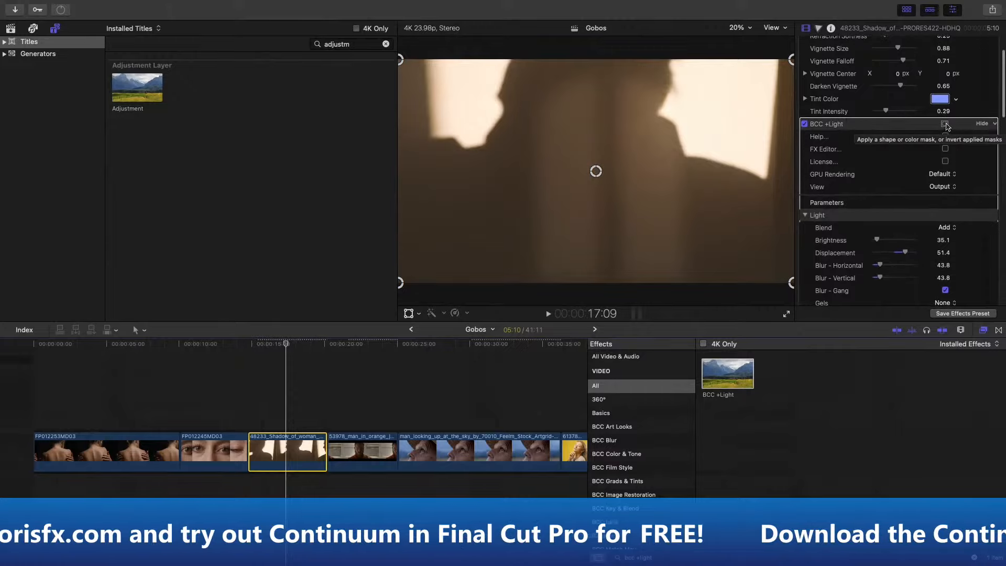
scroll(947, 126, down, 1)
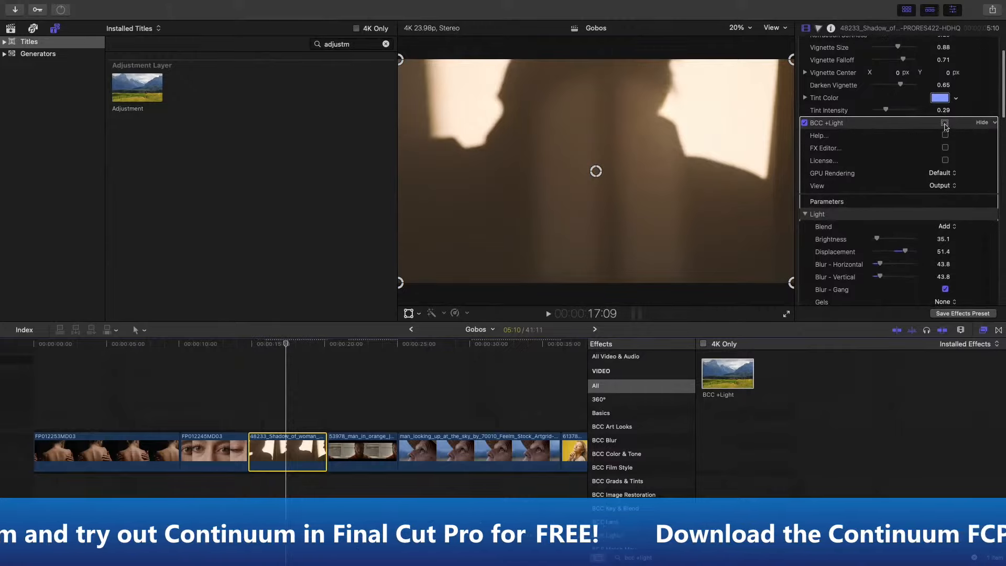
click(945, 125)
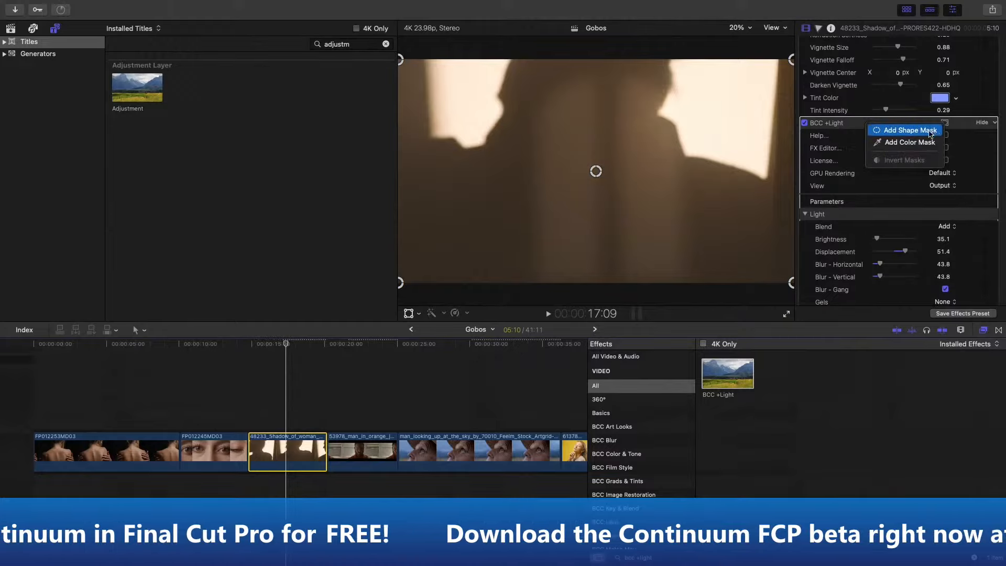
click(932, 130)
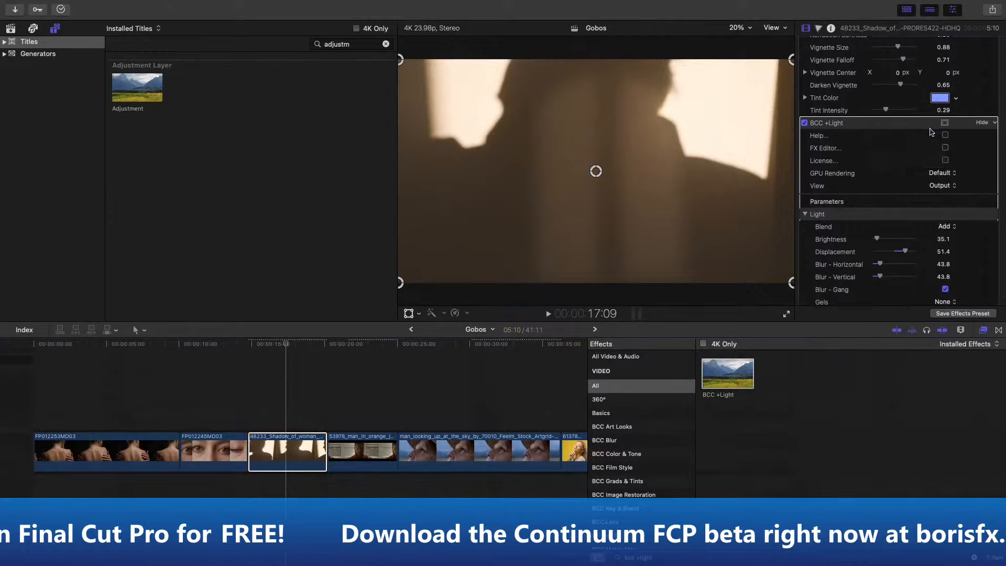
- Centre the shape mask over the silhouette, enlarge it, narrow it into an upright ellipse and tilt it slightly clockwise
mouse_move(597, 179)
mouse_down()
mouse_move(577, 168)
mouse_move(611, 162)
mouse_move(522, 175)
mouse_move(572, 162)
mouse_move(583, 173)
mouse_up()
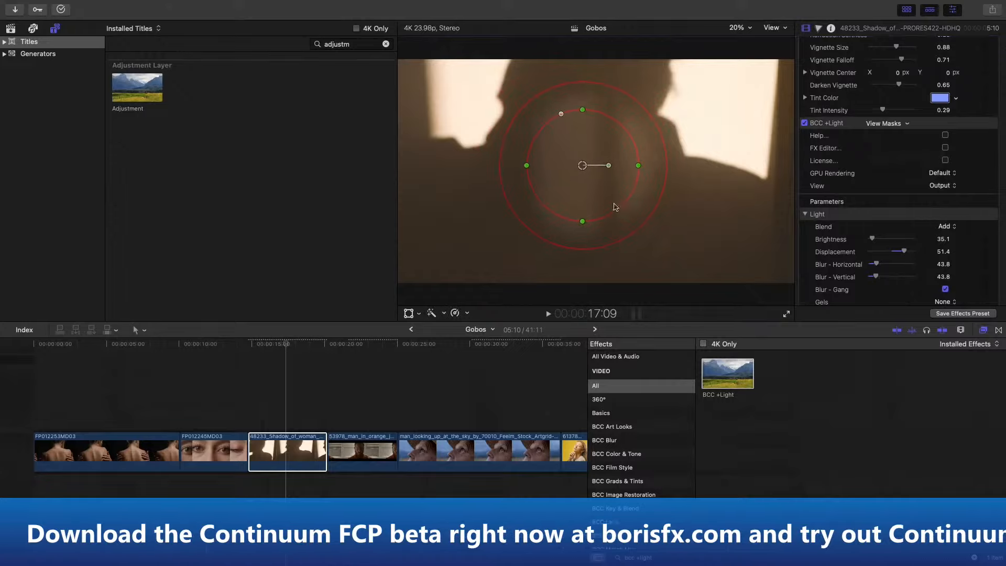
drag(620, 216, 655, 222)
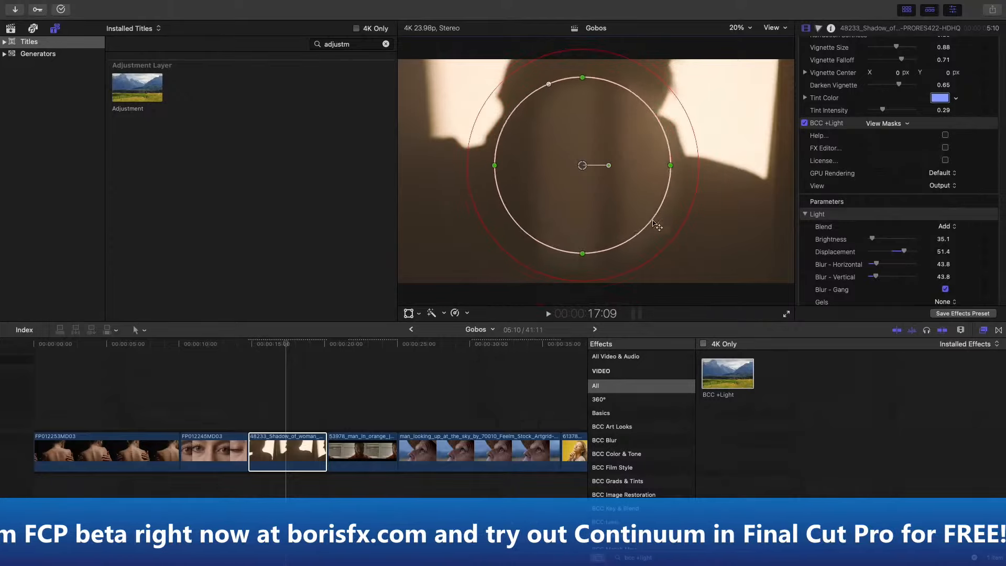
drag(670, 166, 644, 167)
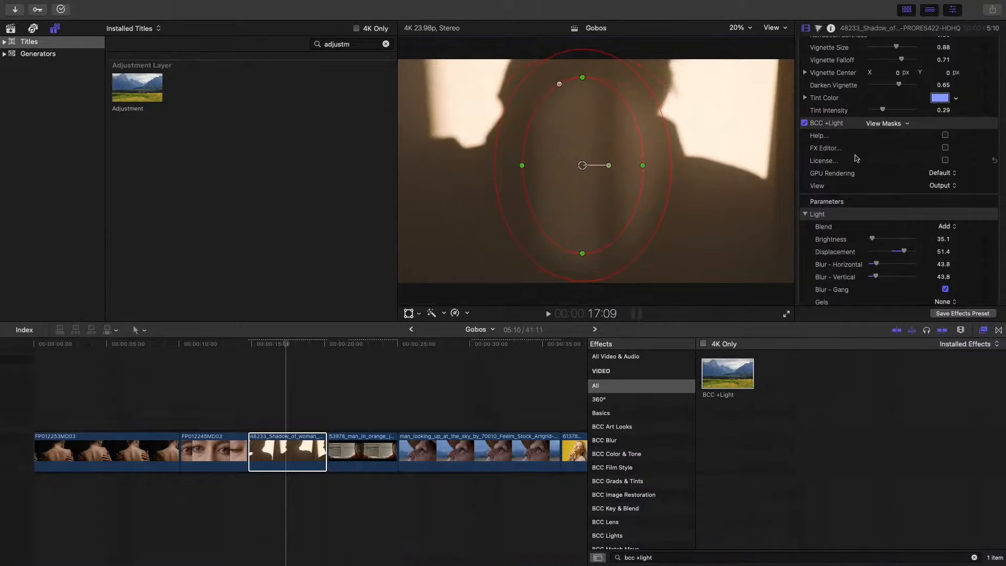
mouse_move(609, 166)
mouse_down()
mouse_move(600, 149)
mouse_move(600, 183)
mouse_move(608, 170)
mouse_up()
- View the BCC +Light mask in black and white, and return to the normal image
scroll(838, 125, up, 2)
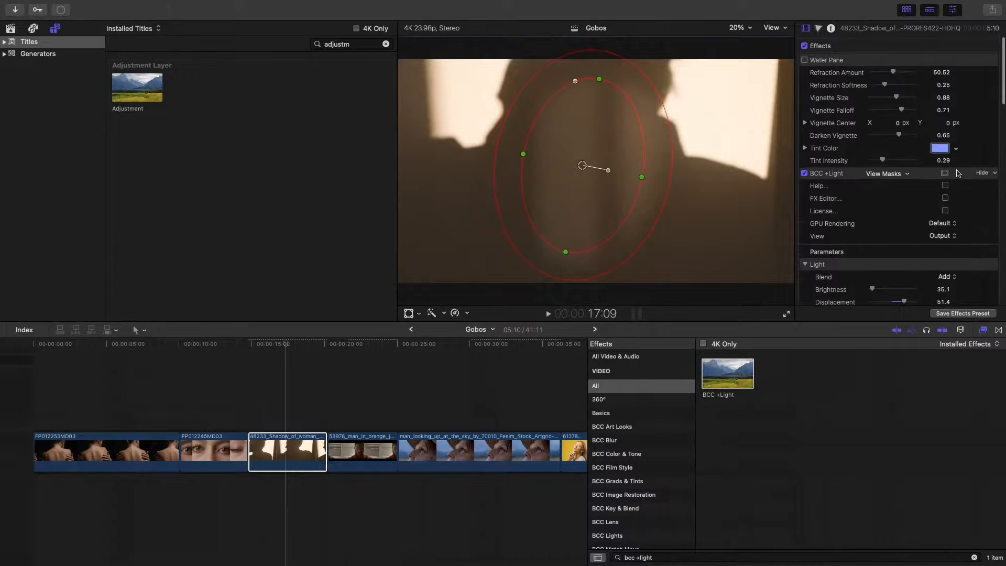
click(903, 174)
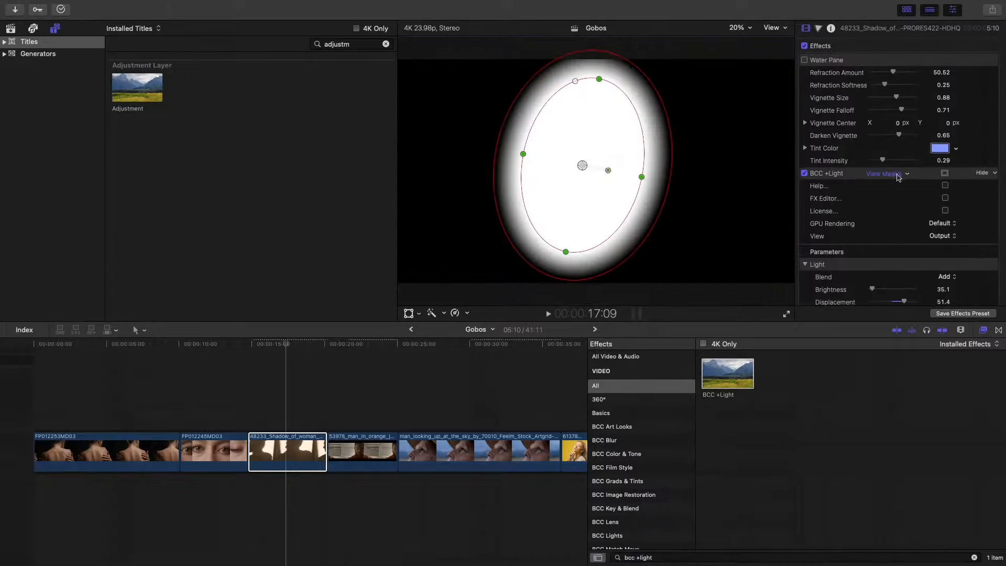
click(894, 176)
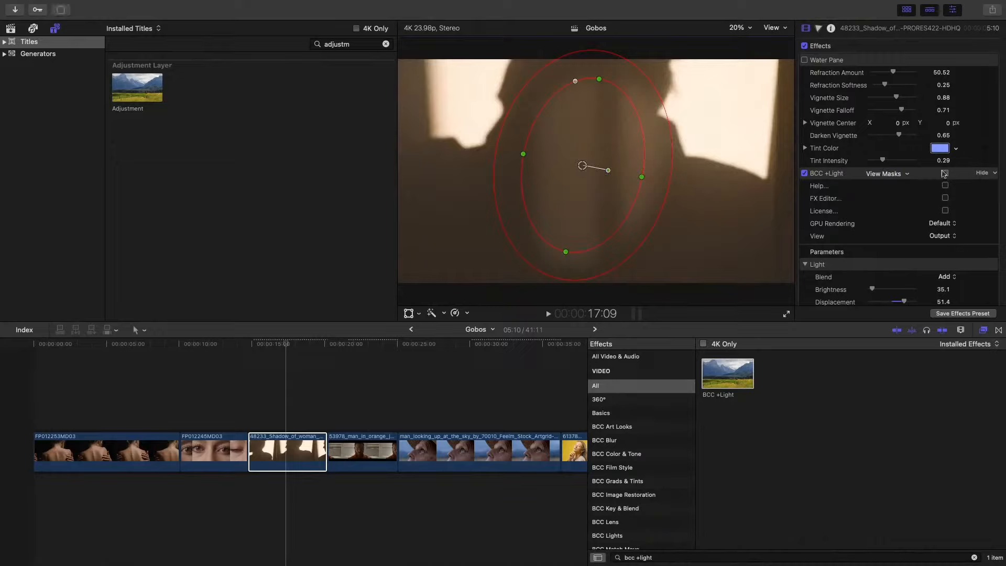
- Delete Shape Mask 1 from the BCC +Light effect
scroll(915, 189, down, 10)
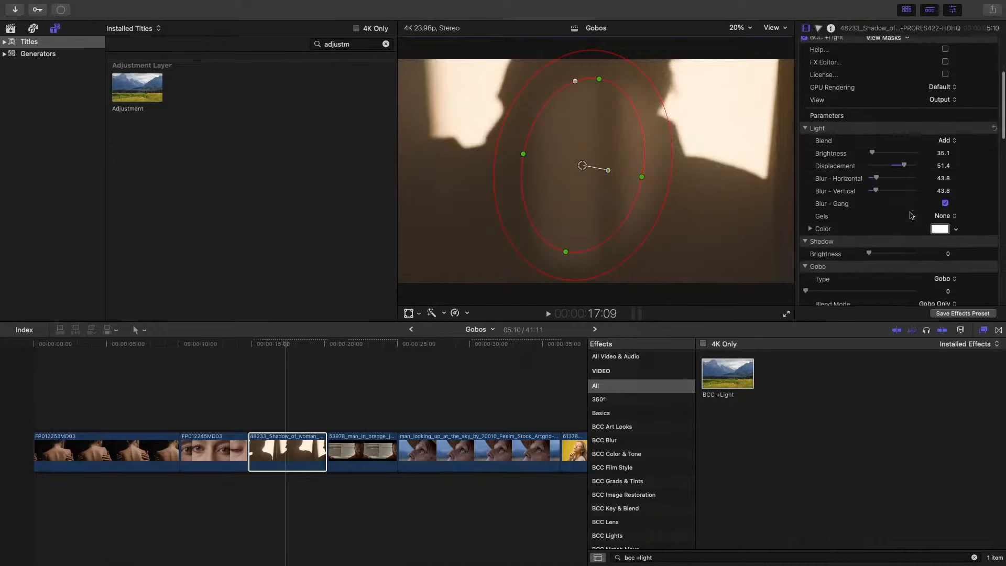
scroll(912, 215, down, 10)
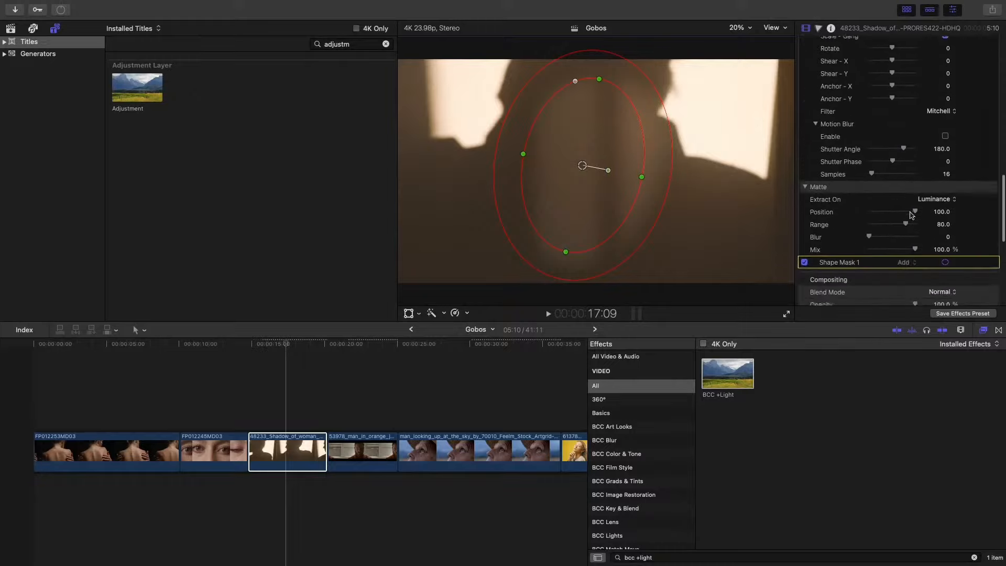
scroll(912, 216, down, 1)
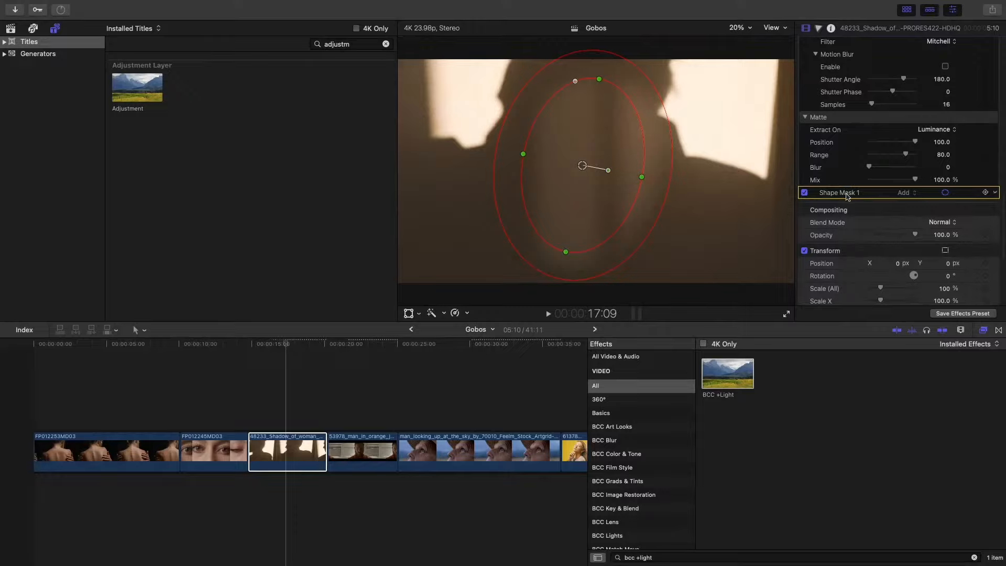
key(Delete)
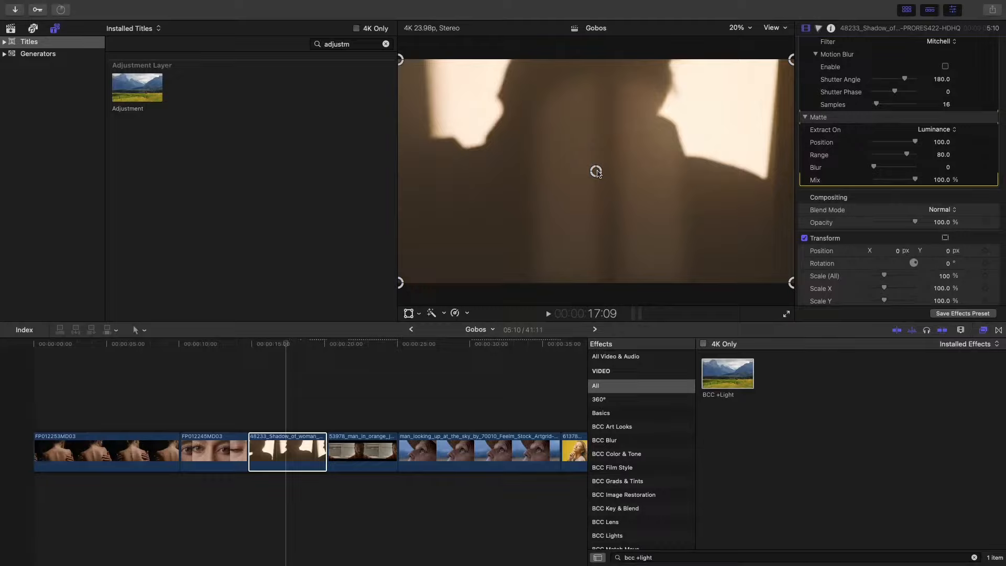
- Shift the gobo light pattern slightly left over the silhouette, to an effect transform position of about X -0.06 px, Y 0 px
drag(596, 173, 581, 173)
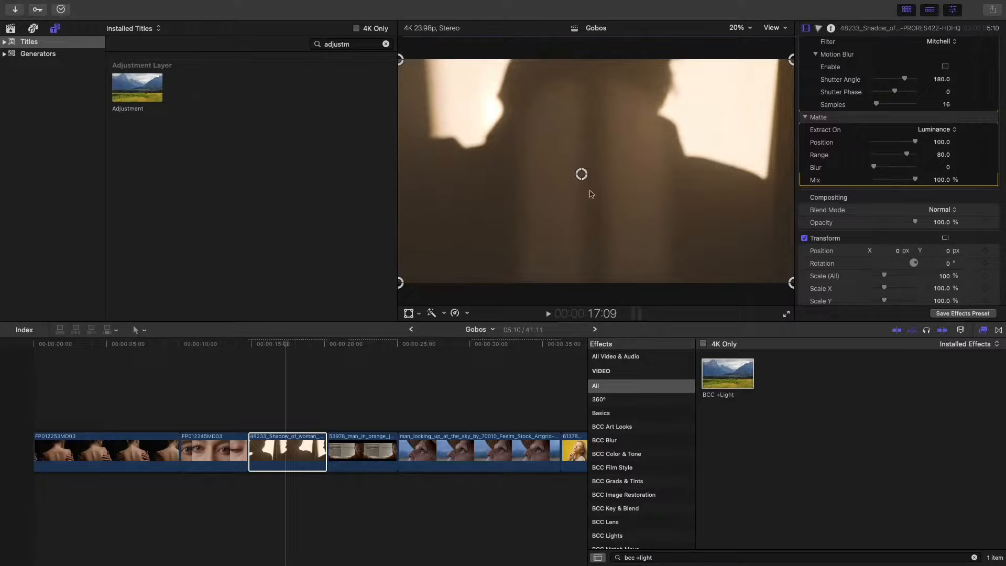
mouse_move(582, 173)
mouse_down()
mouse_move(593, 173)
mouse_move(568, 171)
mouse_move(586, 187)
mouse_move(583, 172)
mouse_up()
scroll(821, 122, up, 6)
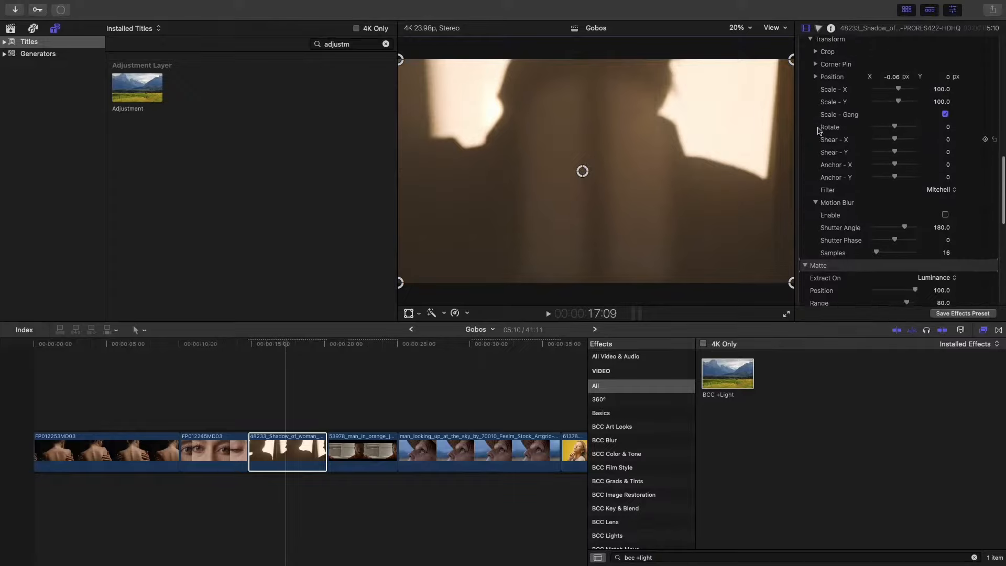
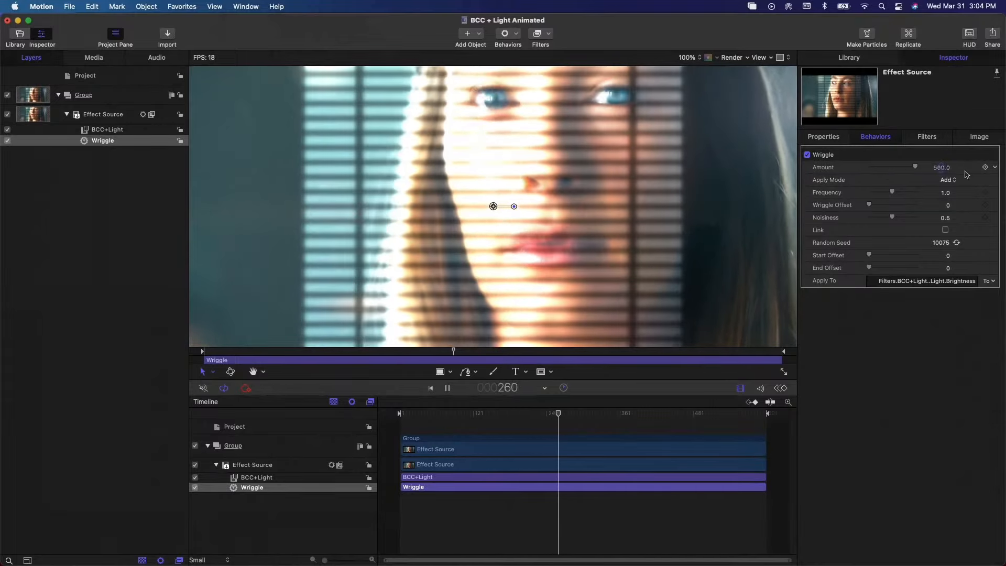
- Set the Wriggle amount to 20 and check the BCC+Light brightness during playback
click(942, 169)
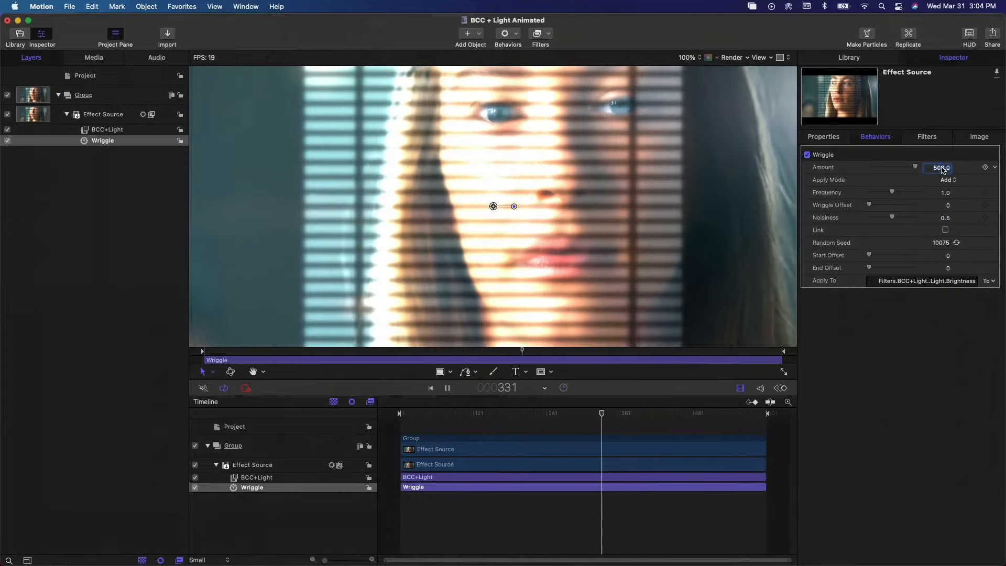
text(20)
key(Return)
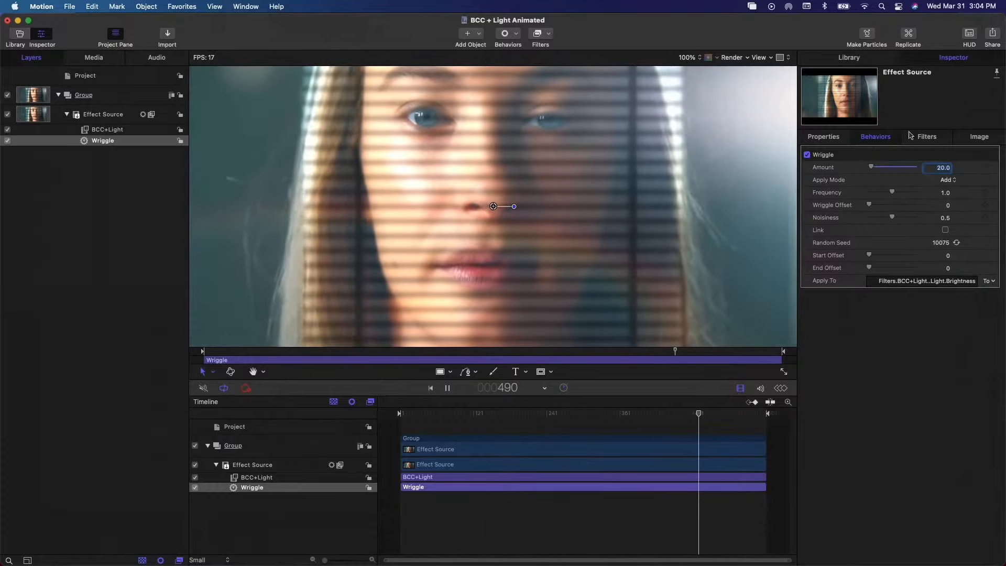
click(924, 139)
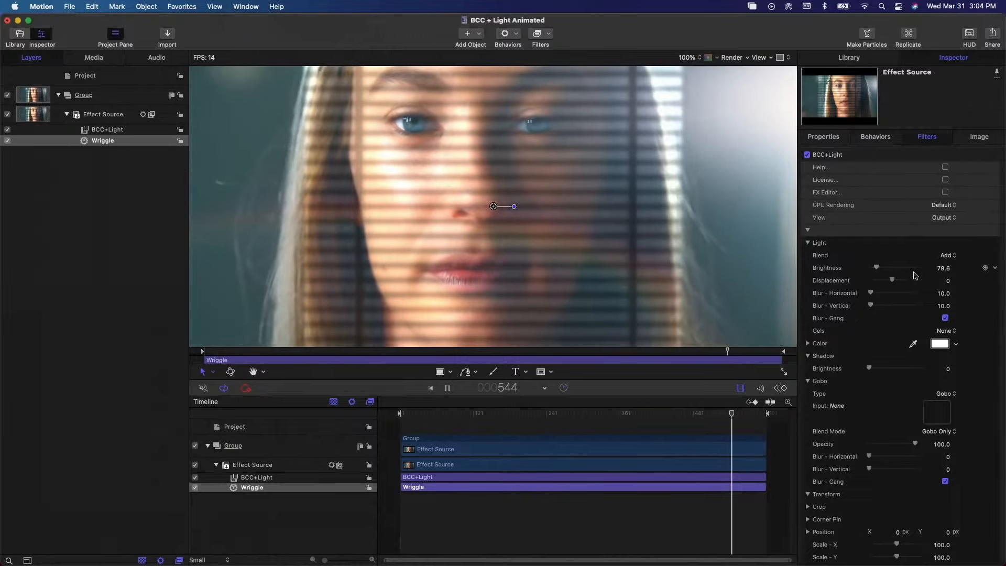
scroll(840, 276, down, 2)
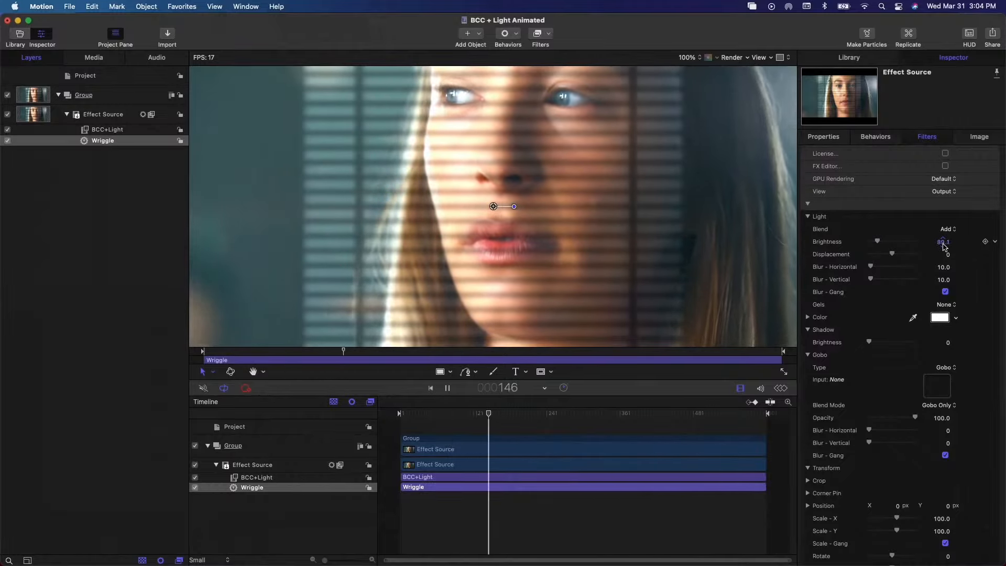
- Set the Wriggle behavior's apply mode to Add and Subtract, frequency to 1.39 and amount to 98
click(876, 136)
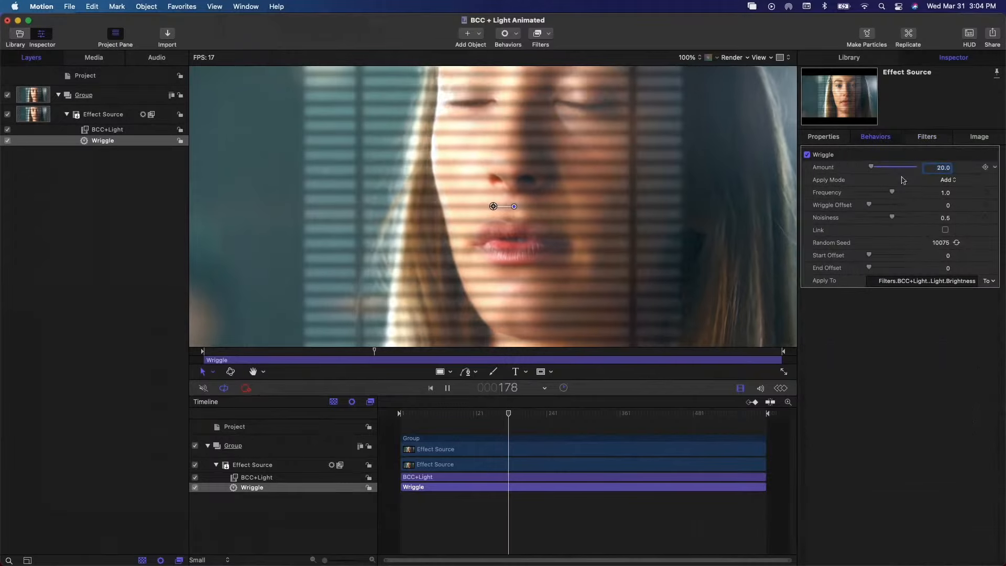
click(948, 179)
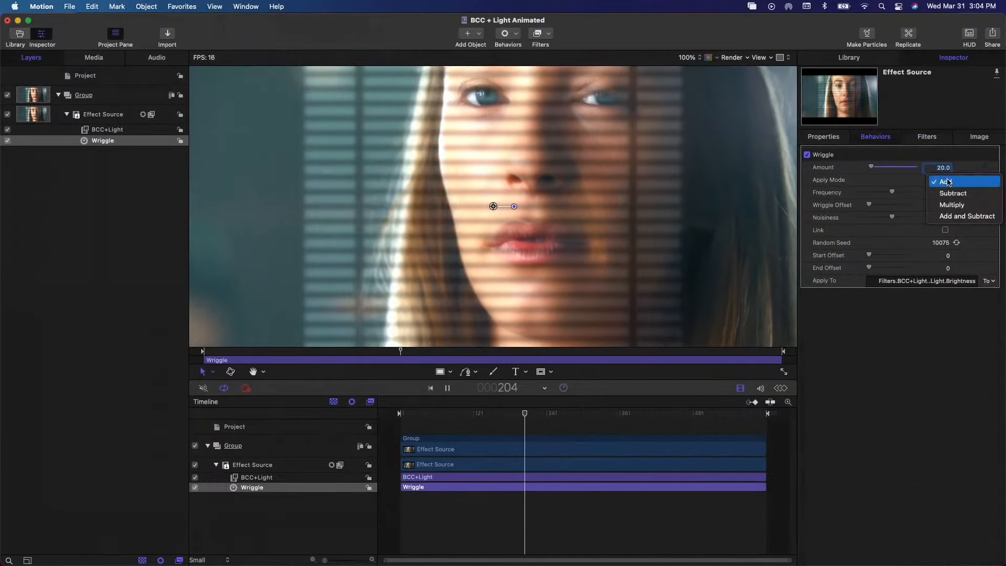
click(951, 217)
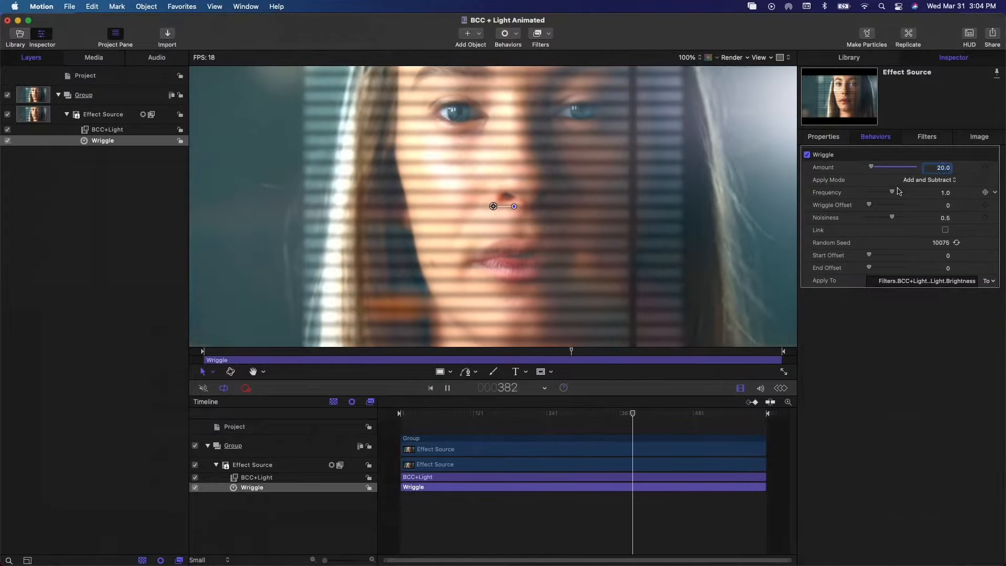
drag(892, 192, 903, 193)
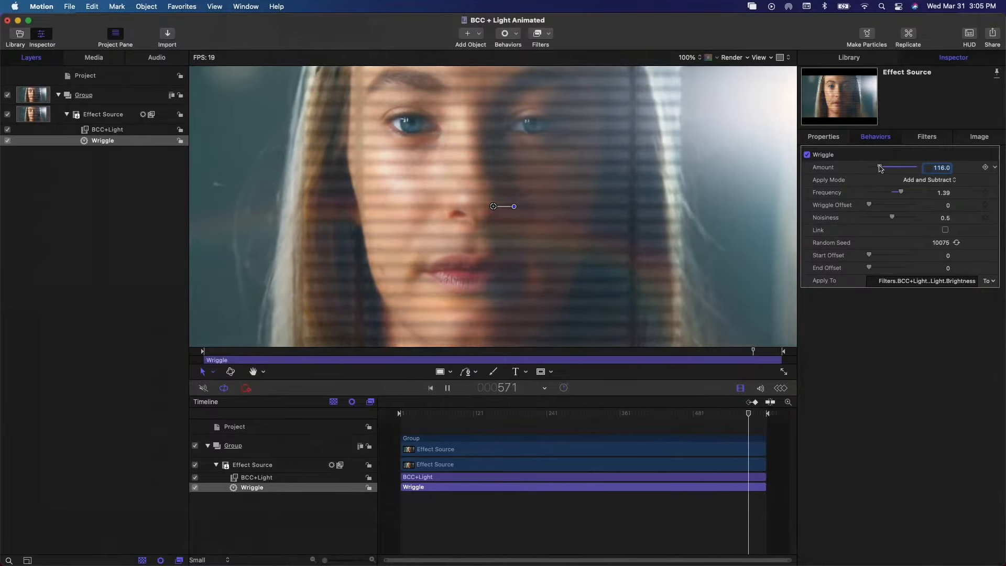
drag(881, 168, 881, 169)
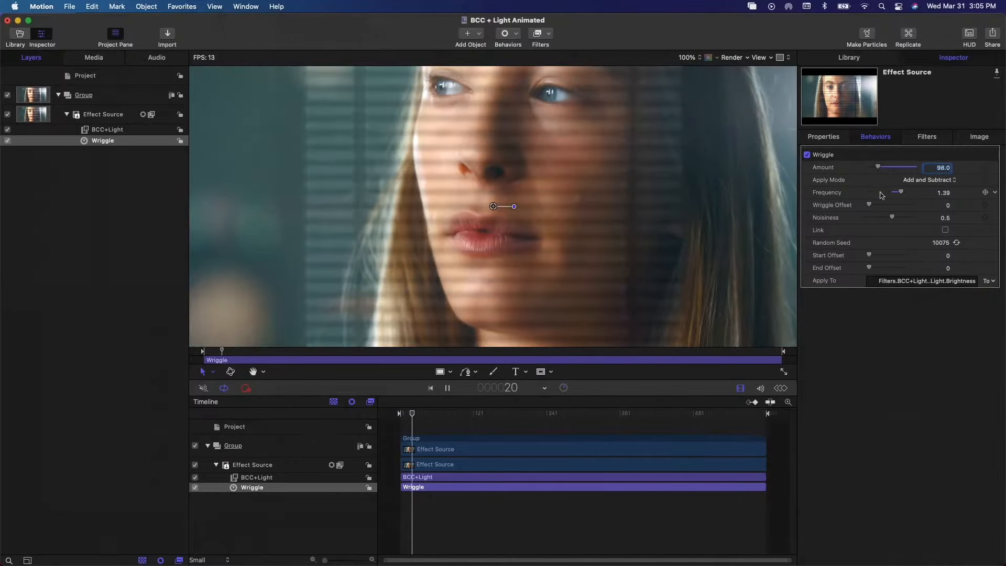
- Open the FX Editor for BCC+Light and apply the Bay 8 window gobo preset
click(926, 137)
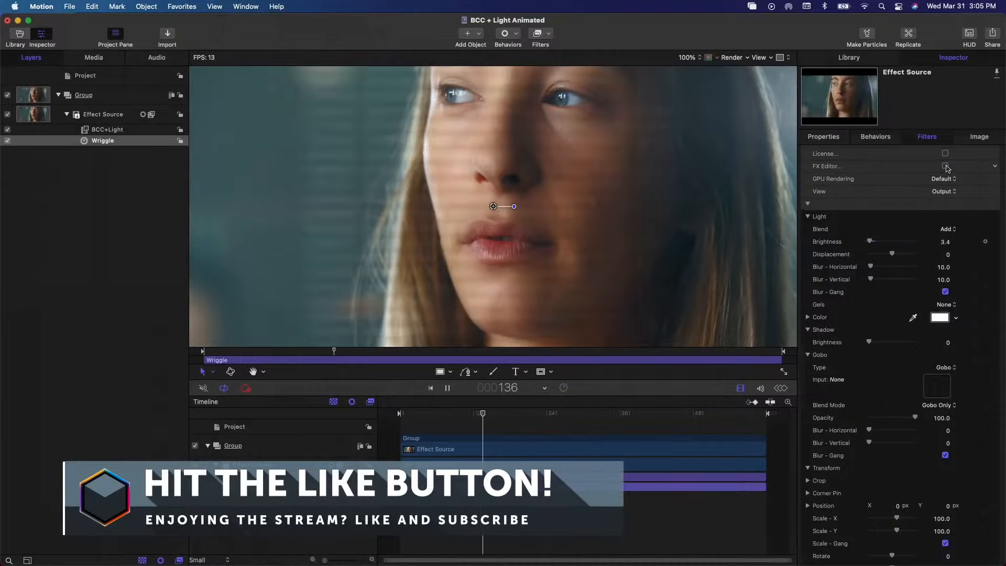
click(945, 167)
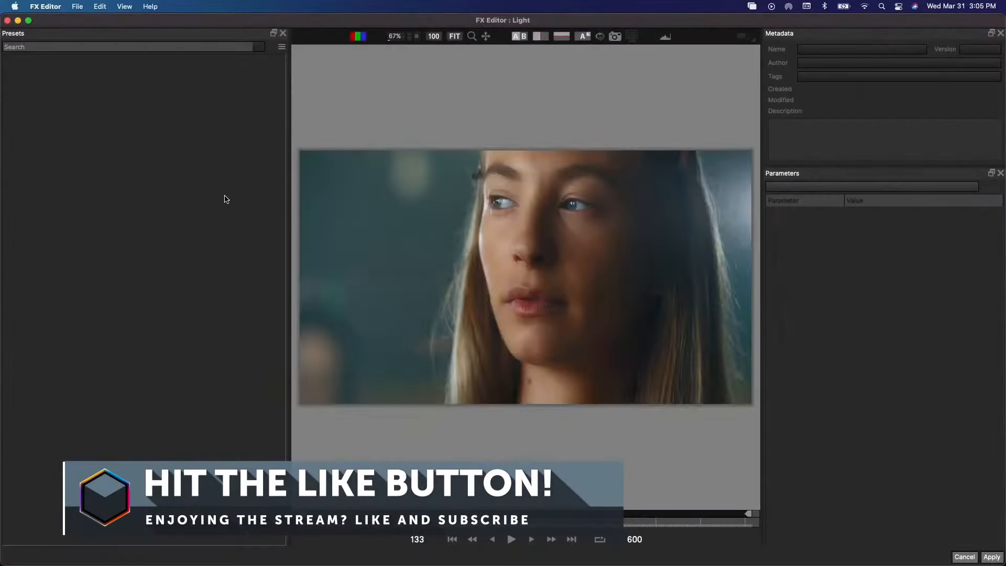
scroll(133, 287, down, 15)
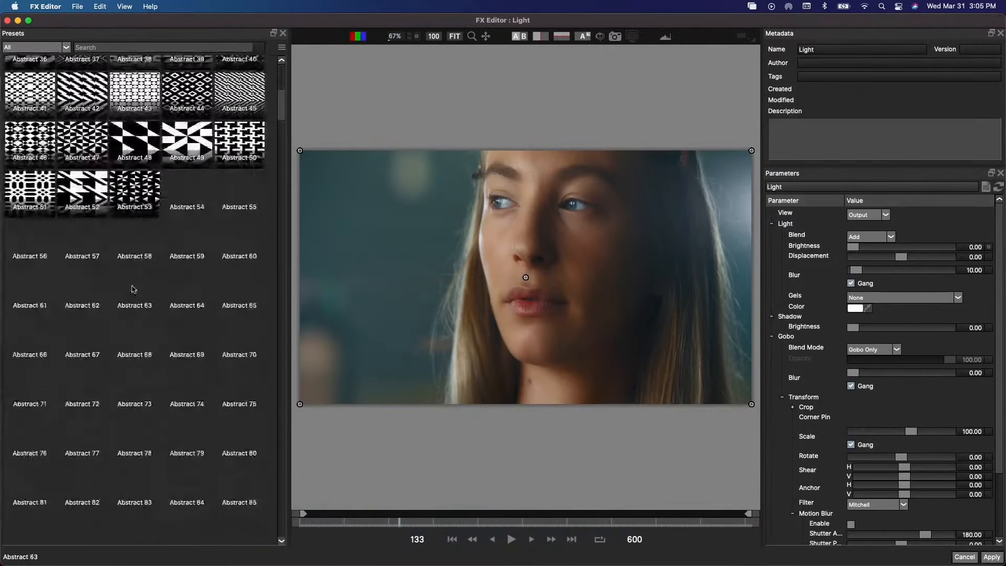
scroll(134, 288, down, 3)
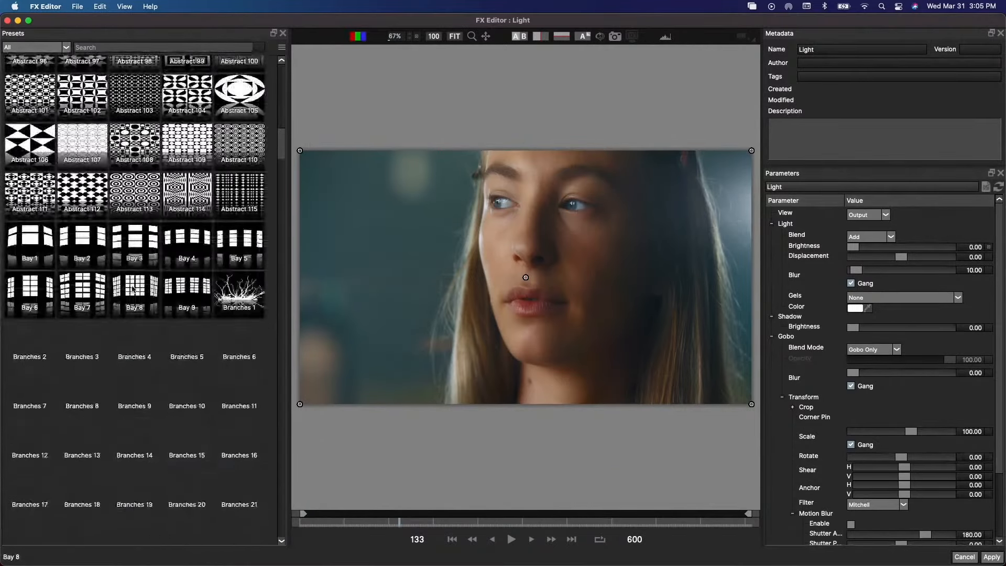
click(134, 288)
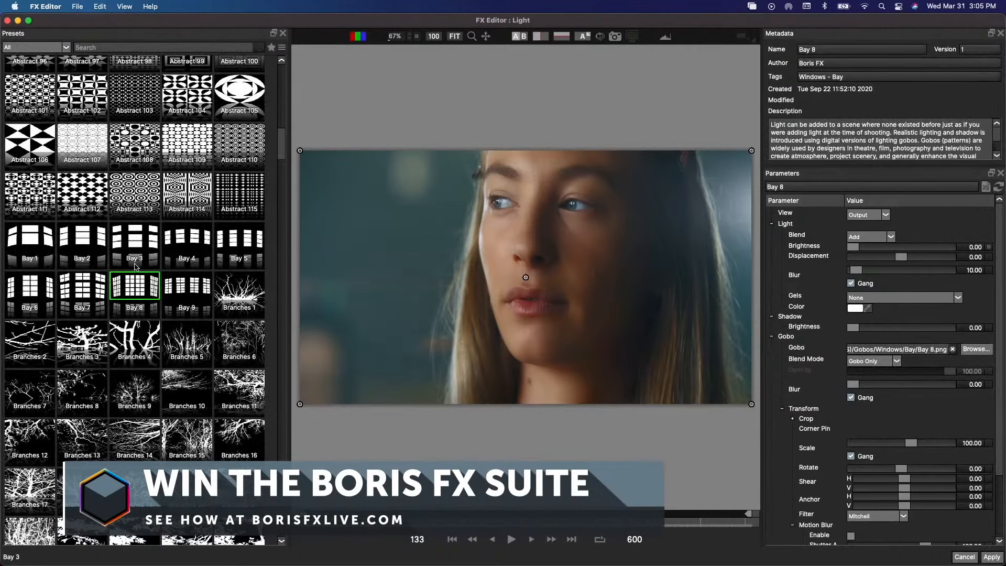
click(994, 558)
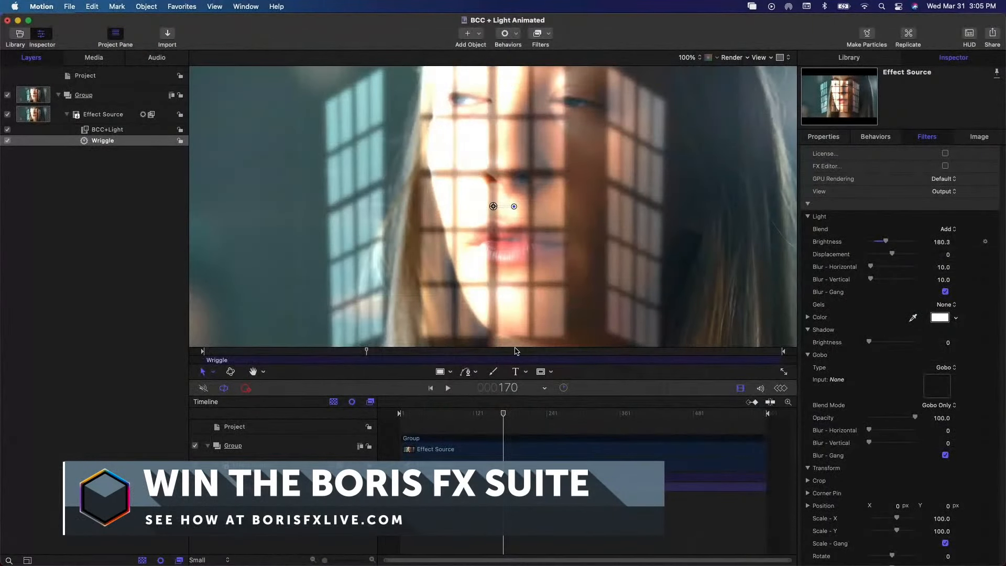
- Lower the window light's brightness to 94.2 and play back the animation
key(space)
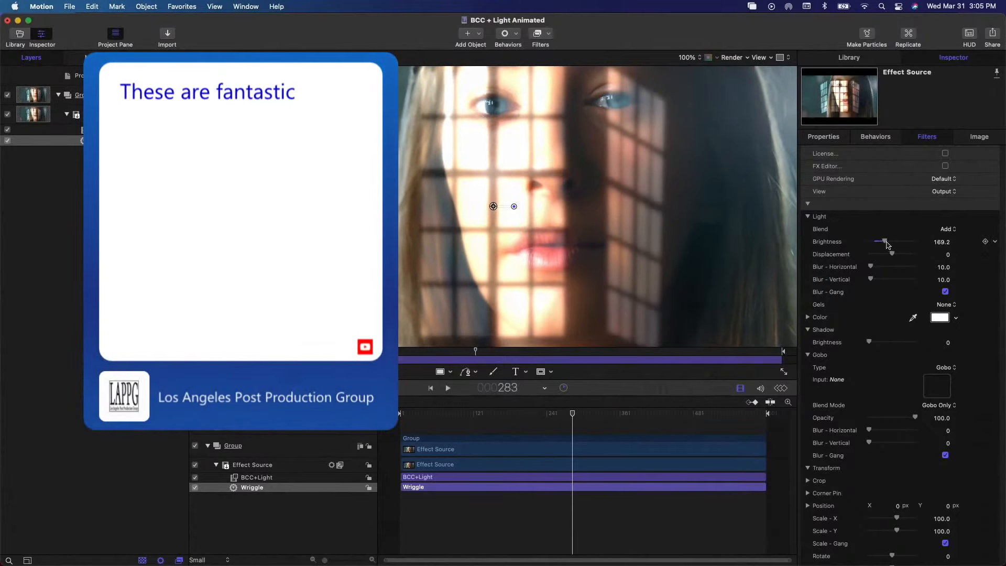
drag(883, 243, 880, 244)
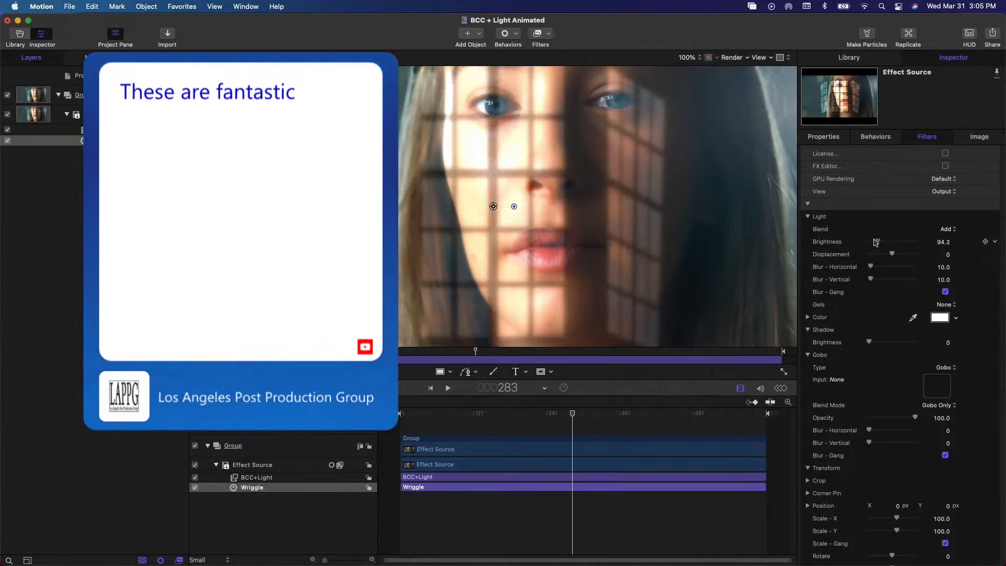
drag(876, 243, 875, 242)
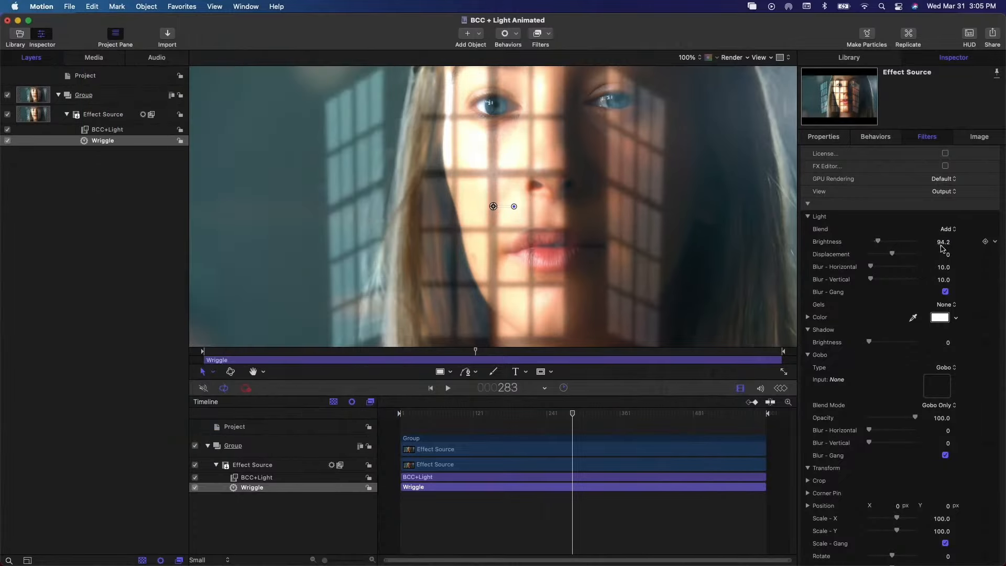
key(space)
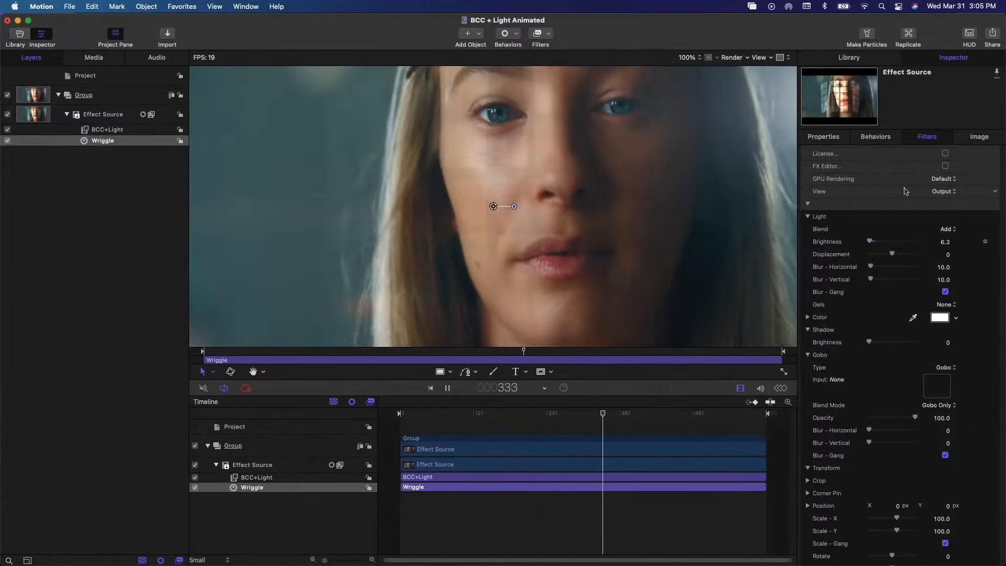
- Reduce the Wriggle amount on the light brightness to 20
click(876, 137)
click(940, 168)
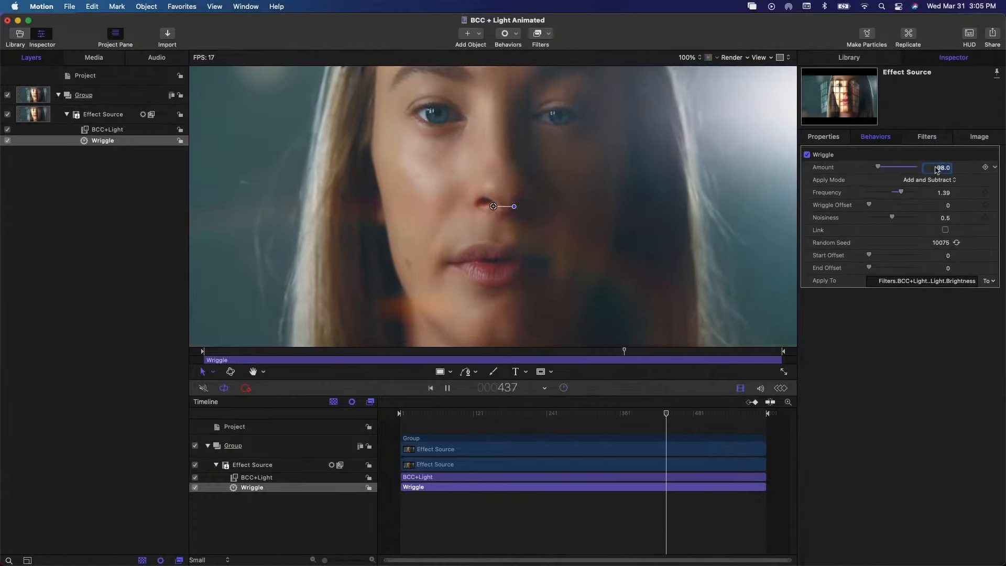
text(20)
key(Return)
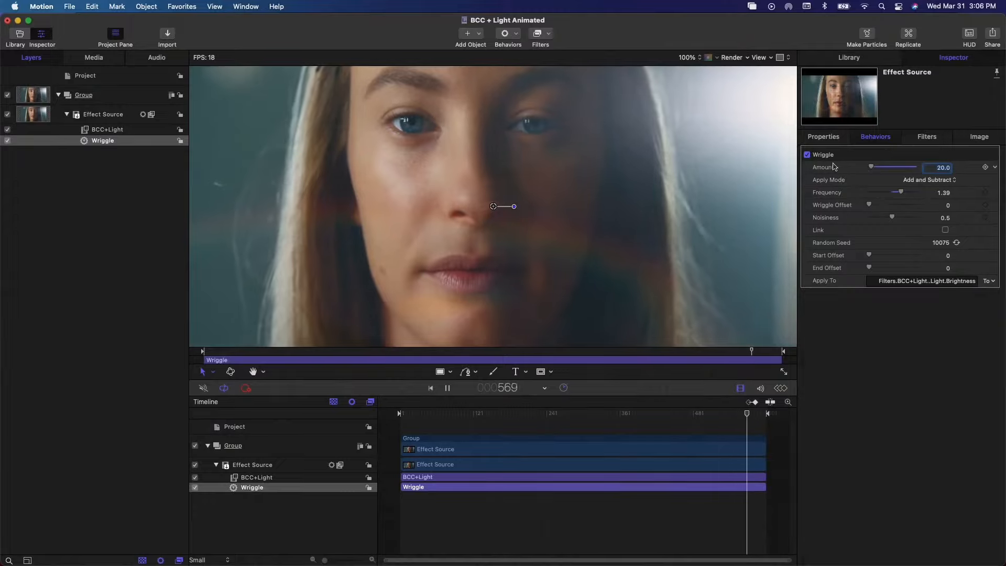
- Stop playback and set the gobo transform's Anchor-Y in BCC+Light to about -5
click(816, 135)
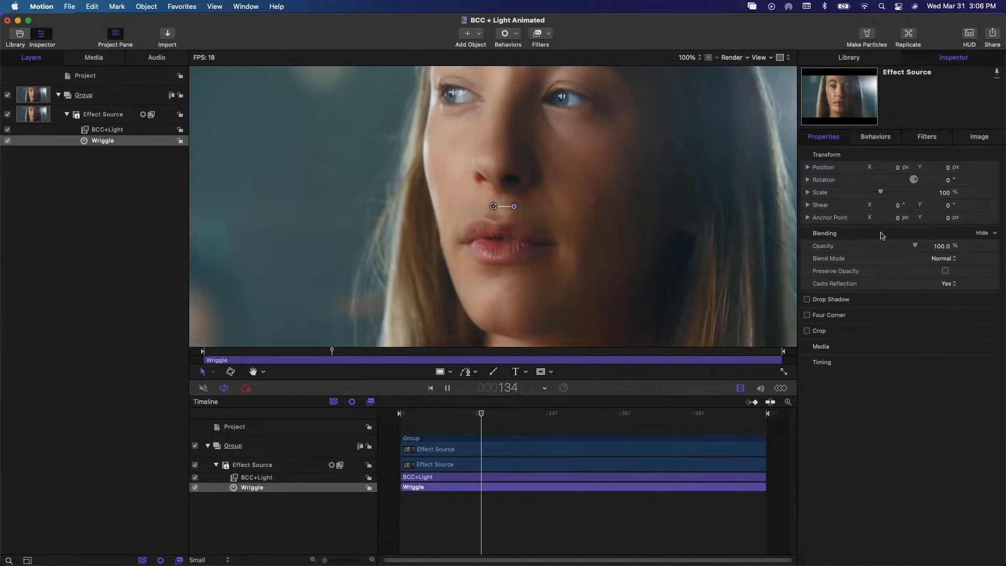
click(924, 138)
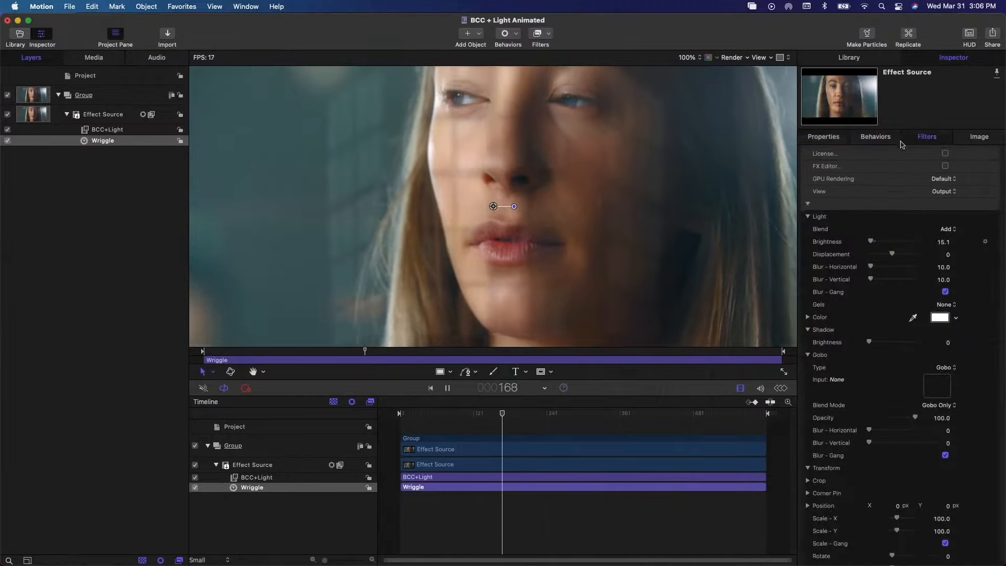
scroll(844, 267, down, 3)
scroll(844, 268, down, 5)
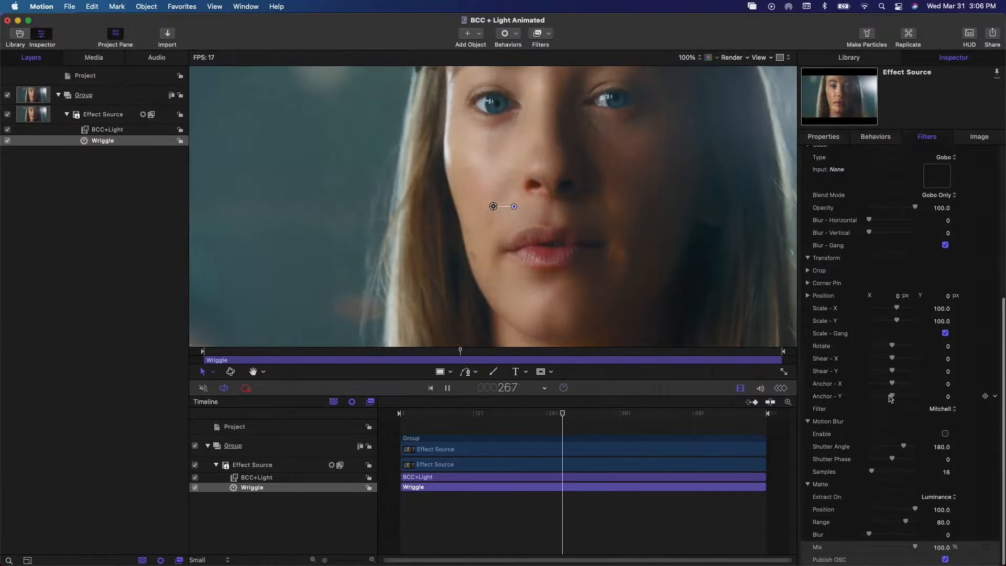
key(space)
drag(896, 398, 893, 397)
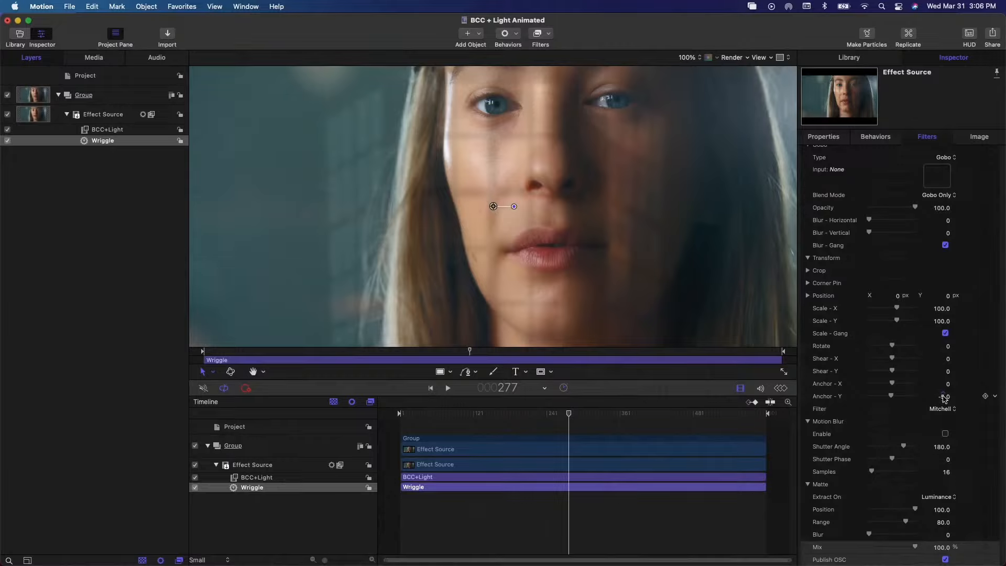
- Add a Rate parameter behavior to the gobo's Anchor-Y, set its rate to 2 and play back the movement
right_click(837, 400)
click(836, 400)
right_click(837, 398)
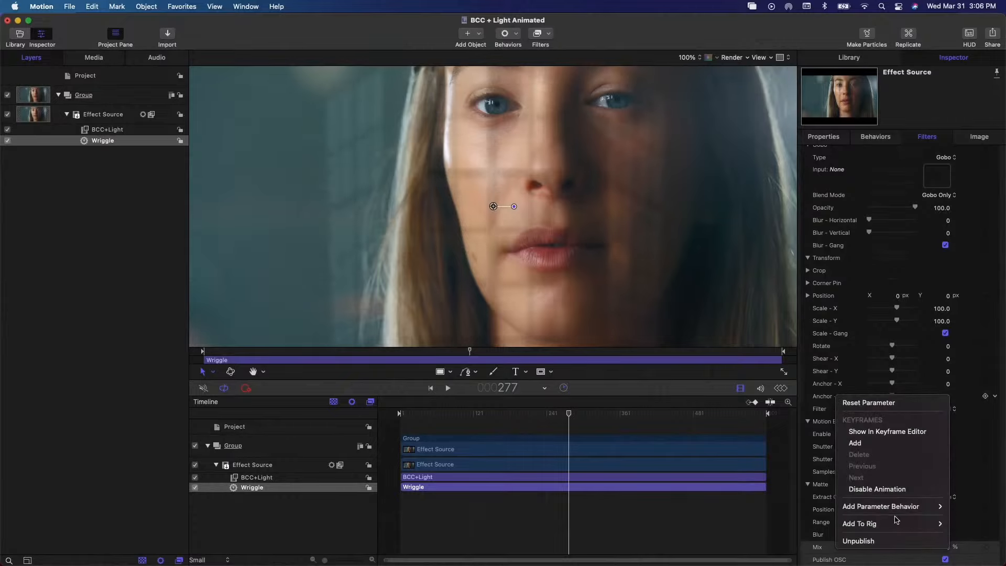
mouse_move(899, 523)
mouse_move(887, 507)
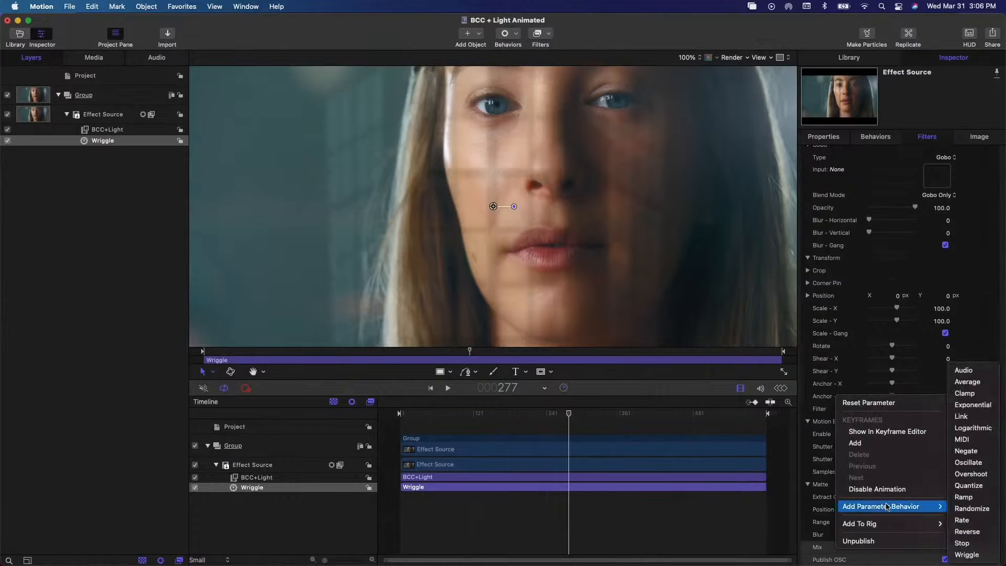
click(961, 521)
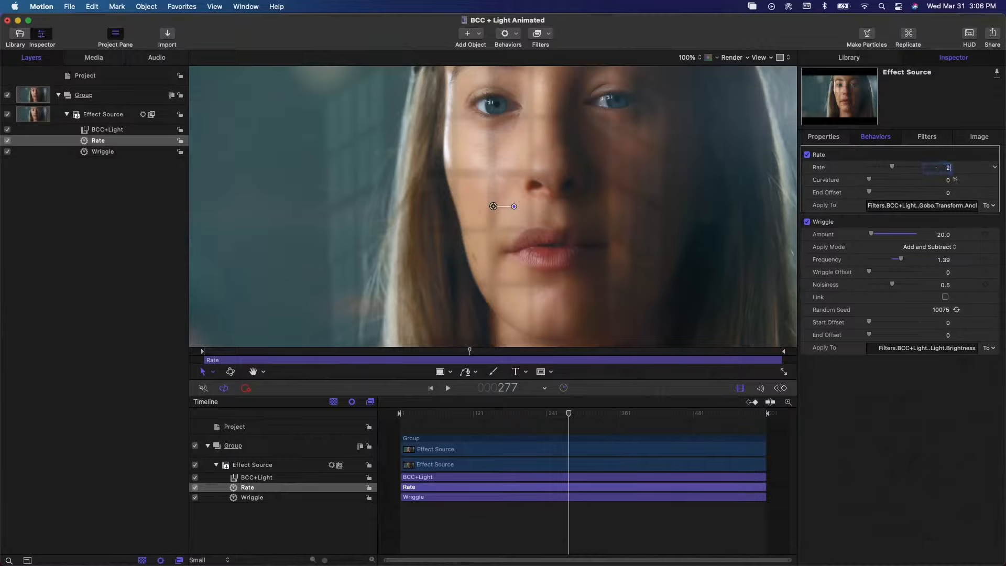
key(Return)
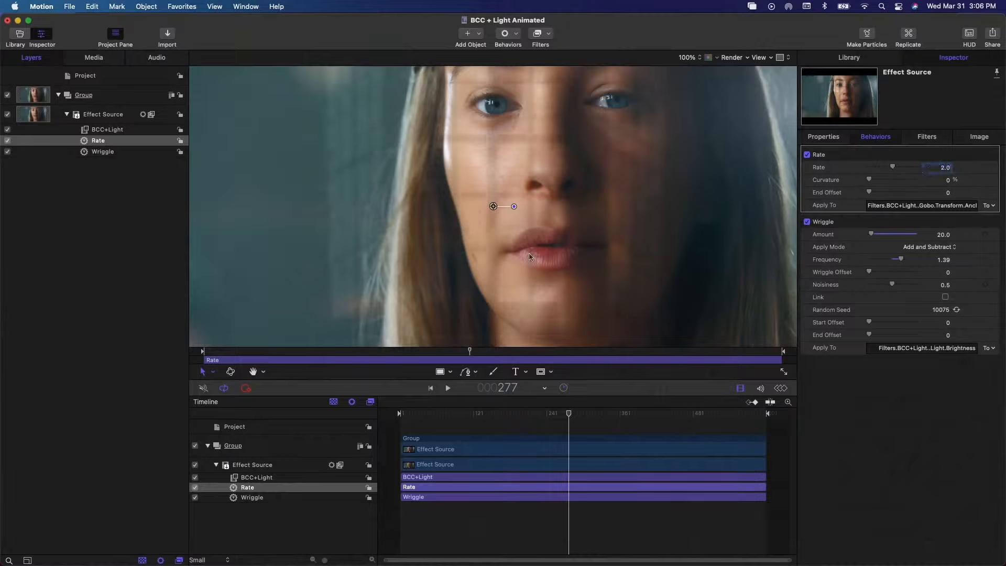
key(space)
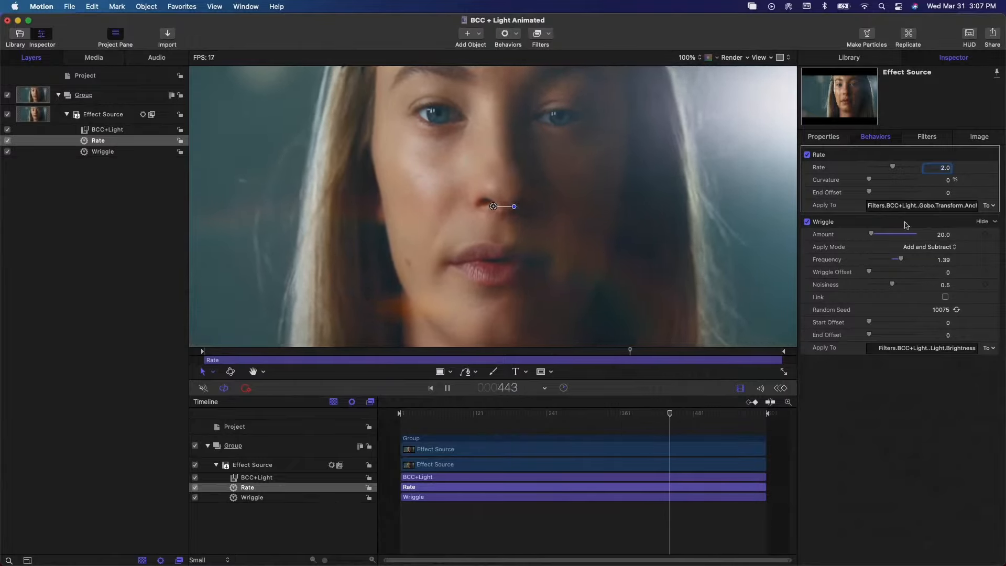
- Try a Wriggle amount of 5, raise it to 169 and play back the animation
double_click(944, 238)
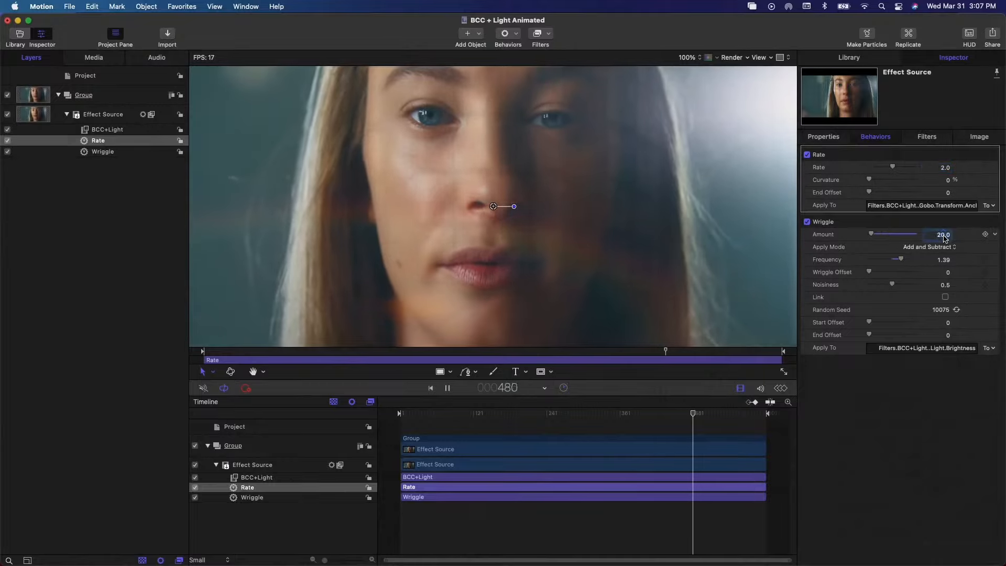
text(5.0)
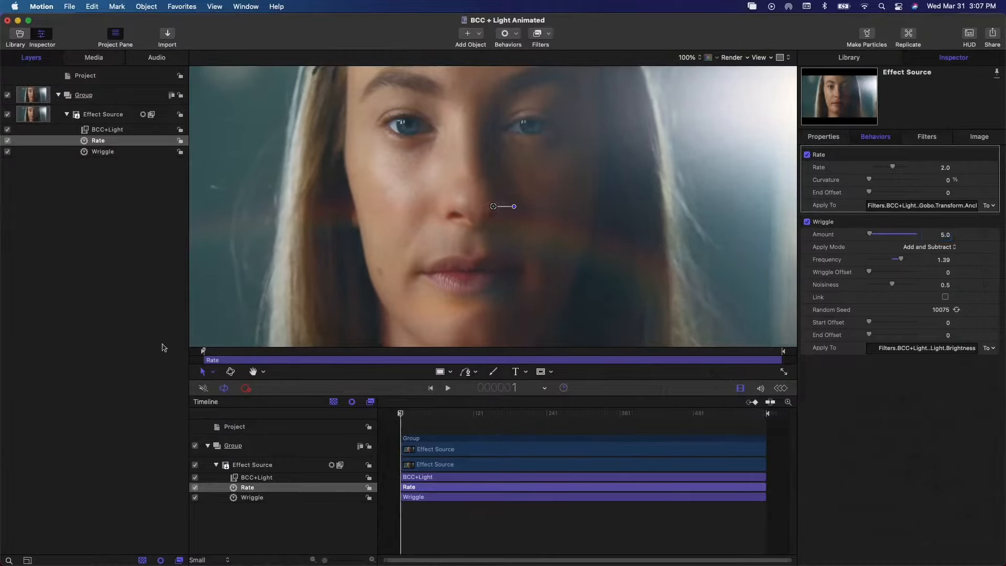
key(space)
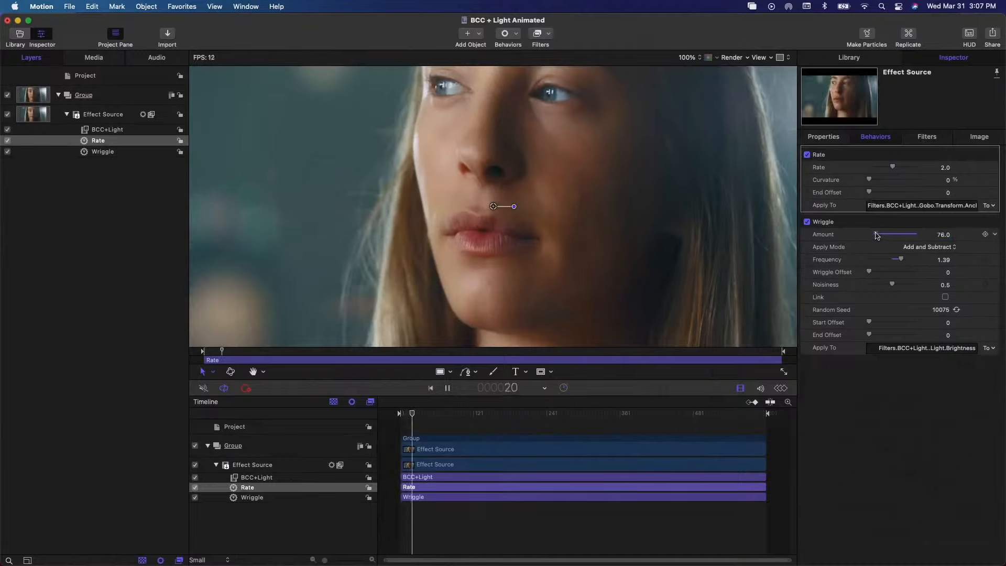
- Raise the BCC+Light brightness to about 127 during playback
click(930, 139)
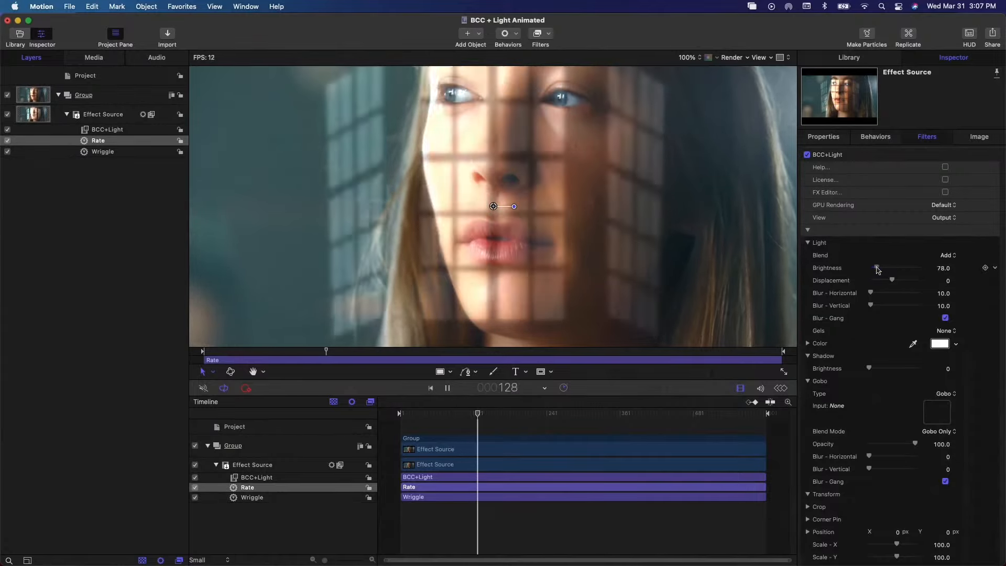
scroll(883, 257, down, 1)
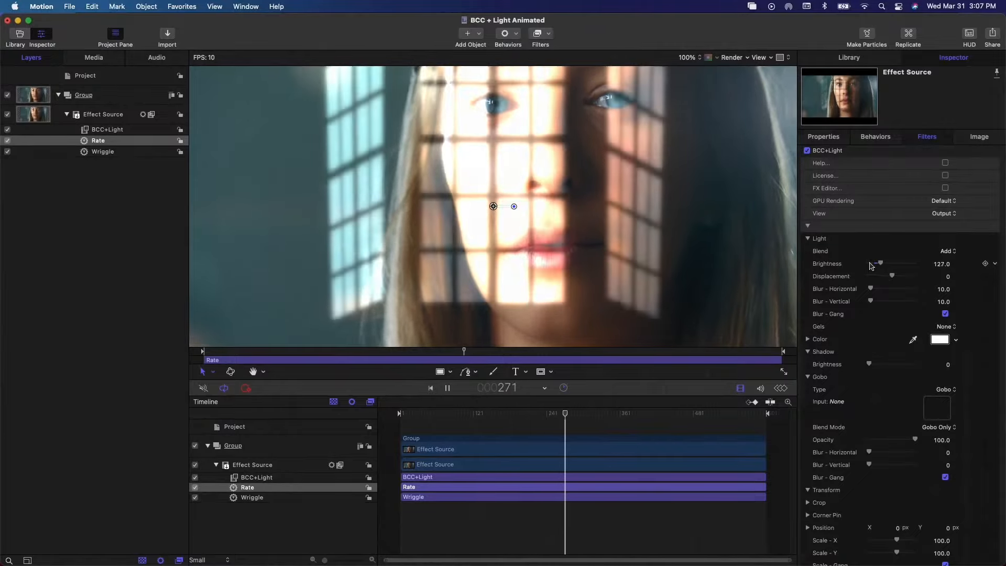
- Stop playback and save the BCC + Light Animated project, copying external media into the document
key(space)
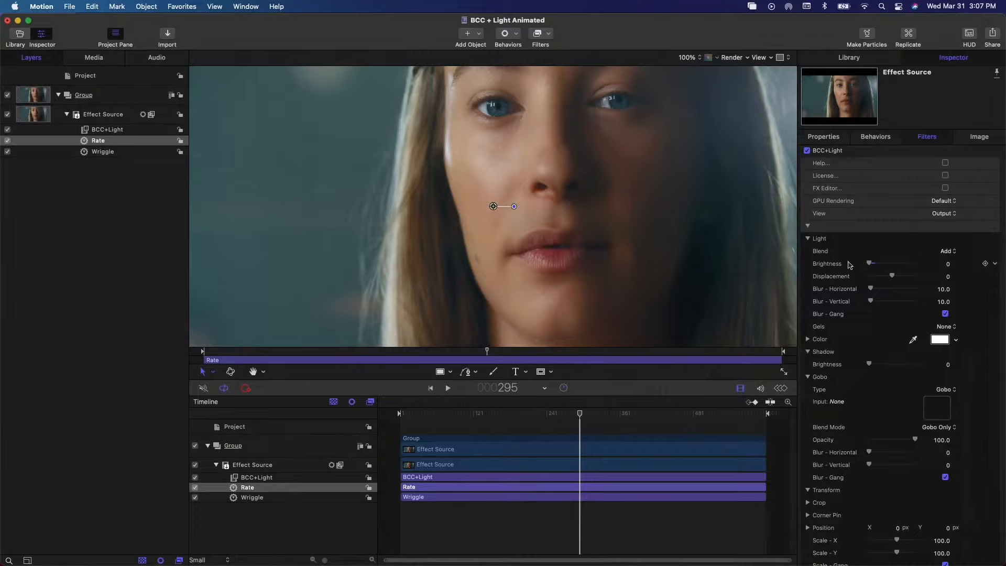
key(super+s)
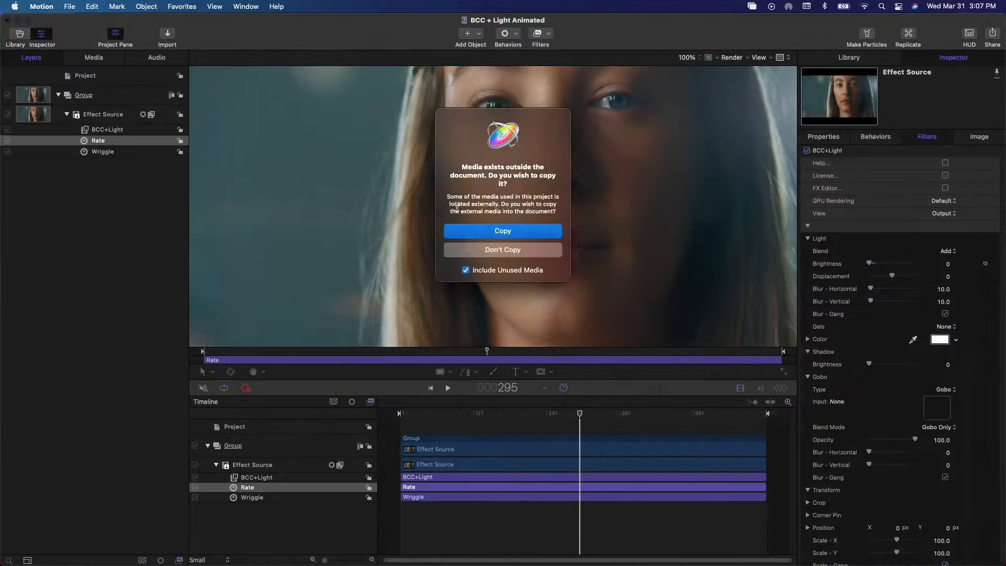
click(511, 232)
- Switch to Final Cut Pro and search the installed effects for "bcc light"
key(super+Tab)
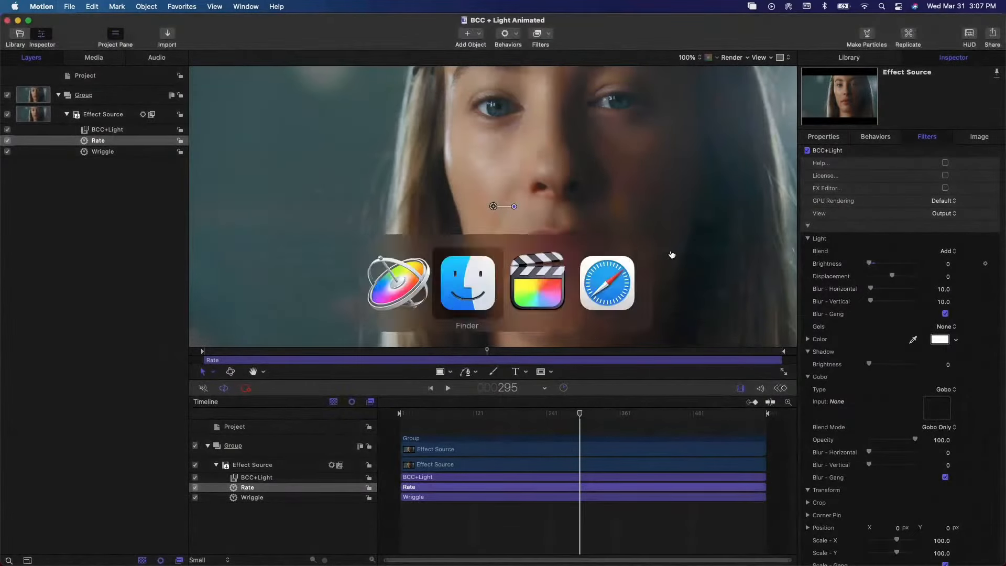
key(super+Tab)
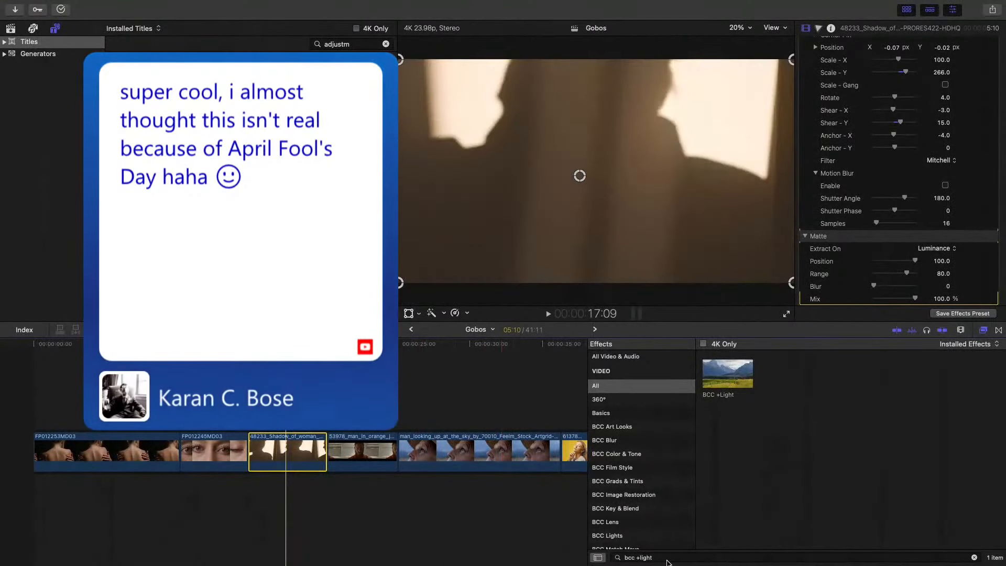
click(670, 558)
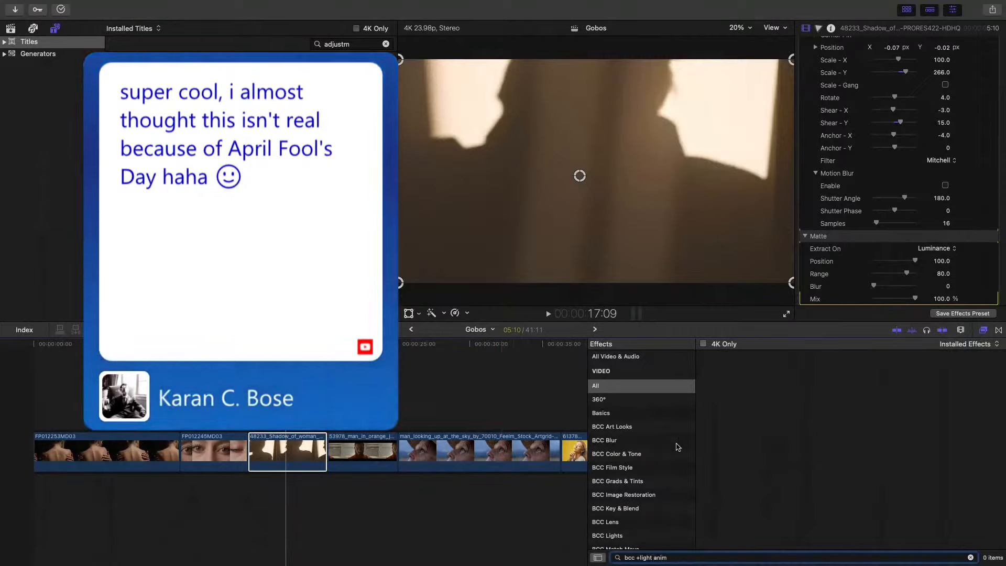
key(BackSpace)
key(BackSpace)
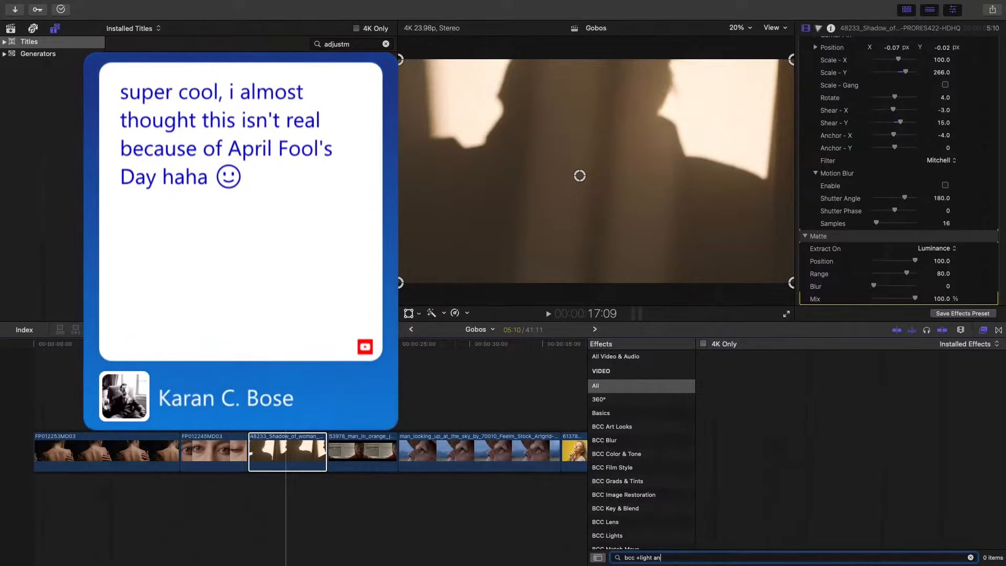
key(BackSpace)
key(BackSpace)
key(BackSpace)
key(BackSpace)
key(BackSpace)
key(BackSpace)
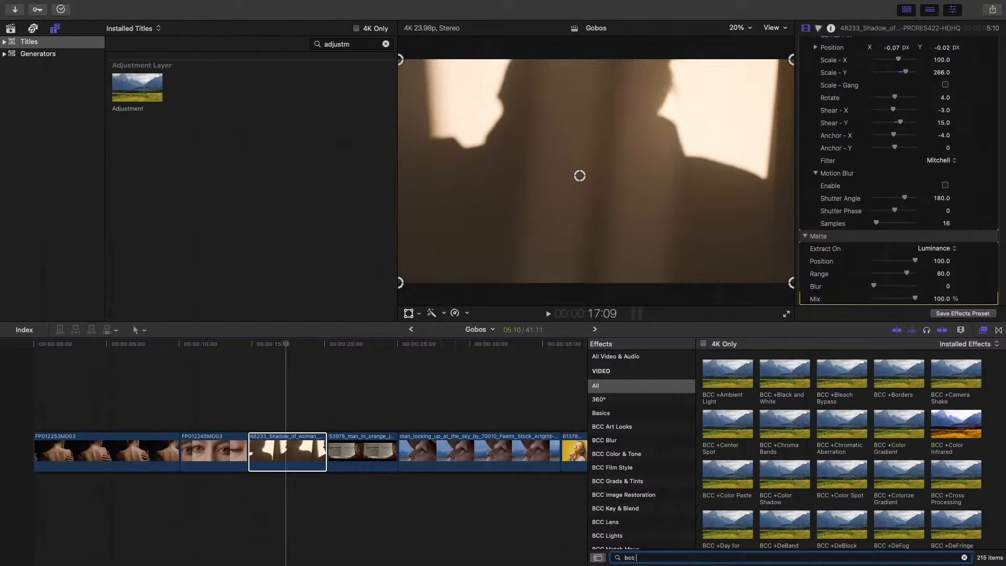
text(light)
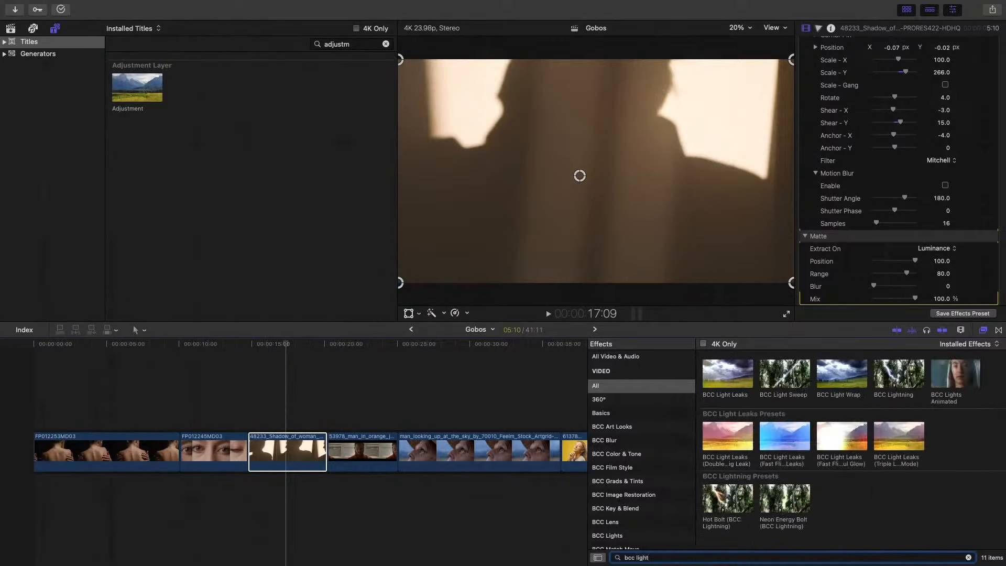
- Apply the BCC Lights Animated effect to the woman's shadow clip in the timeline and play the clip back
click(956, 374)
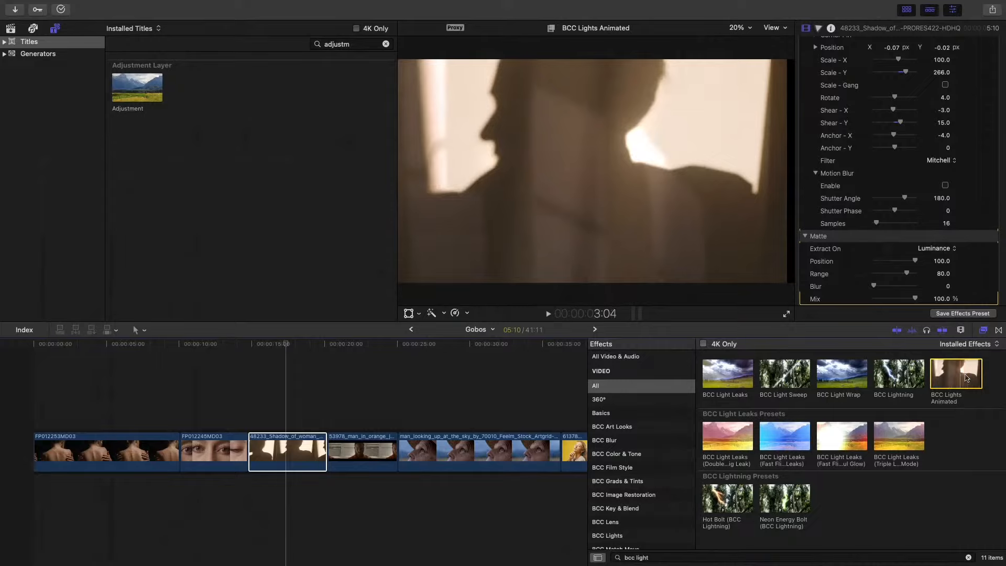
drag(961, 376, 292, 429)
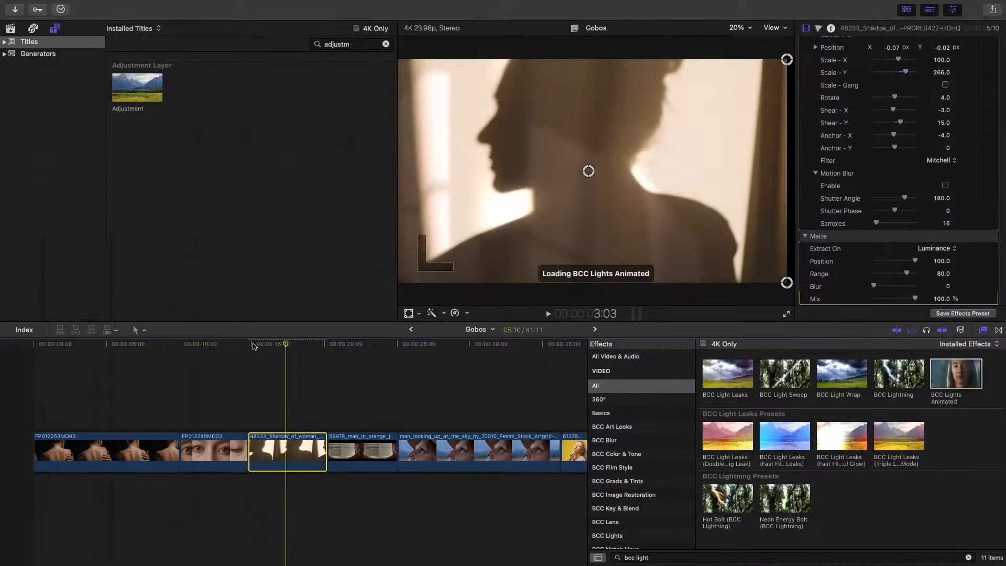
key(/)
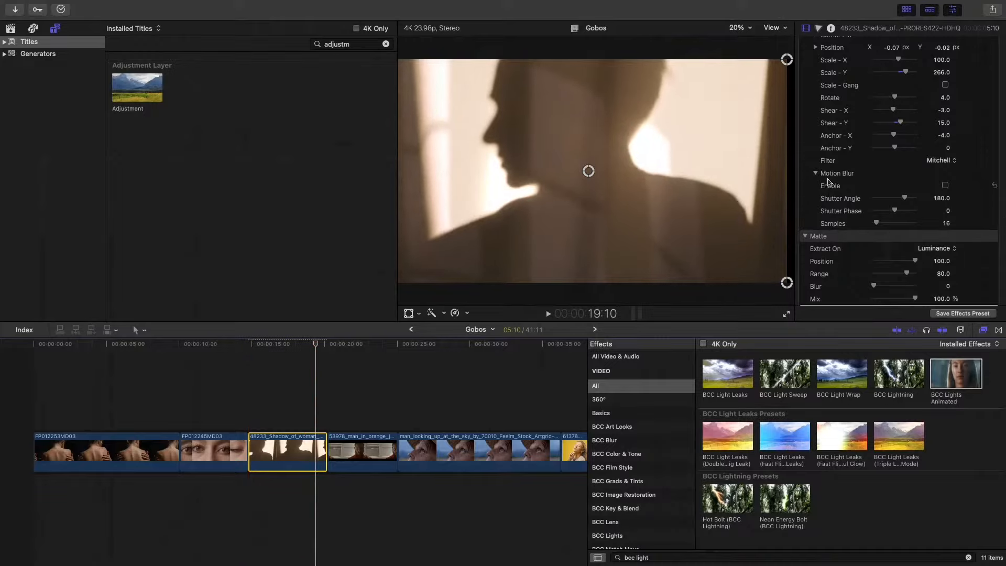
- Try light Brightness values of 12 and 5 in the shadow clip's BCC +Light effect
scroll(833, 183, up, 5)
scroll(834, 184, up, 8)
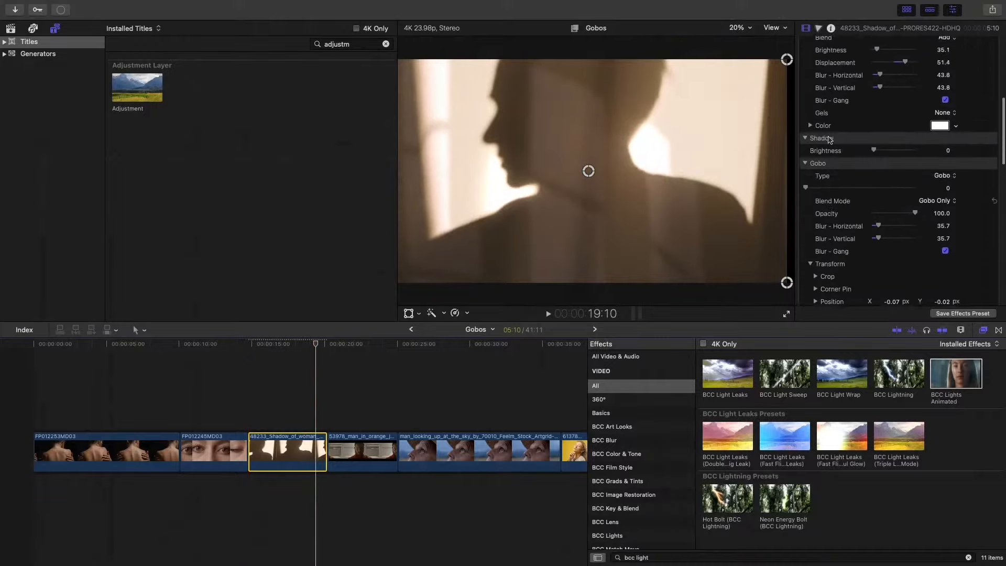
scroll(830, 138, up, 3)
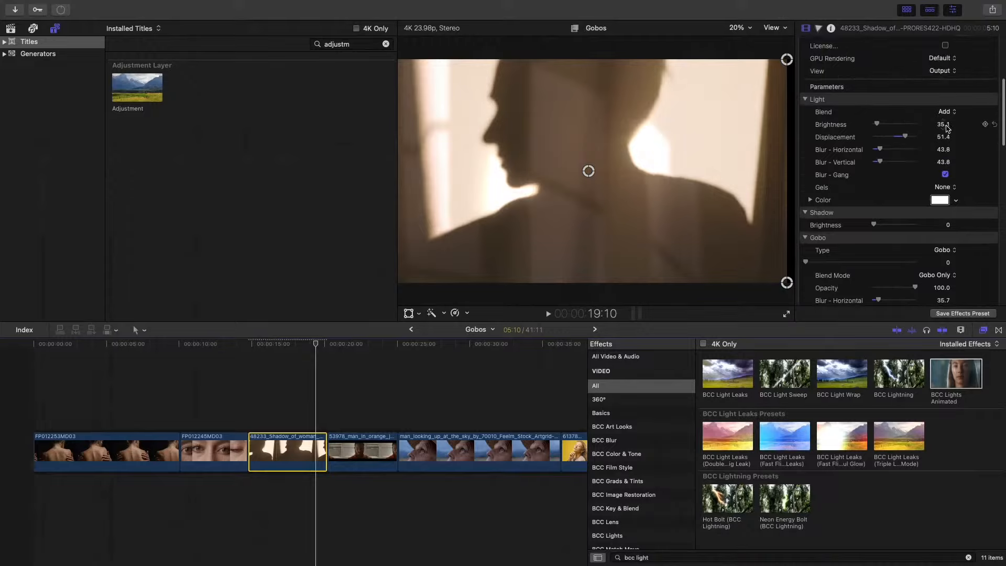
click(943, 126)
text(12)
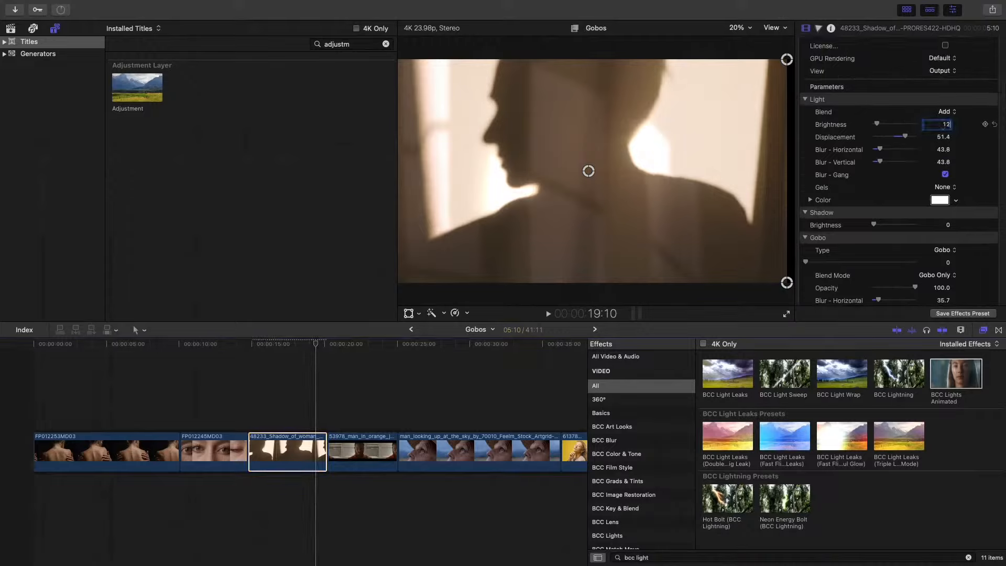
key(Return)
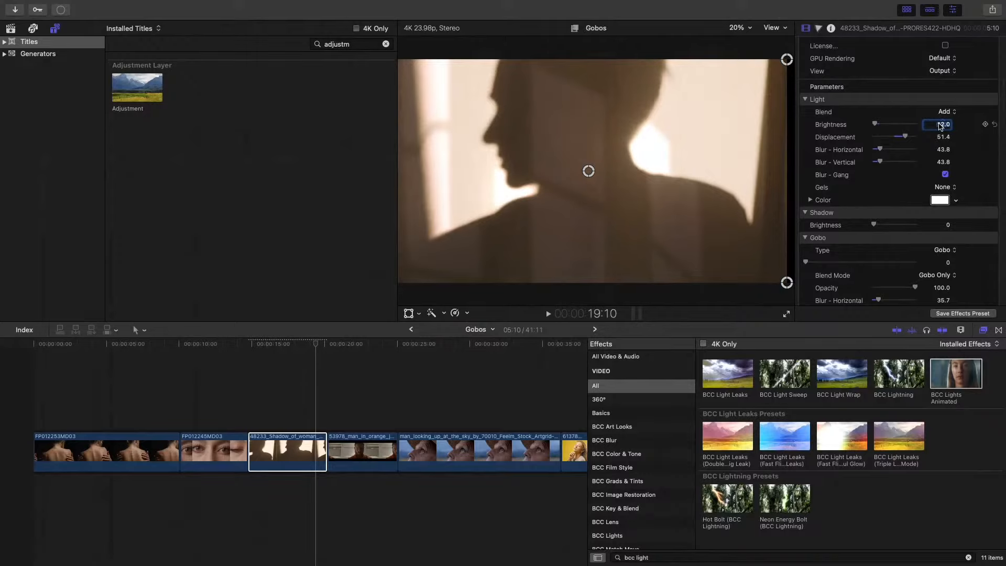
text(5)
key(Return)
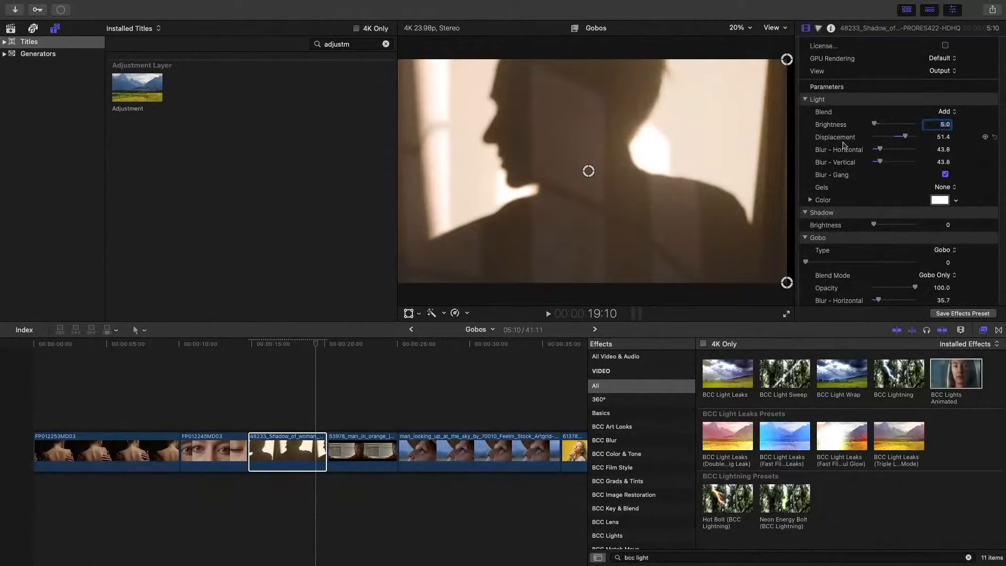
- Collapse the BCC +Light parameters and delete the BCC +Light effect from the shadow clip
scroll(844, 146, up, 6)
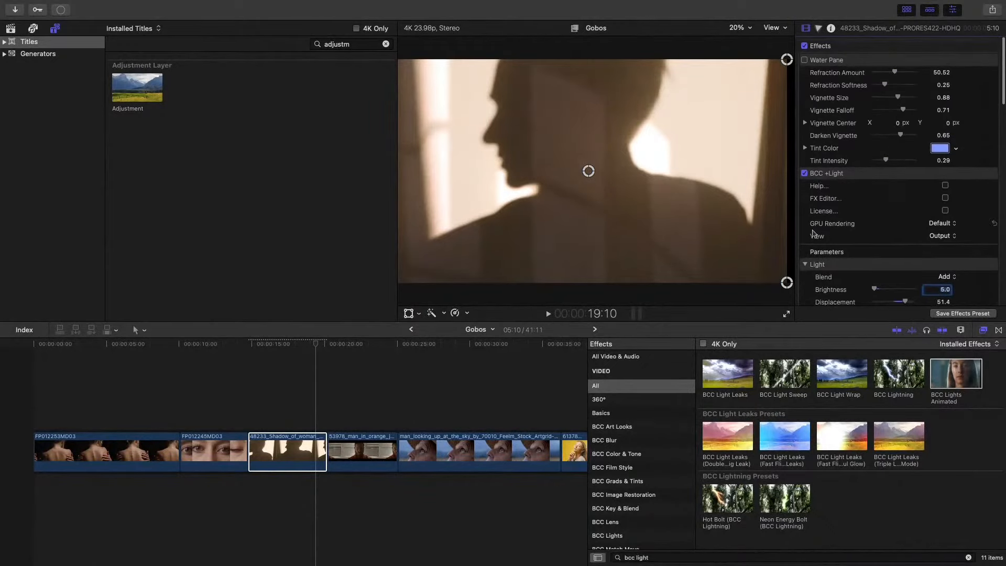
click(975, 251)
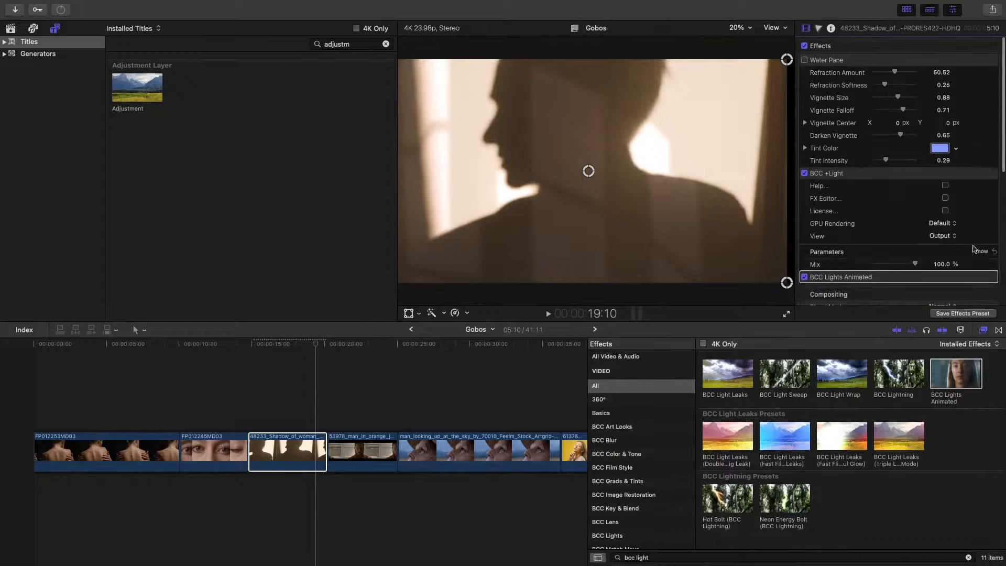
scroll(931, 241, down, 2)
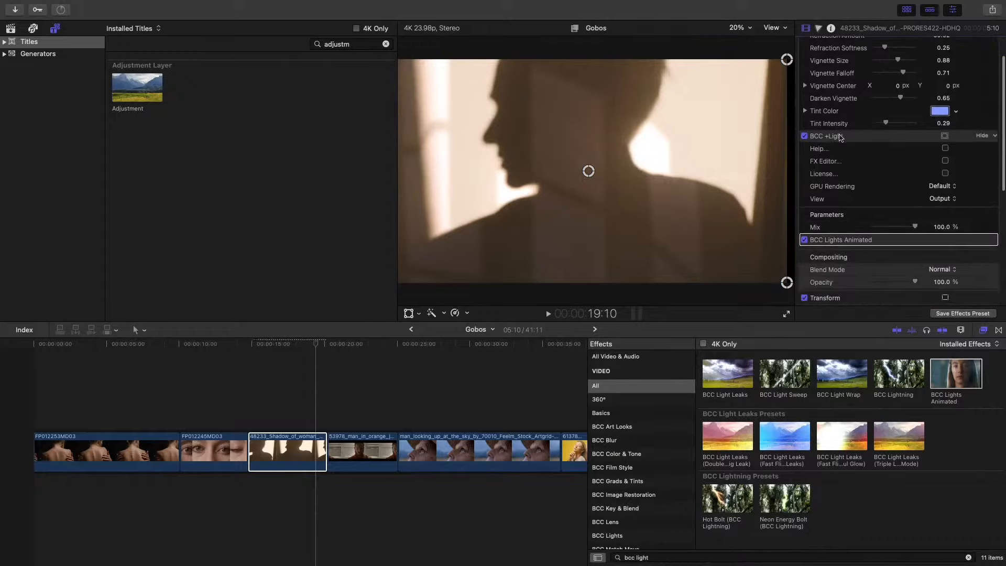
click(838, 137)
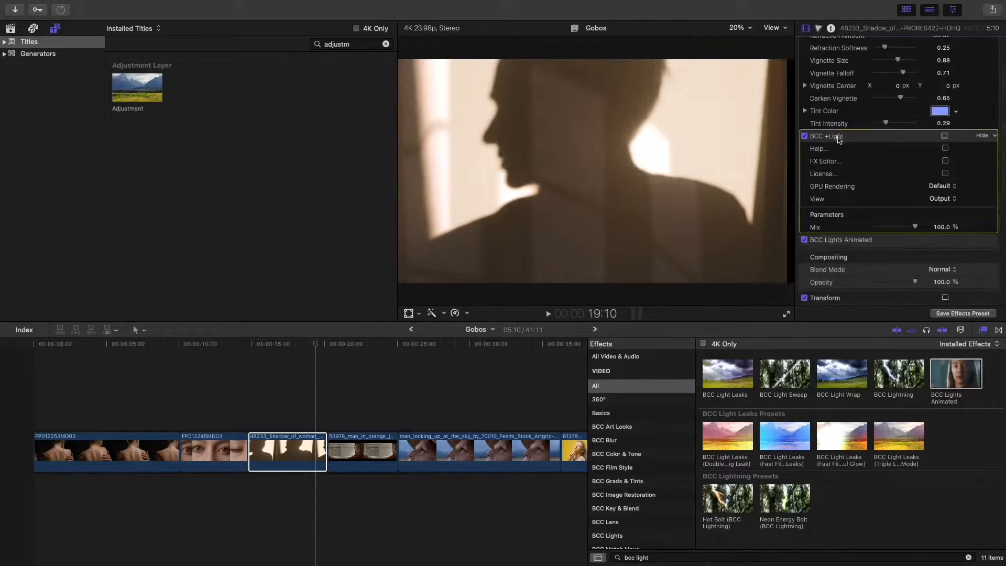
key(Delete)
- Enable the Water Pane effect on the shadow clip and play it back from near the clip's start
scroll(852, 144, up, 2)
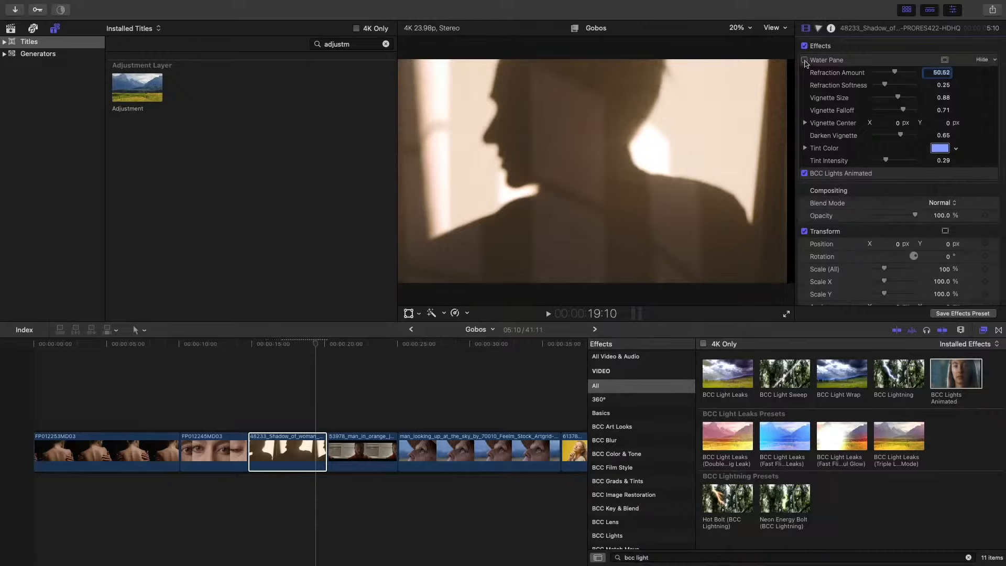
click(805, 61)
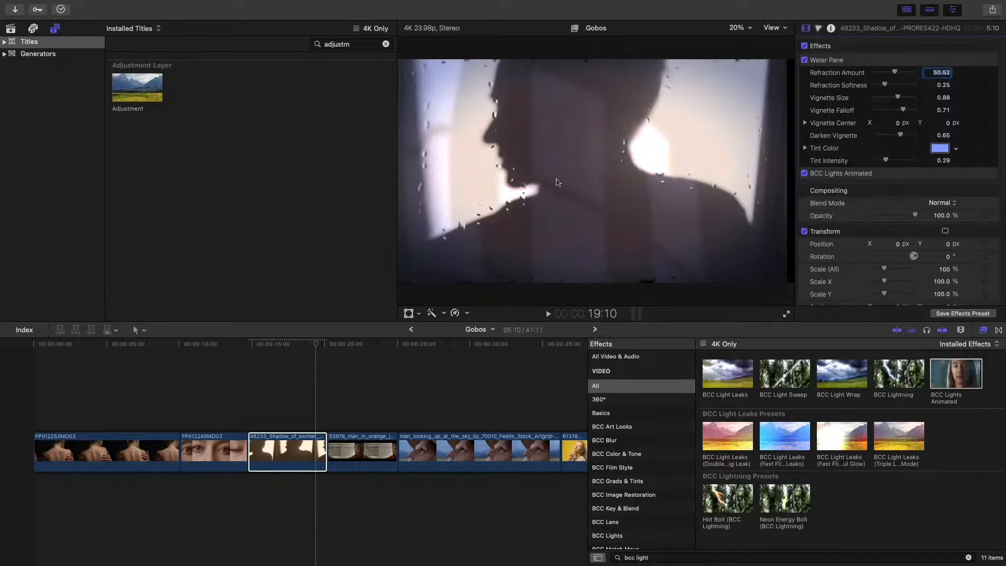
click(260, 350)
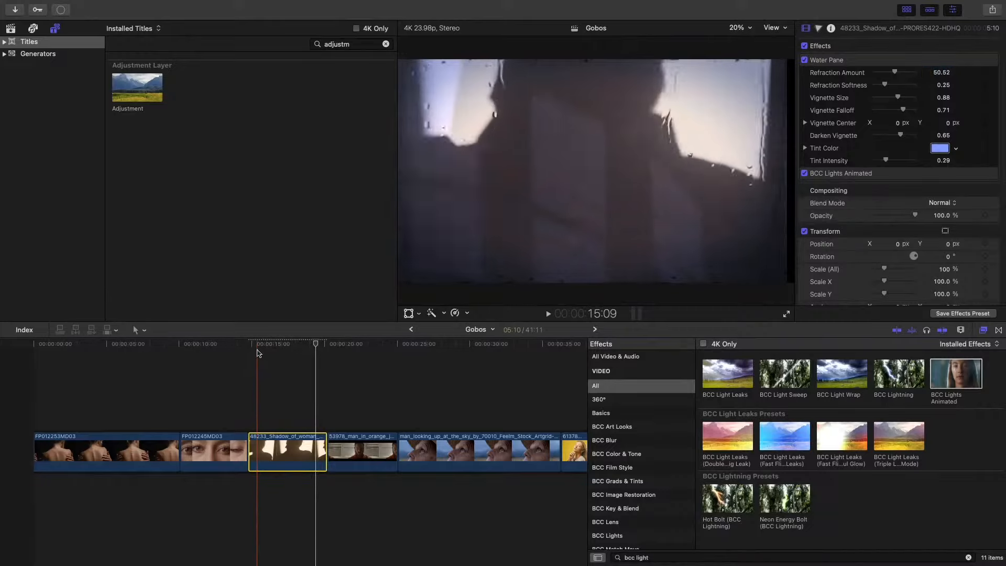
key(space)
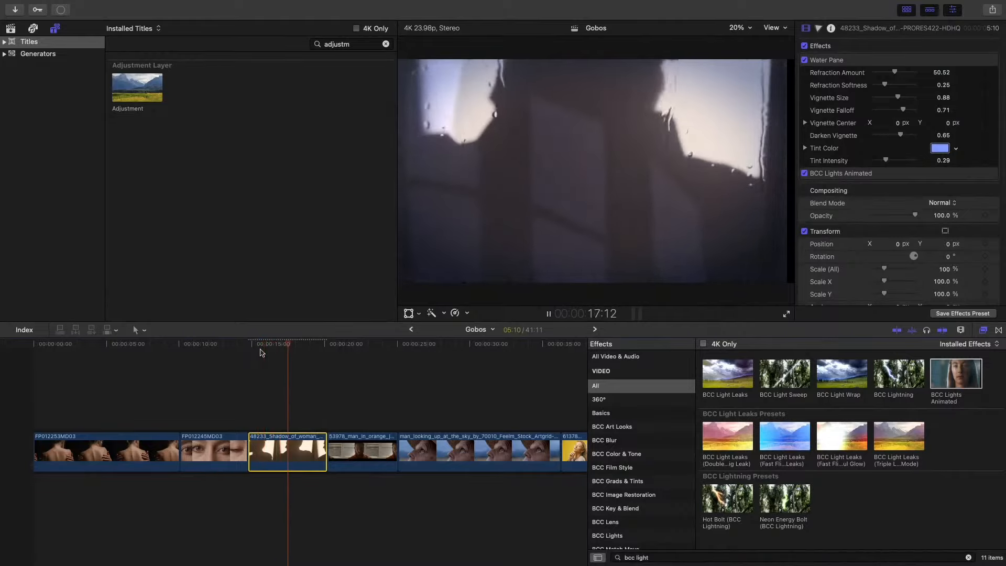
key(space)
- Reorder Water Pane below BCC Lights Animated and set the BCC Lights Animated light Brightness to 20
drag(827, 59, 851, 156)
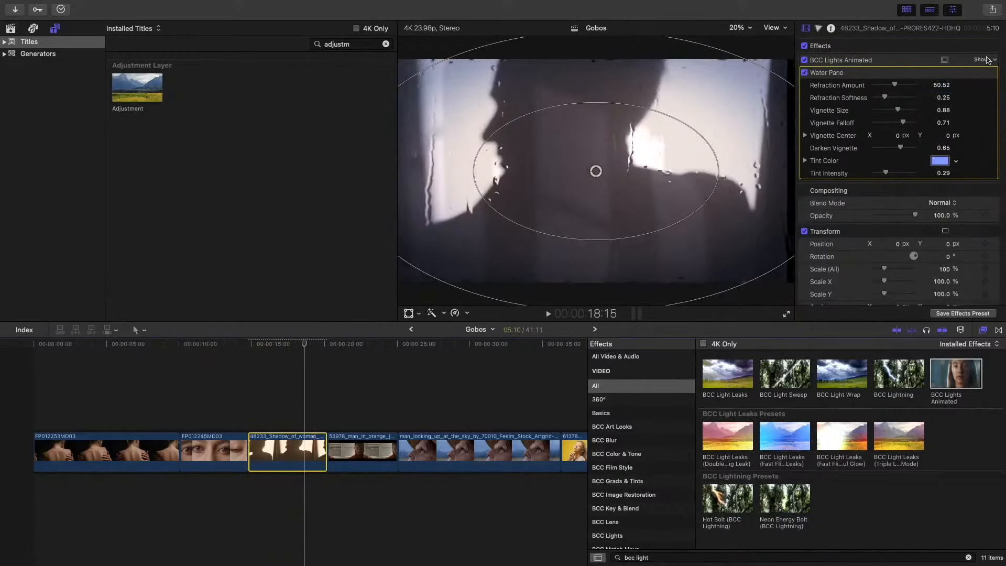
click(984, 56)
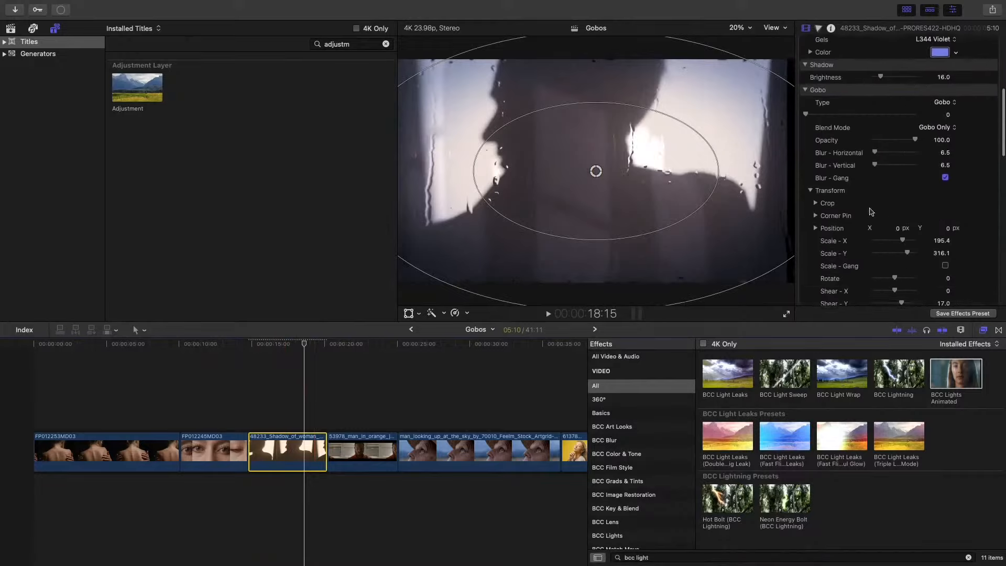
scroll(872, 210, down, 3)
scroll(872, 211, down, 10)
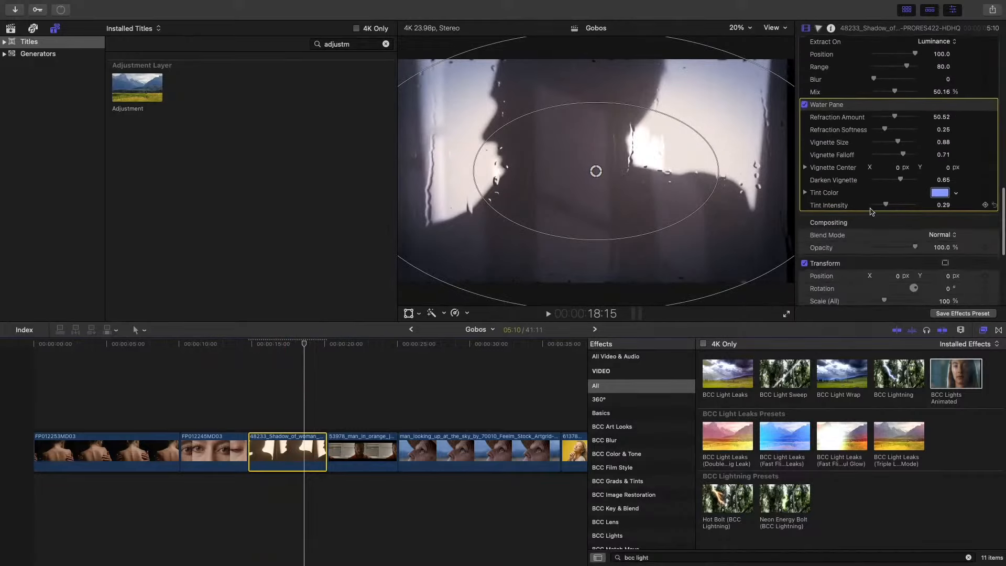
scroll(868, 210, up, 12)
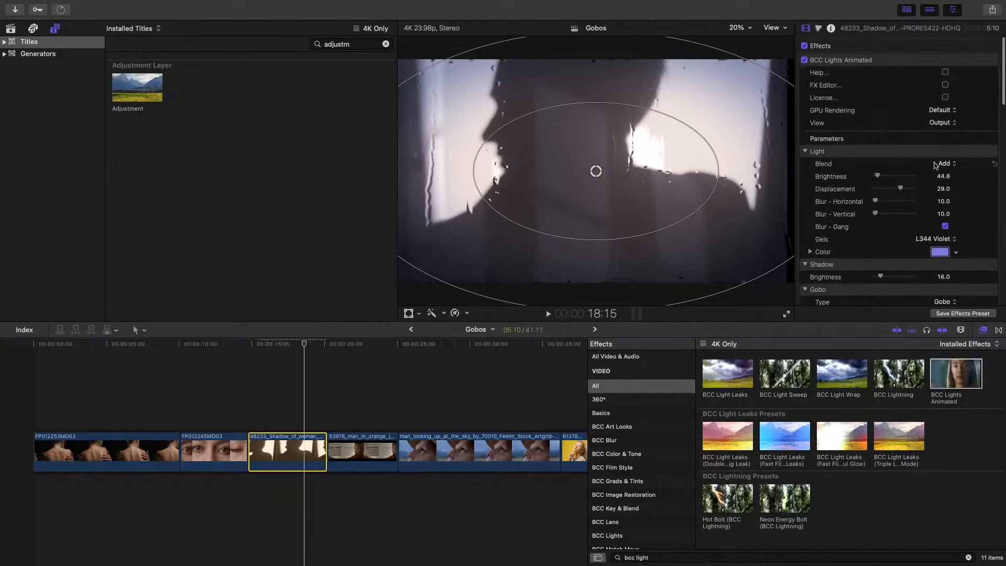
drag(877, 177, 876, 177)
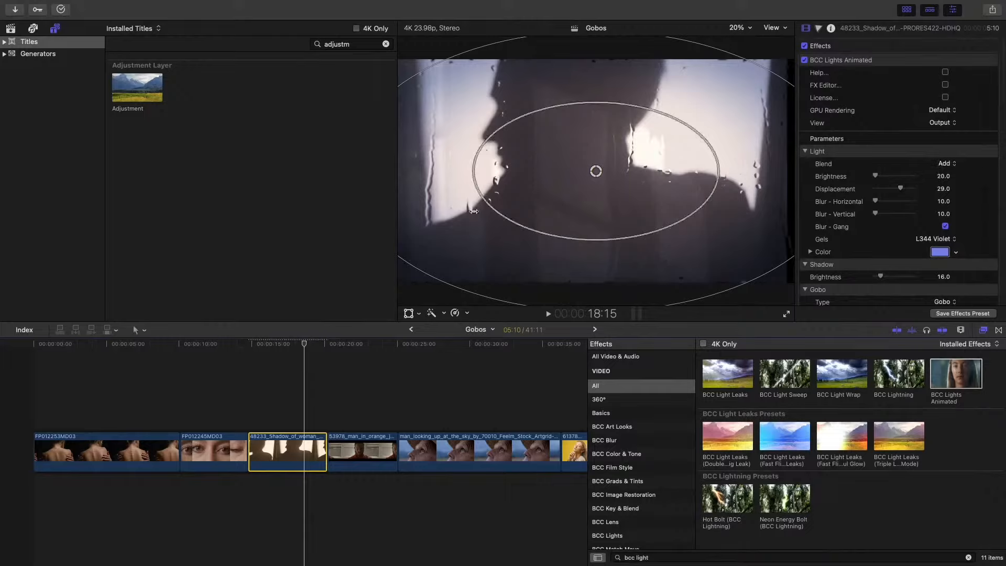
- Play the shadow clip in full screen, exit full screen and park the playhead back on the clip at about 18:04
key(space)
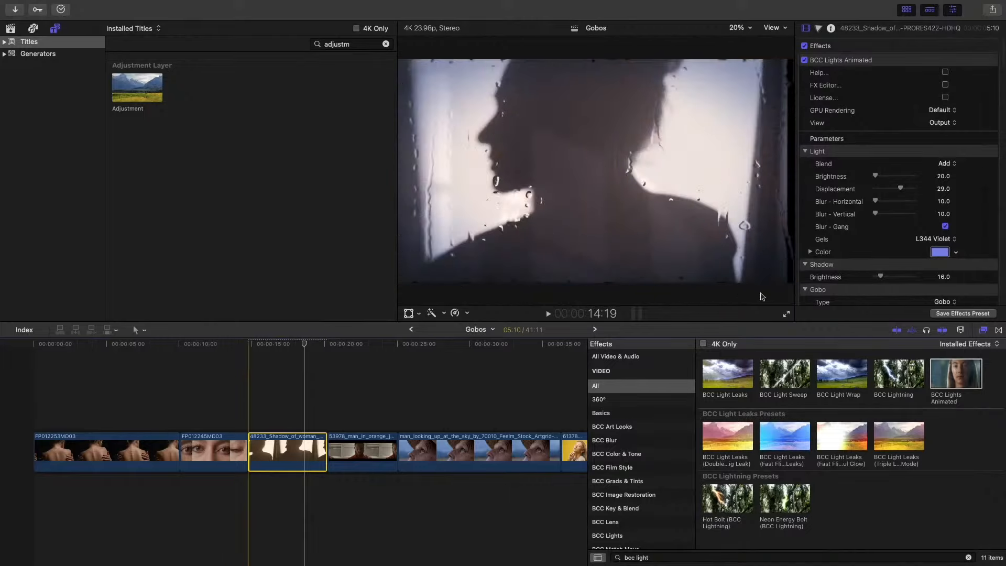
click(787, 316)
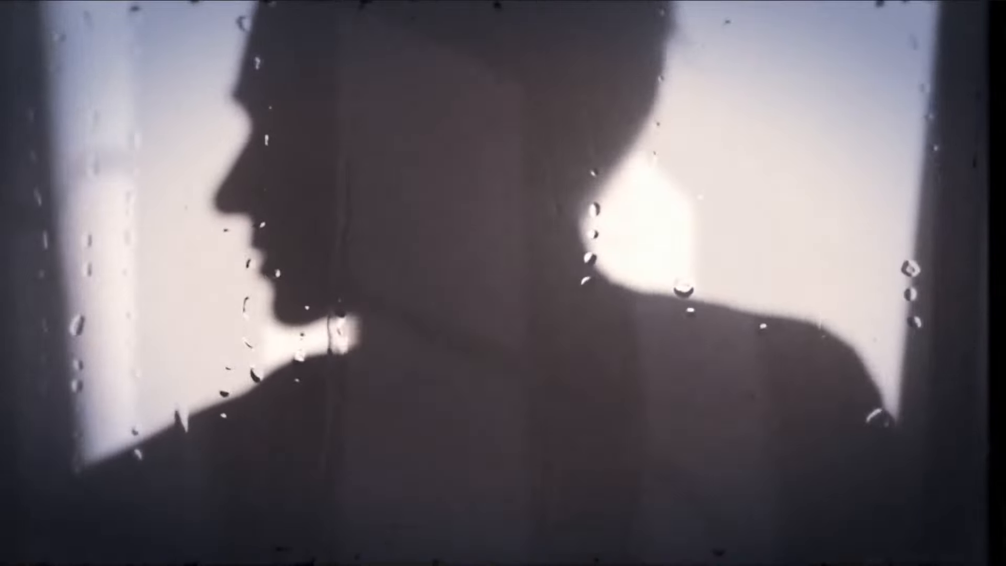
key(Escape)
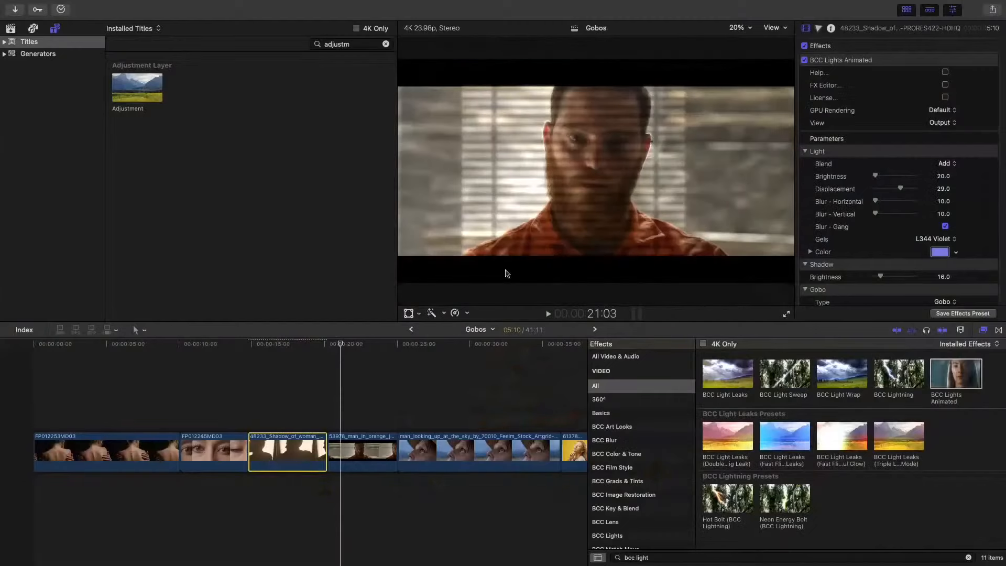
click(298, 351)
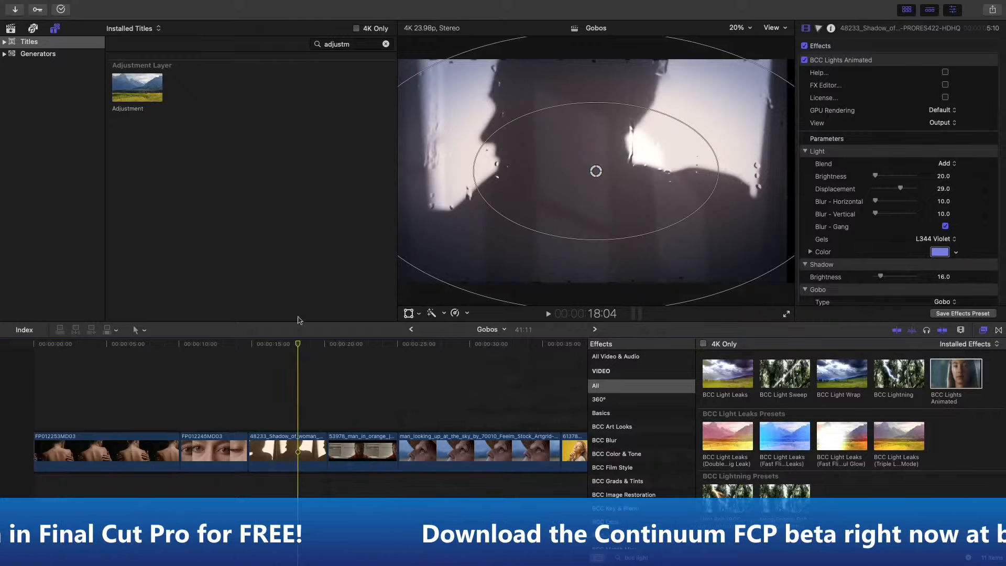
- Clear the effects search and open the BCC Optical Diffusion category
click(970, 559)
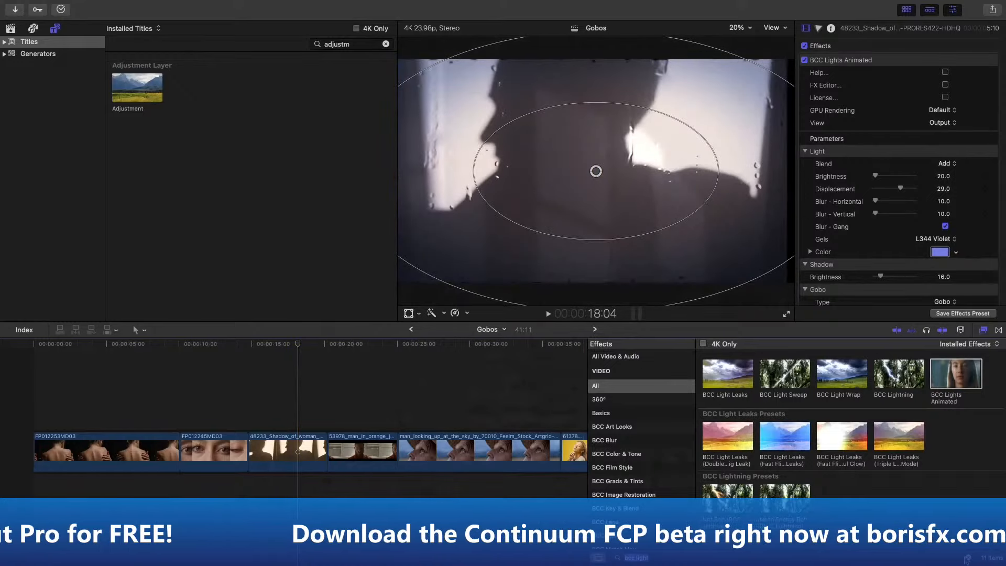
scroll(620, 465, down, 5)
click(624, 455)
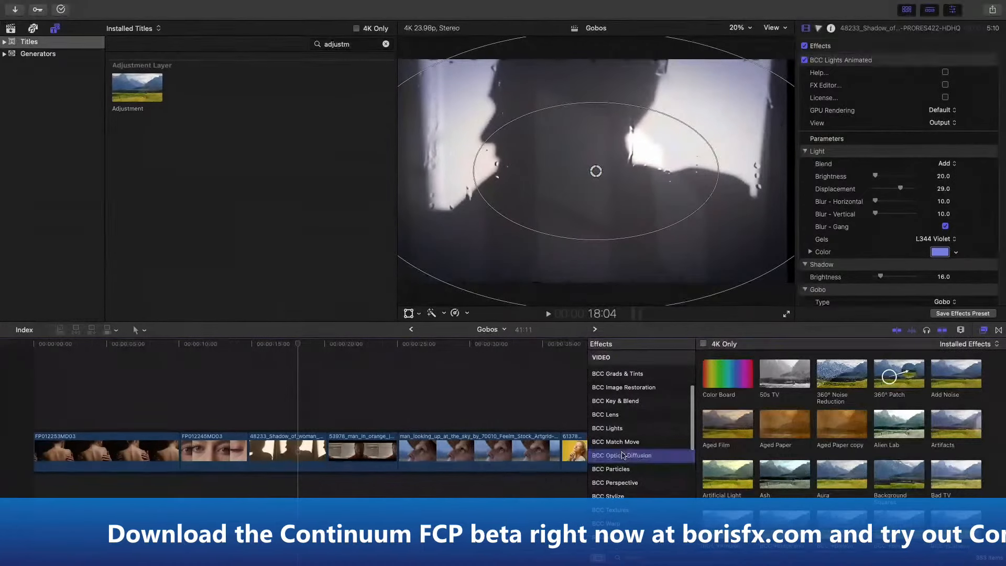
- Park the playhead at about 22:23 on the clip of the man in orange and remove all effects from that clip
scroll(487, 399, right, 5)
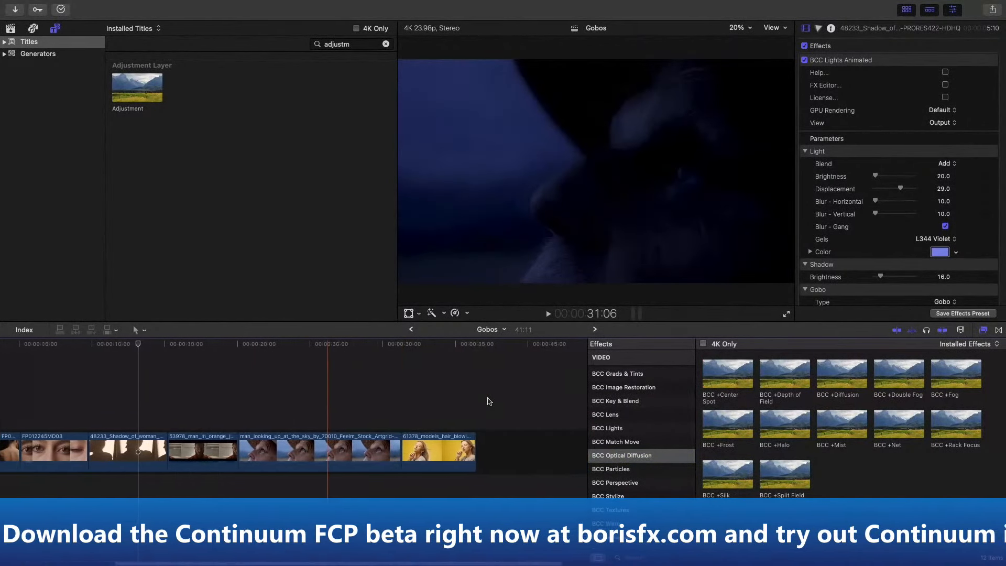
scroll(487, 401, right, 2)
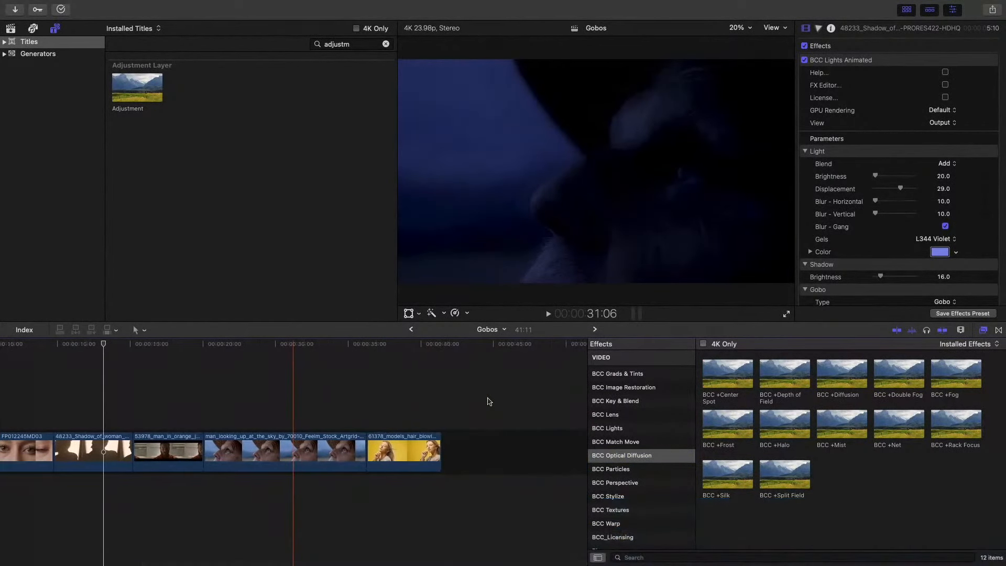
click(190, 345)
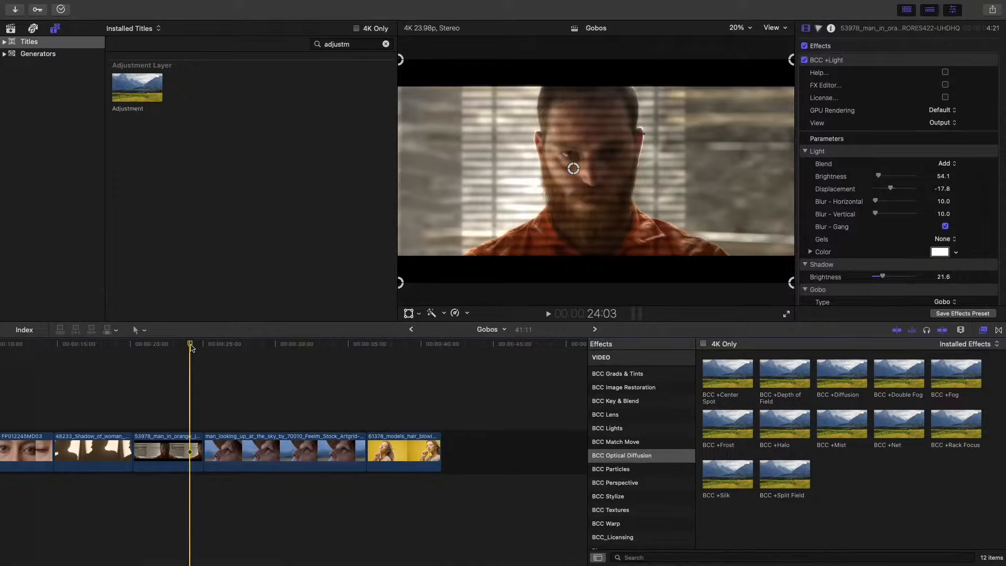
drag(190, 346, 174, 345)
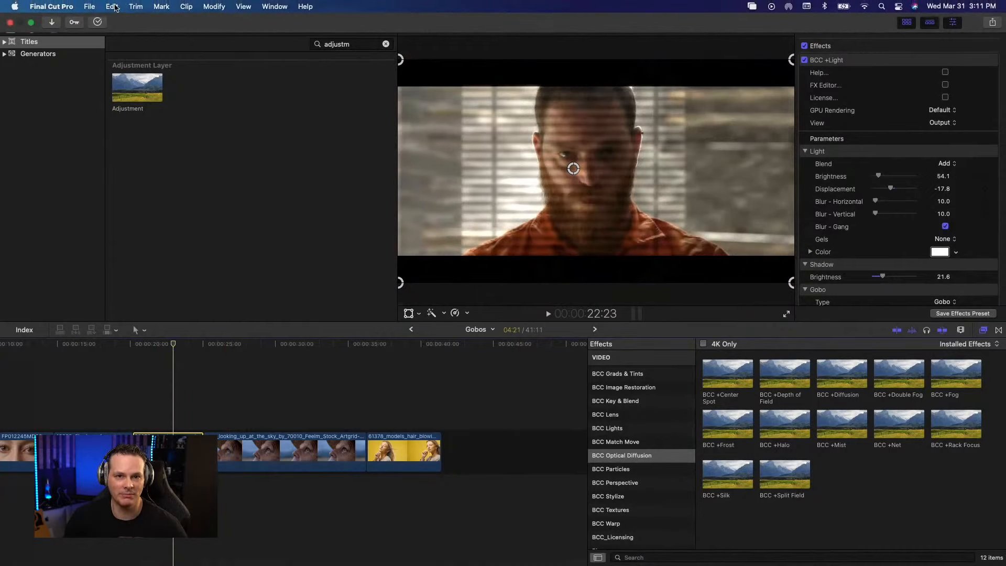
click(114, 6)
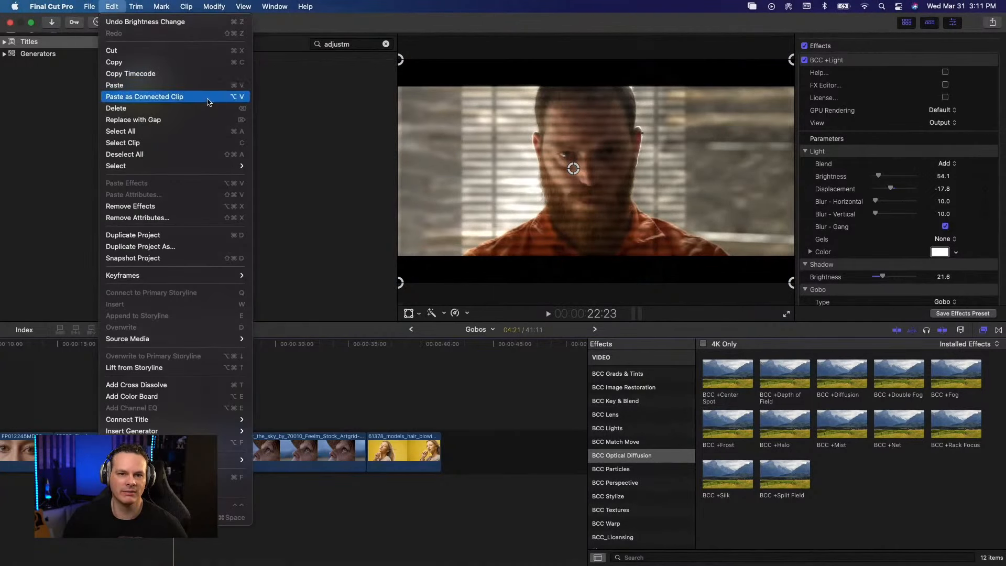
click(174, 207)
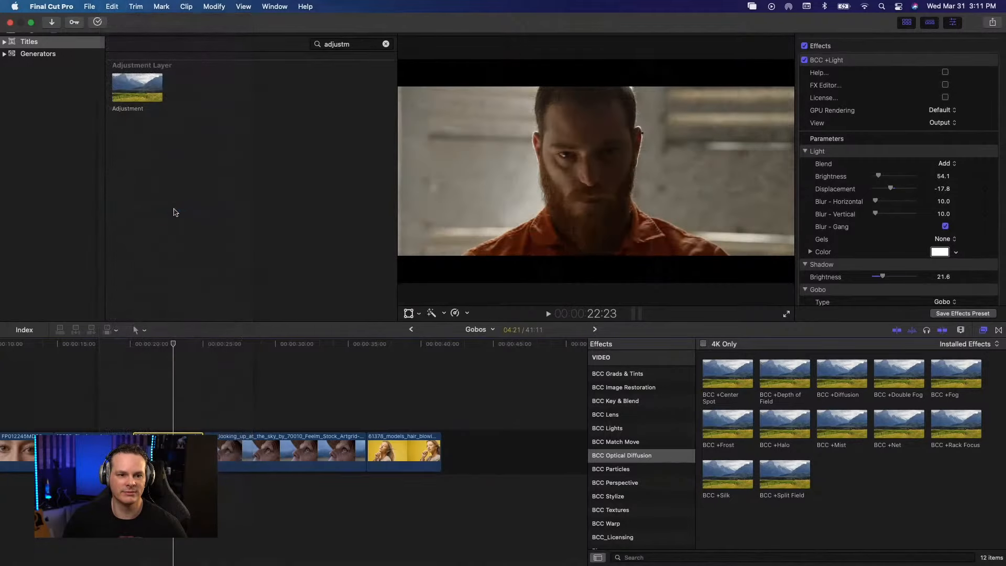
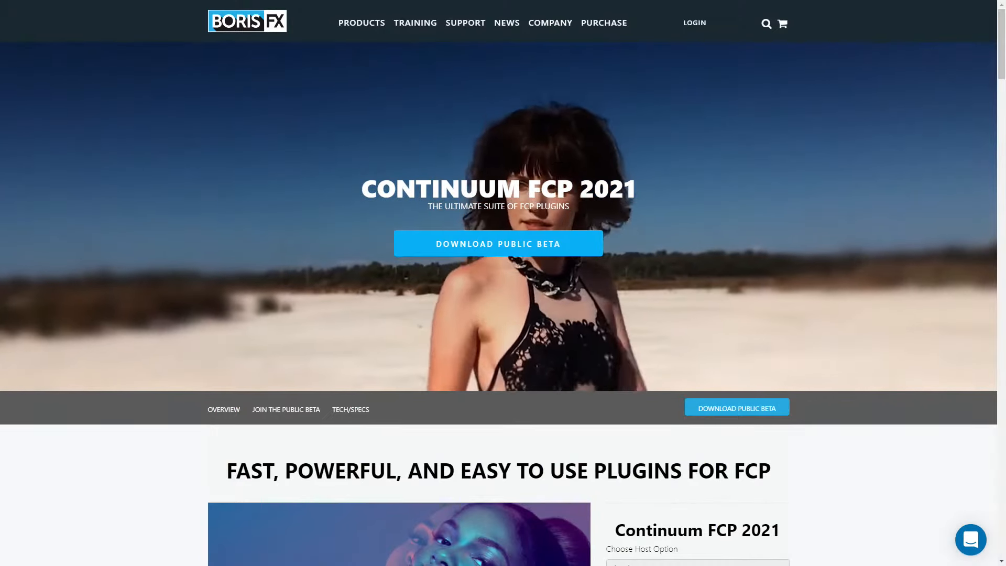
- Open the Boris Continuum 2021 Final Cut Pro Public Beta installer link from the Boris FX Downloads page
scroll(503, 284, down, 10)
scroll(503, 283, up, 10)
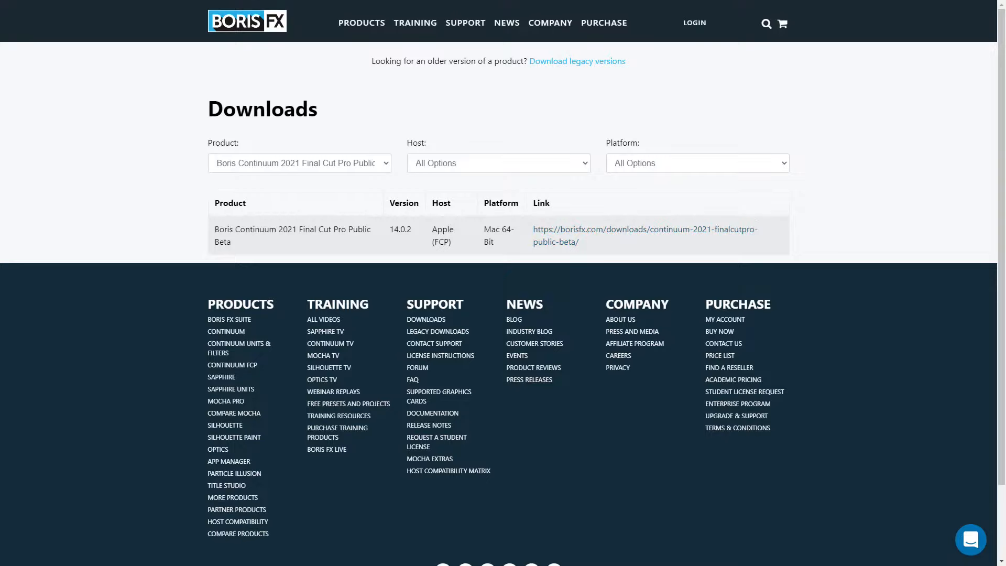
click(645, 229)
click(244, 173)
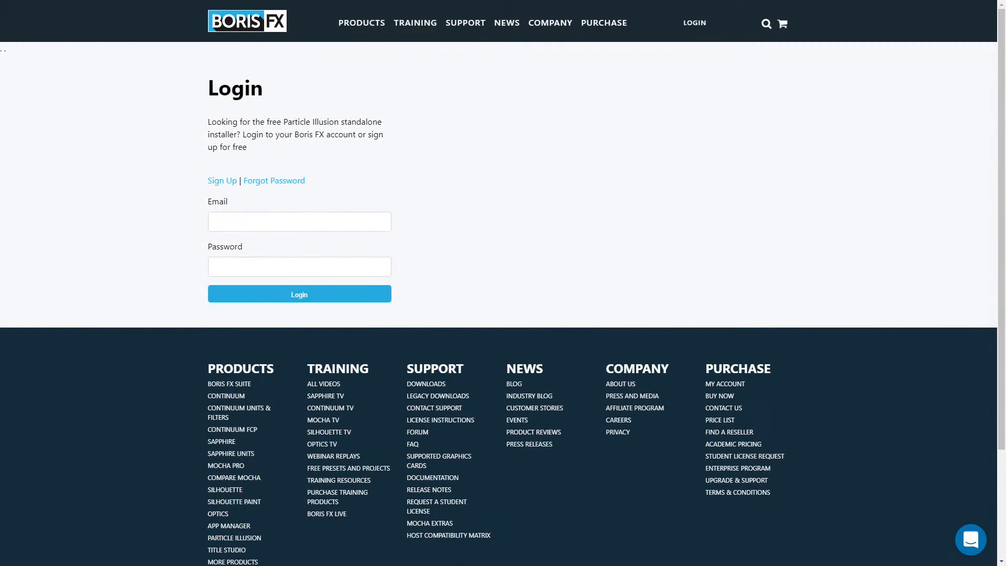
- Return to the Continuum FCP product page on the Boris FX site
mouse_move(362, 23)
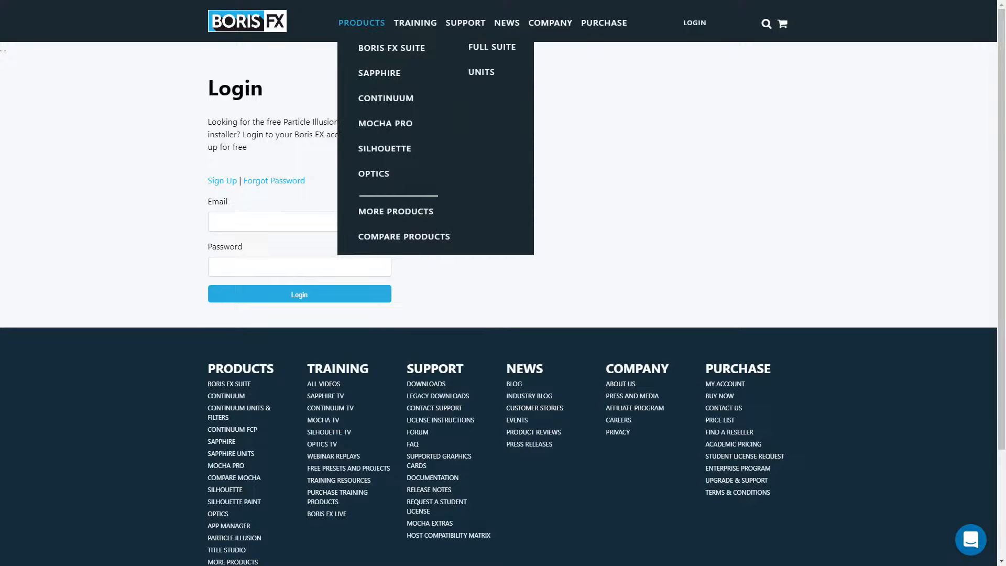
mouse_move(385, 98)
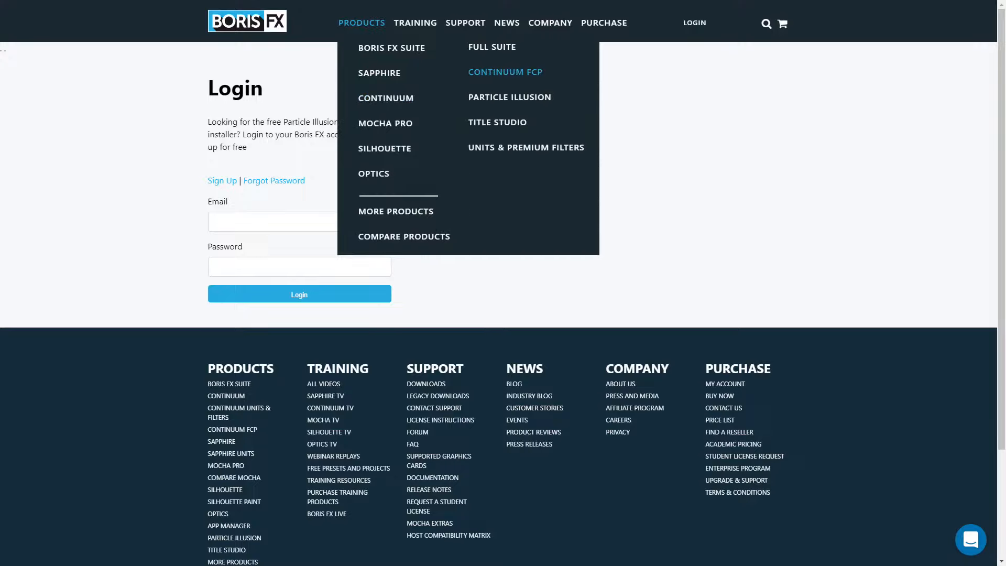
click(505, 72)
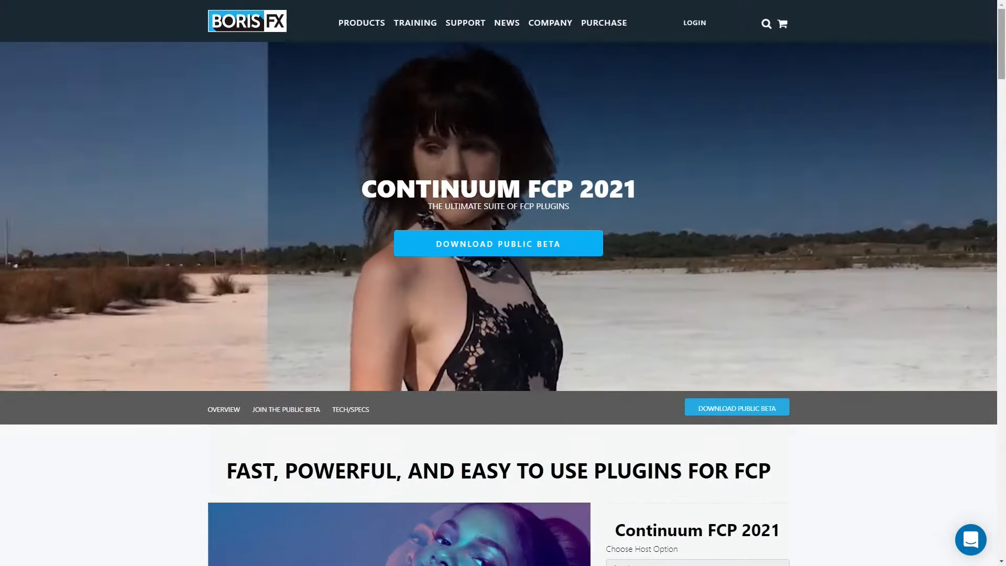
- Review the Continuum FCP 2021 purchase options, public beta instructions and beta forum
scroll(498, 283, down, 5)
scroll(503, 304, down, 10)
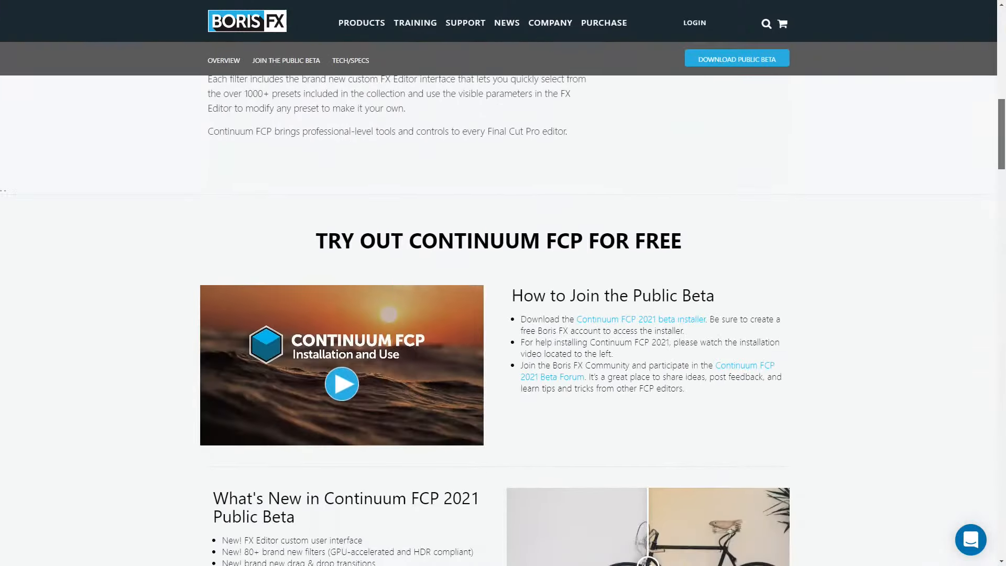
scroll(503, 304, up, 10)
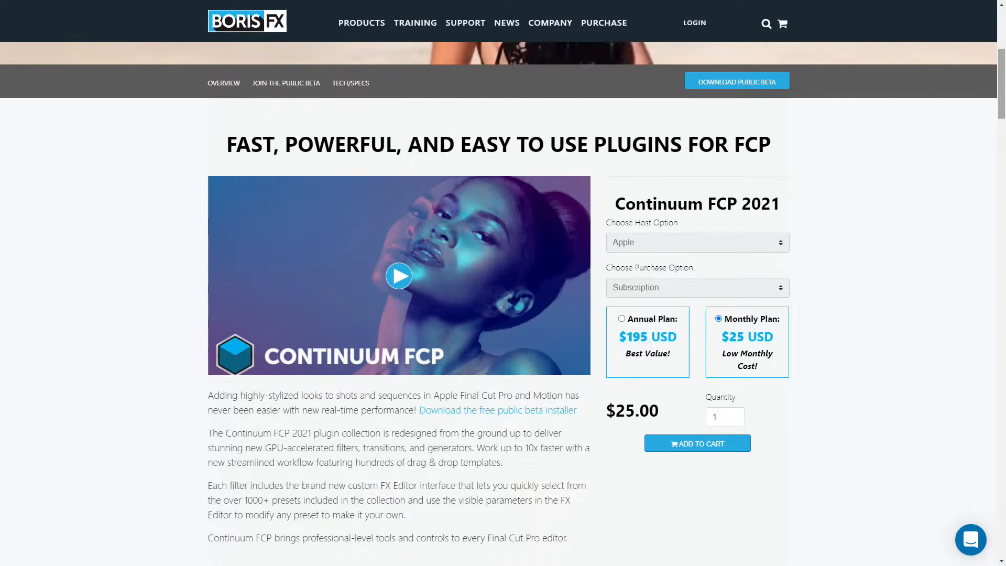
drag(1002, 84, 1001, 149)
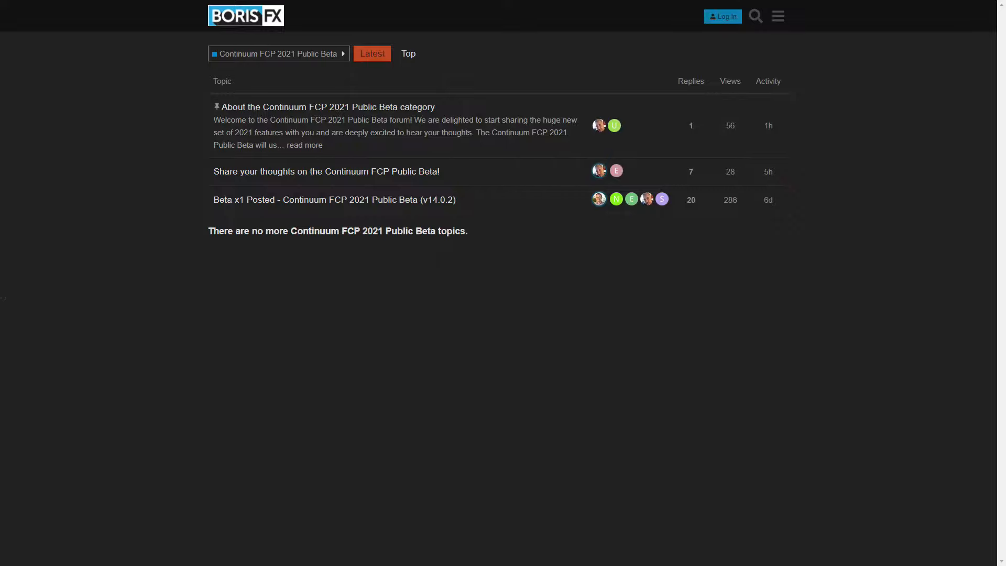
key(alt+Left)
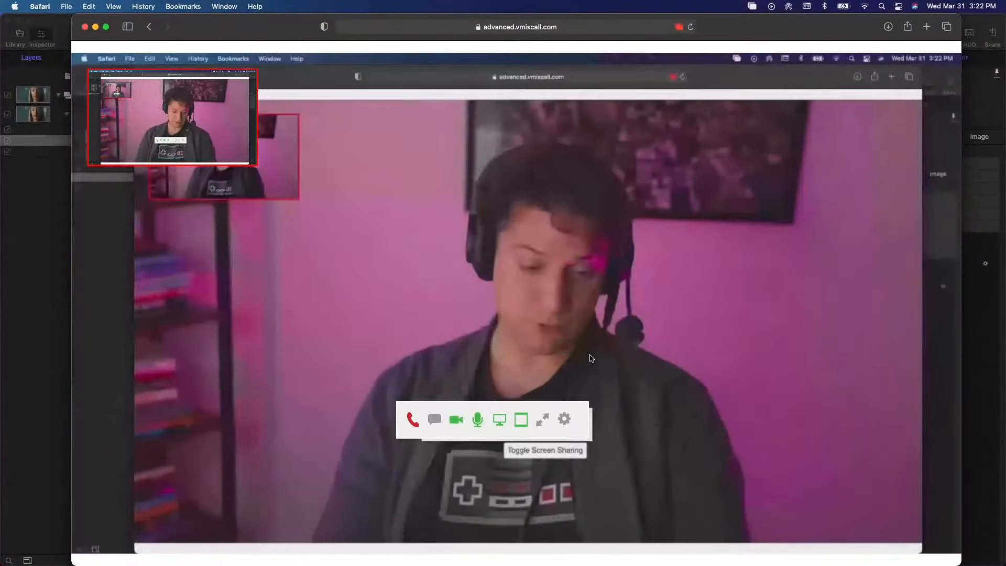
- Switch to Final Cut Pro and show the installed transitions with the full category list
key(super+Tab)
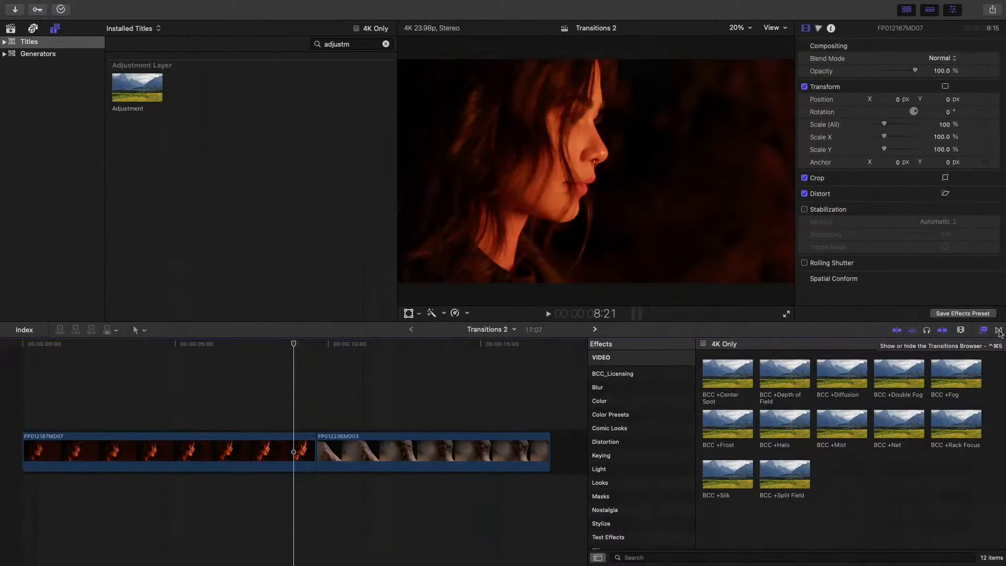
click(1000, 331)
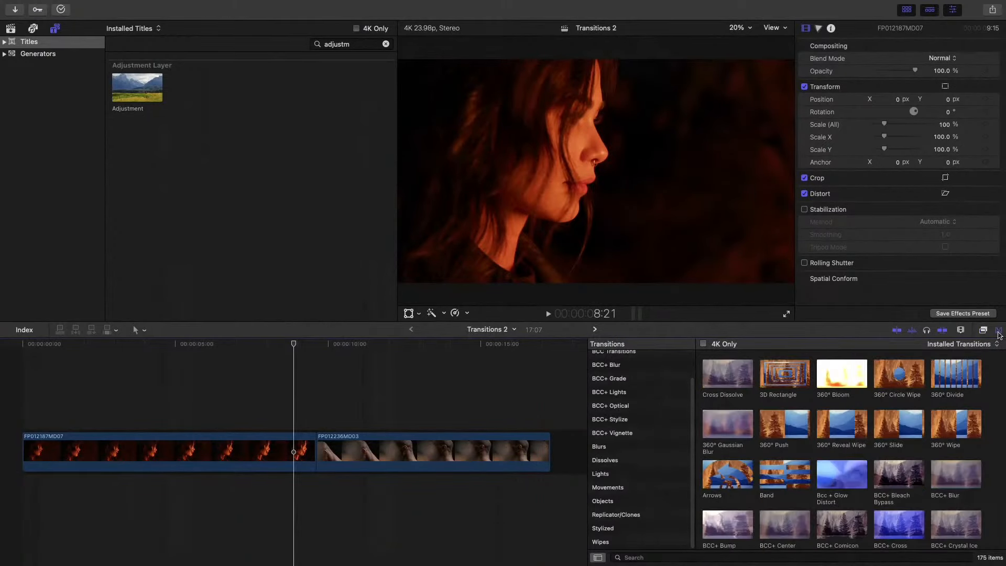
scroll(653, 372, up, 2)
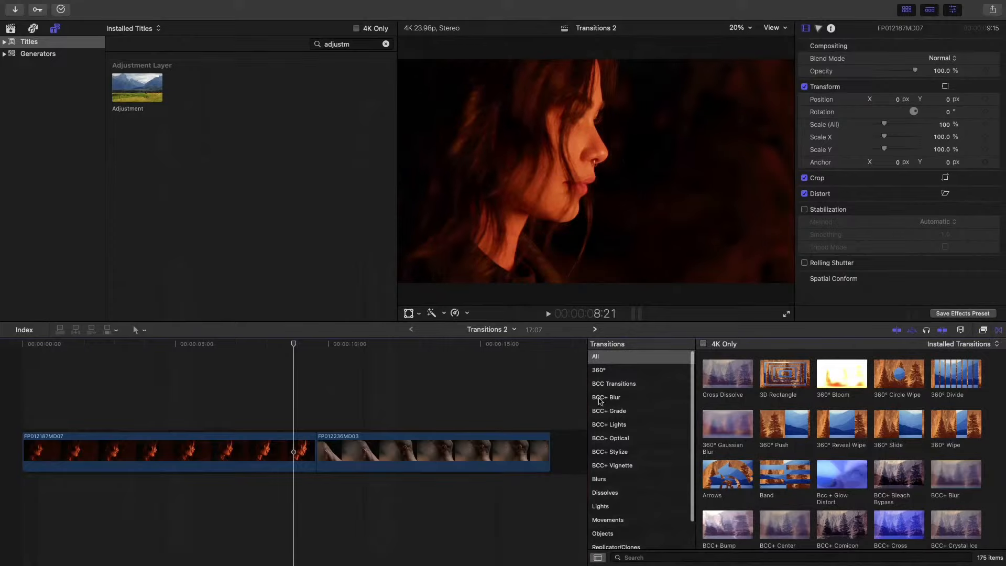
- Look through the BCC+ Blur, Grade, Lights, Optical, Stylize and Vignette transition categories
click(604, 399)
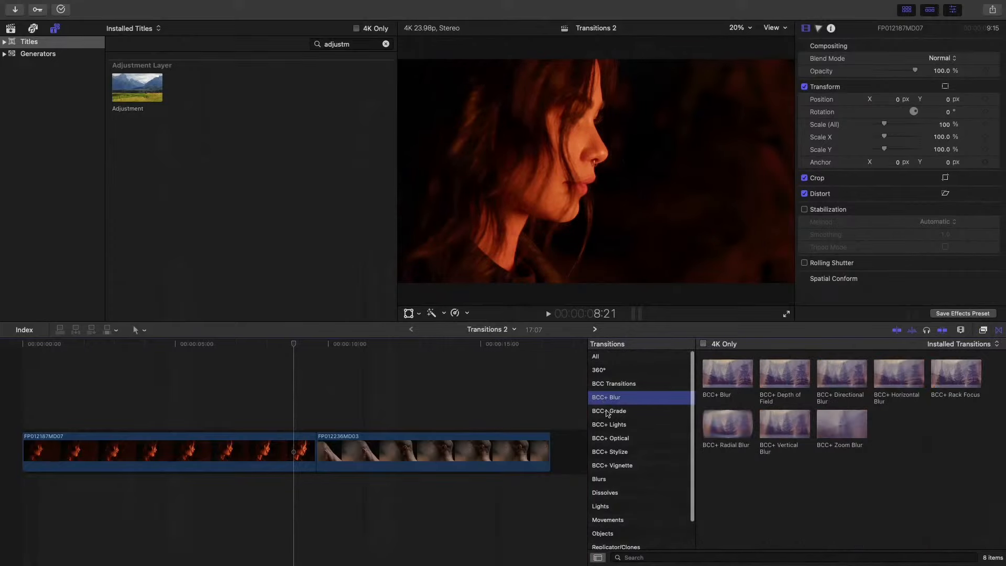
click(608, 413)
click(612, 424)
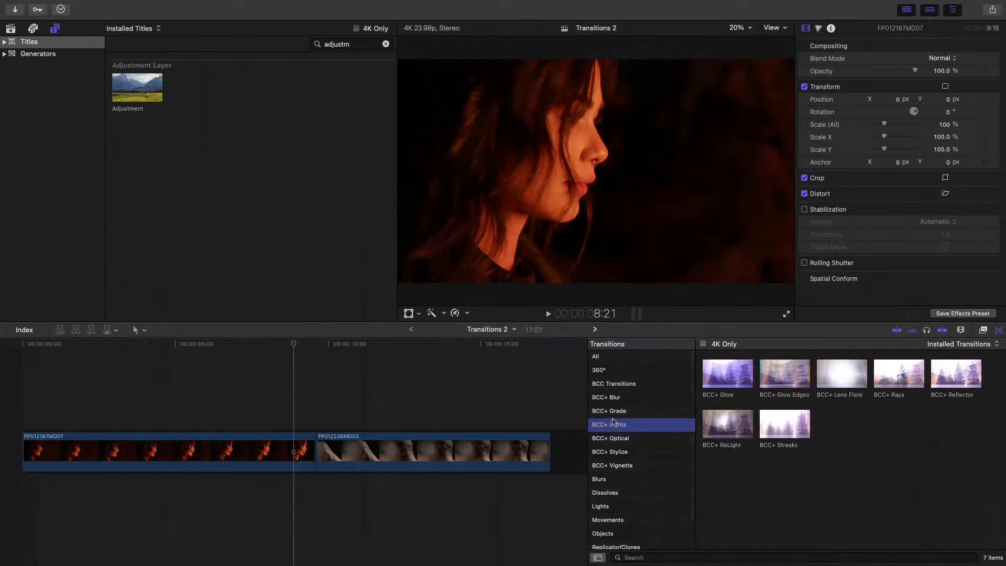
click(621, 440)
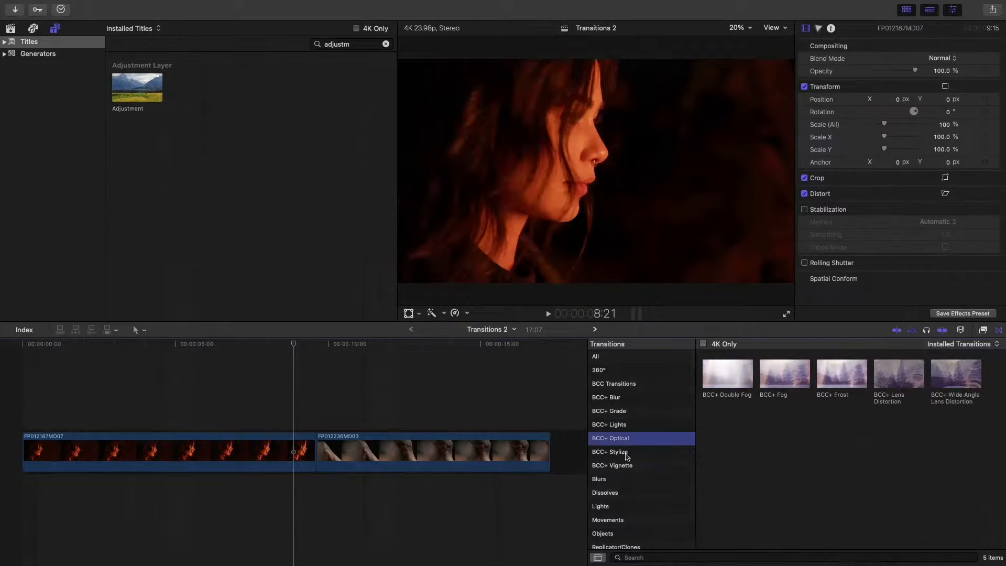
click(626, 454)
click(632, 468)
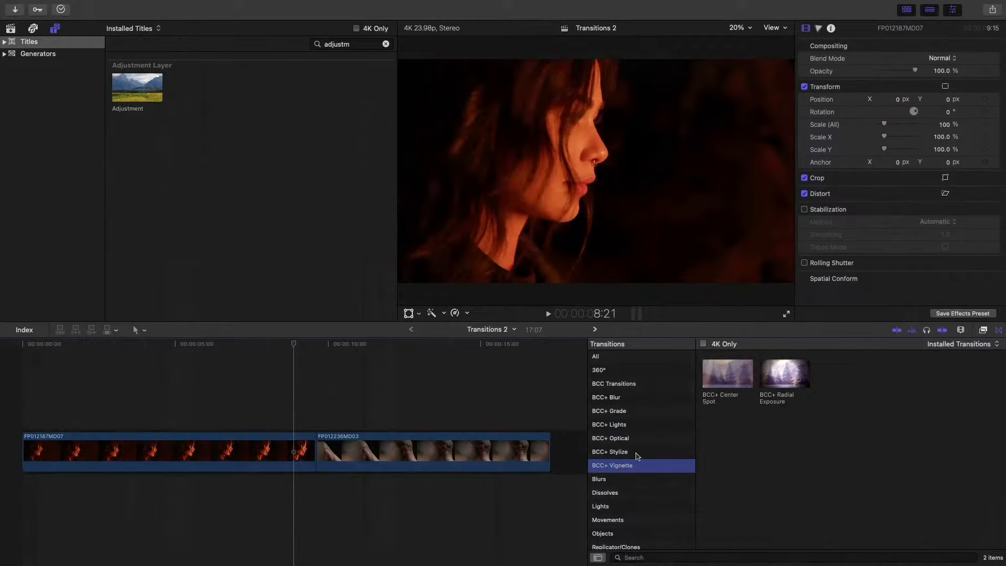
click(636, 454)
click(630, 439)
click(627, 425)
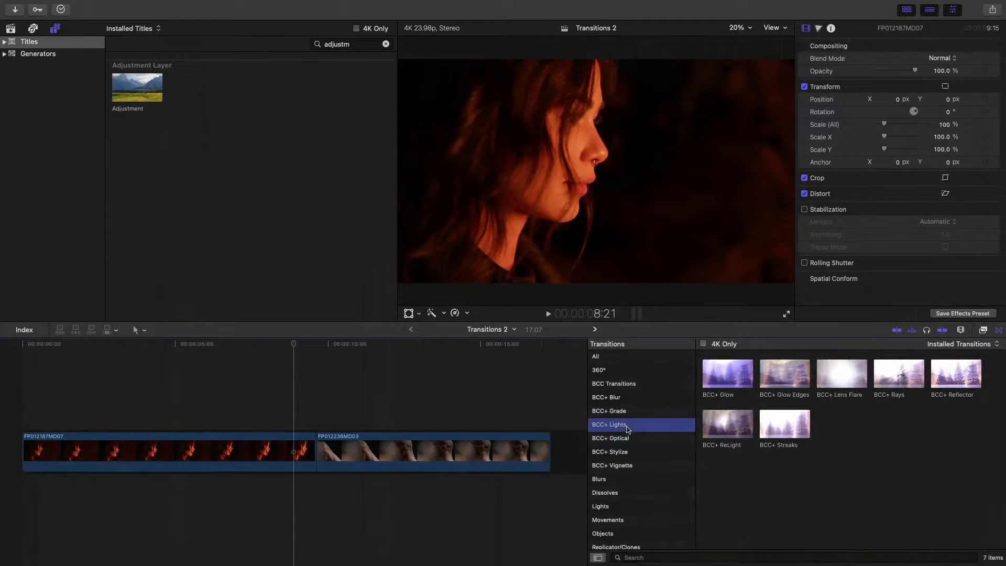
- Preview BCC+ Grade transitions such as Cross Processing, Day For Night, Film Stocks and Photographic
click(626, 414)
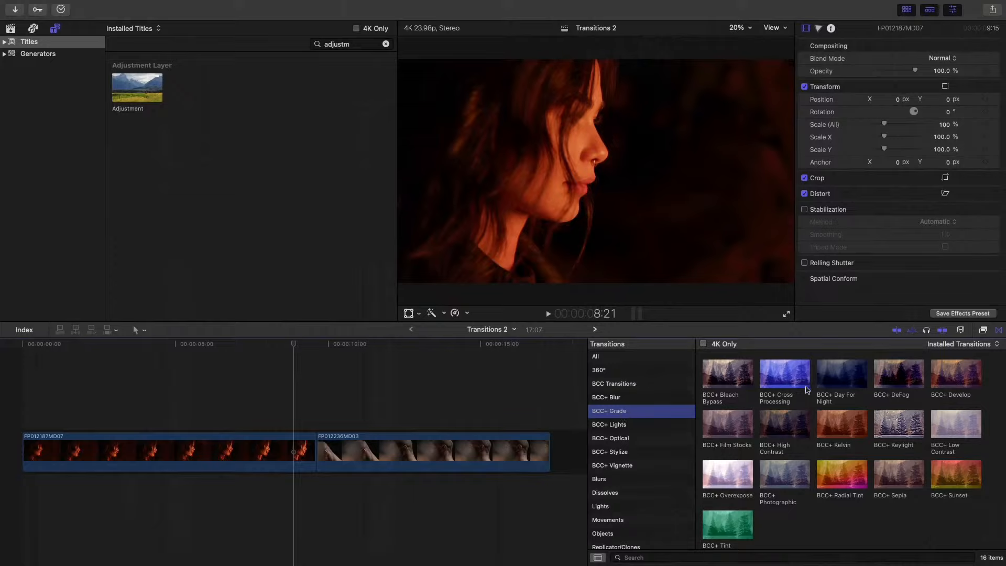
click(787, 378)
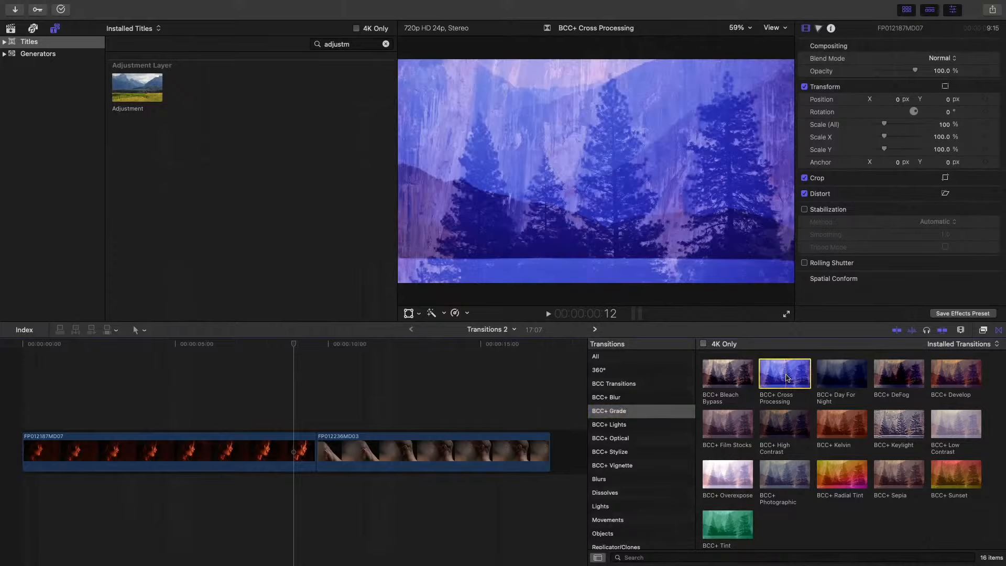
click(852, 376)
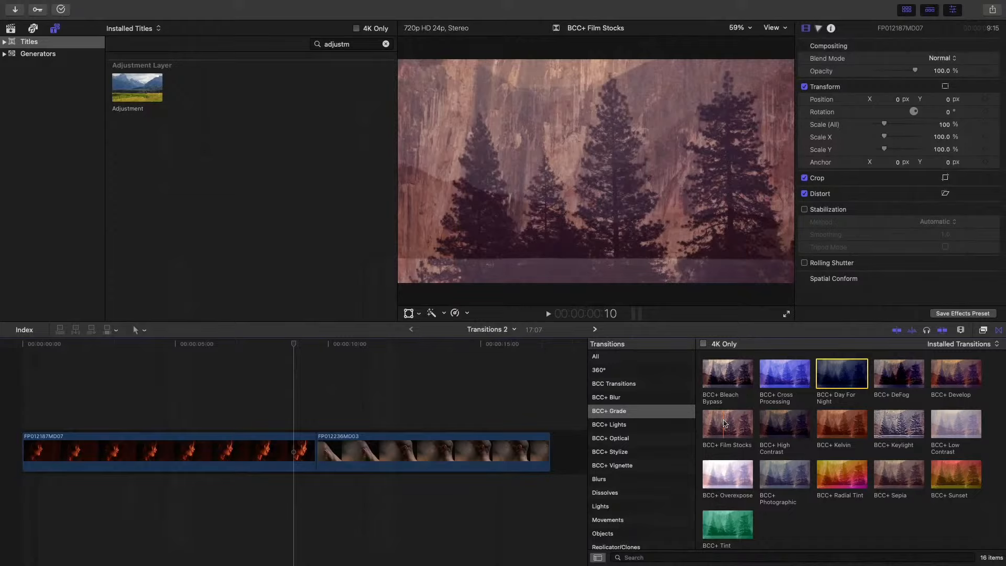
scroll(923, 503, down, 1)
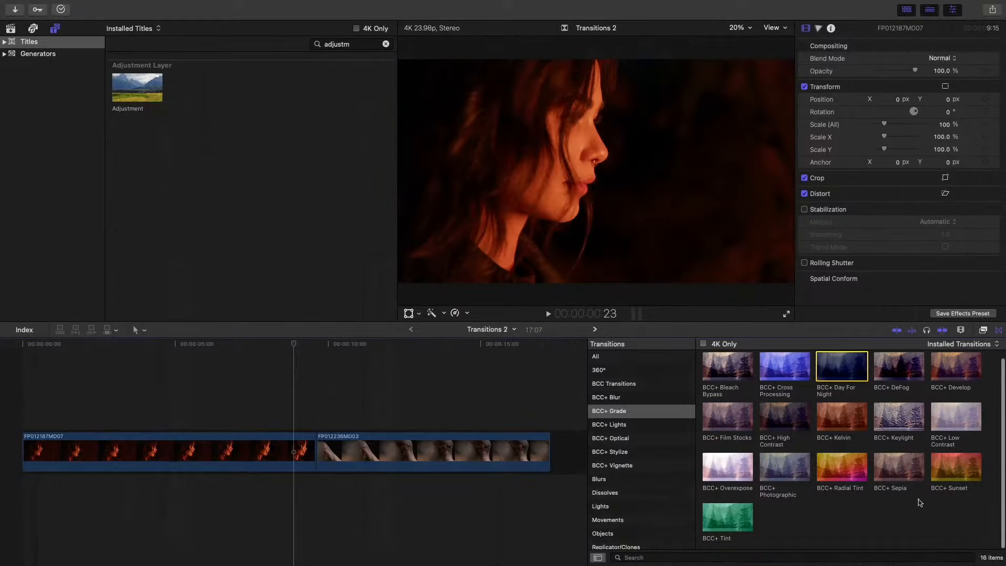
click(781, 474)
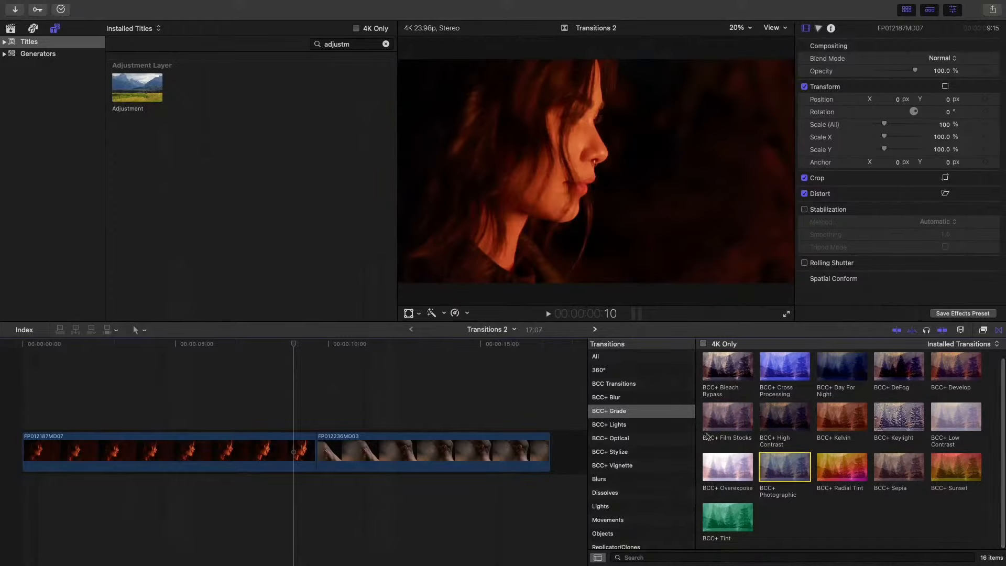
- Open the BCC+ Lights transitions and place BCC+ Glow on the edit point between the two clips
click(611, 426)
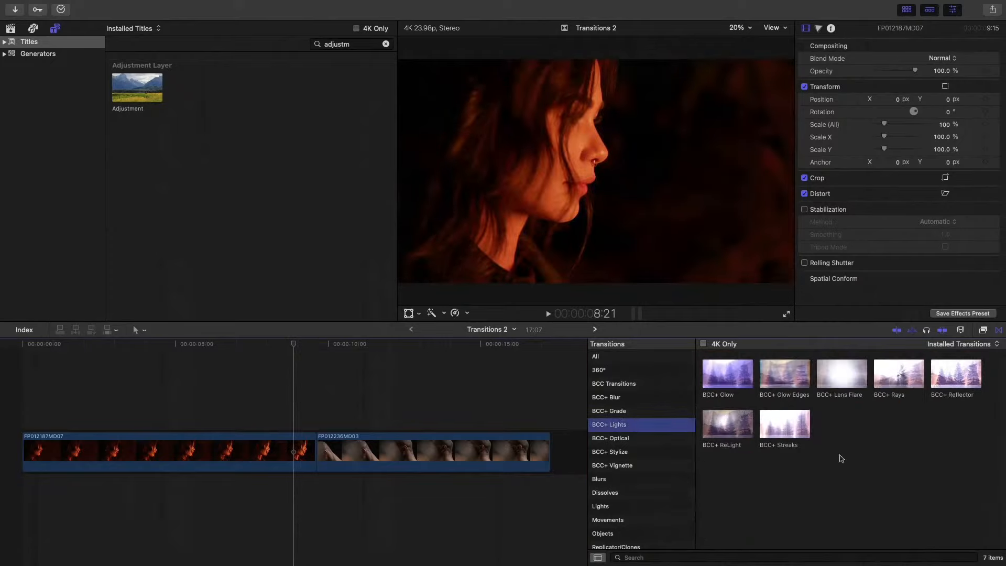
click(722, 377)
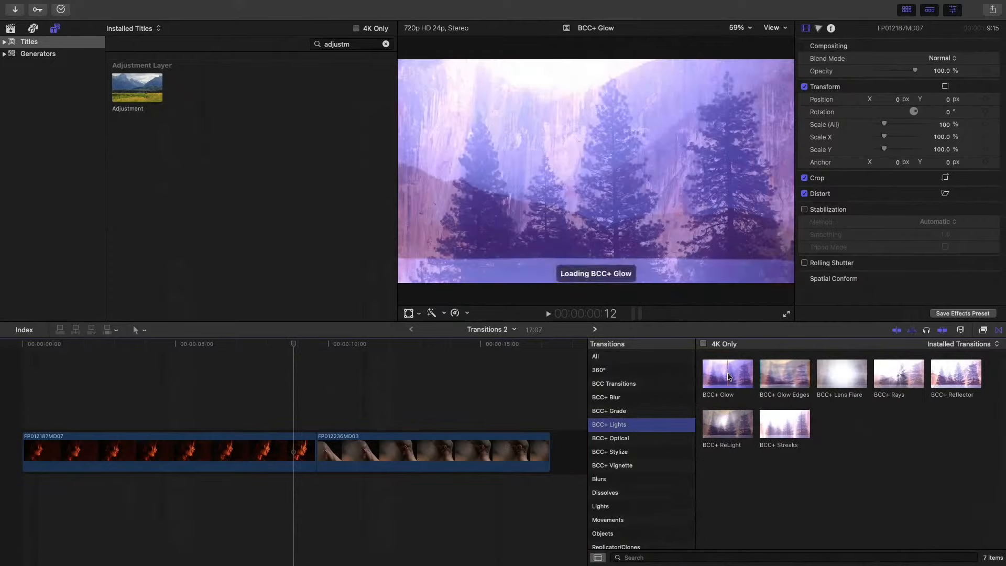
drag(722, 377, 695, 331)
drag(304, 429, 306, 445)
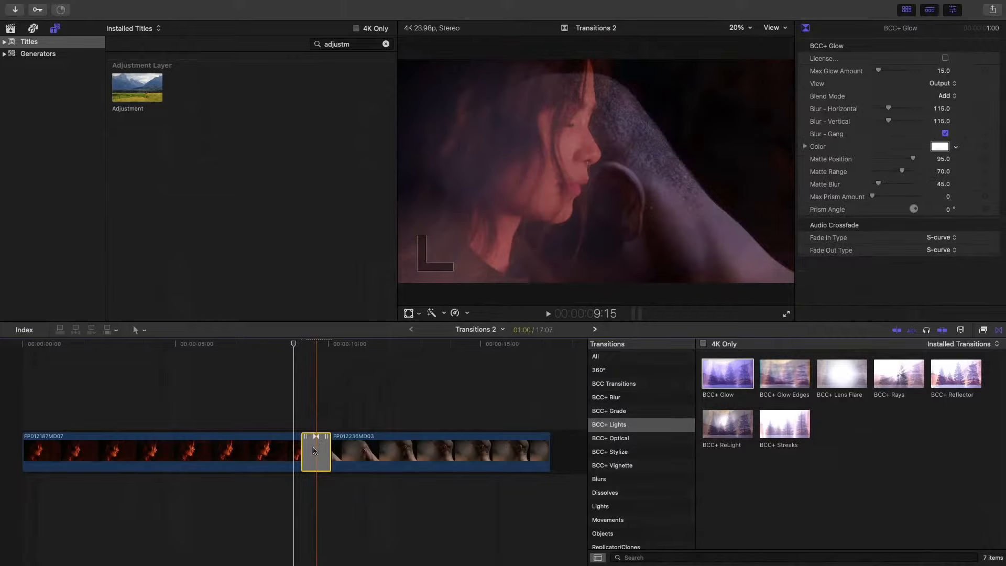
- Try adding the default transition to both selected clips, and undo it together with the BCC+ Glow transition
drag(276, 379, 363, 466)
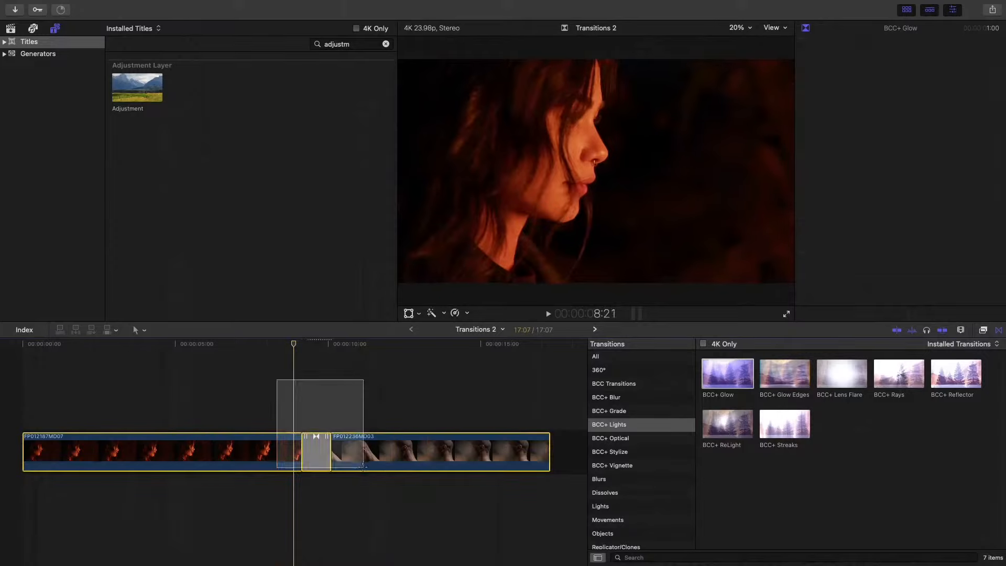
key(super+t)
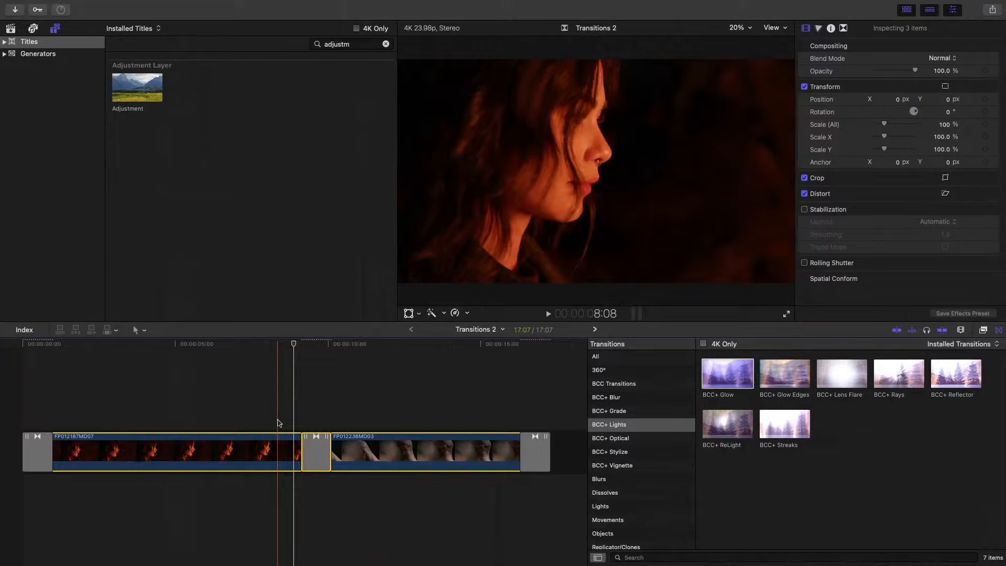
key(super+z)
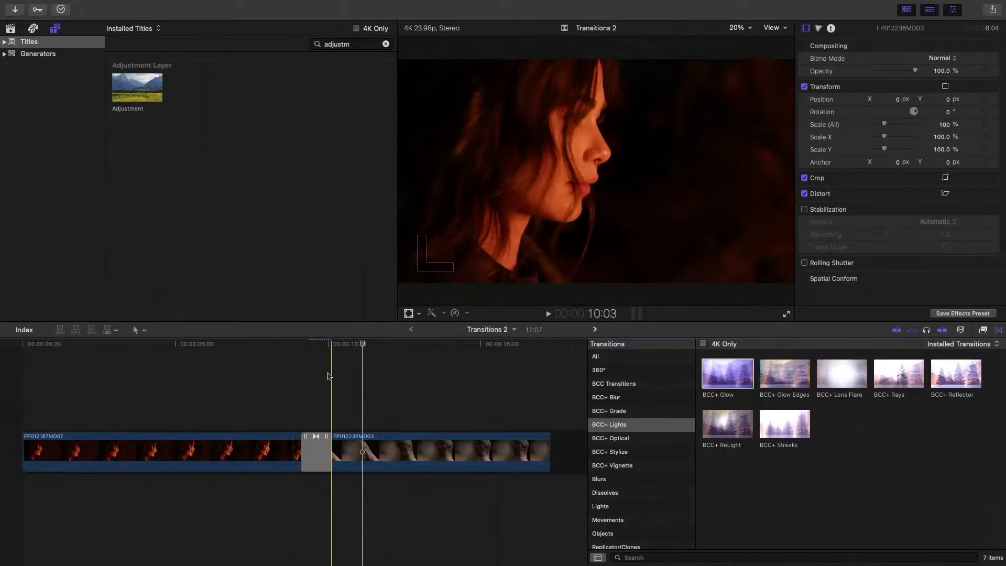
key(super+z)
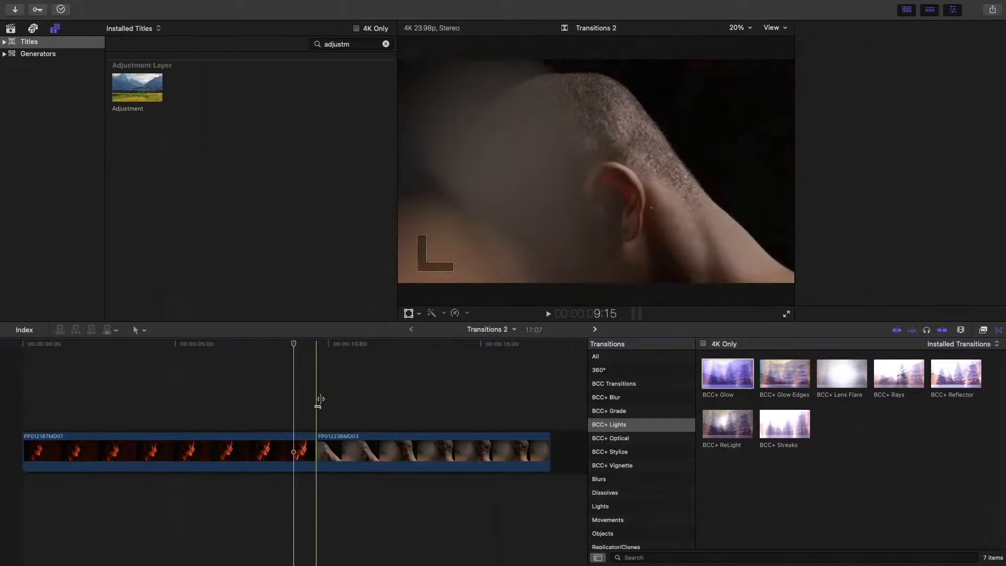
- Make BCC+ Glow the default transition
click(736, 380)
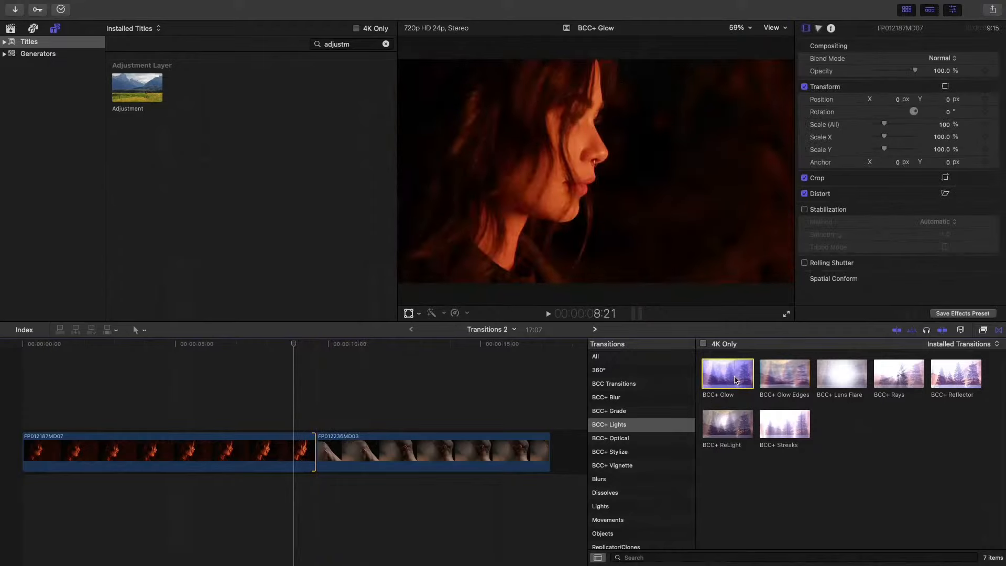
right_click(729, 375)
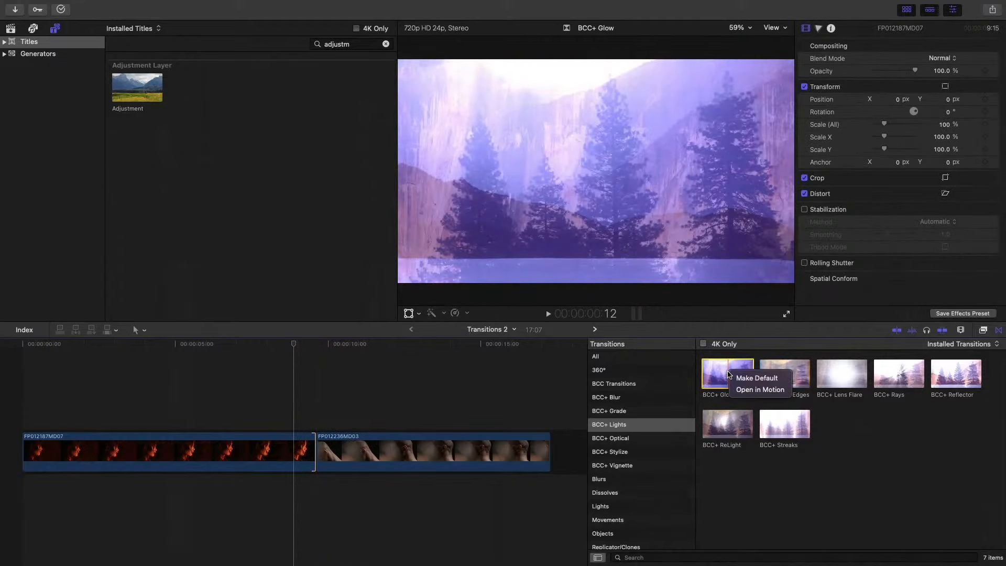
click(756, 380)
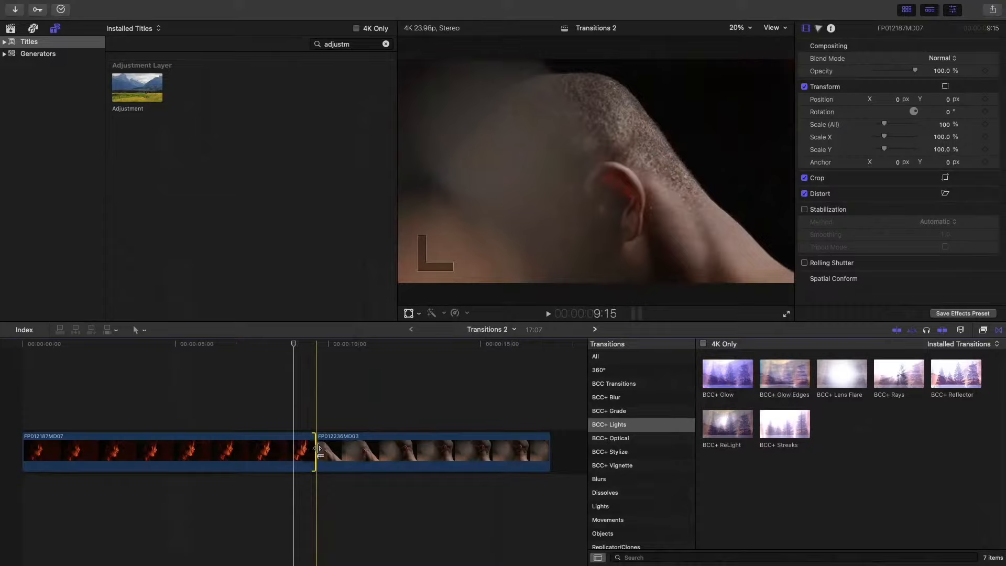
- Add the default transition at the edit point between the two clips and select it to show its parameters
click(318, 449)
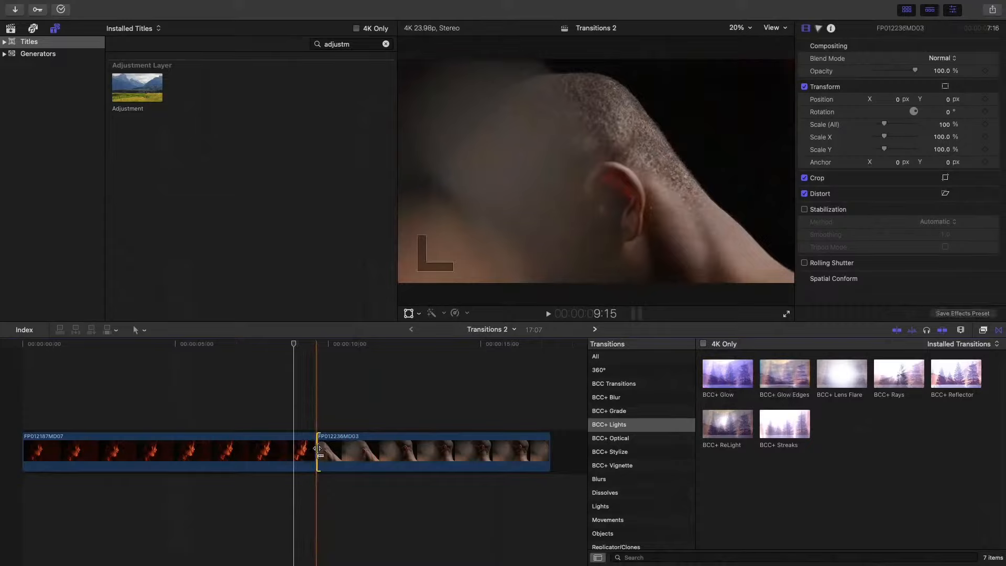
key(super+t)
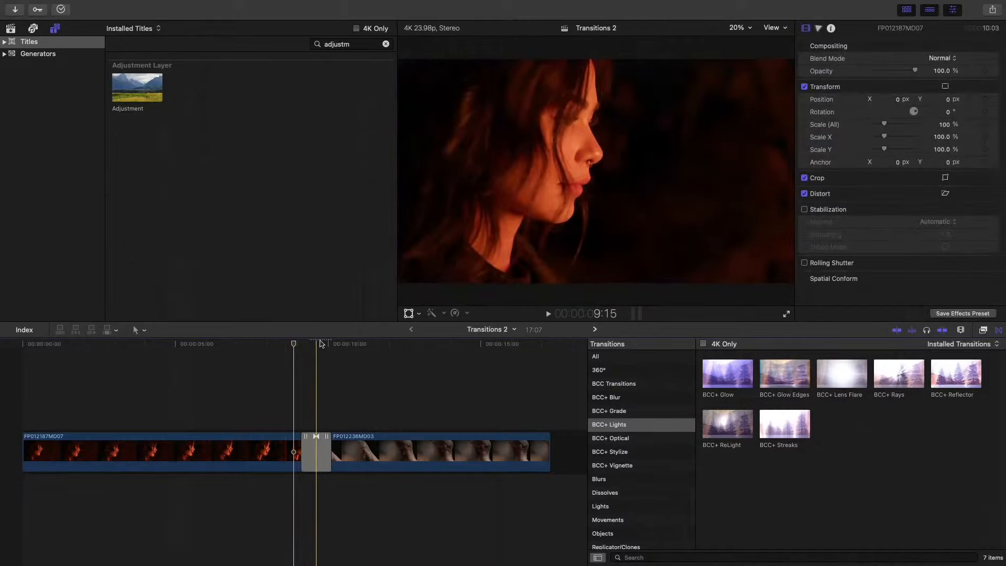
click(311, 451)
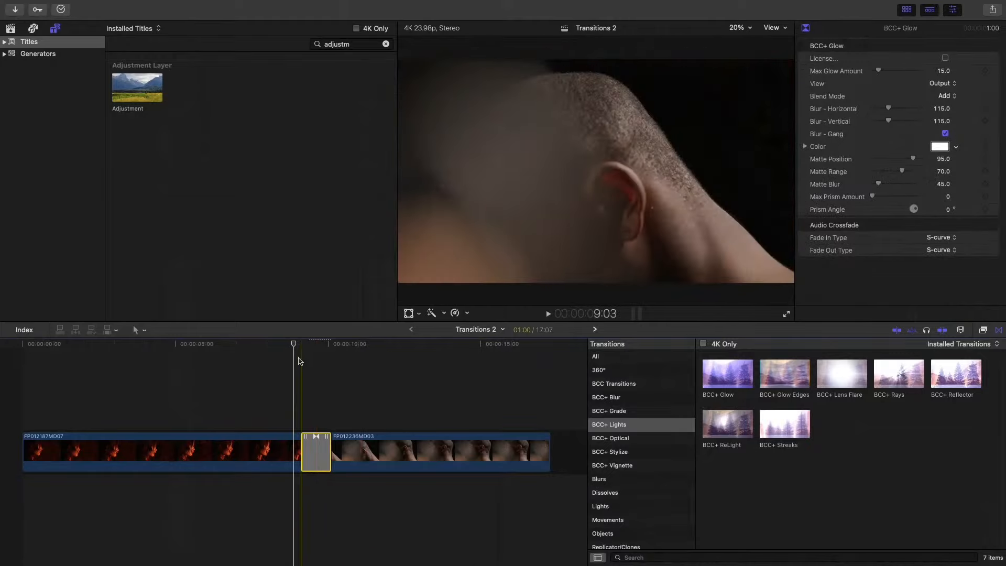
- Play through the BCC+ Glow transition between the two clips in the timeline and at full screen
key(space)
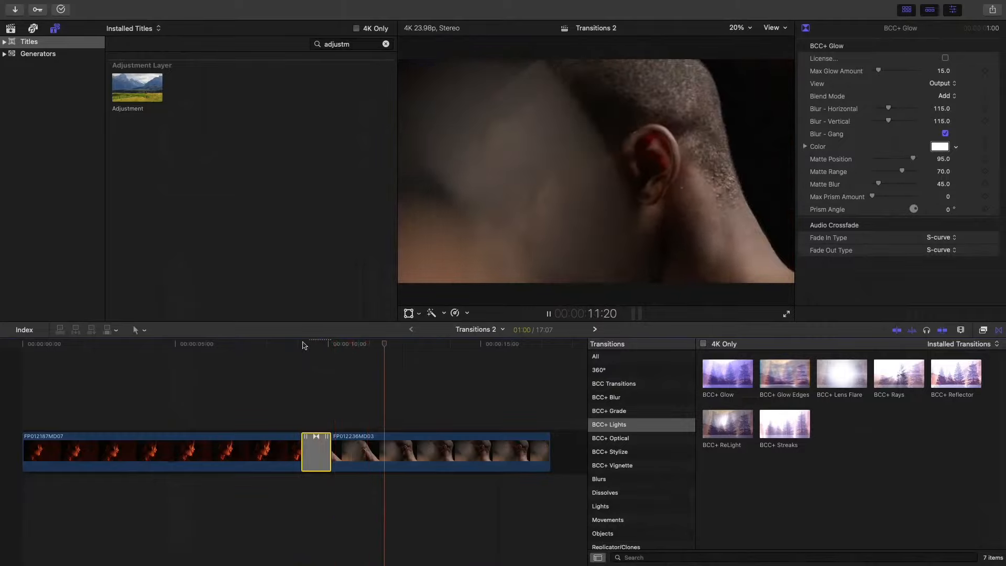
click(302, 344)
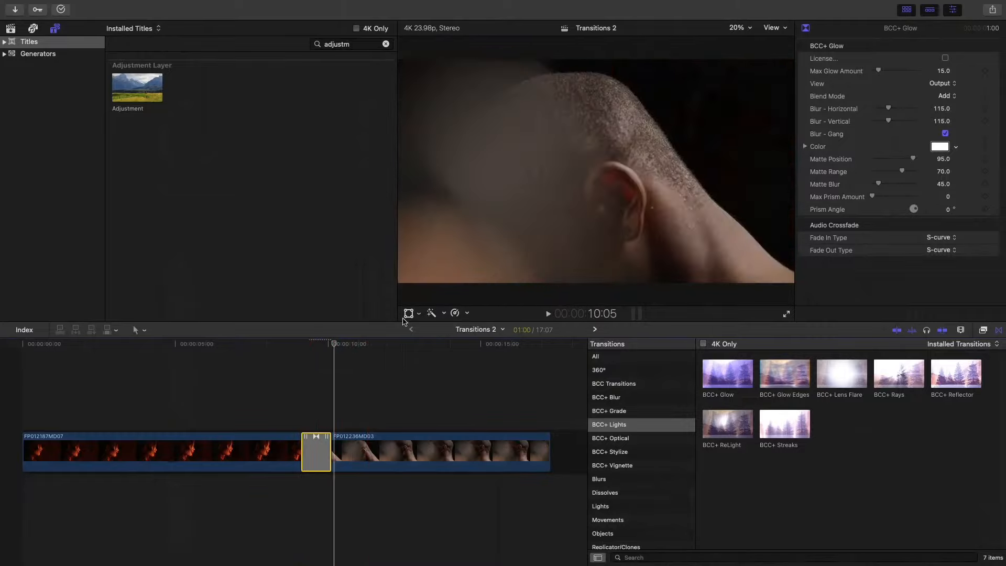
key(space)
click(272, 350)
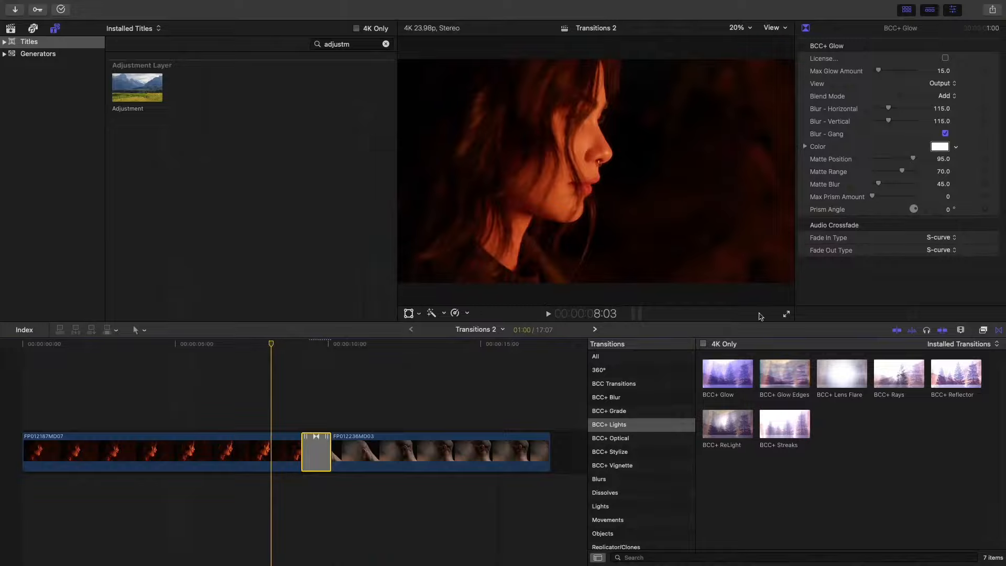
click(787, 315)
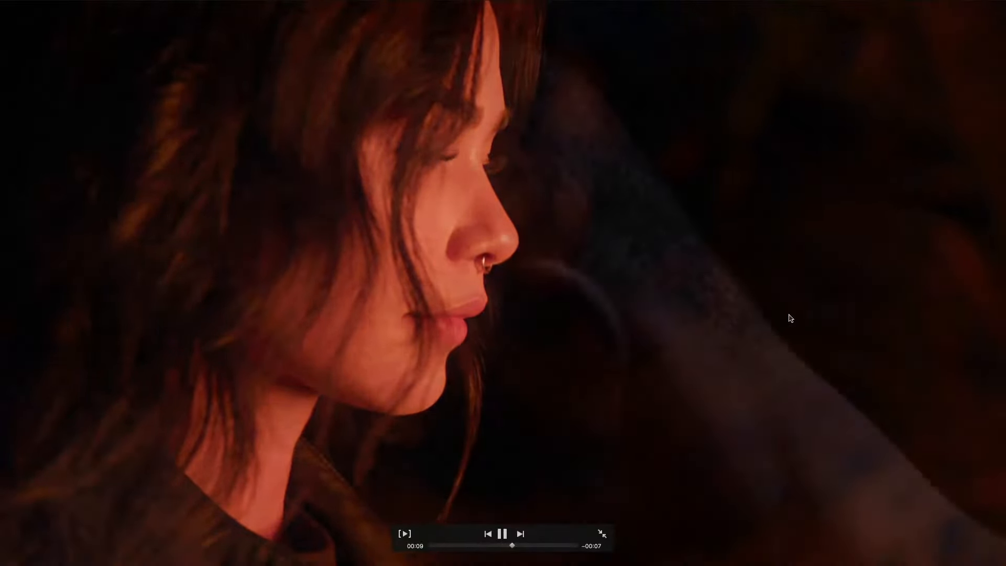
key(space)
key(Escape)
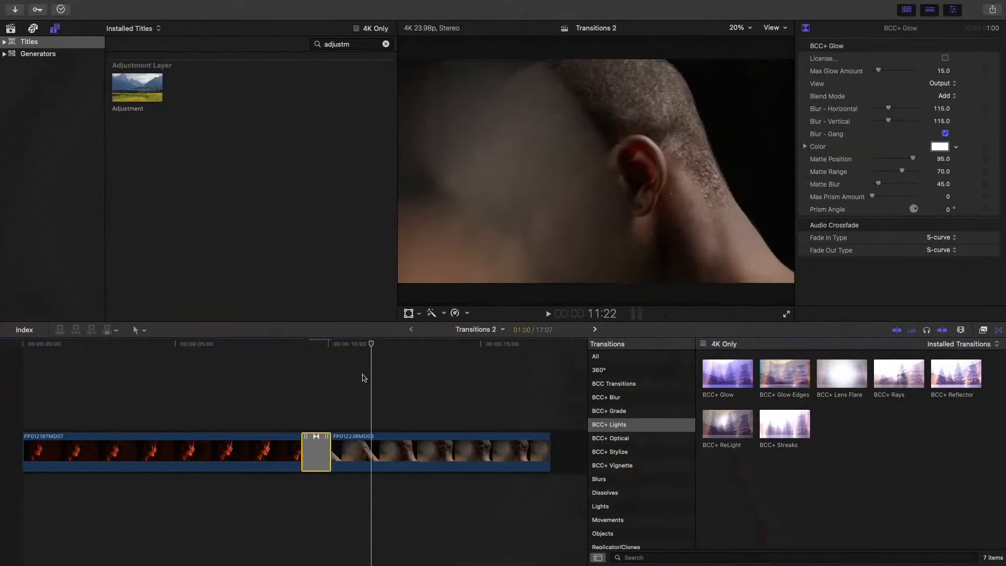
- Place the playhead in the middle of the BCC+ Glow transition and lengthen the transition to about 2:18
click(316, 360)
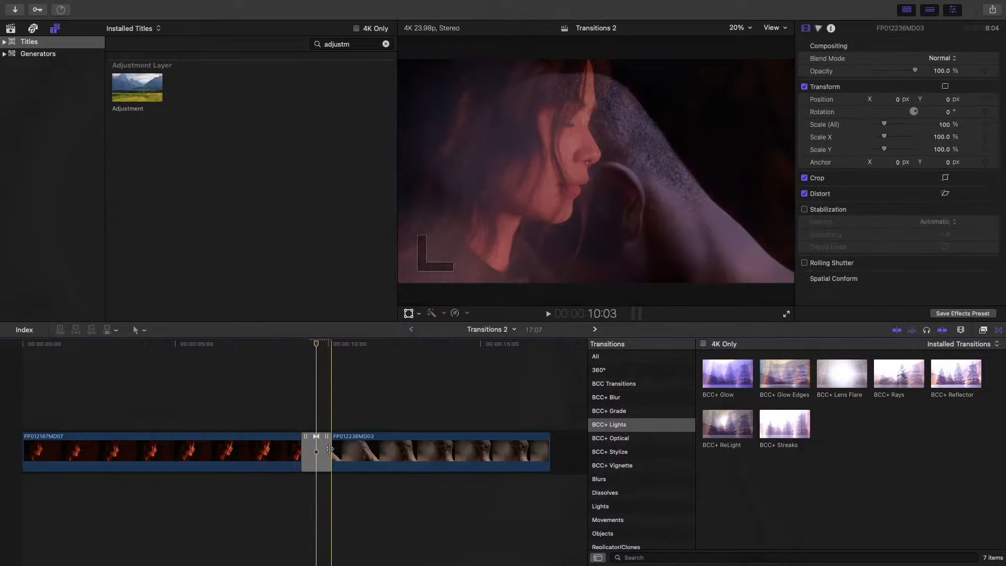
drag(330, 449, 357, 450)
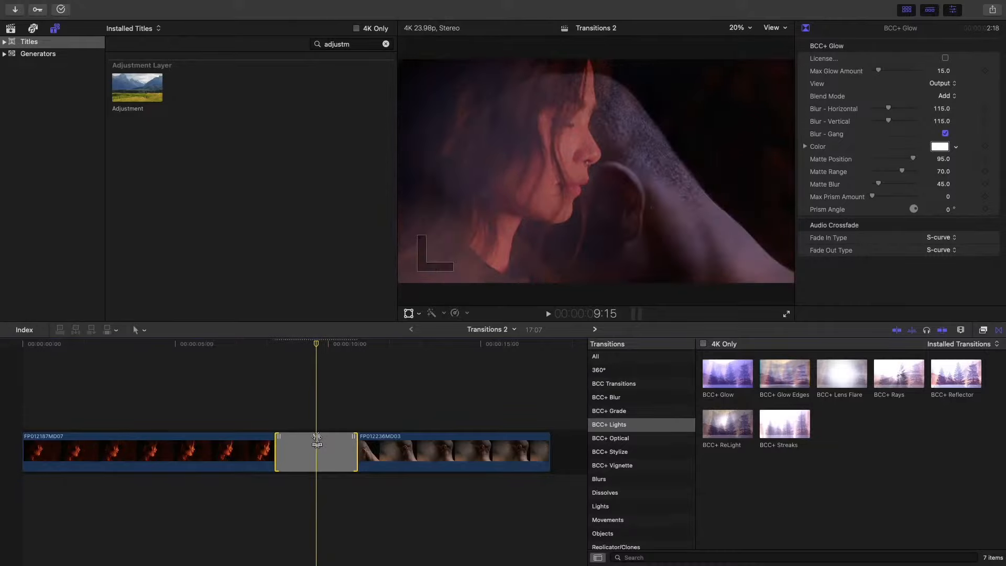
- Try rolling the edit point under the transition later and back earlier between the two clips
drag(316, 441, 378, 442)
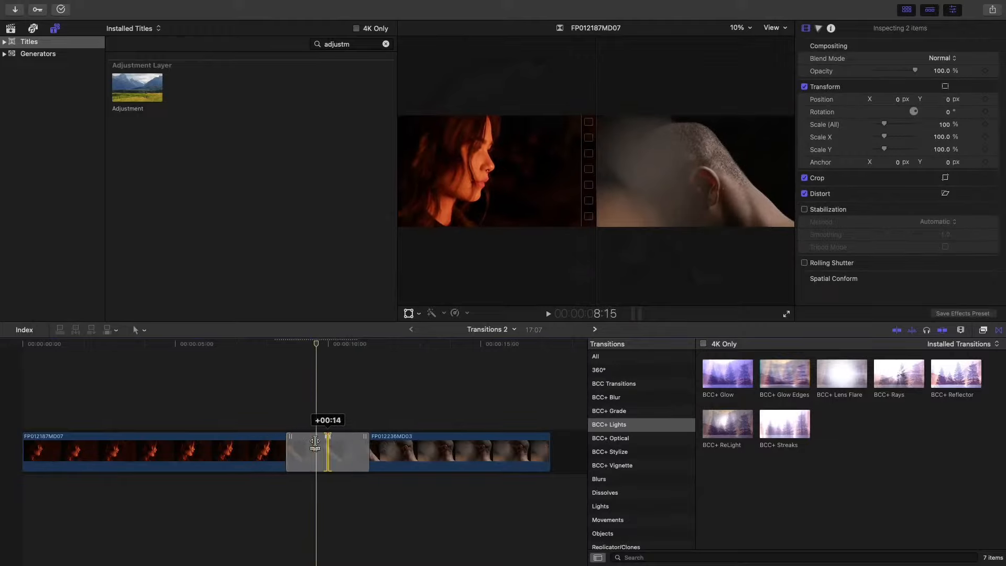
mouse_move(315, 442)
mouse_down()
mouse_move(256, 442)
mouse_move(369, 442)
mouse_move(261, 446)
mouse_move(338, 443)
mouse_move(301, 450)
mouse_up()
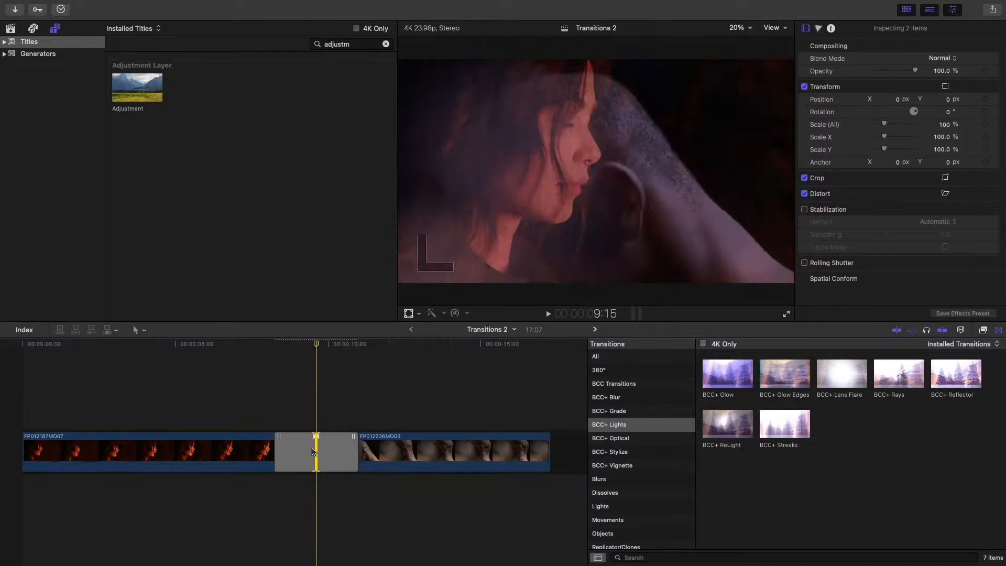
- Open the edit in the precision editor and shorten the end of clip FP012187MD07 to a duration of about 7:10
double_click(313, 451)
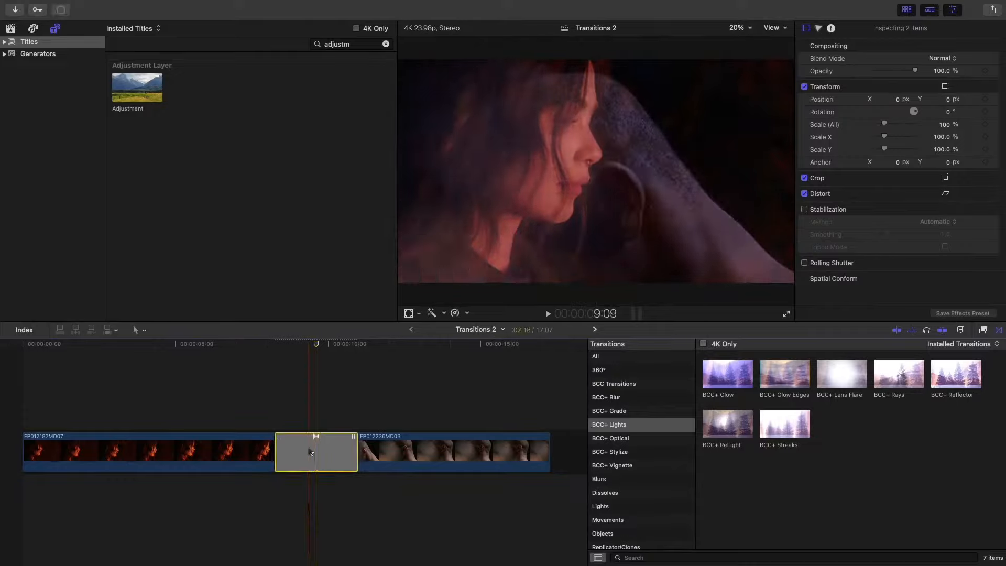
click(317, 446)
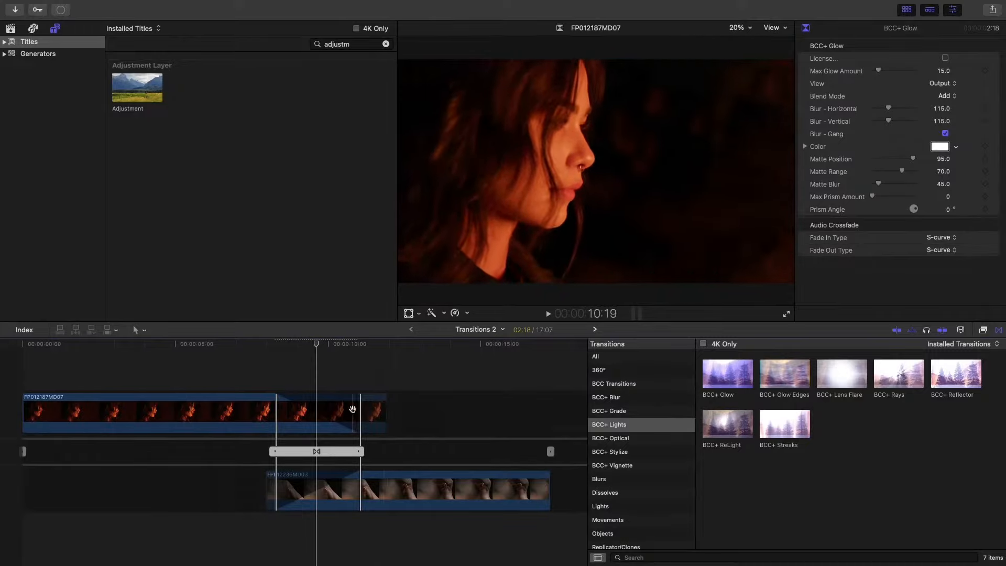
drag(360, 413, 251, 412)
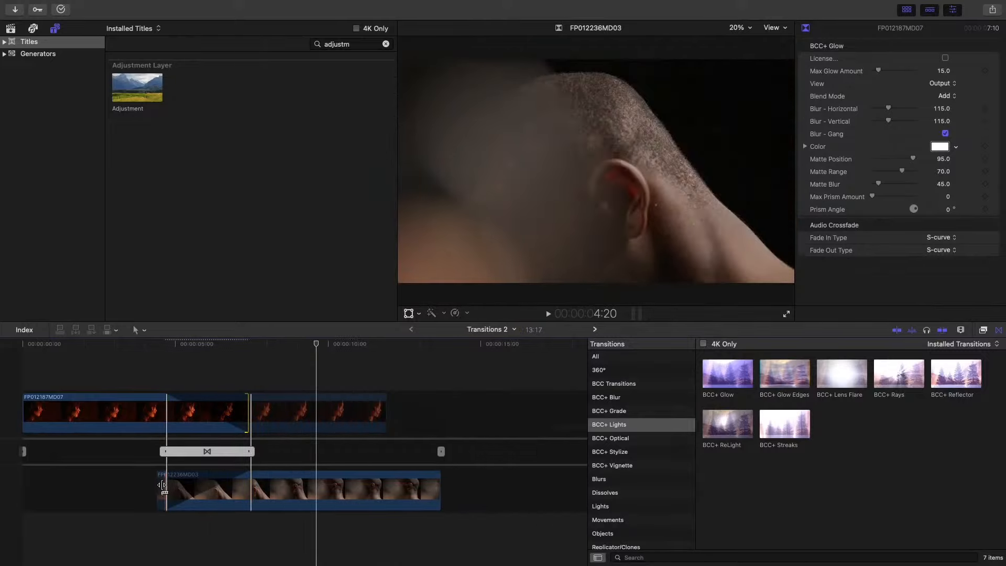
- Trim the start of clip FP012236MD03 to a duration of about 6:11 and roll the edit point later, to about 8:13
click(184, 482)
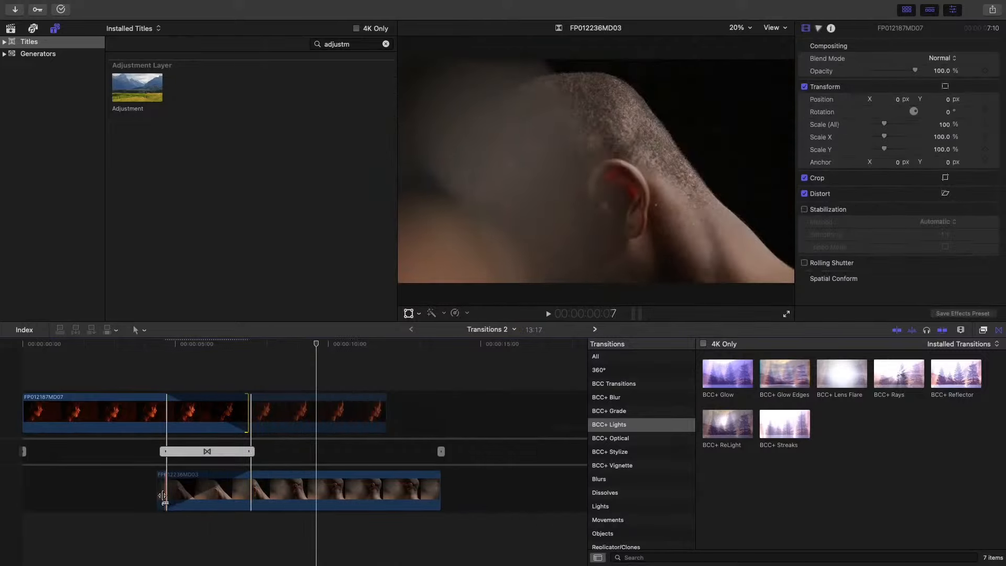
drag(167, 490, 200, 490)
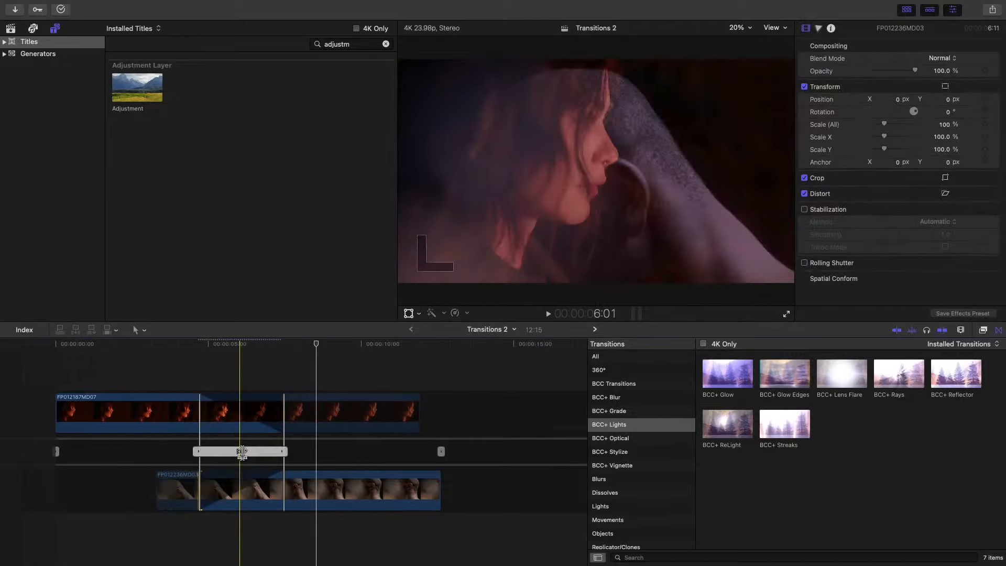
drag(241, 452, 321, 449)
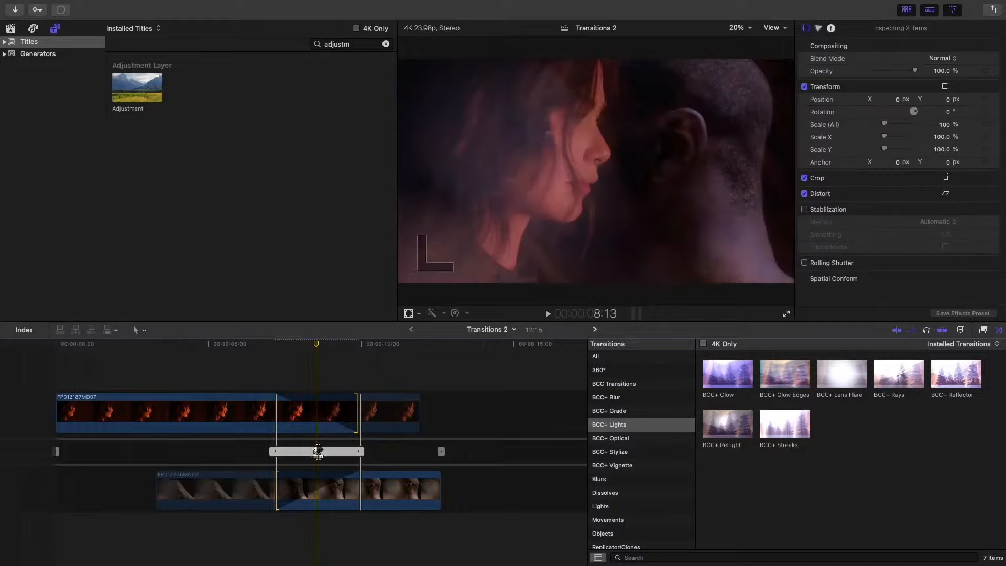
- Close the precision editor and set the BCC+ Glow transition's Max Glow Amount to 50
click(320, 452)
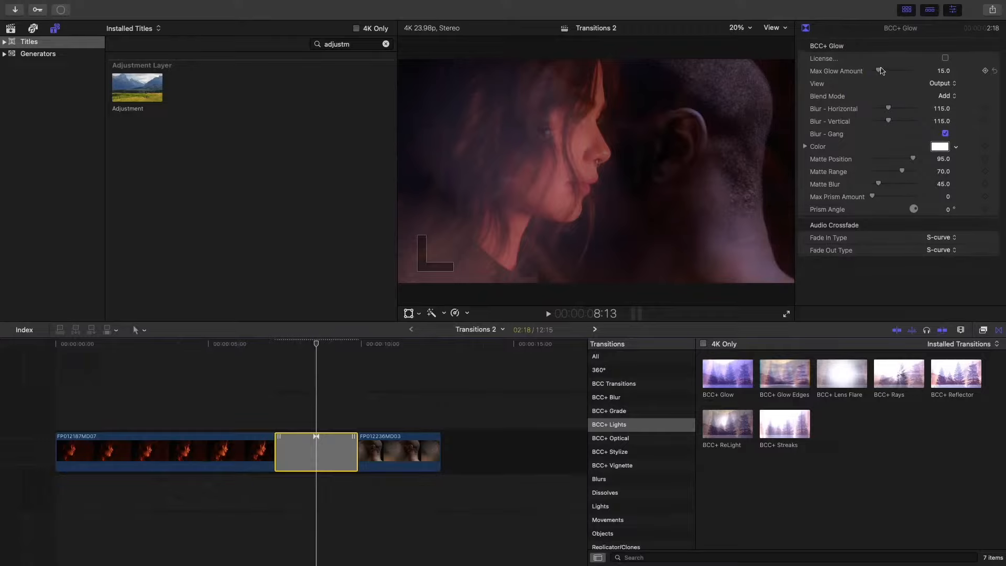
click(943, 71)
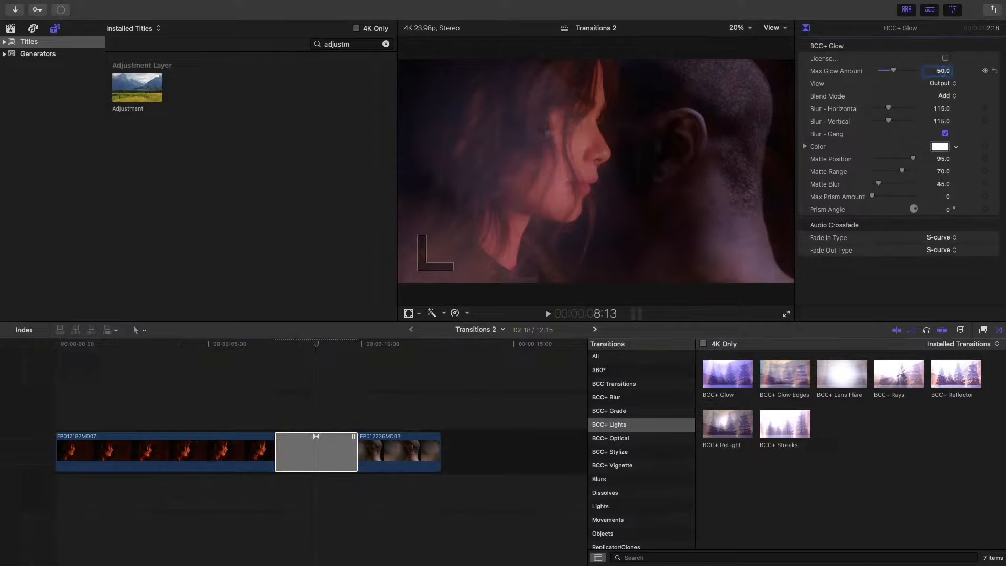
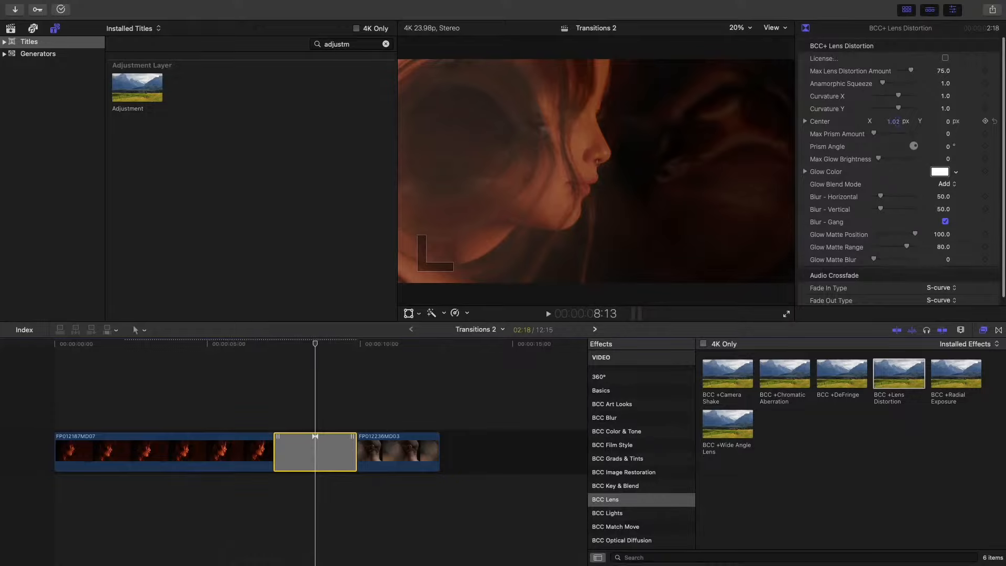
- Reset the BCC+ Lens Distortion transition's Center X to 0 and move clip FP012187MD07's distortion center to about X -0.32, Y 0.13
mouse_move(897, 121)
mouse_down()
mouse_move(897, 143)
mouse_move(898, 124)
mouse_up()
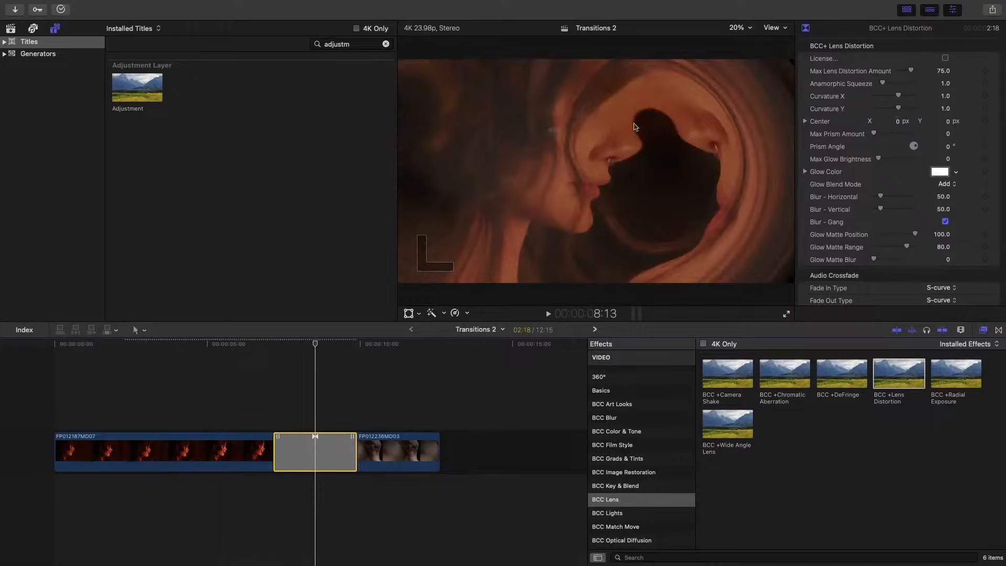
click(182, 350)
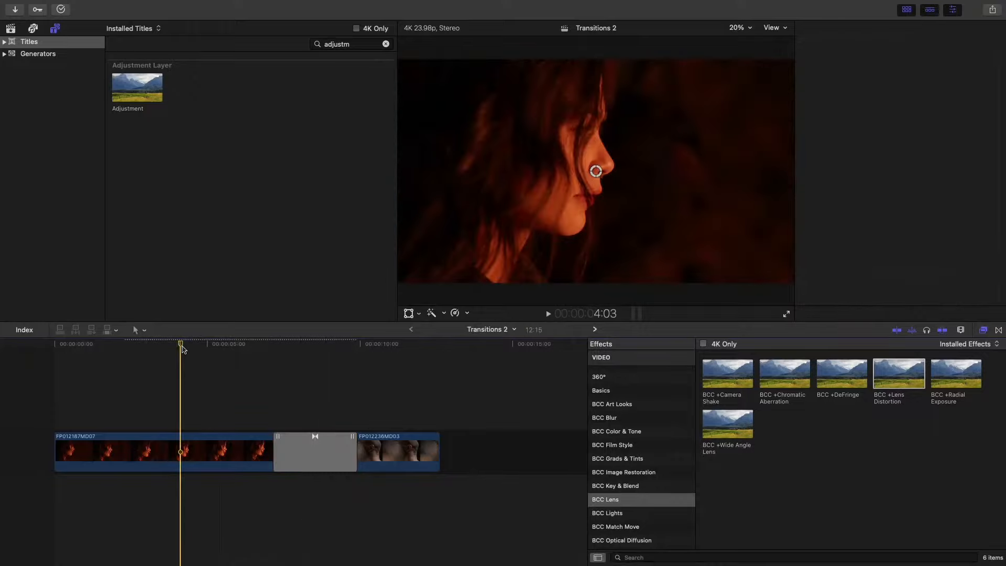
click(176, 451)
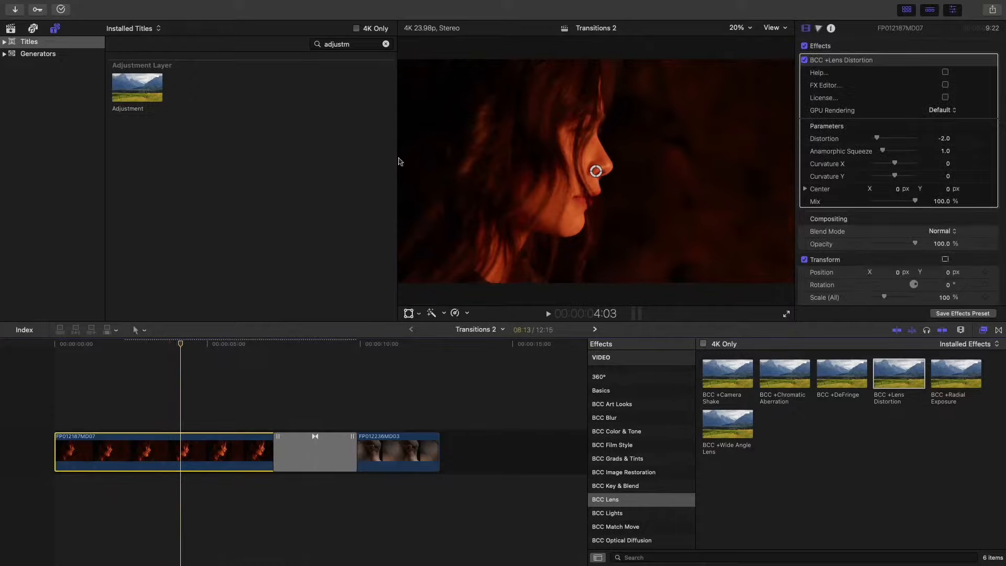
drag(596, 171, 527, 145)
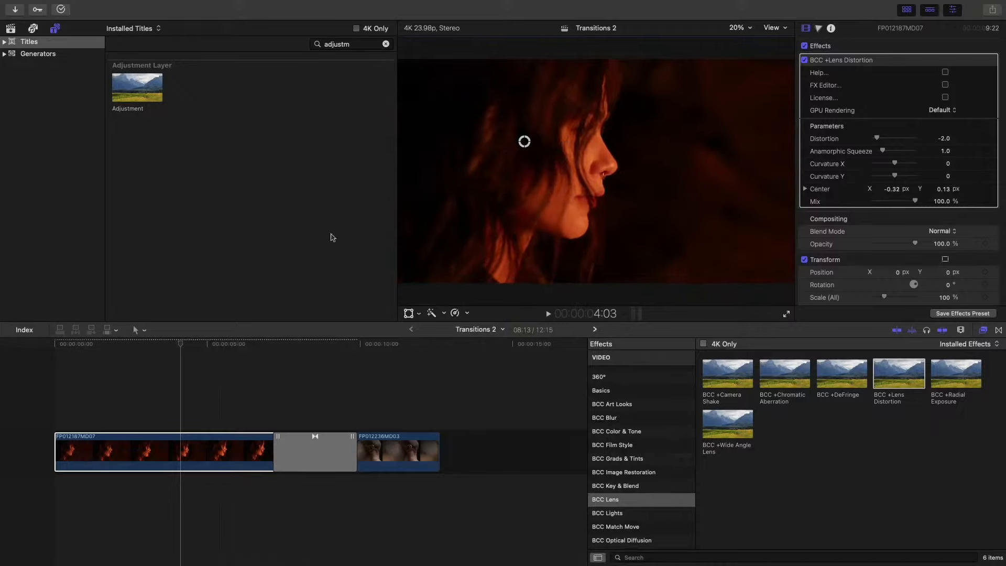
- Look through the Gobos project and open the Looks and Film Stocks project in the timeline
click(596, 330)
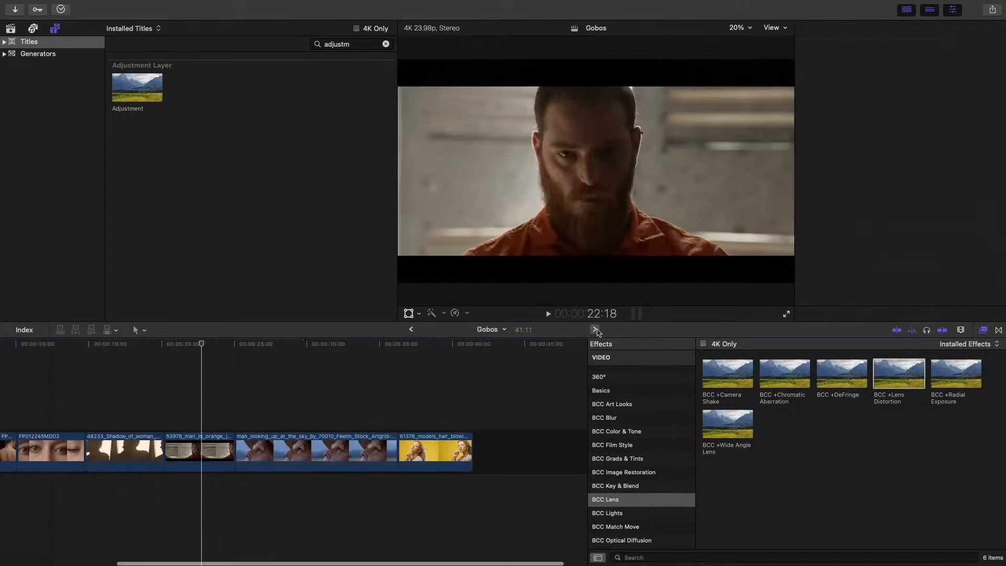
scroll(249, 362, left, 6)
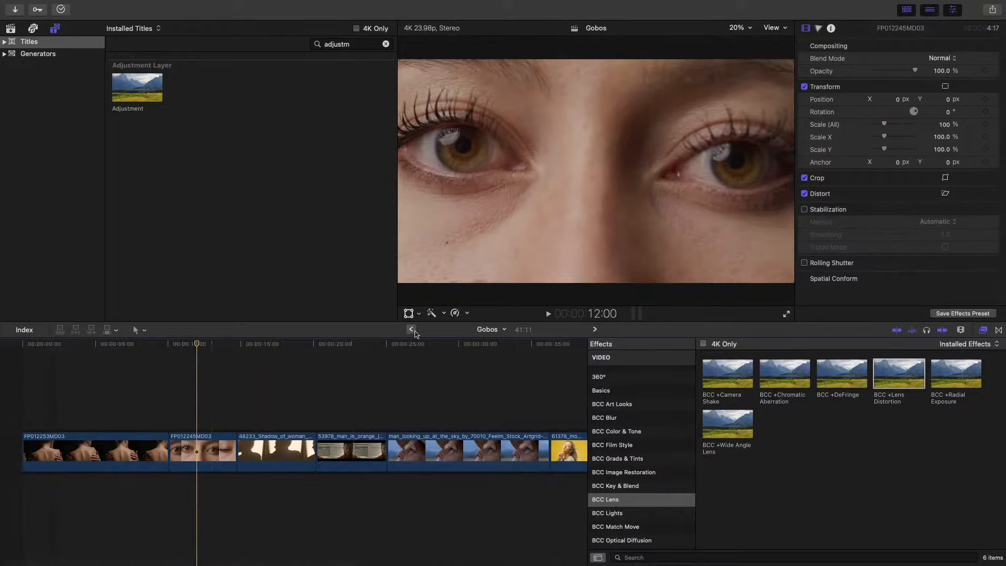
click(413, 331)
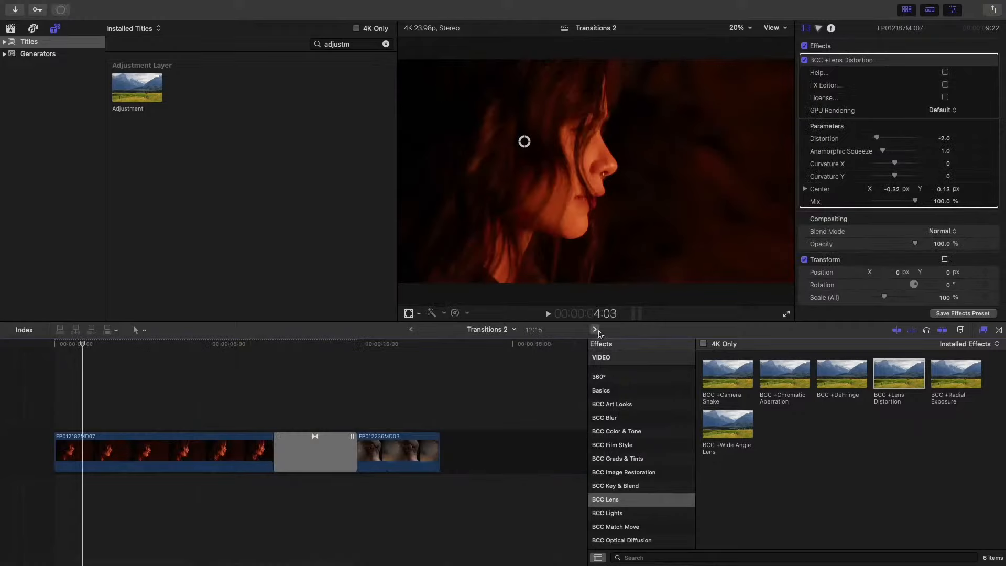
click(596, 329)
click(596, 330)
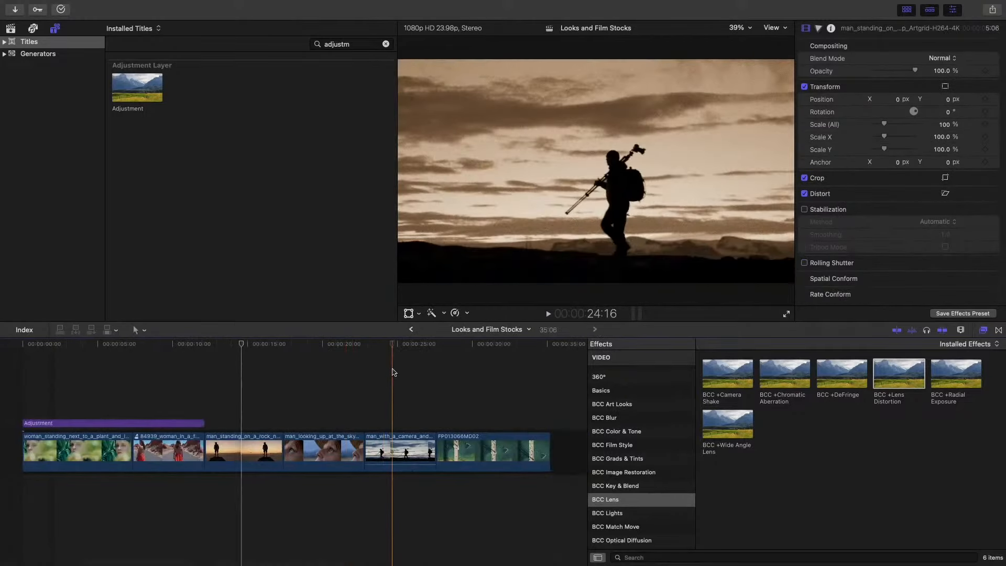
- Remove all effects from the man_with_a_camera clip
click(394, 432)
click(407, 441)
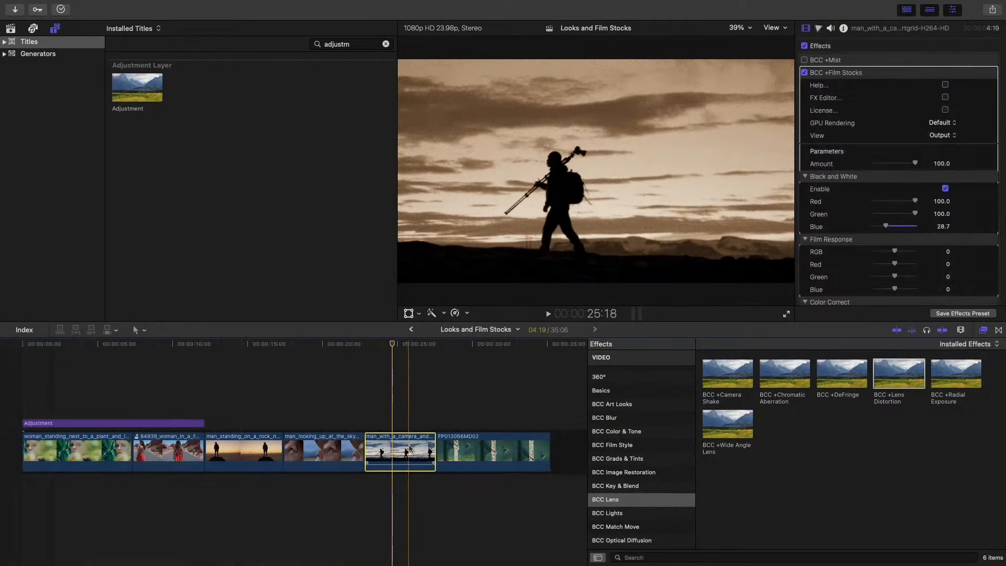
mouse_move(73, 5)
click(112, 7)
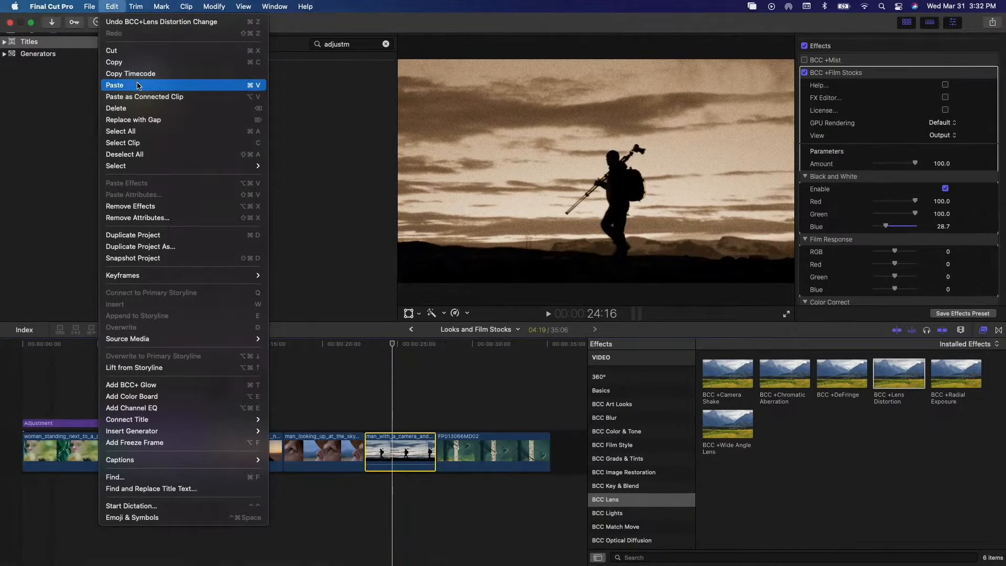
click(167, 211)
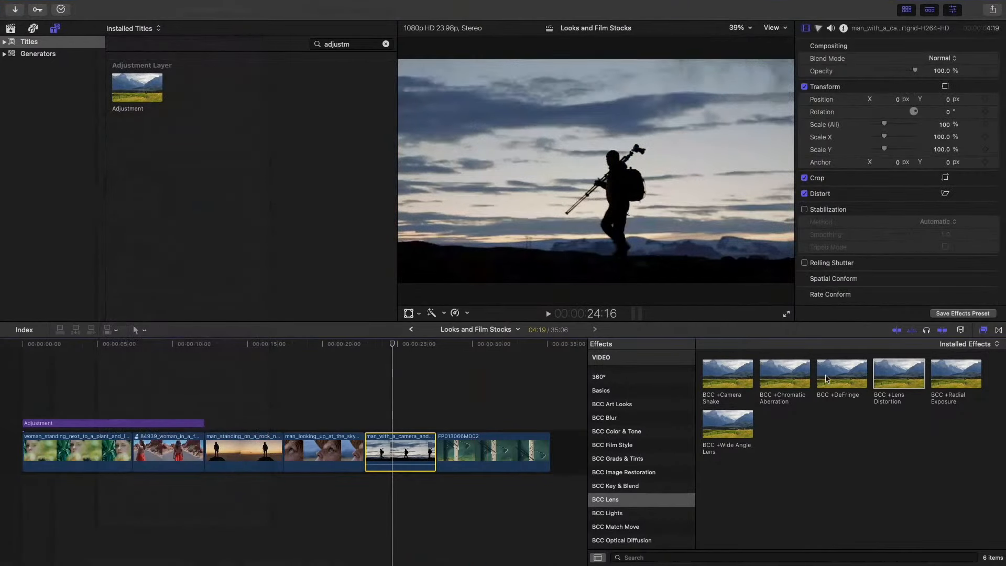
- Apply BCC +Mist from the BCC Optical Diffusion category to the man_with_a_camera clip and open its FX Editor
scroll(662, 485, down, 3)
click(648, 499)
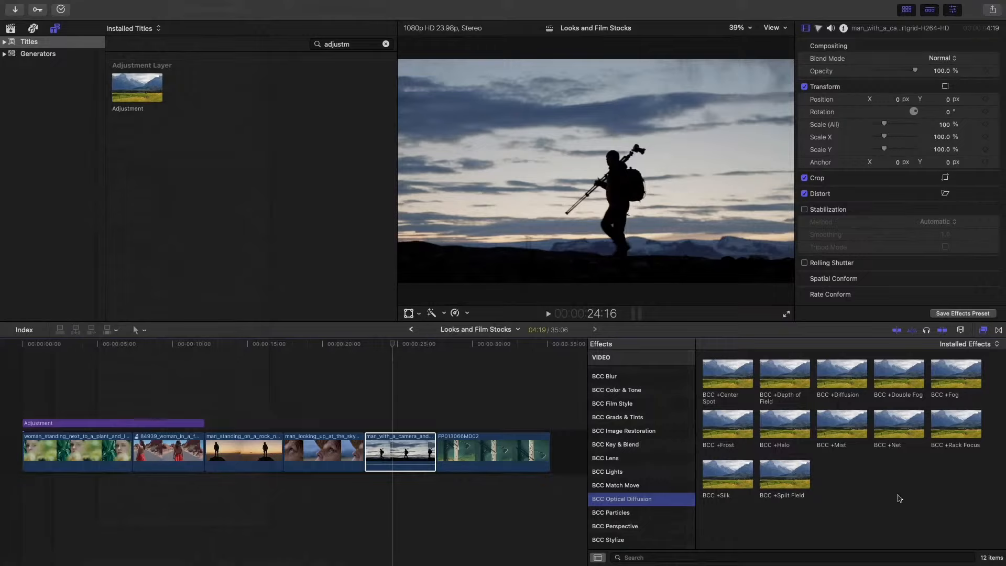
drag(840, 427, 405, 453)
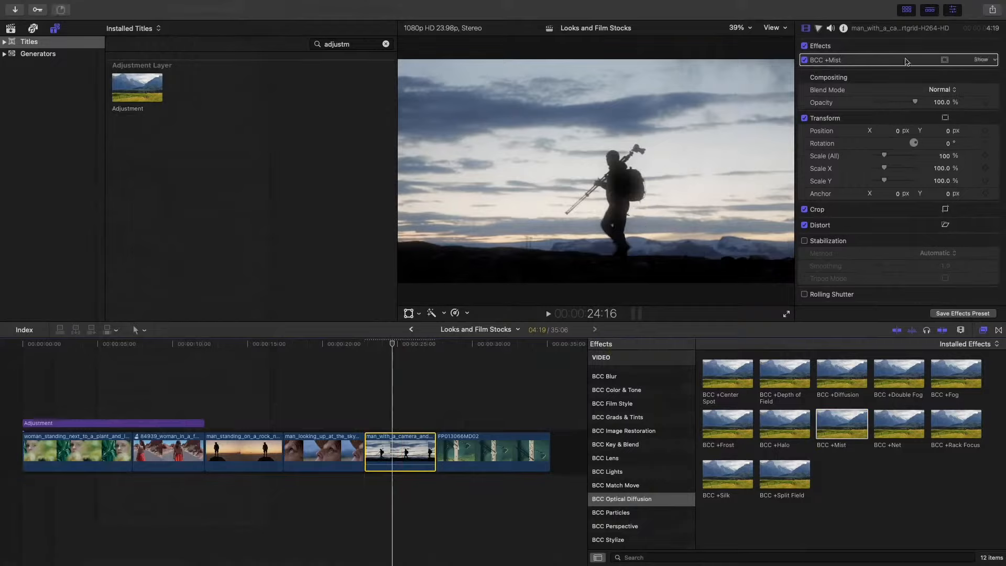
click(978, 60)
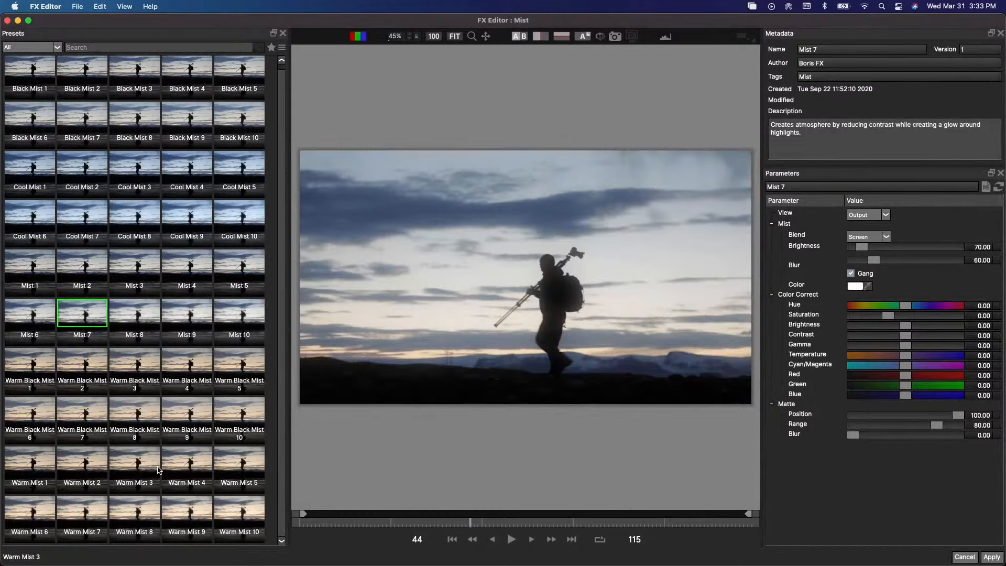
- Compare several of the warm mist presets on the clip and choose Warm Mist 8
click(195, 518)
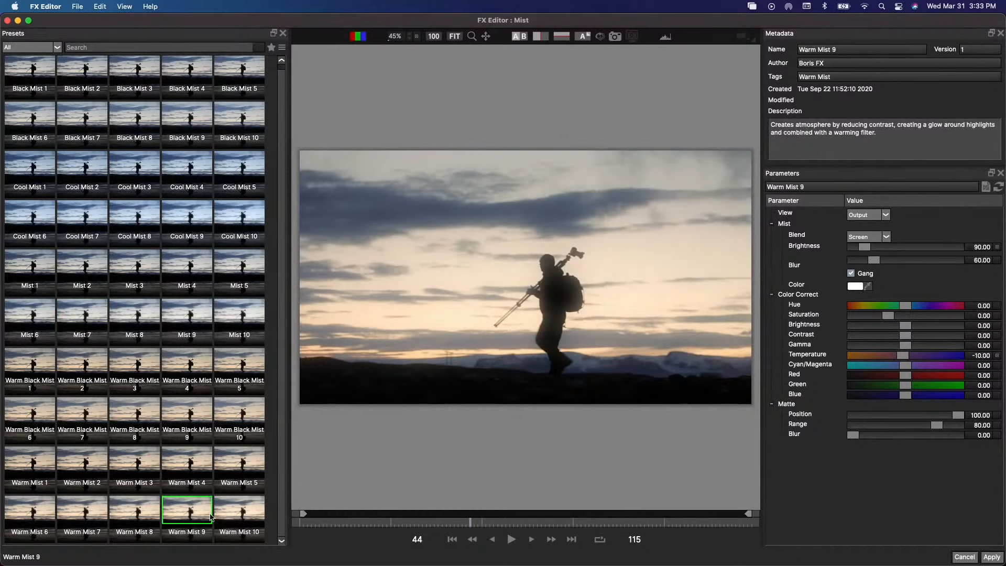
click(235, 514)
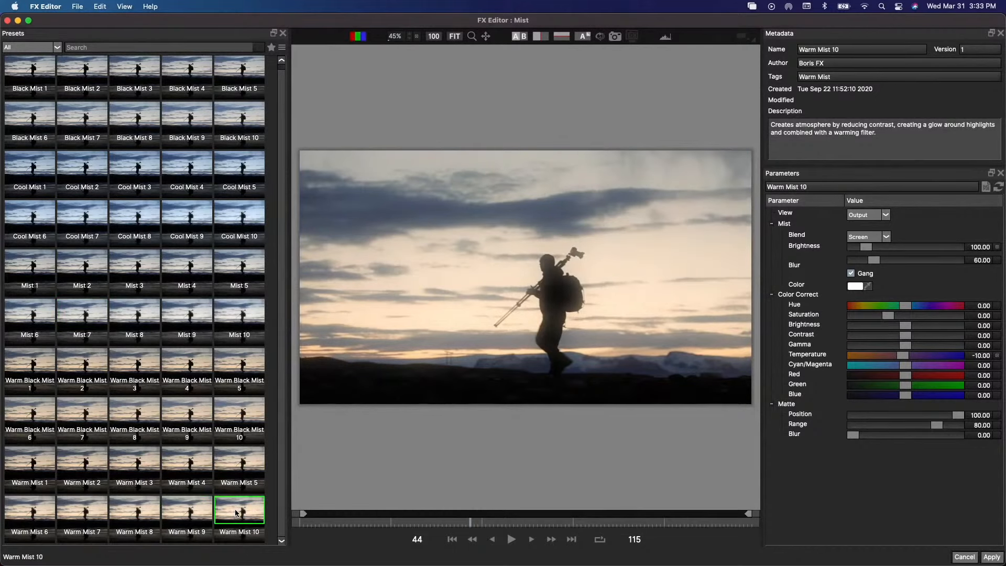
click(243, 473)
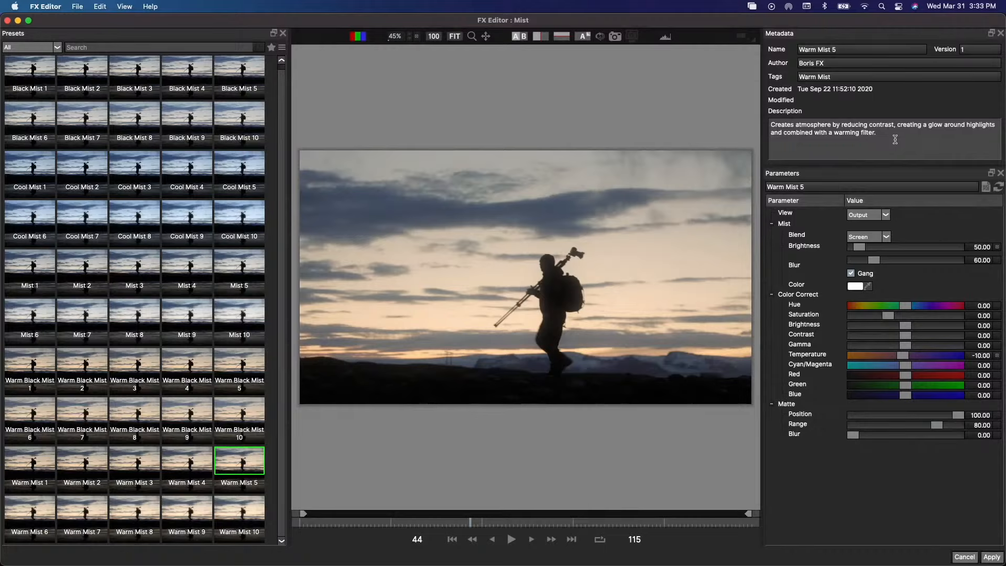
click(140, 465)
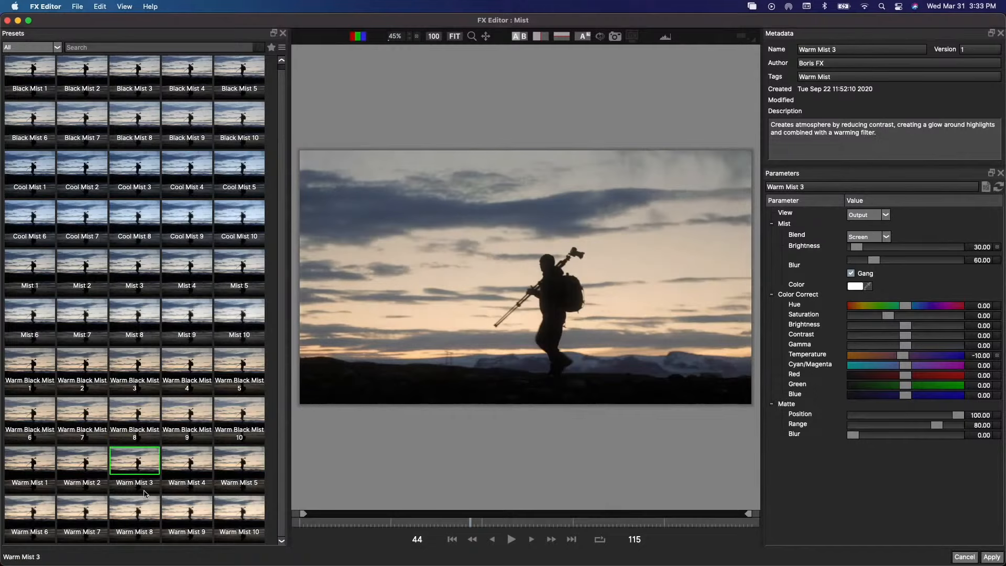
click(141, 413)
click(68, 460)
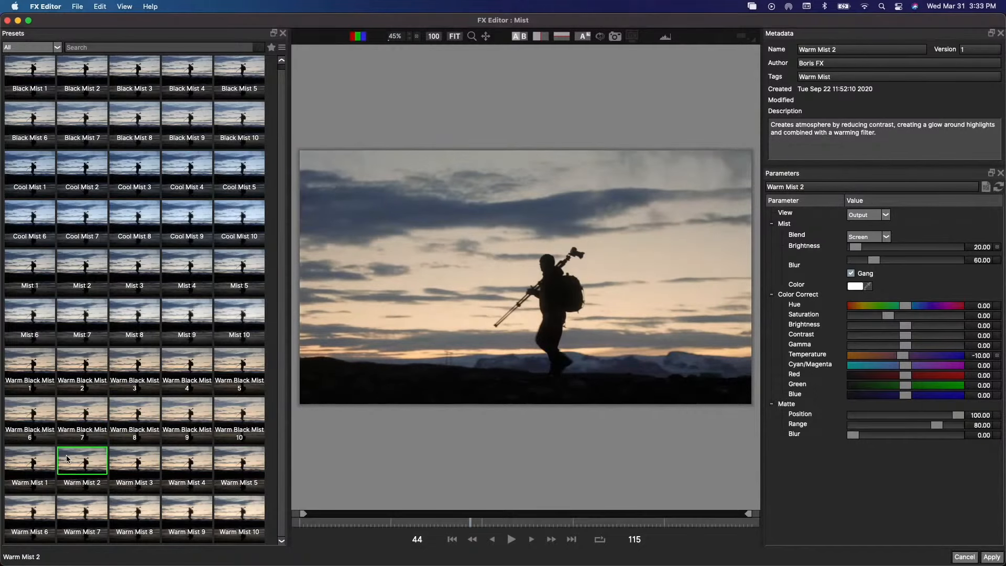
click(141, 511)
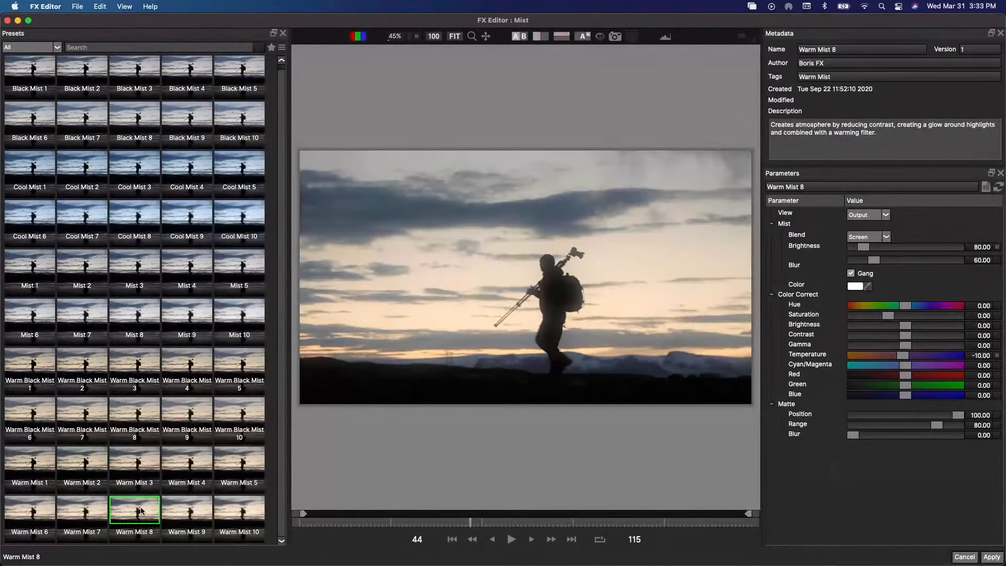
click(197, 509)
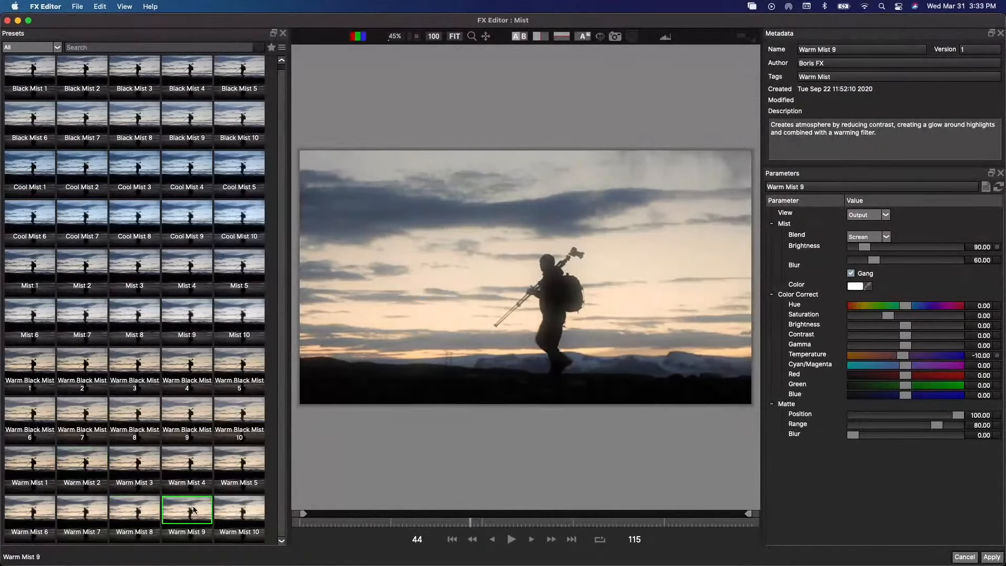
click(154, 516)
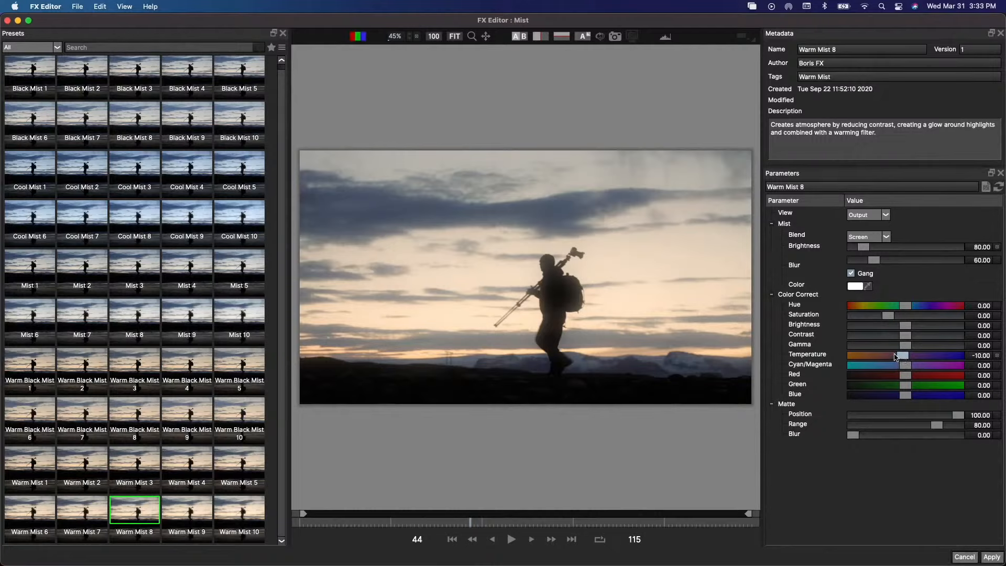
- Set Temperature to about -36.82, Hue 360, Saturation 17.91, mist Brightness 75.62 and color-correction Brightness -0.50
drag(894, 356, 897, 356)
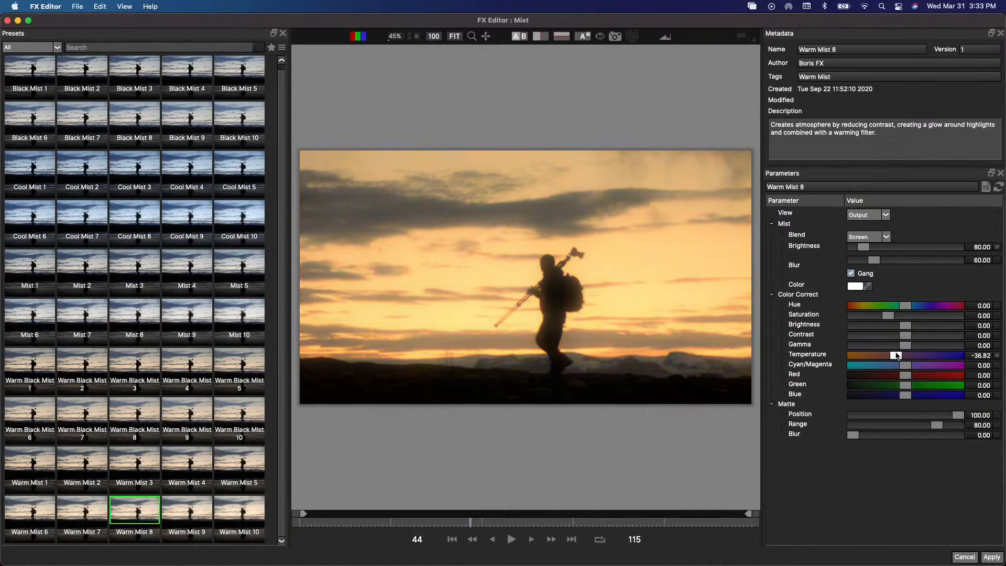
mouse_move(906, 305)
mouse_down()
mouse_move(955, 308)
mouse_move(894, 308)
mouse_move(960, 307)
mouse_move(867, 318)
mouse_move(895, 319)
mouse_up()
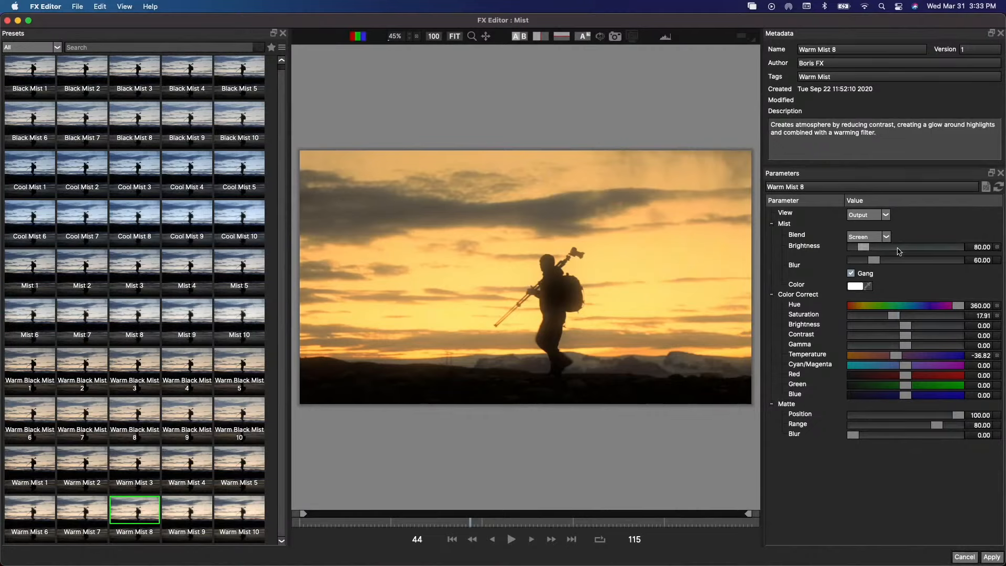
drag(864, 247, 864, 251)
drag(906, 325, 906, 327)
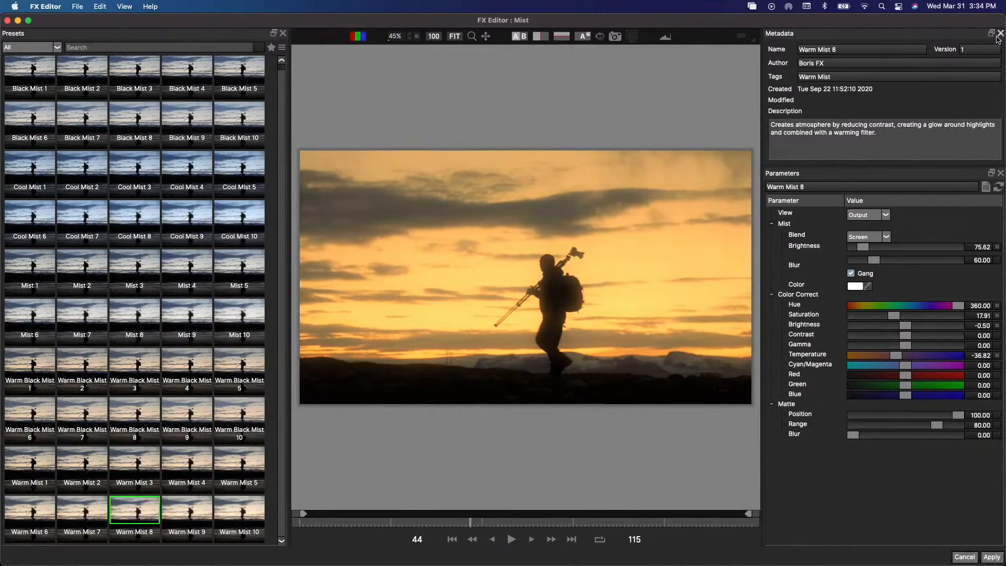
- Save the adjusted mist look as preset Warm Mist 11, apply it and return to Final Cut Pro
click(986, 187)
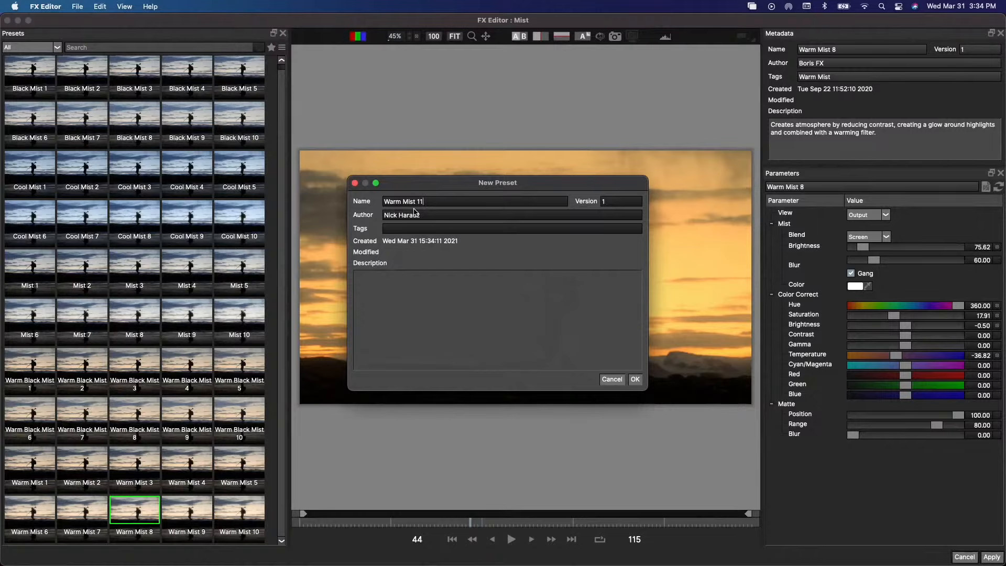
click(636, 379)
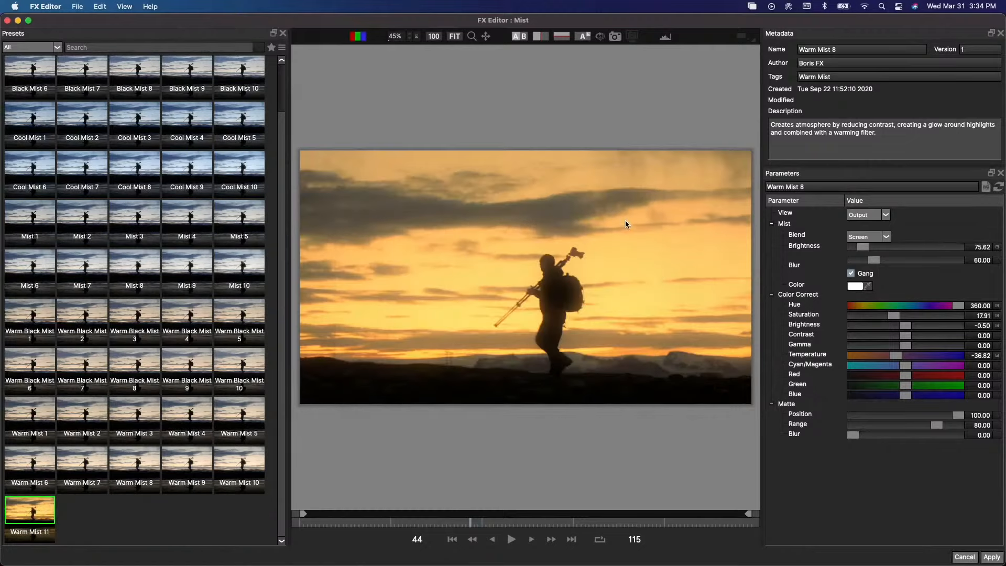
click(992, 556)
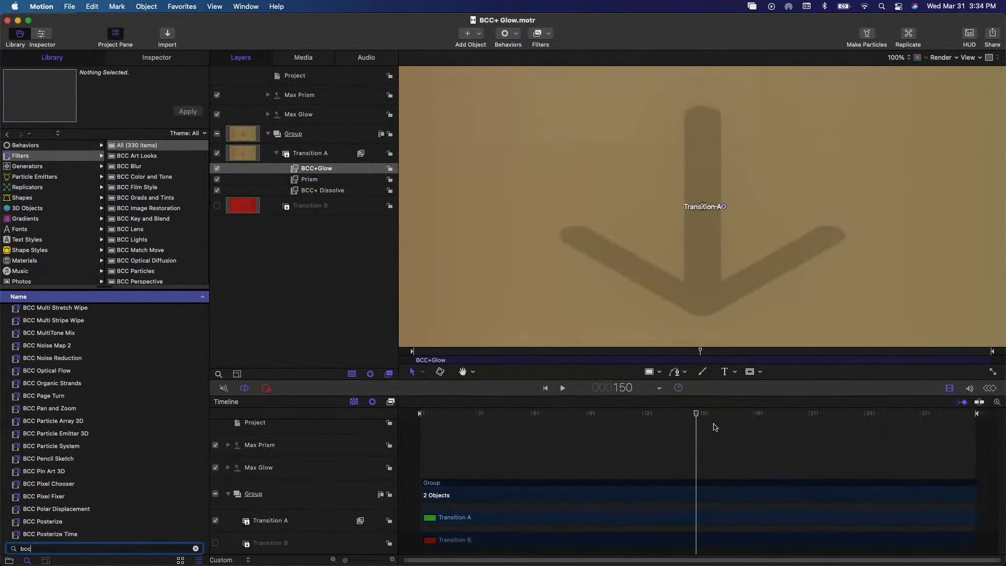
key(super+Tab)
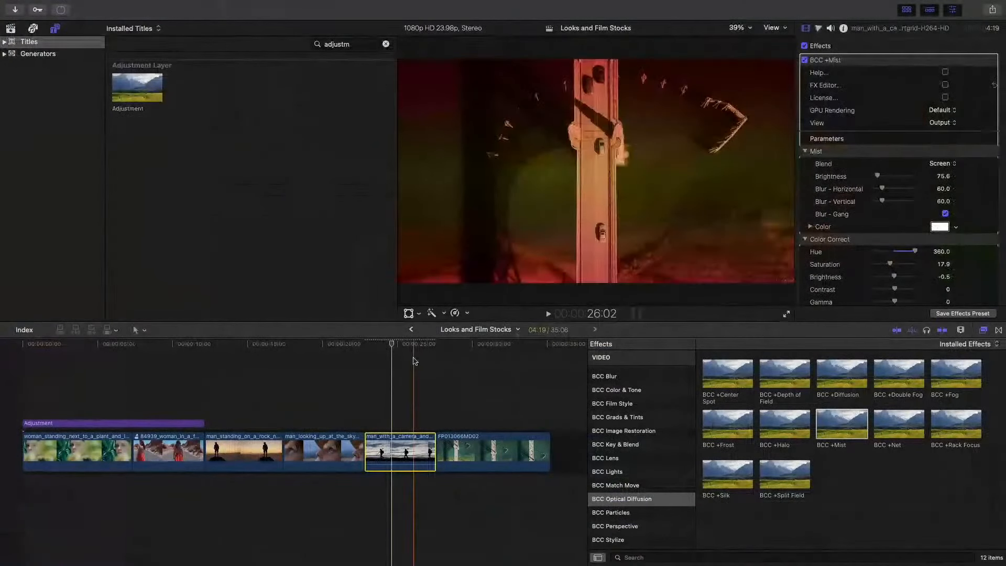
- View the misted clip at about 24:10 and switch to the Safari call window
click(388, 346)
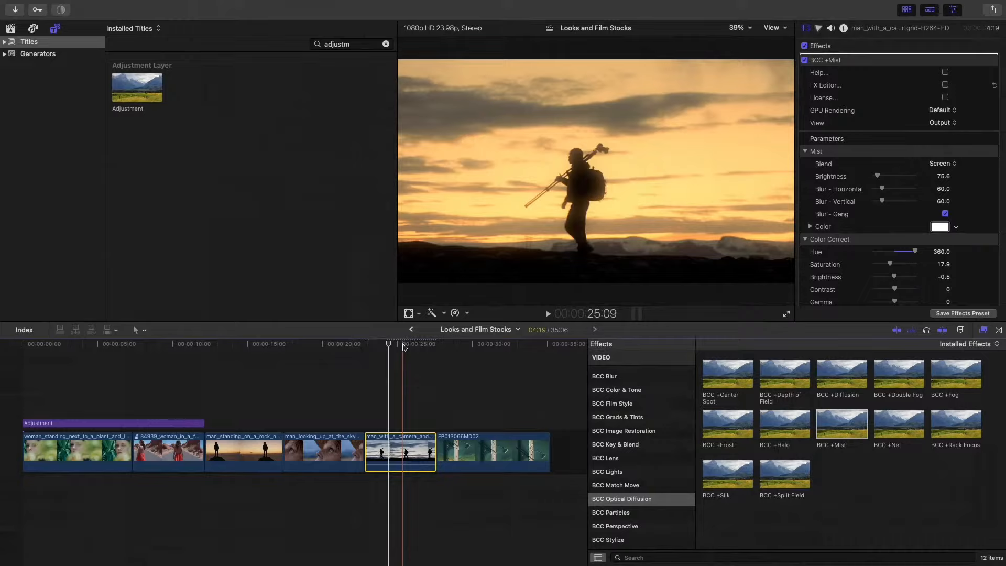
mouse_move(456, 563)
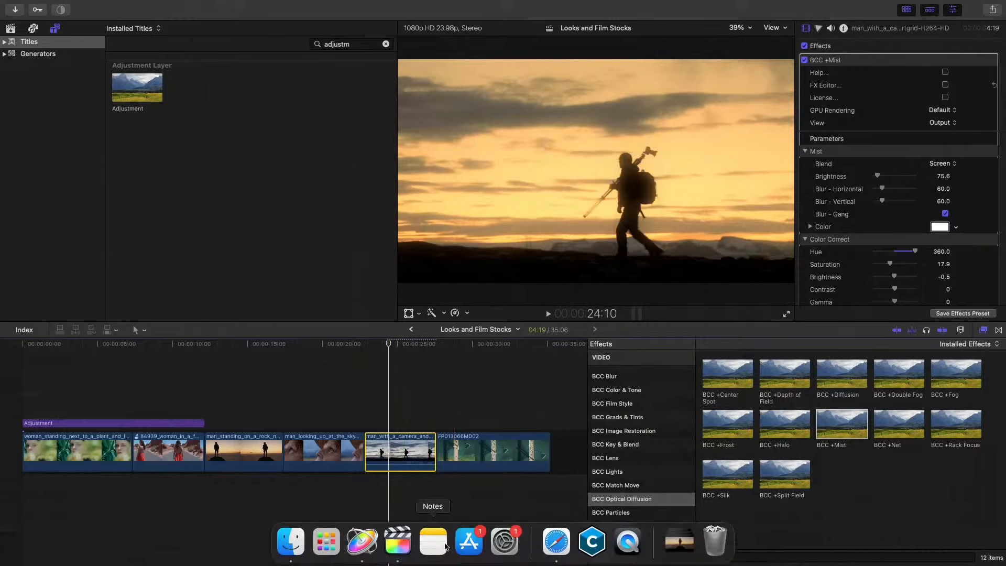
click(550, 542)
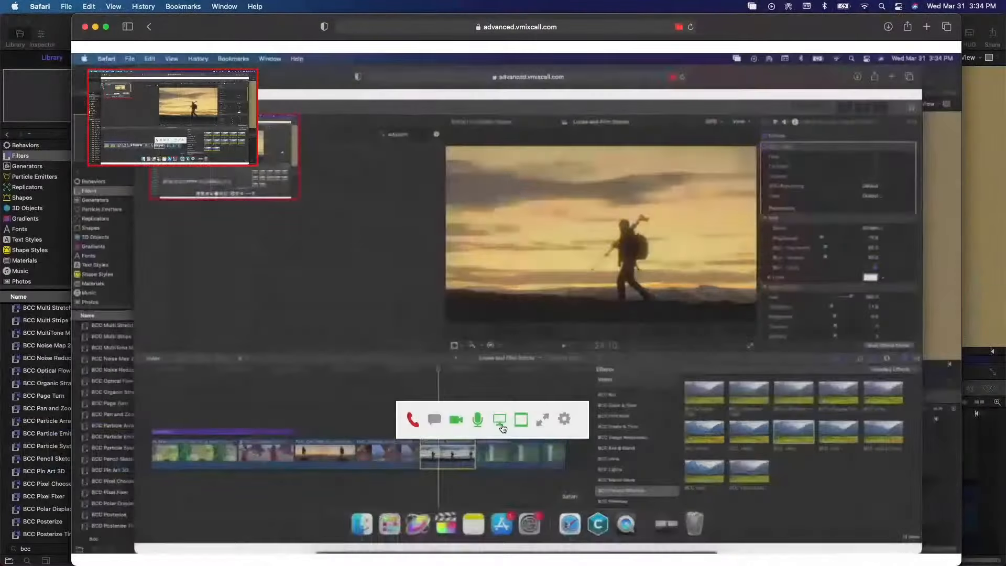